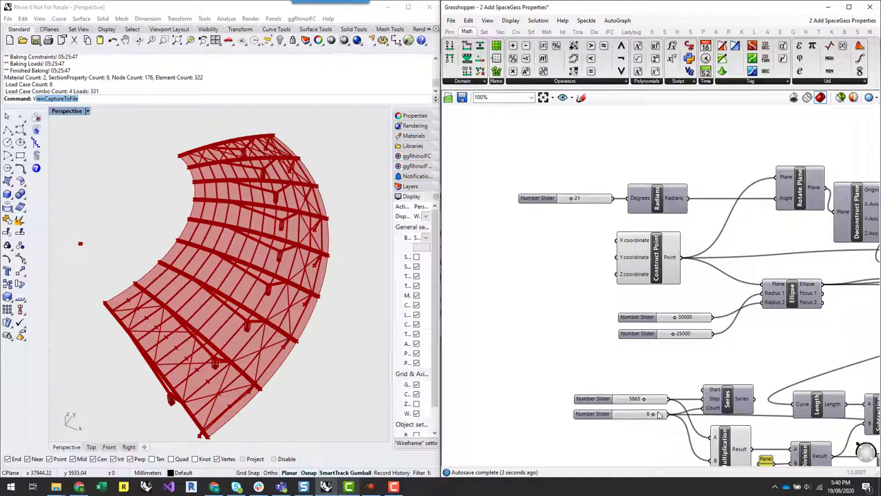
Step: Set the number slider feeding the Series component's Step input to 6365 and inspect the resulting roof frame
{"action": "left_click_drag", "start_coordinate": [644, 401], "coordinate": [655, 416]}
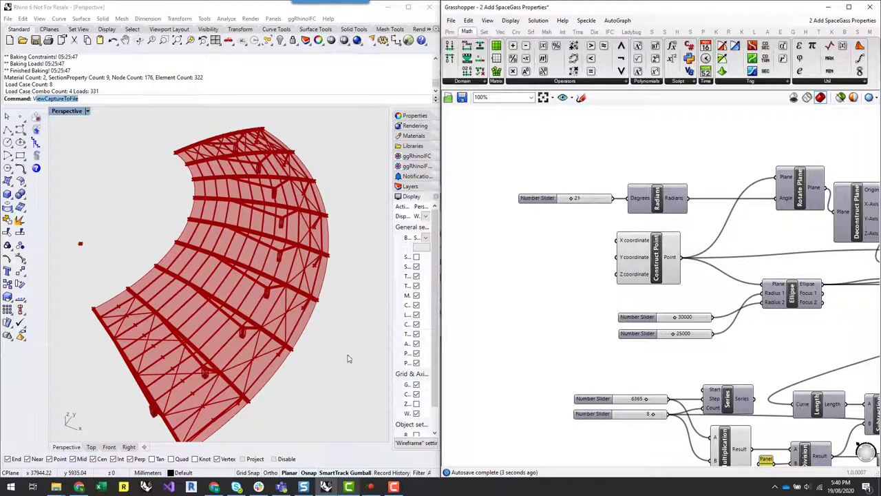
{"action": "right_click_drag", "start_coordinate": [338, 344], "coordinate": [361, 303]}
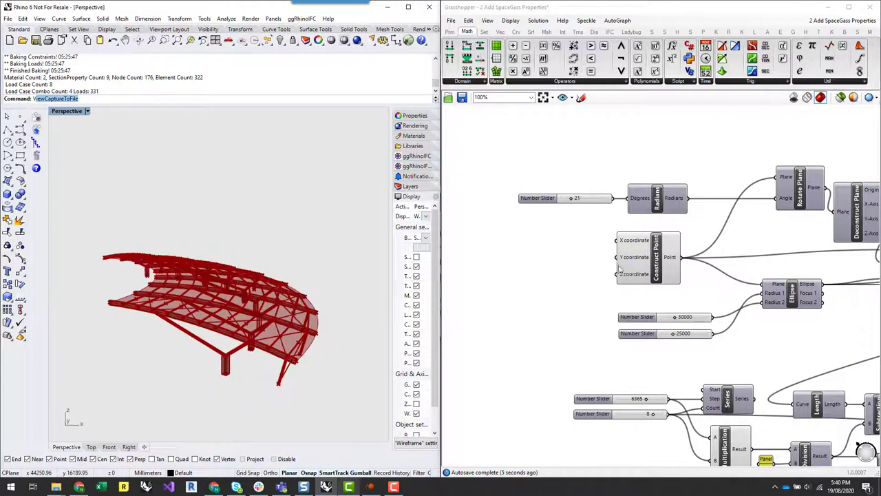
Step: Set the Front Height panel to 5000 and view the updated roof structure from another angle
{"action": "scroll", "coordinate": [578, 303], "scroll_direction": "down", "scroll_amount": 5}
{"action": "right_click_drag", "start_coordinate": [847, 393], "coordinate": [592, 386]}
{"action": "scroll", "coordinate": [664, 287], "scroll_direction": "up", "scroll_amount": 3}
{"action": "scroll", "coordinate": [665, 288], "scroll_direction": "up", "scroll_amount": 4}
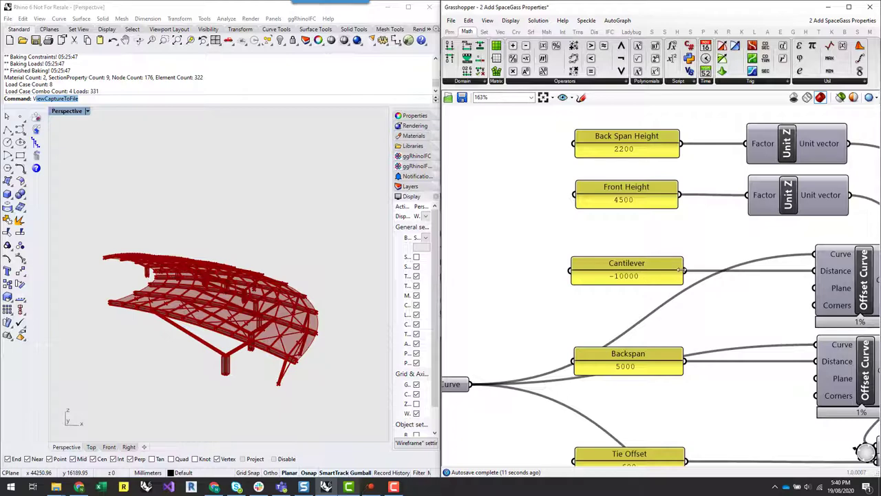
{"action": "scroll", "coordinate": [681, 270], "scroll_direction": "down", "scroll_amount": 2}
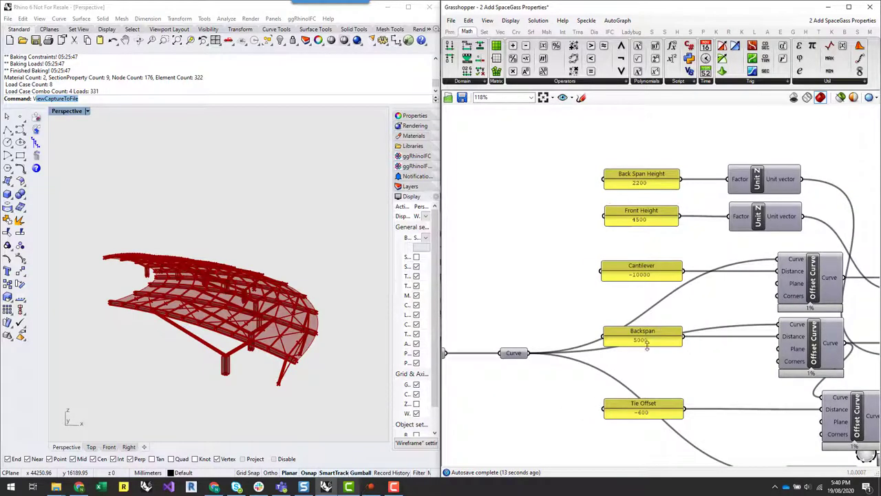
{"action": "double_click", "coordinate": [647, 221]}
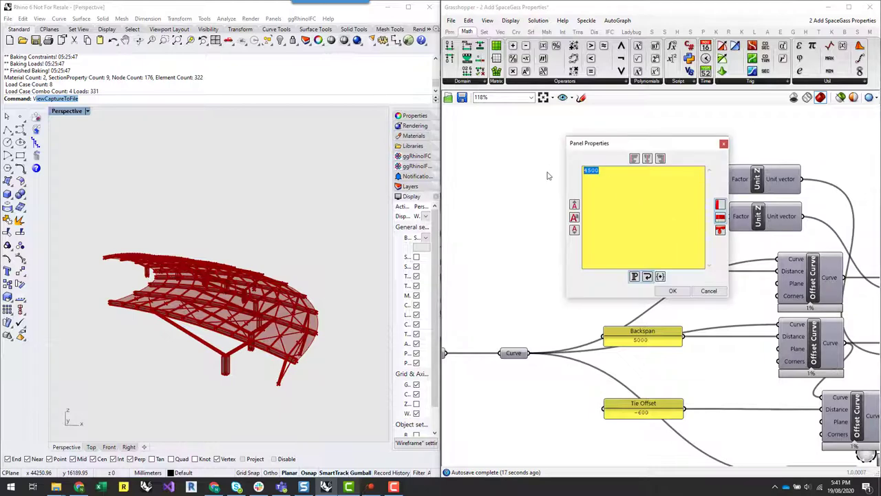
{"action": "type", "text": "50"}
{"action": "left_click", "coordinate": [672, 290]}
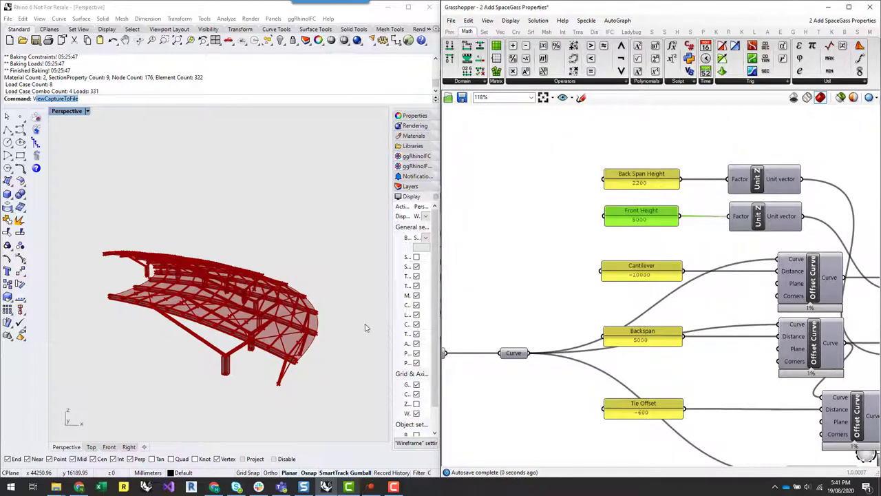
{"action": "right_click_drag", "start_coordinate": [227, 402], "coordinate": [183, 379]}
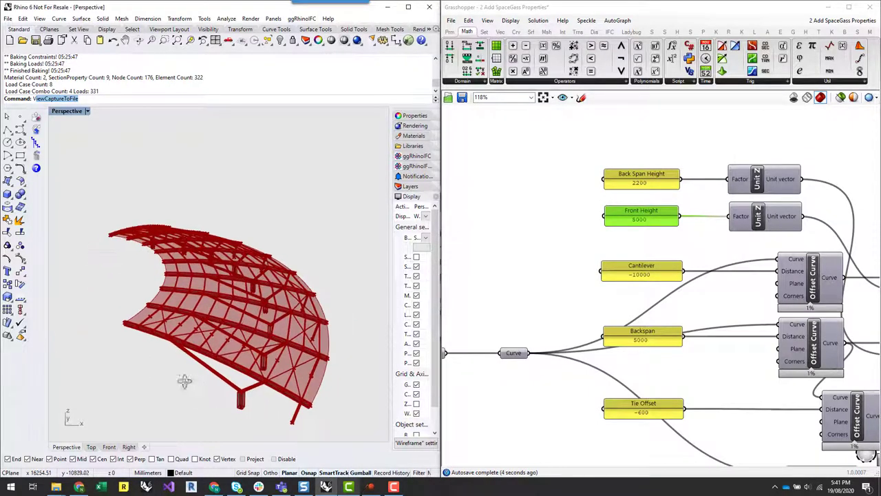
{"action": "left_click", "coordinate": [578, 235]}
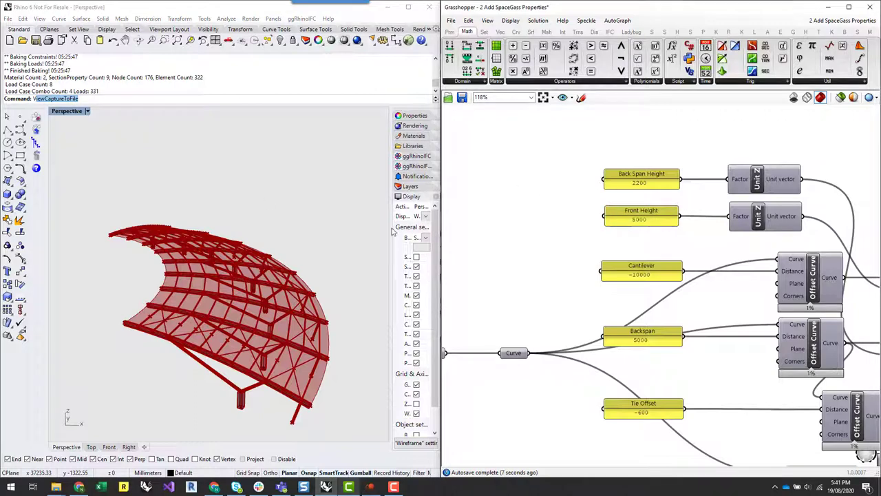
Step: Examine the definition through to its final load-case components and panels, and view the roof structure from several angles
{"action": "scroll", "coordinate": [517, 226], "scroll_direction": "down", "scroll_amount": 5}
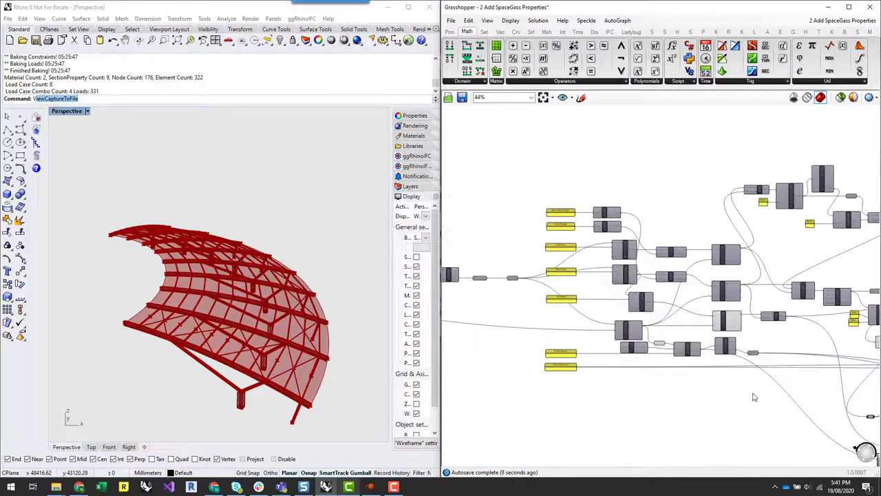
{"action": "right_click_drag", "start_coordinate": [742, 408], "coordinate": [698, 403]}
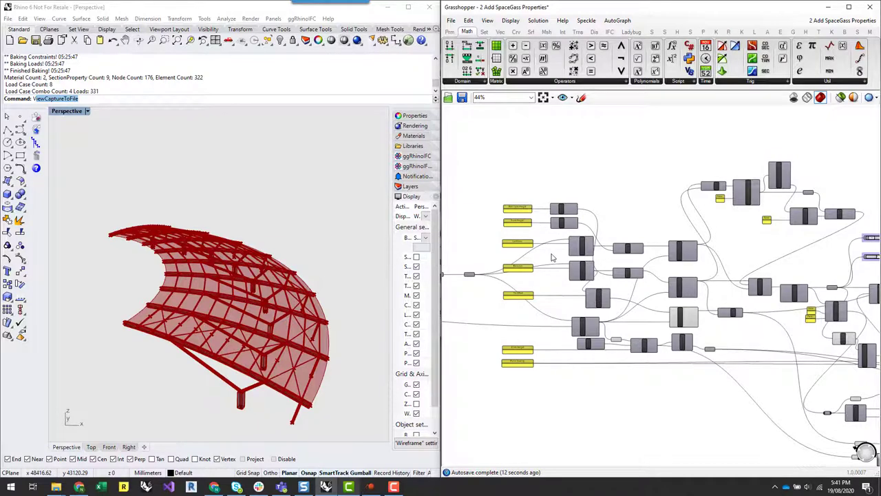
{"action": "scroll", "coordinate": [551, 257], "scroll_direction": "down", "scroll_amount": 2}
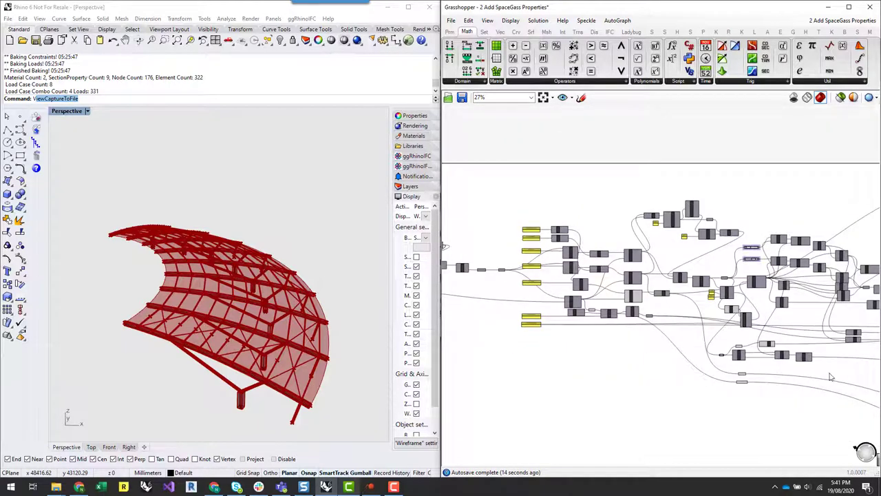
{"action": "right_click_drag", "start_coordinate": [551, 257], "coordinate": [505, 260]}
{"action": "scroll", "coordinate": [505, 262], "scroll_direction": "down", "scroll_amount": 3}
{"action": "right_click_drag", "start_coordinate": [859, 377], "coordinate": [599, 376]}
{"action": "scroll", "coordinate": [616, 256], "scroll_direction": "up", "scroll_amount": 2}
{"action": "scroll", "coordinate": [616, 258], "scroll_direction": "up", "scroll_amount": 2}
{"action": "scroll", "coordinate": [642, 233], "scroll_direction": "up", "scroll_amount": 2}
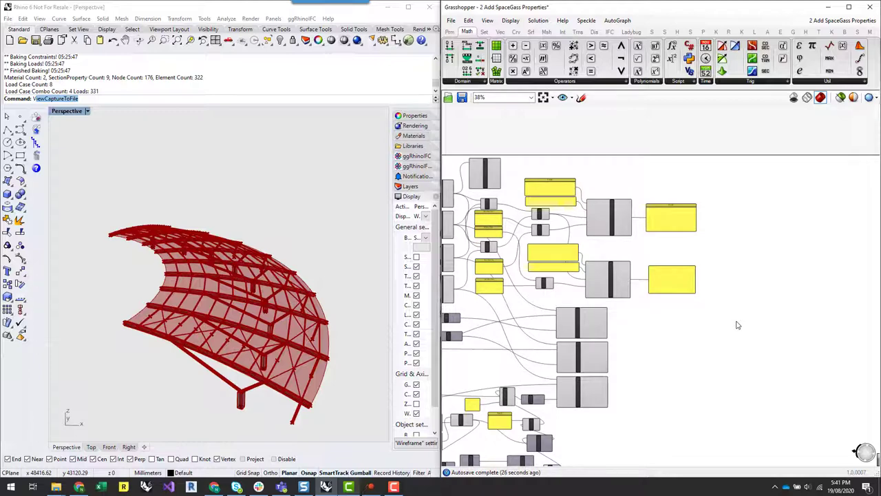
{"action": "right_click_drag", "start_coordinate": [223, 405], "coordinate": [201, 407]}
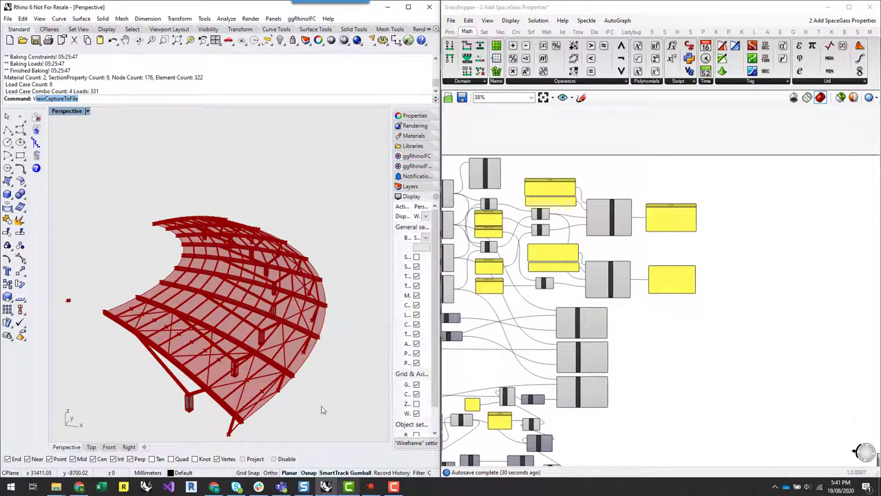
{"action": "right_click_drag", "start_coordinate": [323, 407], "coordinate": [346, 395]}
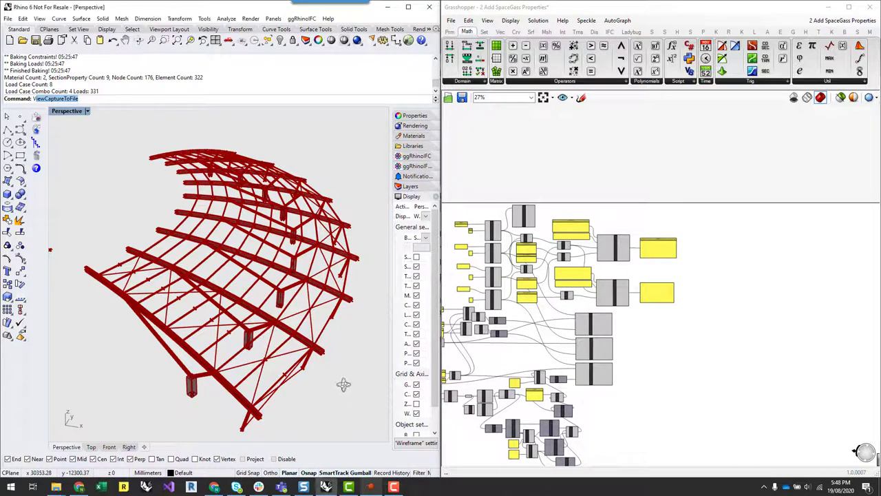
{"action": "right_click_drag", "start_coordinate": [345, 384], "coordinate": [350, 376]}
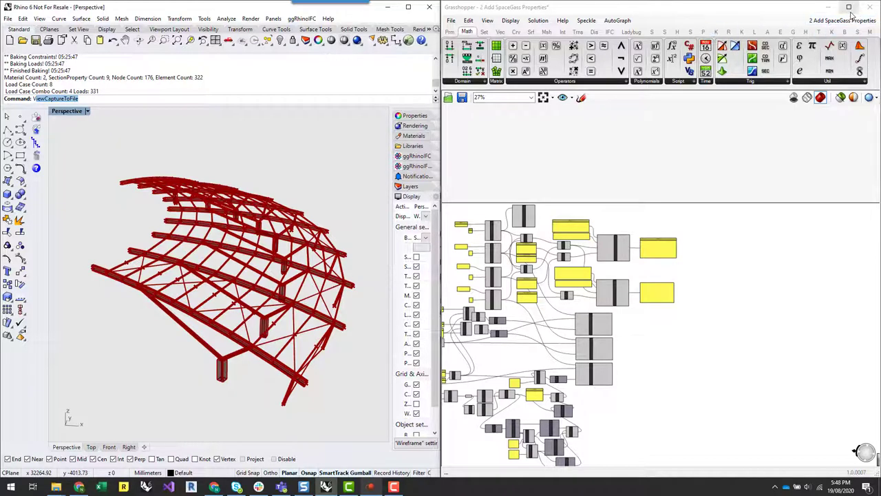
Step: Maximize the definition window and place a ggSpaceGassQuery component in the empty canvas area beyond the case combination panels
{"action": "double_click", "coordinate": [763, 14]}
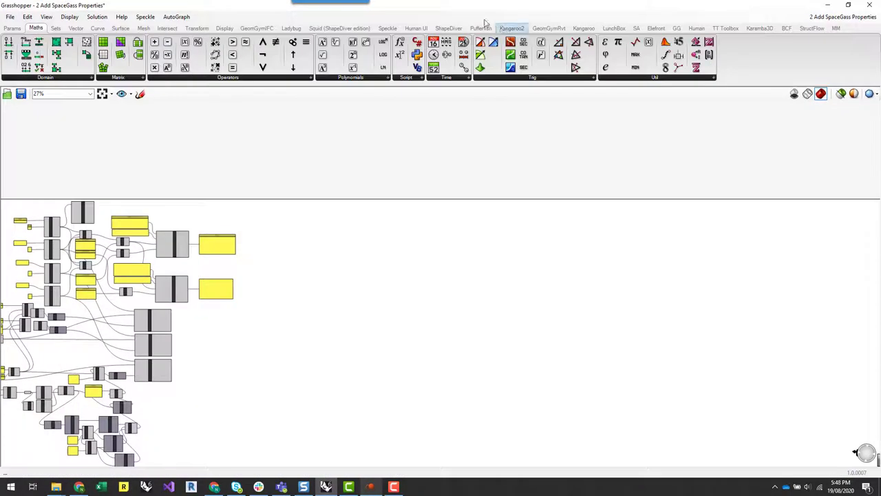
{"action": "left_click", "coordinate": [636, 30]}
{"action": "left_click", "coordinate": [420, 78]}
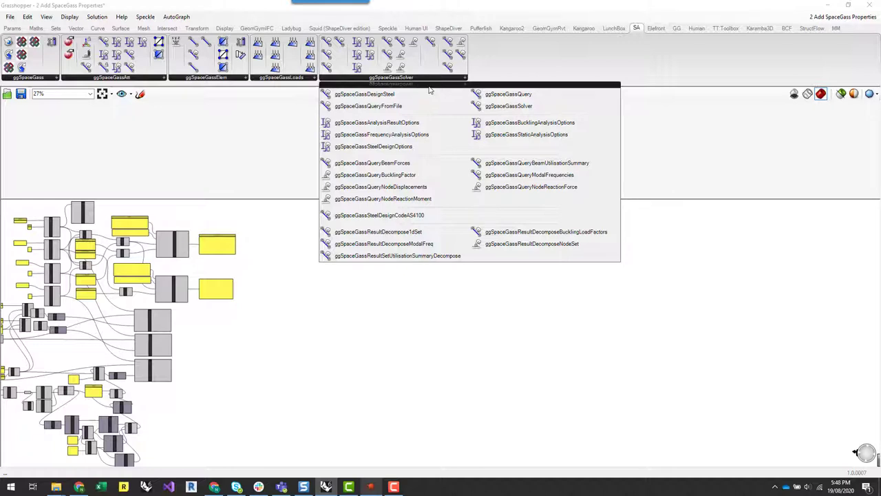
{"action": "left_click", "coordinate": [503, 96]}
{"action": "scroll", "coordinate": [294, 284], "scroll_direction": "up", "scroll_amount": 1}
{"action": "scroll", "coordinate": [366, 240], "scroll_direction": "up", "scroll_amount": 2}
{"action": "left_click_drag", "start_coordinate": [294, 284], "coordinate": [377, 258]}
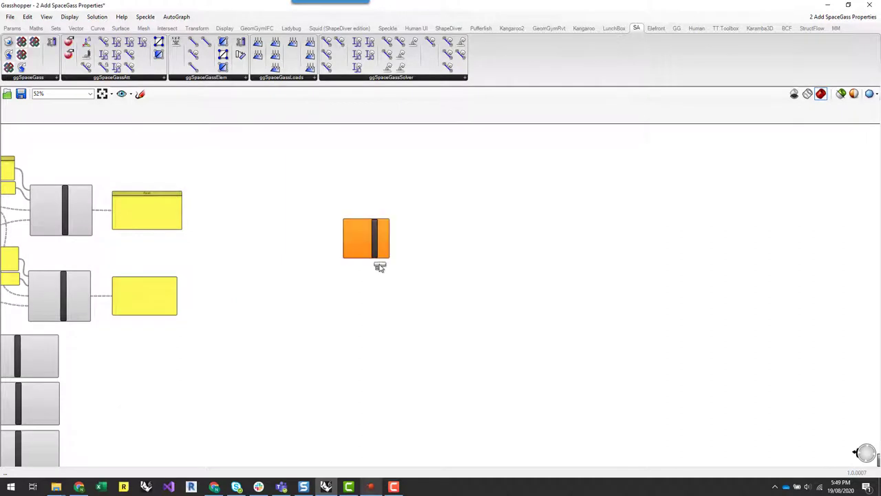
{"action": "scroll", "coordinate": [387, 269], "scroll_direction": "up", "scroll_amount": 2}
{"action": "scroll", "coordinate": [436, 258], "scroll_direction": "up", "scroll_amount": 2}
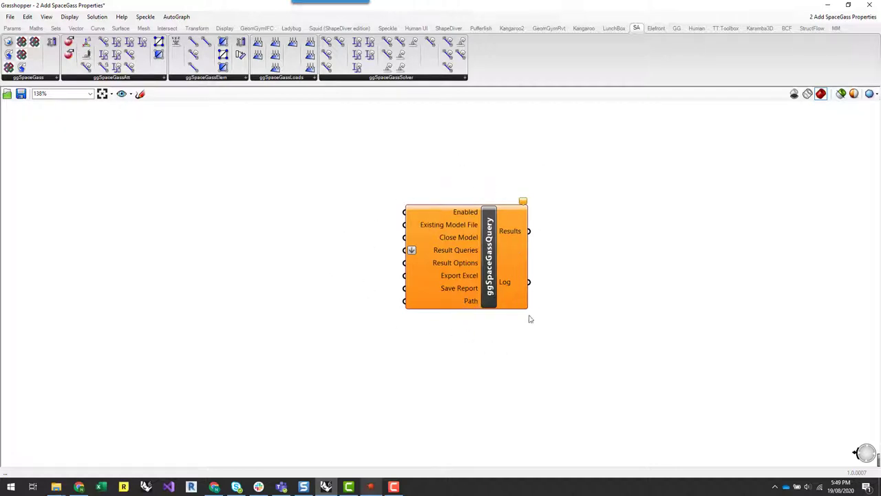
{"action": "left_click_drag", "start_coordinate": [487, 274], "coordinate": [398, 233]}
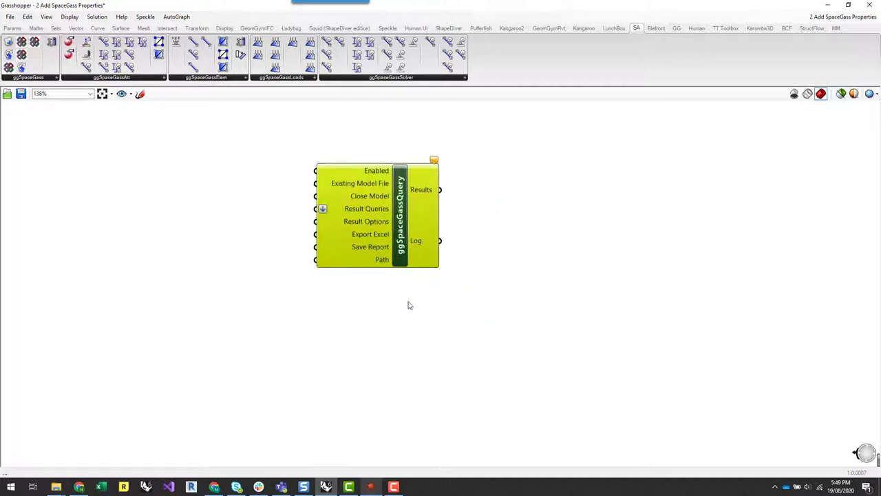
{"action": "left_click", "coordinate": [408, 305]}
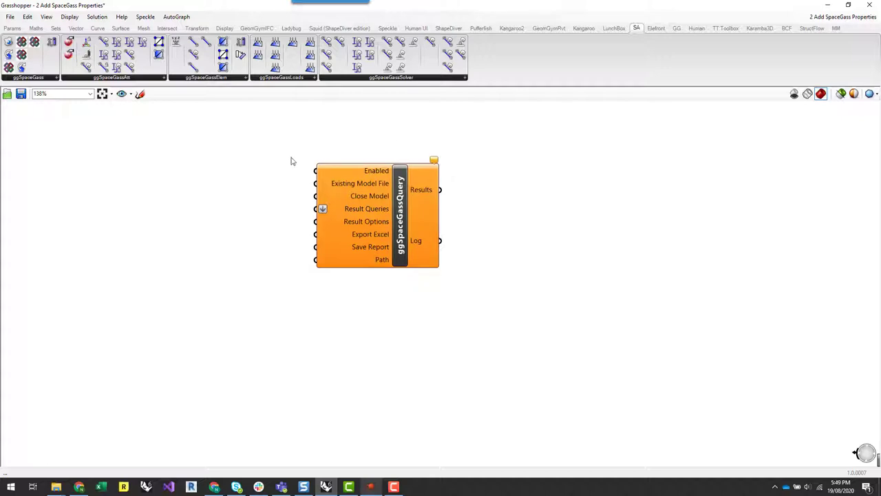
Step: Add a ggSpaceGassDesignSteel component directly below the ggSpaceGassQuery component
{"action": "left_click", "coordinate": [407, 80]}
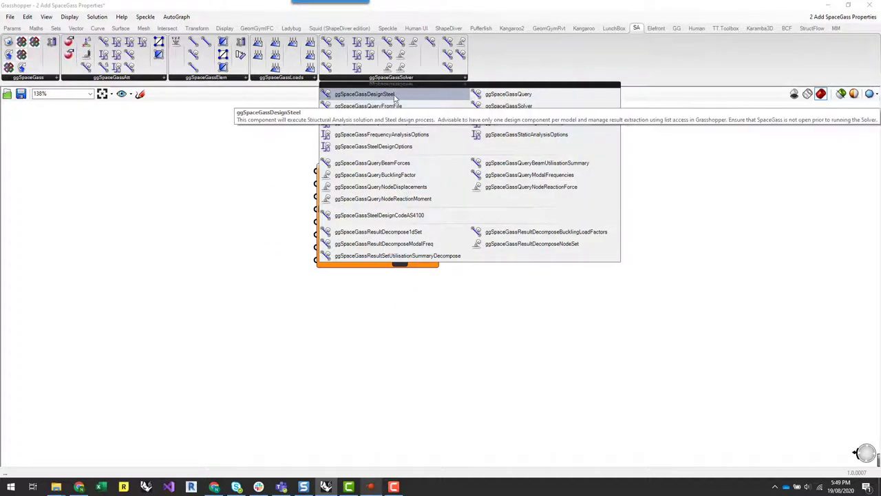
{"action": "left_click", "coordinate": [395, 96]}
{"action": "left_click", "coordinate": [387, 334]}
{"action": "left_click_drag", "start_coordinate": [396, 331], "coordinate": [396, 343]}
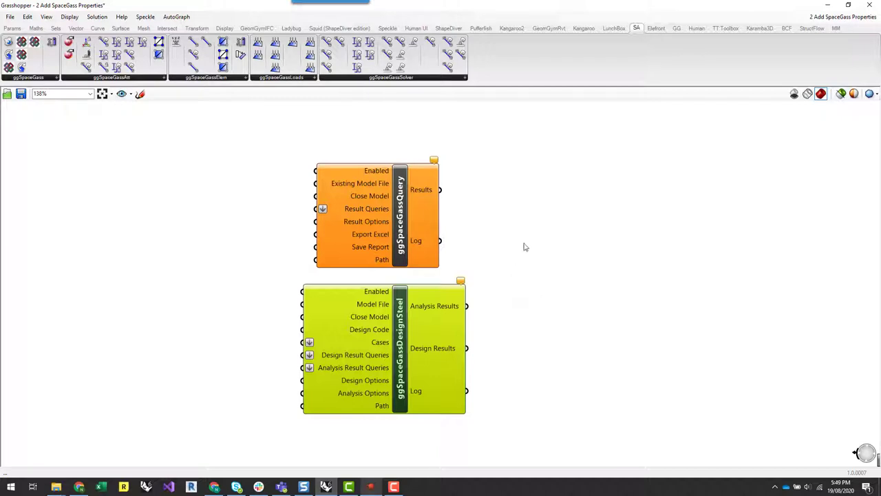
Step: Rearrange the solver components so ggSpaceGassDesignSteel sits above and ggSpaceGassQuery sits well below it
{"action": "right_click_drag", "start_coordinate": [503, 248], "coordinate": [558, 223]}
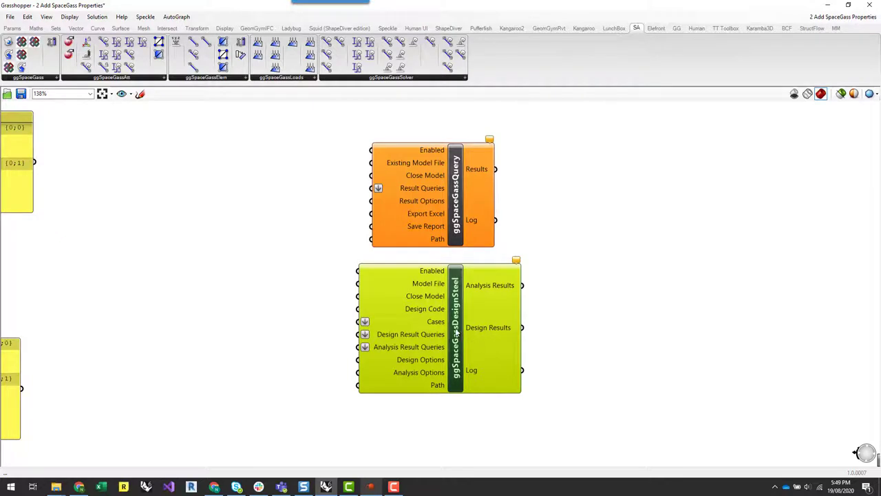
{"action": "left_click_drag", "start_coordinate": [456, 332], "coordinate": [469, 165]}
{"action": "scroll", "coordinate": [490, 376], "scroll_direction": "down", "scroll_amount": 3}
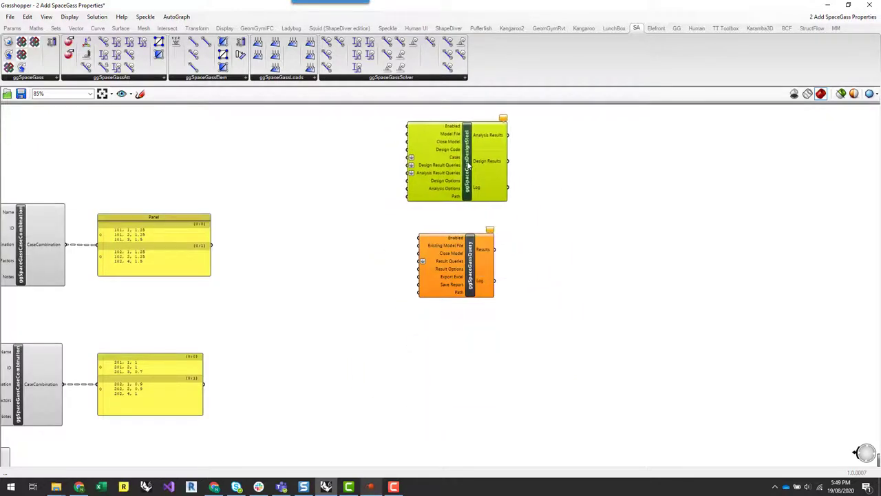
{"action": "left_click", "coordinate": [550, 214]}
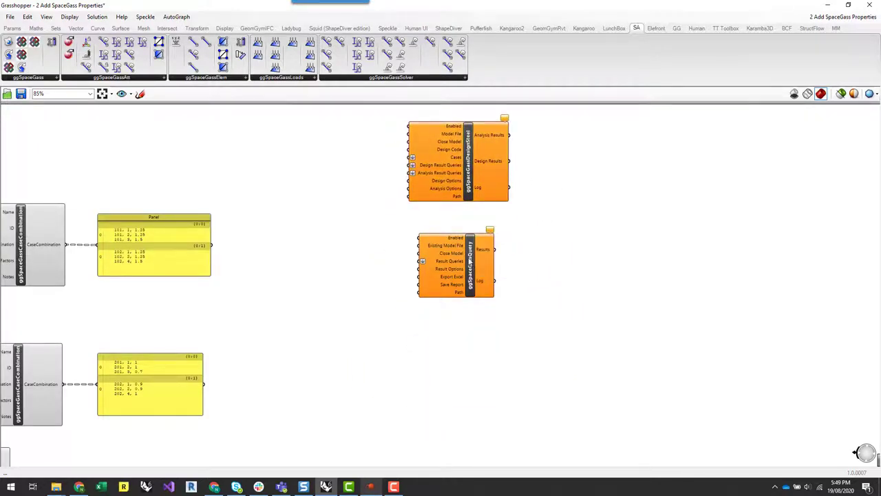
{"action": "left_click", "coordinate": [471, 263]}
{"action": "scroll", "coordinate": [469, 265], "scroll_direction": "down", "scroll_amount": 3}
{"action": "left_click_drag", "start_coordinate": [468, 303], "coordinate": [468, 369]}
{"action": "left_click", "coordinate": [512, 401]}
Step: Add a Boolean Toggle and connect it to the Enabled input of ggSpaceGassQuery
{"action": "right_click_drag", "start_coordinate": [456, 411], "coordinate": [551, 356]}
{"action": "scroll", "coordinate": [544, 298], "scroll_direction": "up", "scroll_amount": 3}
{"action": "scroll", "coordinate": [544, 298], "scroll_direction": "up", "scroll_amount": 5}
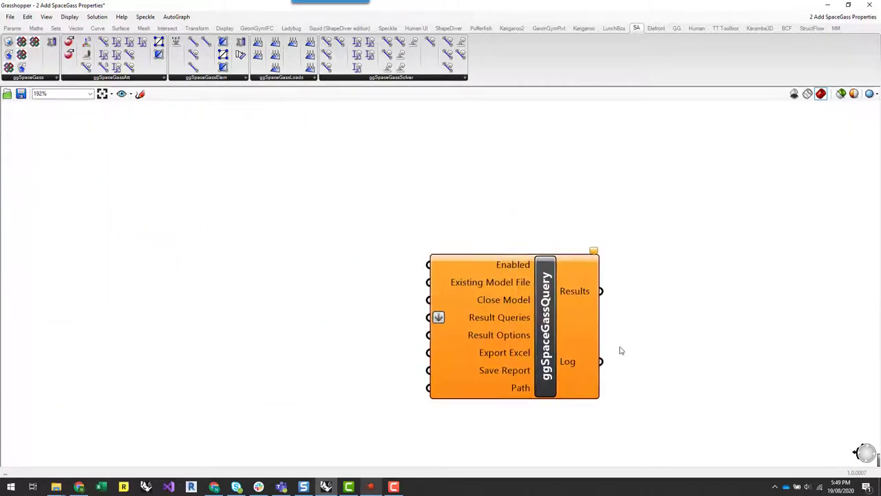
{"action": "mouse_move", "coordinate": [511, 274]}
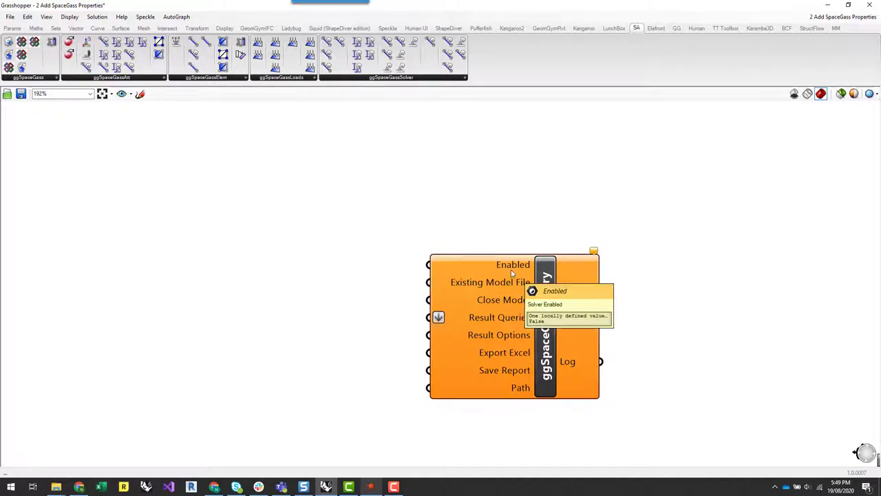
{"action": "double_click", "coordinate": [306, 222]}
{"action": "type", "text": "boo"}
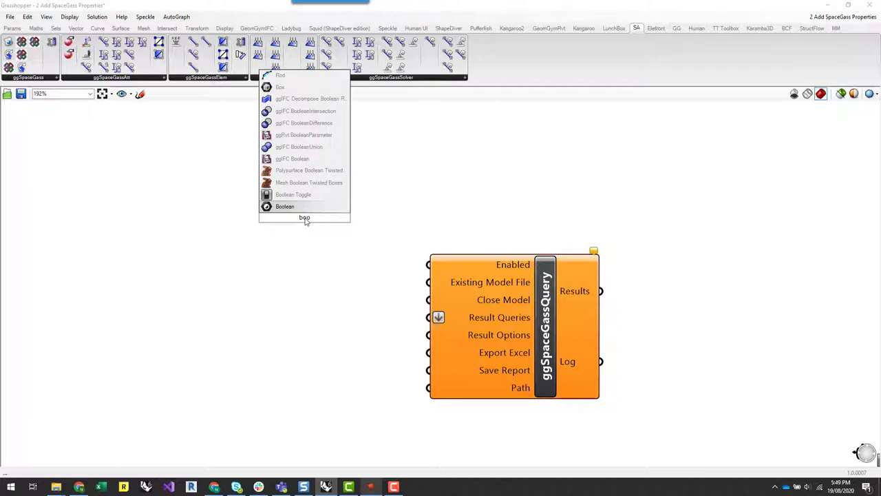
{"action": "left_click", "coordinate": [295, 195]}
{"action": "left_click_drag", "start_coordinate": [372, 217], "coordinate": [429, 265]}
{"action": "mouse_move", "coordinate": [499, 260]}
{"action": "left_mouse_down"}
{"action": "mouse_move", "coordinate": [499, 240]}
{"action": "mouse_move", "coordinate": [498, 248]}
{"action": "left_mouse_up"}
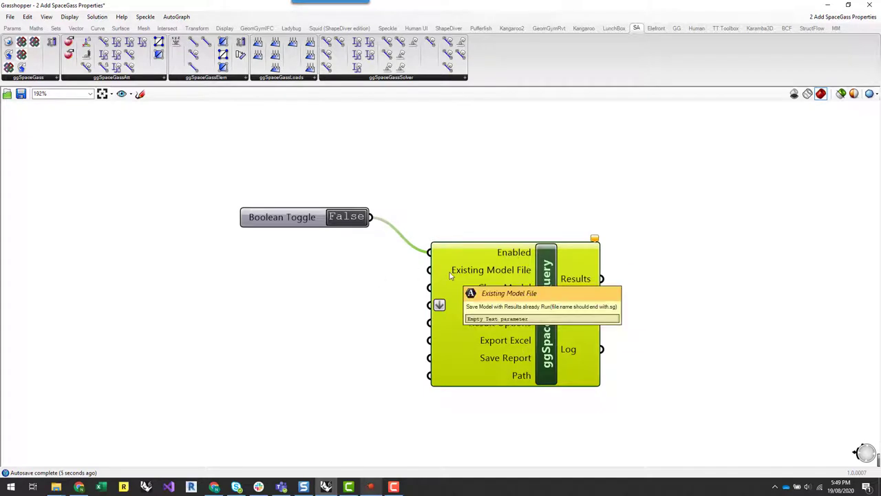
Step: Review the ggSpaceGassQuery inputs and shift the component and its Boolean Toggle lower on the canvas
{"action": "scroll", "coordinate": [572, 275], "scroll_direction": "down", "scroll_amount": 7}
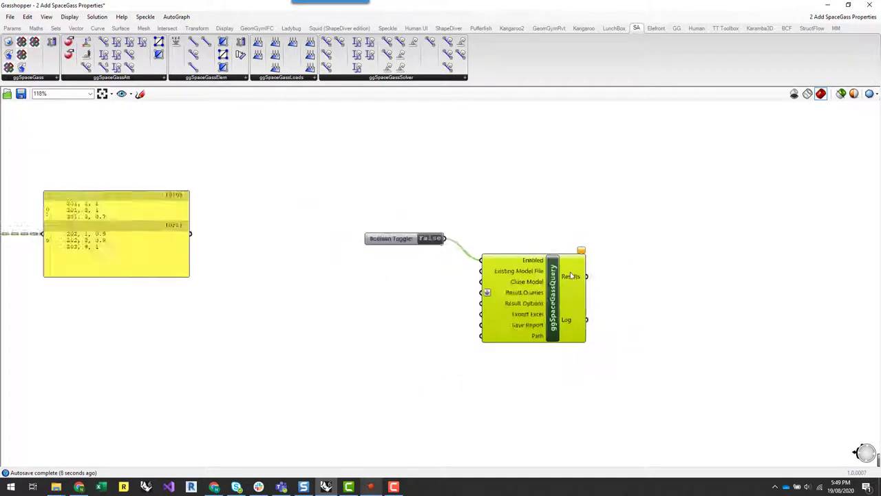
{"action": "scroll", "coordinate": [585, 287], "scroll_direction": "up", "scroll_amount": 5}
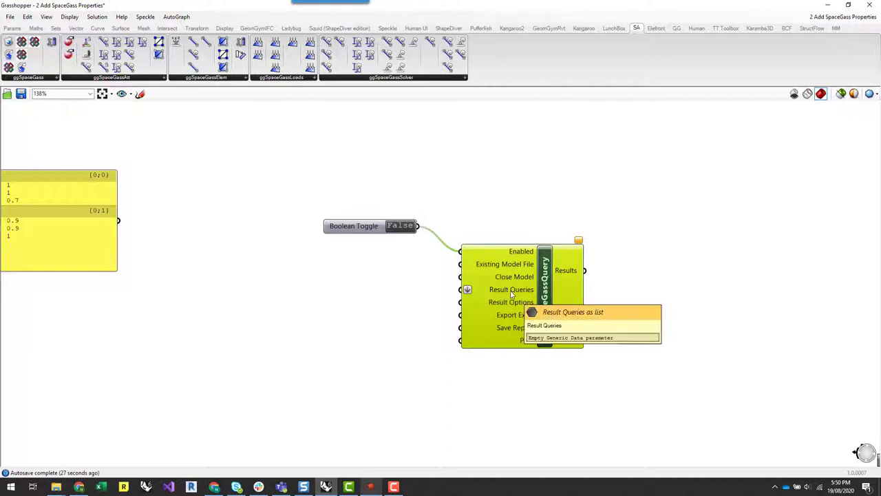
{"action": "left_click_drag", "start_coordinate": [522, 296], "coordinate": [537, 338]}
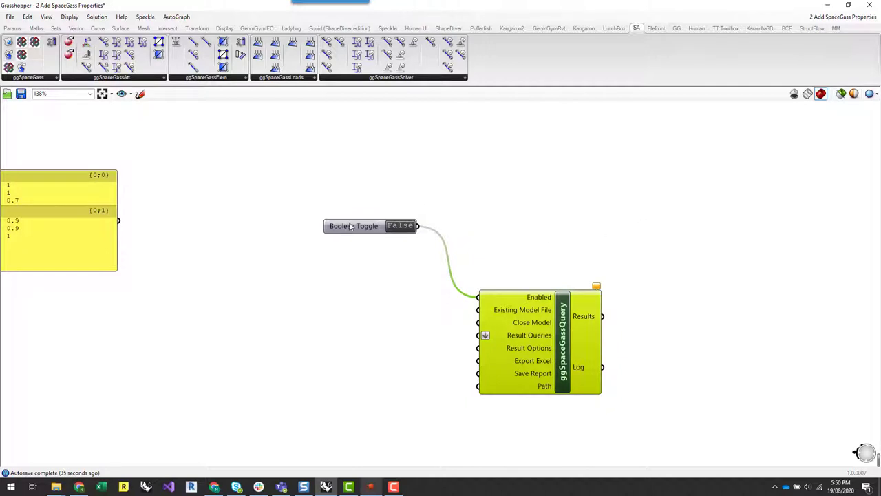
{"action": "left_click_drag", "start_coordinate": [337, 227], "coordinate": [339, 252]}
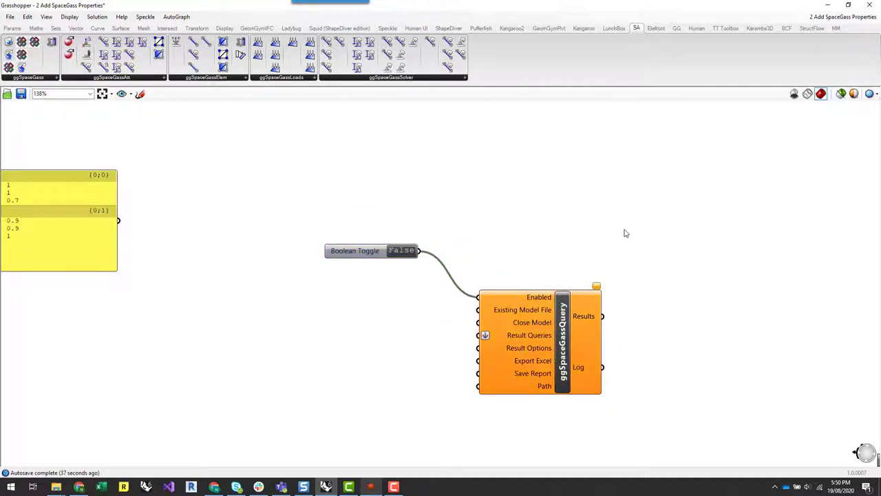
Step: Add a ggSpaceGassSolver component to the canvas beneath the Boolean Toggle
{"action": "left_click", "coordinate": [409, 77]}
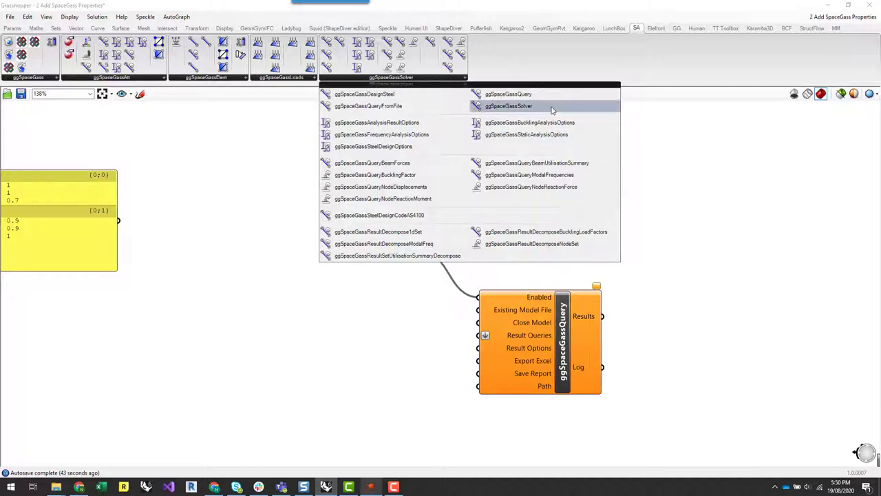
{"action": "left_click_drag", "start_coordinate": [509, 106], "coordinate": [452, 227]}
{"action": "left_click_drag", "start_coordinate": [377, 297], "coordinate": [379, 397]}
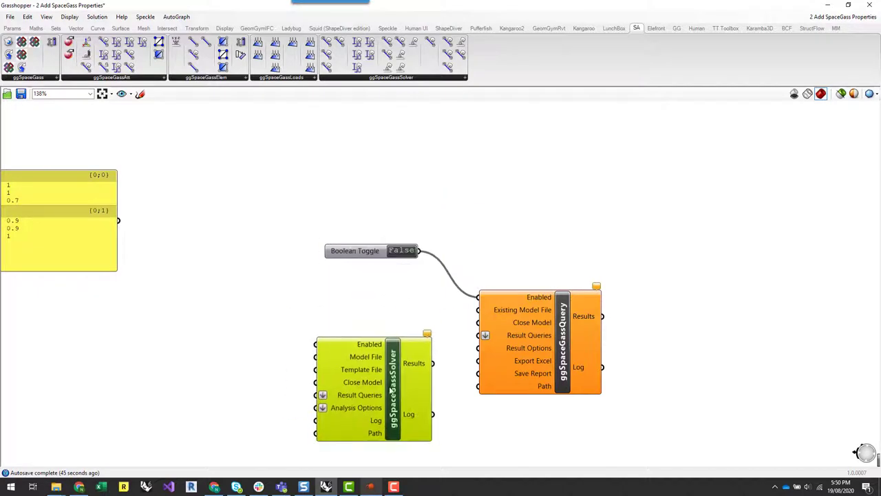
Step: Delete the ggSpaceGassQuery component from the canvas
{"action": "left_click_drag", "start_coordinate": [574, 377], "coordinate": [575, 331]}
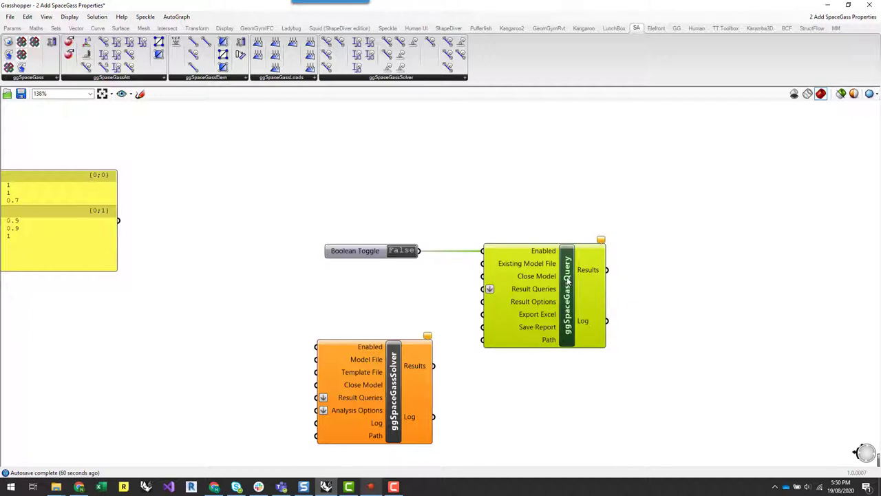
{"action": "mouse_move", "coordinate": [568, 279]}
{"action": "key", "text": "Delete"}
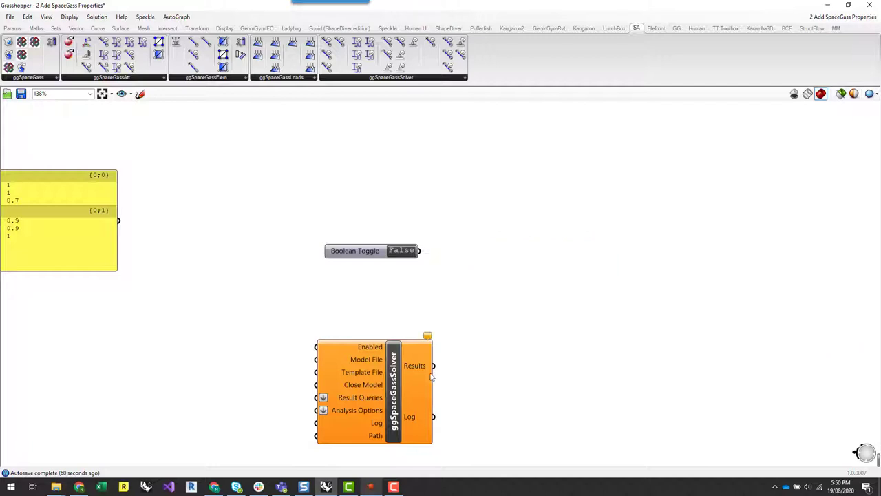
Step: Connect the Boolean Toggle to the Enabled input of ggSpaceGassSolver and arrange the two components in clear canvas space
{"action": "left_click_drag", "start_coordinate": [404, 390], "coordinate": [494, 373]}
{"action": "left_click_drag", "start_coordinate": [383, 253], "coordinate": [409, 329]}
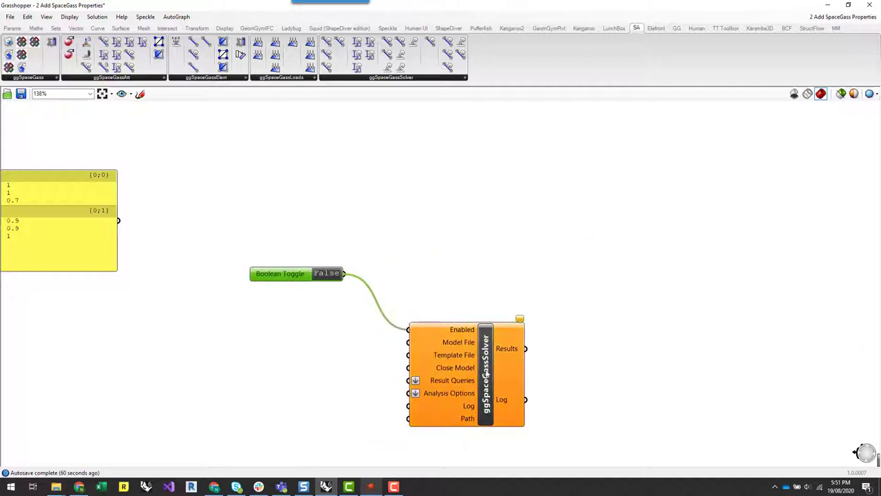
{"action": "left_click_drag", "start_coordinate": [488, 356], "coordinate": [477, 346]}
{"action": "left_click", "coordinate": [513, 253]}
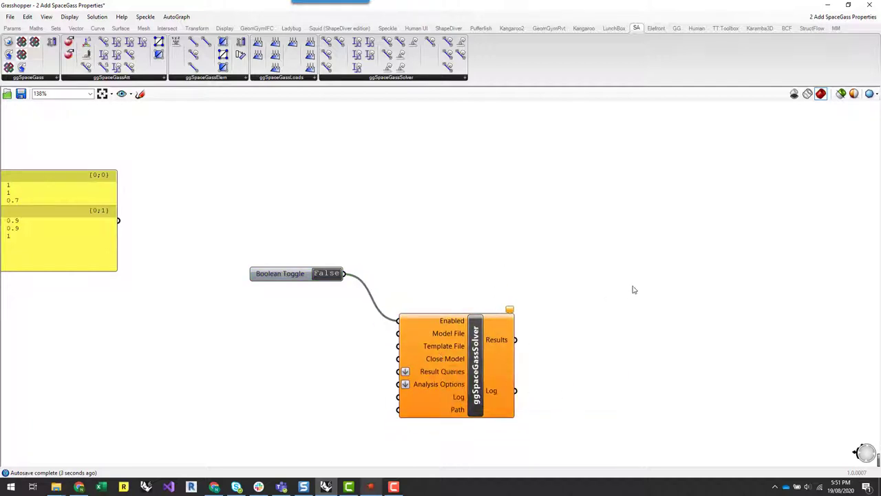
{"action": "scroll", "coordinate": [633, 290], "scroll_direction": "down", "scroll_amount": 5}
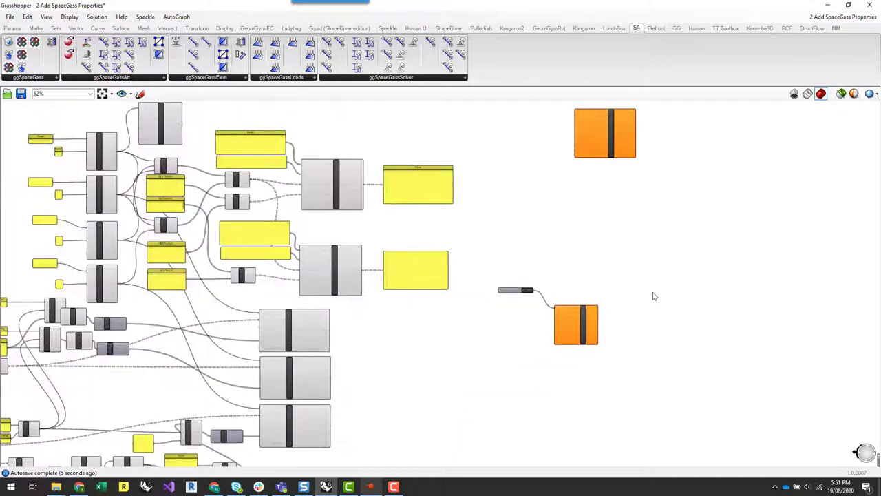
{"action": "scroll", "coordinate": [505, 303], "scroll_direction": "up", "scroll_amount": 2}
{"action": "scroll", "coordinate": [559, 333], "scroll_direction": "up", "scroll_amount": 3}
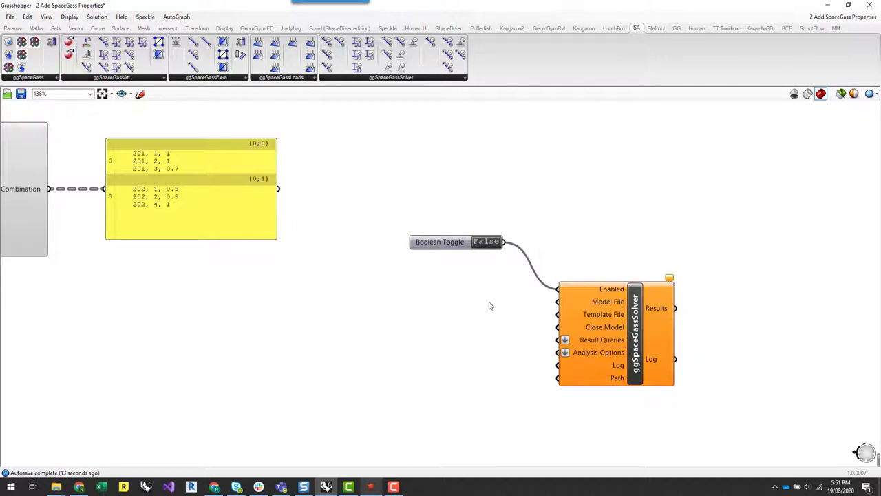
Step: Add a ggSpaceGassQueryNodeDisplacements component and place it between the load components and ggSpaceGassSolver, clear of the Boolean Toggle
{"action": "left_click", "coordinate": [396, 80]}
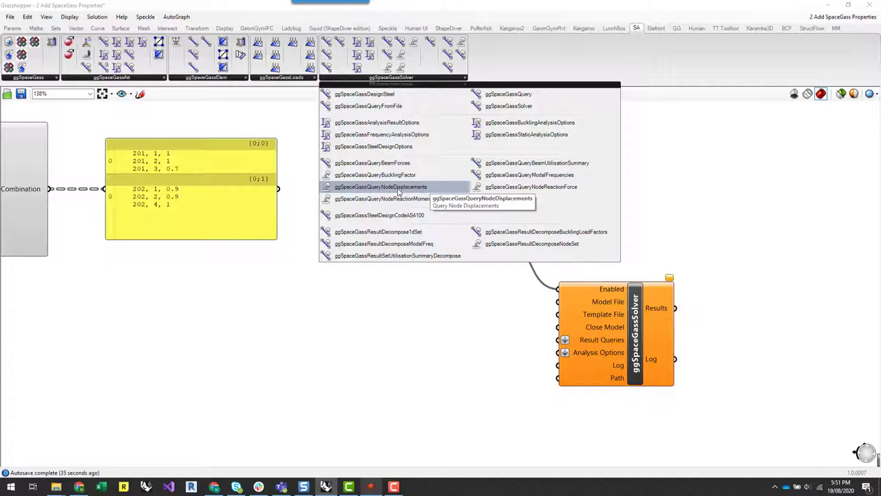
{"action": "left_click_drag", "start_coordinate": [398, 191], "coordinate": [423, 338]}
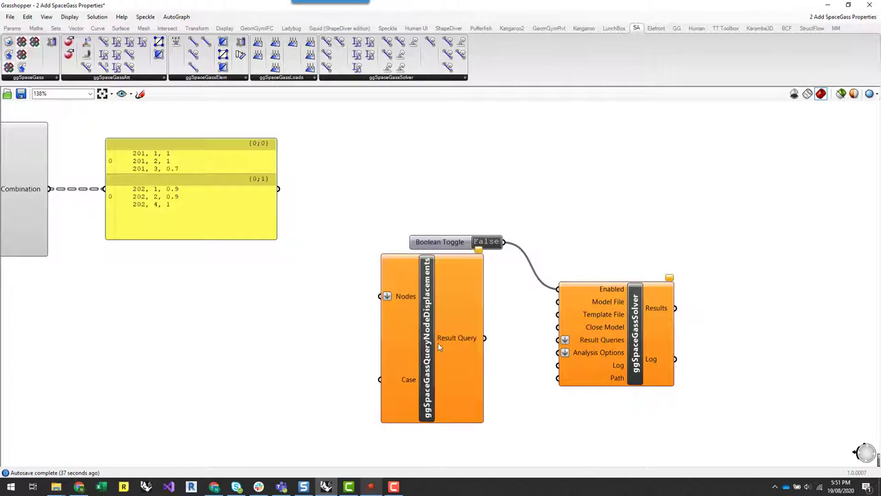
{"action": "left_click", "coordinate": [441, 410]}
{"action": "scroll", "coordinate": [613, 295], "scroll_direction": "down", "scroll_amount": 5}
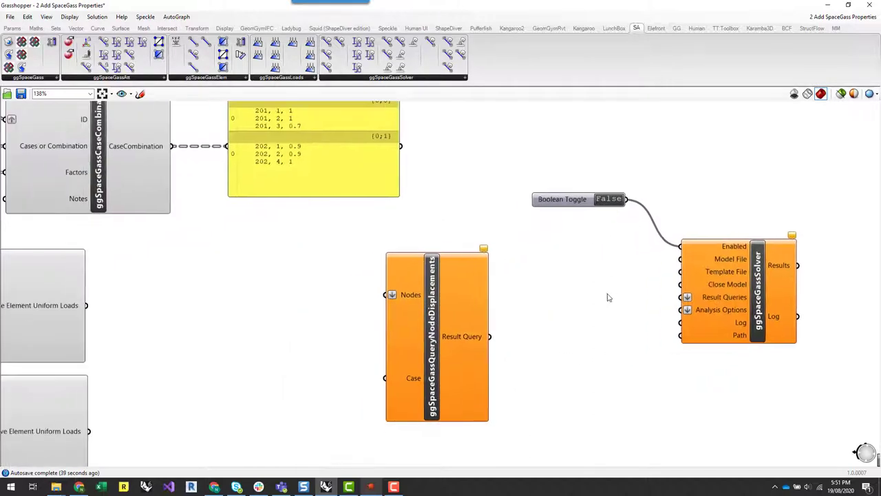
{"action": "scroll", "coordinate": [635, 282], "scroll_direction": "down", "scroll_amount": 3}
{"action": "scroll", "coordinate": [579, 298], "scroll_direction": "up", "scroll_amount": 5}
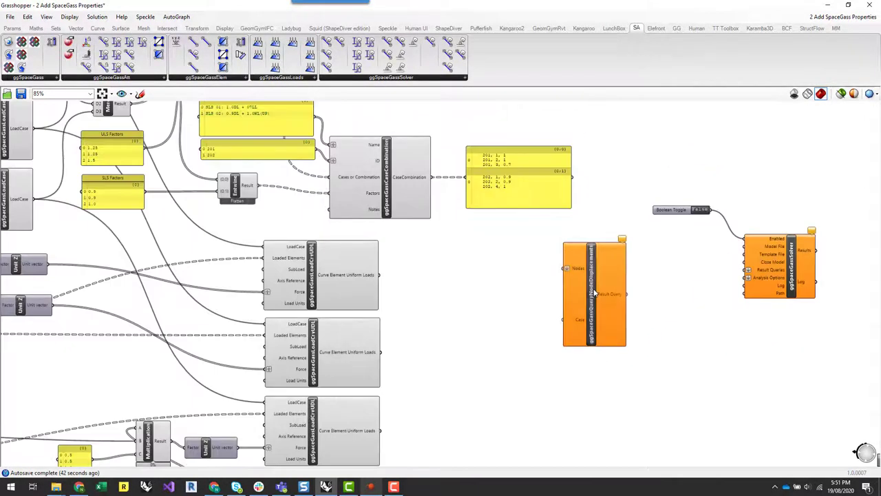
{"action": "left_click_drag", "start_coordinate": [593, 292], "coordinate": [594, 321]}
{"action": "left_click", "coordinate": [691, 332]}
Step: Add a ggSpaceGassCreateOrFindNode component just before ggSpaceGassQueryNodeDisplacements and leave a gap between the two
{"action": "scroll", "coordinate": [691, 331], "scroll_direction": "down", "scroll_amount": 4}
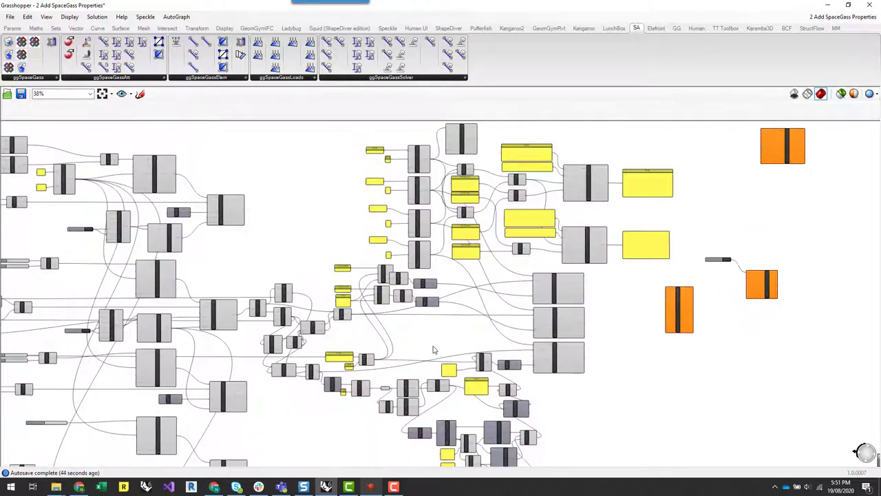
{"action": "scroll", "coordinate": [687, 319], "scroll_direction": "up", "scroll_amount": 4}
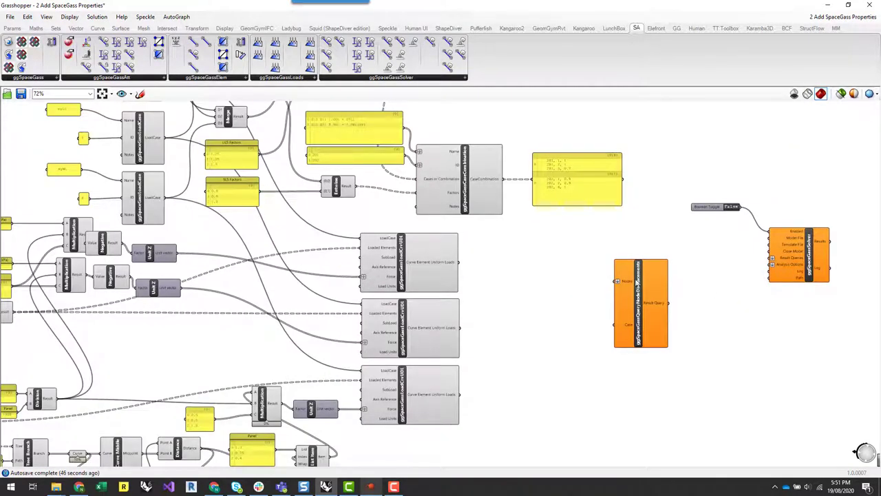
{"action": "mouse_move", "coordinate": [631, 287]}
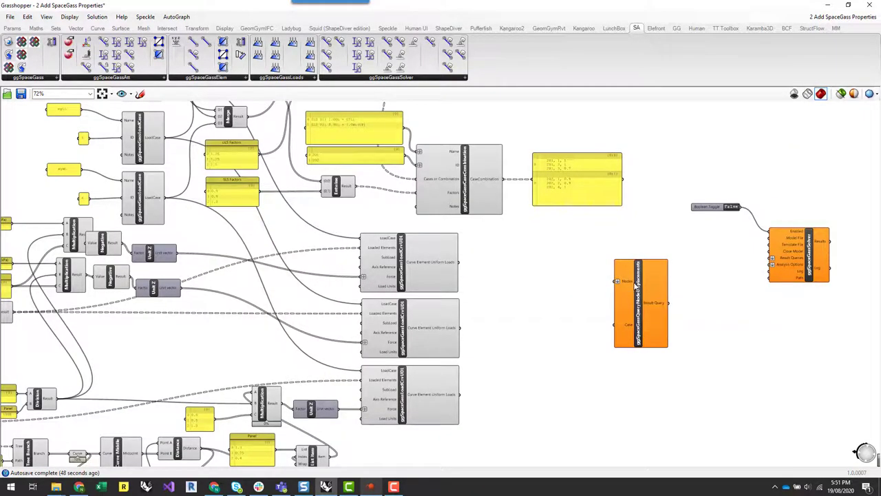
{"action": "scroll", "coordinate": [633, 285], "scroll_direction": "up", "scroll_amount": 1}
{"action": "scroll", "coordinate": [713, 290], "scroll_direction": "down", "scroll_amount": 1}
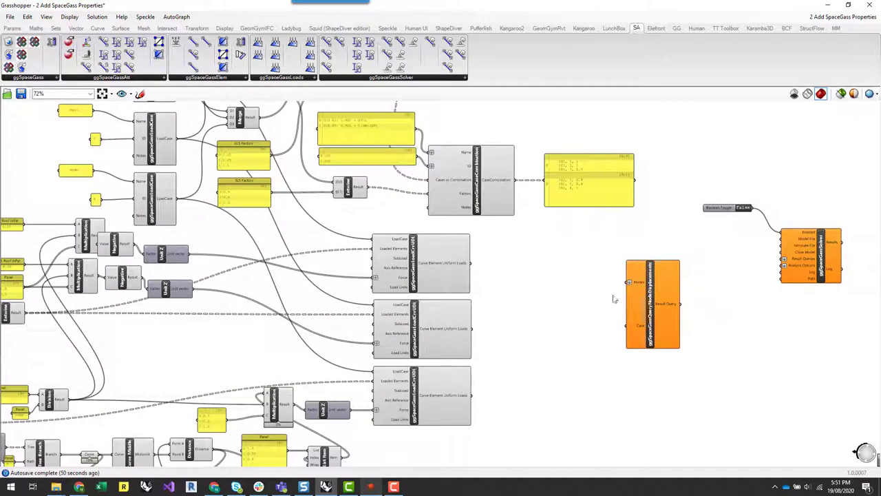
{"action": "scroll", "coordinate": [588, 286], "scroll_direction": "up", "scroll_amount": 2}
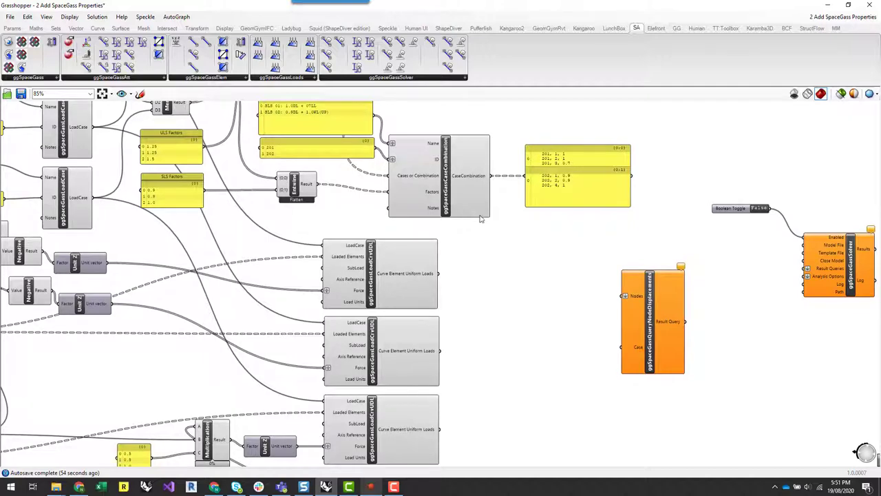
{"action": "left_click", "coordinate": [126, 78]}
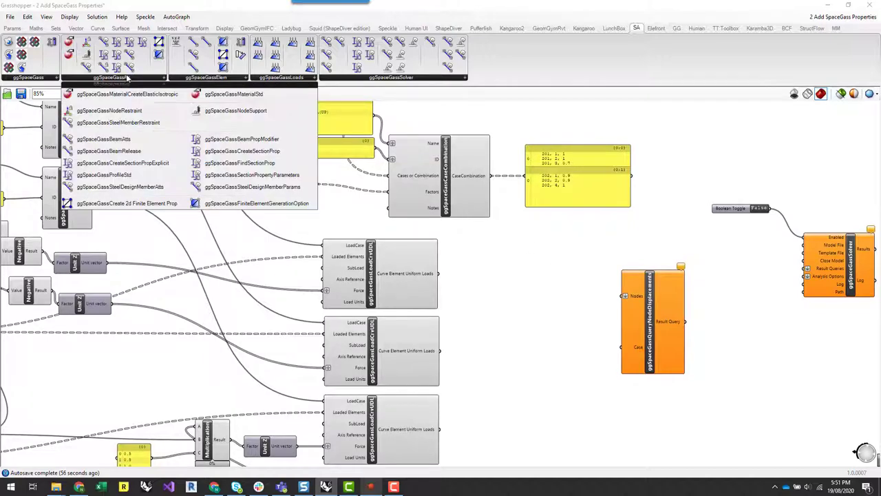
{"action": "left_click", "coordinate": [200, 78]}
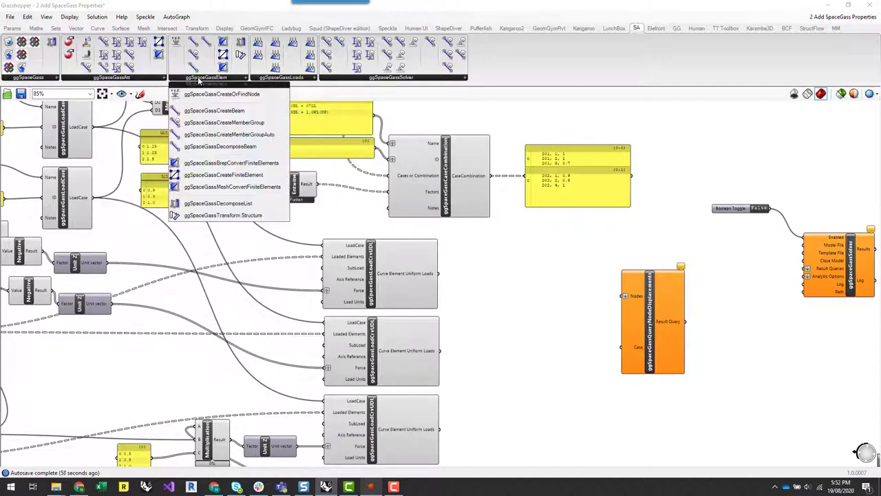
{"action": "left_click", "coordinate": [267, 95]}
{"action": "left_click", "coordinate": [566, 307]}
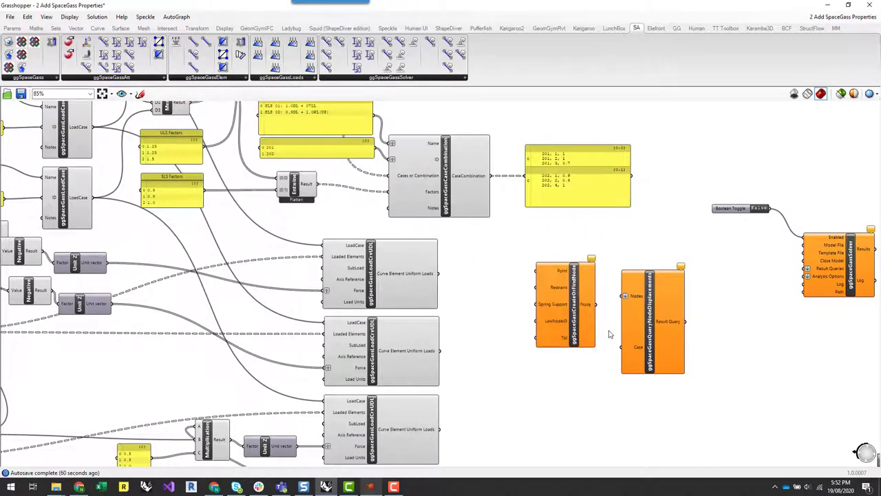
{"action": "left_click_drag", "start_coordinate": [641, 320], "coordinate": [649, 328]}
{"action": "left_click", "coordinate": [739, 294]}
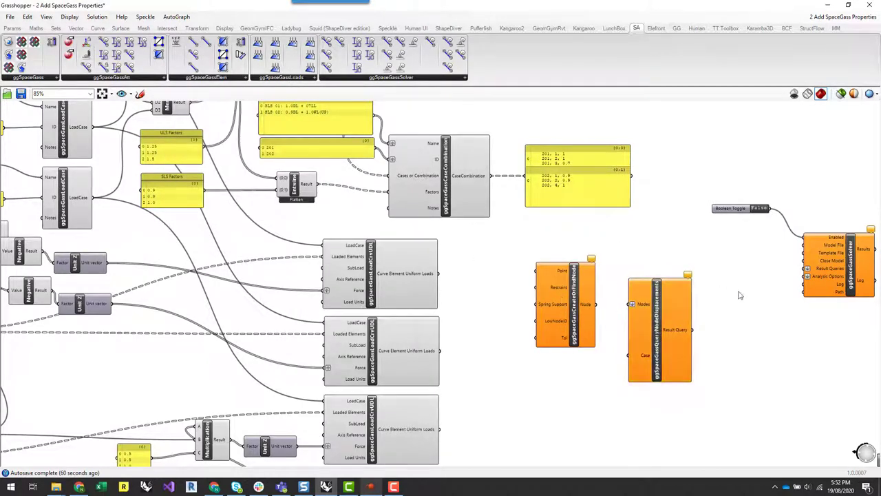
Step: Trace the ggSpaceGassCreateBeam inputs back through the definition to the Explode component fed by the rafter polyline
{"action": "scroll", "coordinate": [740, 294], "scroll_direction": "down", "scroll_amount": 2}
{"action": "right_click_drag", "start_coordinate": [244, 361], "coordinate": [506, 372]}
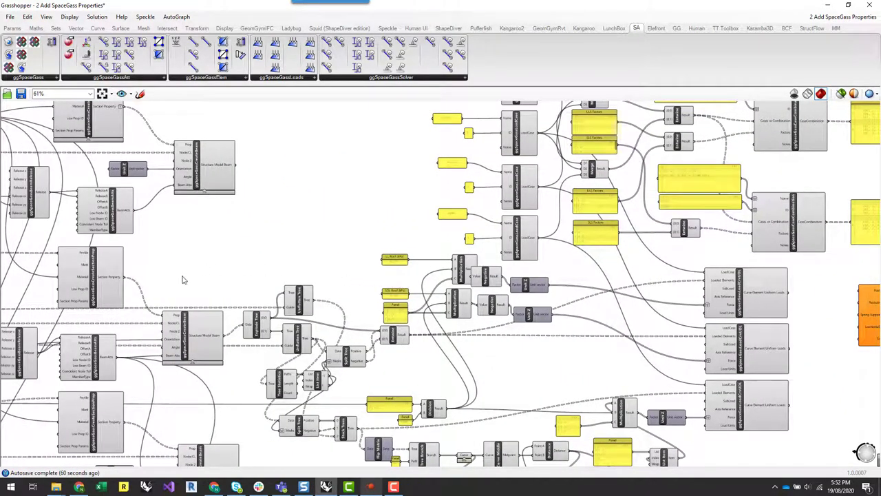
{"action": "right_click_drag", "start_coordinate": [183, 279], "coordinate": [511, 236]}
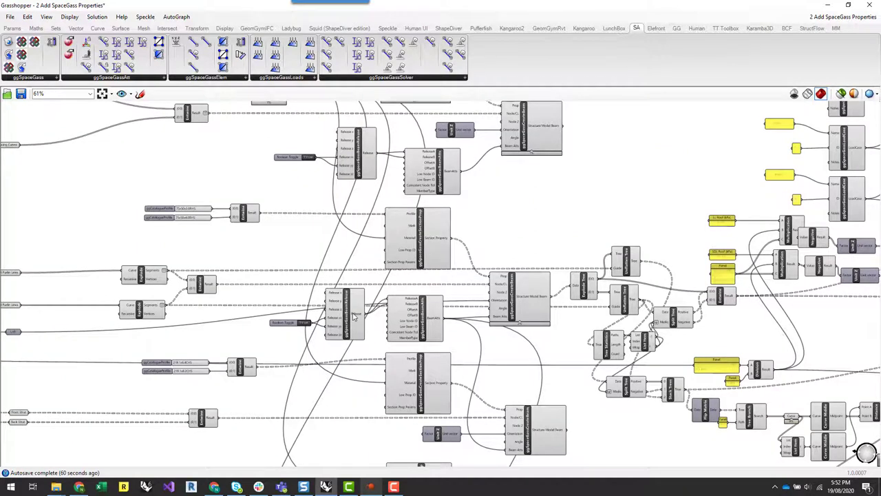
{"action": "scroll", "coordinate": [355, 316], "scroll_direction": "up", "scroll_amount": 3}
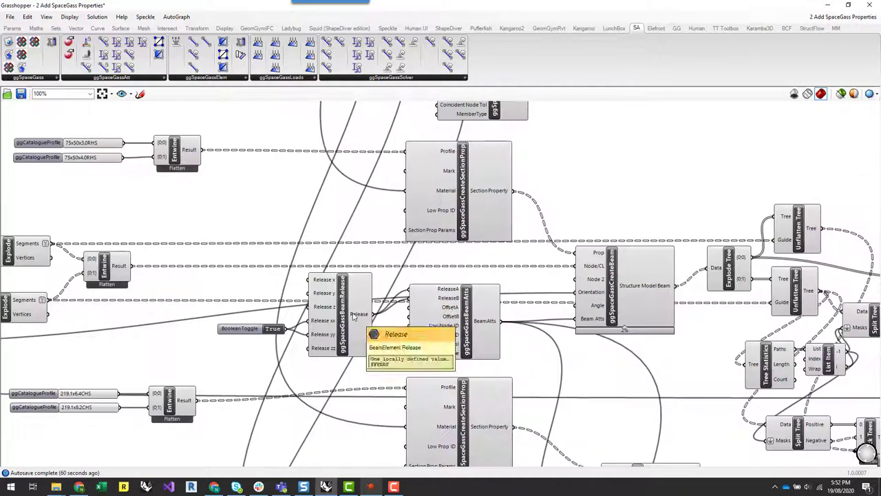
{"action": "left_click", "coordinate": [613, 273]}
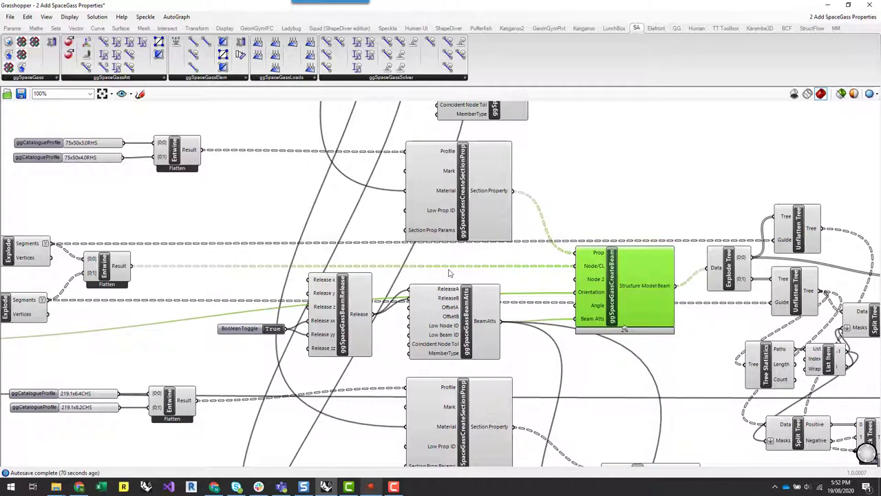
{"action": "scroll", "coordinate": [512, 235], "scroll_direction": "down", "scroll_amount": 2}
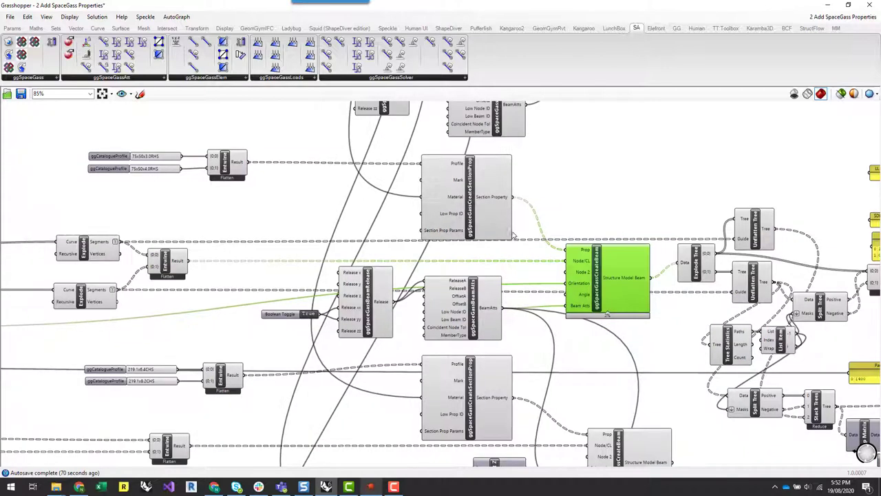
{"action": "scroll", "coordinate": [550, 240], "scroll_direction": "down", "scroll_amount": 1}
{"action": "right_click_drag", "start_coordinate": [738, 466], "coordinate": [705, 229]}
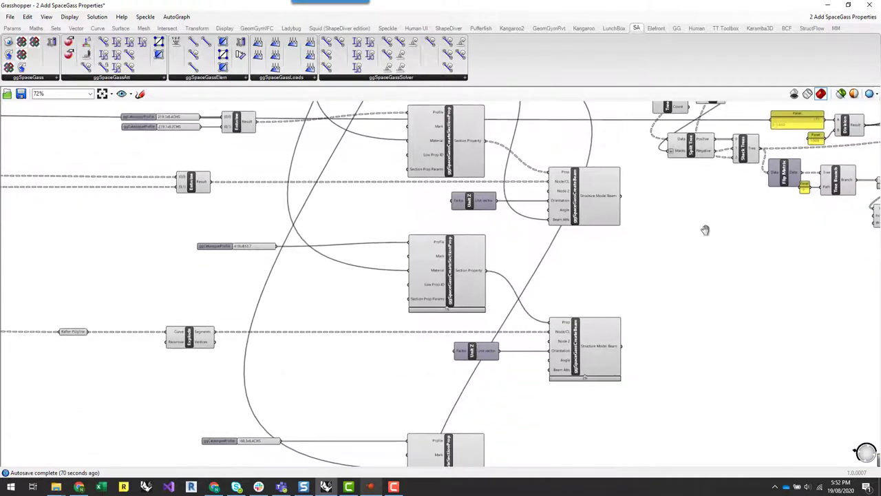
{"action": "left_click", "coordinate": [604, 355]}
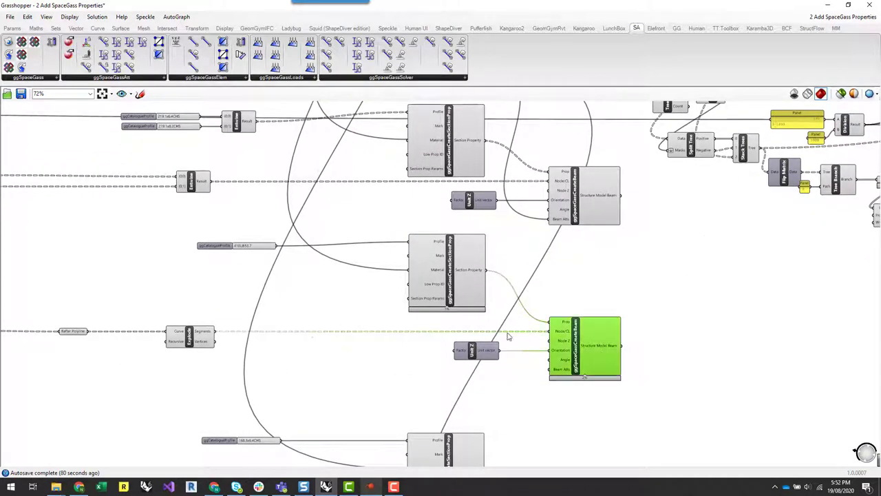
{"action": "left_click", "coordinate": [208, 336]}
{"action": "mouse_move", "coordinate": [208, 335]}
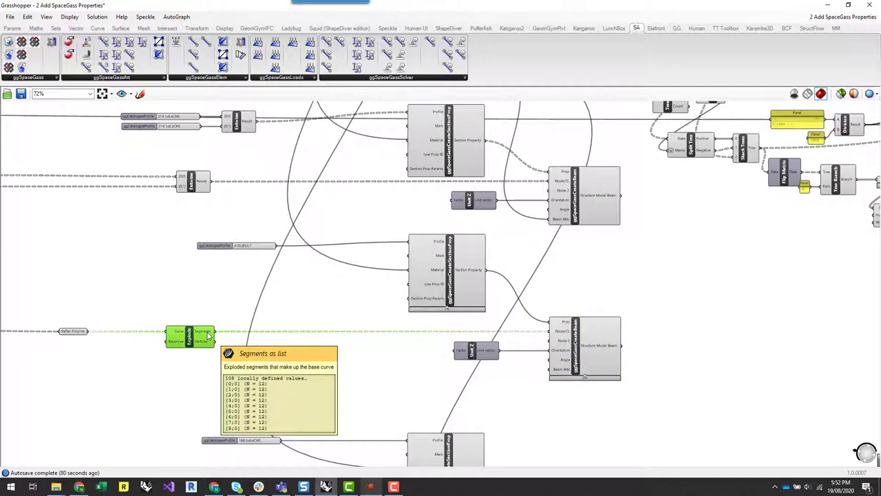
Step: Show the Grasshopper window beside the Rhino model and connect the rafter Explode's Vertices output to ggSpaceGassCreateOrFindNode's Point input
{"action": "double_click", "coordinate": [396, 11]}
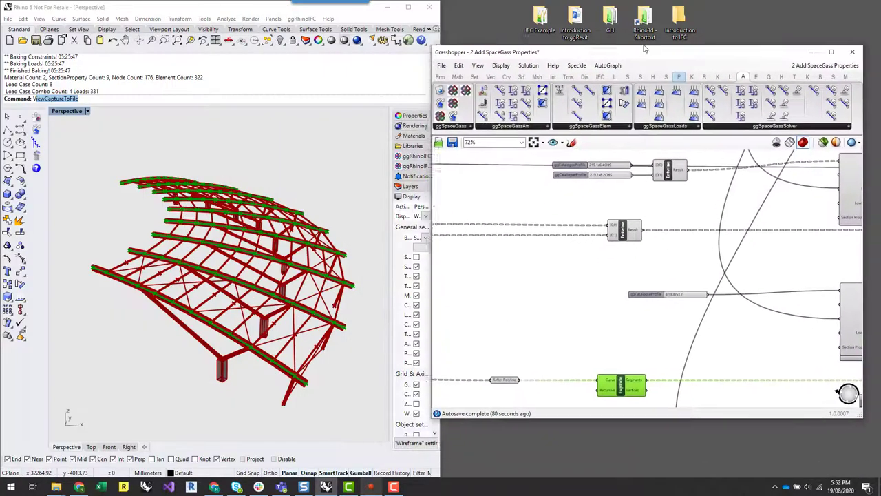
{"action": "scroll", "coordinate": [578, 335], "scroll_direction": "down", "scroll_amount": 2}
{"action": "scroll", "coordinate": [578, 336], "scroll_direction": "up", "scroll_amount": 4}
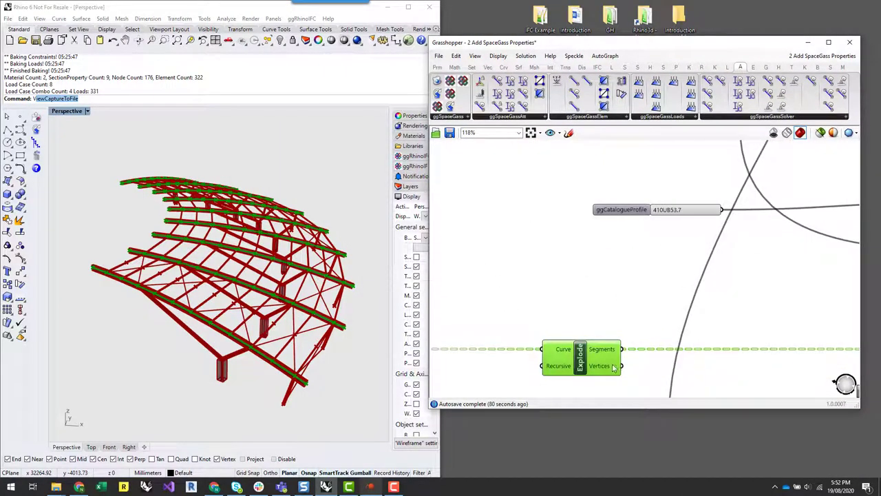
{"action": "mouse_move", "coordinate": [612, 367]}
{"action": "left_click_drag", "start_coordinate": [621, 365], "coordinate": [747, 239]}
{"action": "scroll", "coordinate": [503, 344], "scroll_direction": "down", "scroll_amount": 8}
{"action": "scroll", "coordinate": [826, 255], "scroll_direction": "up", "scroll_amount": 9}
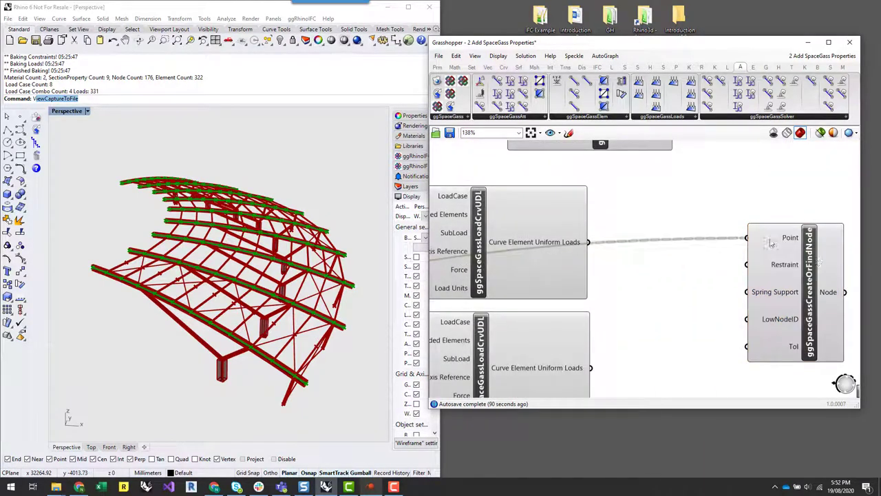
{"action": "mouse_move", "coordinate": [828, 296]}
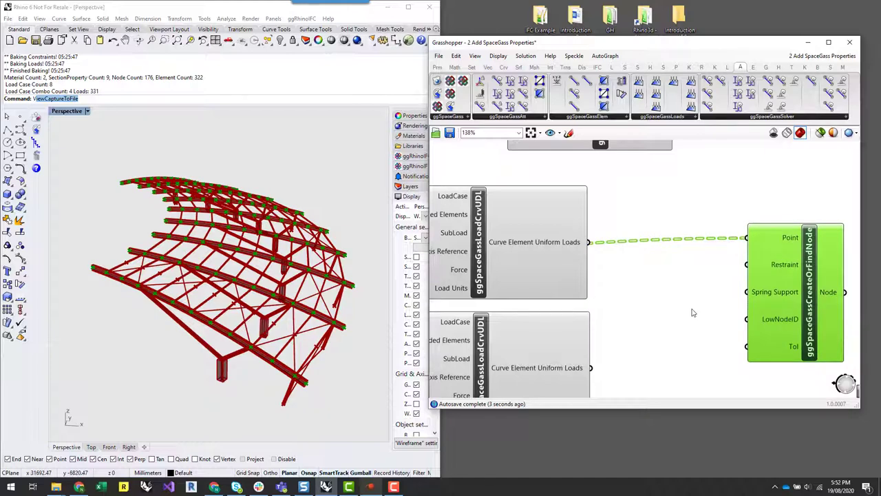
Step: Connect the Node output of ggSpaceGassCreateOrFindNode to the Nodes input of ggSpaceGassQueryNodeDisplacements and move the query component slightly farther away
{"action": "scroll", "coordinate": [534, 252], "scroll_direction": "down", "scroll_amount": 4}
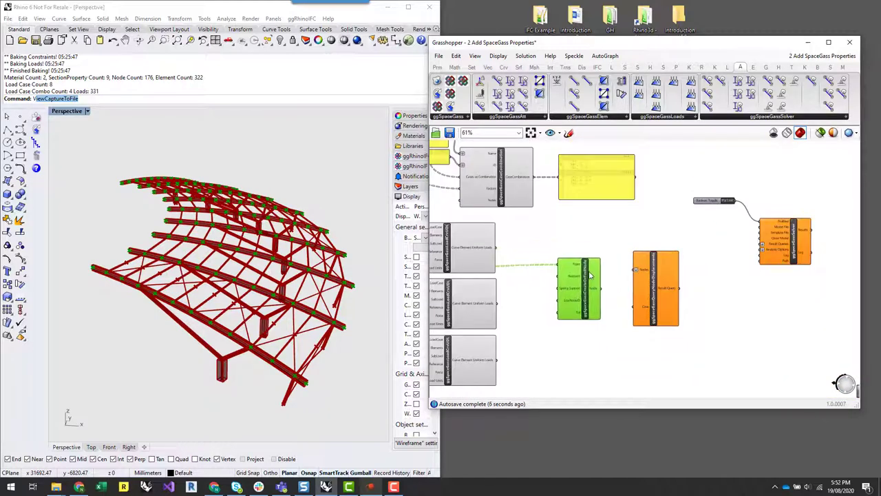
{"action": "left_click", "coordinate": [610, 344]}
{"action": "scroll", "coordinate": [654, 261], "scroll_direction": "up", "scroll_amount": 2}
{"action": "scroll", "coordinate": [657, 262], "scroll_direction": "up", "scroll_amount": 2}
{"action": "left_click_drag", "start_coordinate": [549, 286], "coordinate": [615, 280]}
{"action": "left_click_drag", "start_coordinate": [671, 282], "coordinate": [691, 289]}
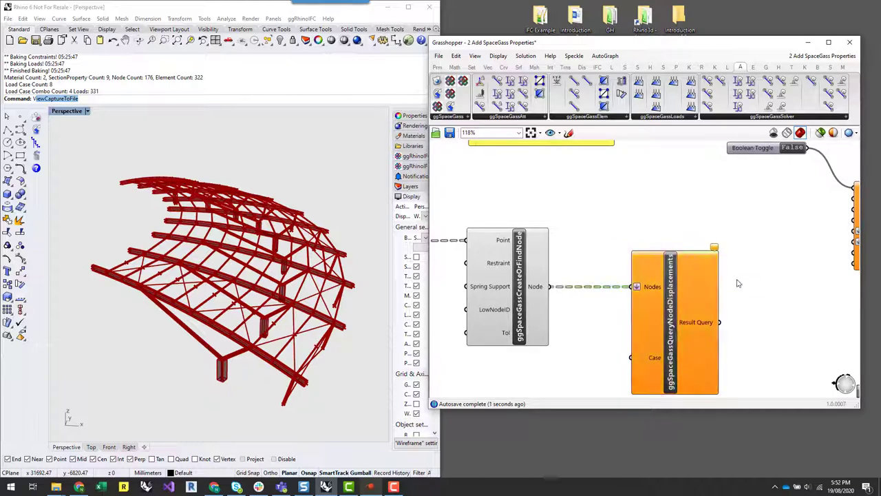
Step: Move ggSpaceGassCreateOrFindNode closer to the displacement query and connect the SLS ggSpaceGassCaseCombination's CaseCombination output to the query's Case input
{"action": "left_click_drag", "start_coordinate": [528, 287], "coordinate": [569, 288]}
{"action": "left_click", "coordinate": [601, 333]}
{"action": "scroll", "coordinate": [601, 333], "scroll_direction": "down", "scroll_amount": 5}
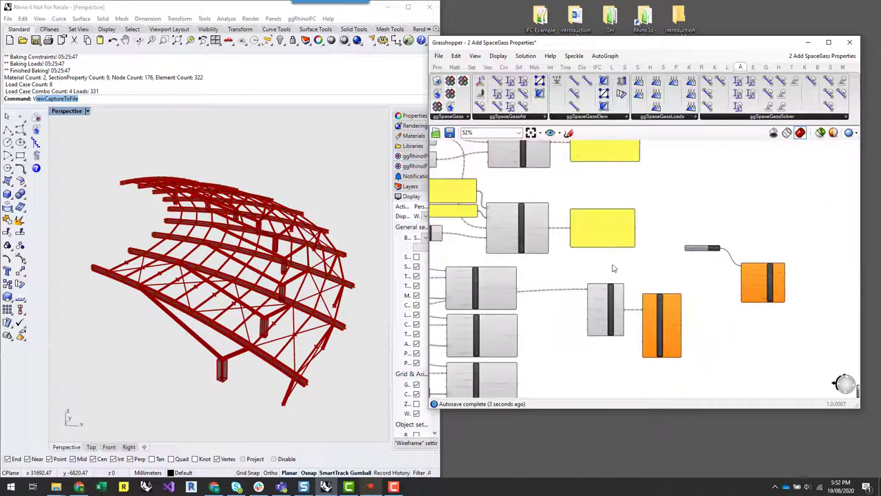
{"action": "right_click_drag", "start_coordinate": [589, 272], "coordinate": [639, 327]}
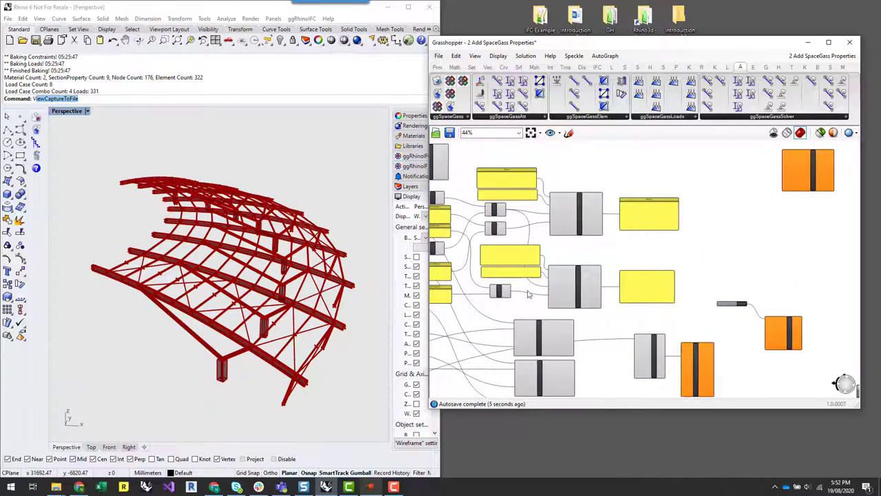
{"action": "scroll", "coordinate": [528, 294], "scroll_direction": "up", "scroll_amount": 4}
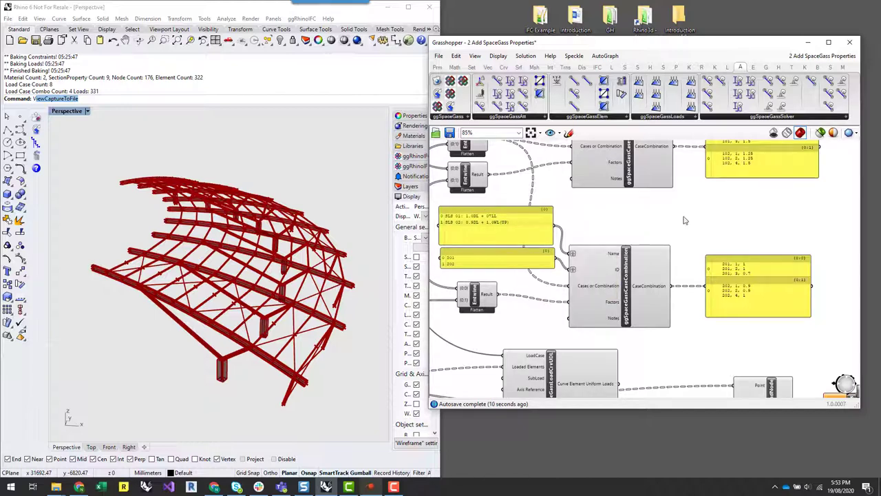
{"action": "right_click_drag", "start_coordinate": [709, 331], "coordinate": [695, 264]}
{"action": "scroll", "coordinate": [630, 205], "scroll_direction": "down", "scroll_amount": 2}
{"action": "left_click_drag", "start_coordinate": [627, 205], "coordinate": [789, 273]}
{"action": "scroll", "coordinate": [686, 344], "scroll_direction": "up", "scroll_amount": 4}
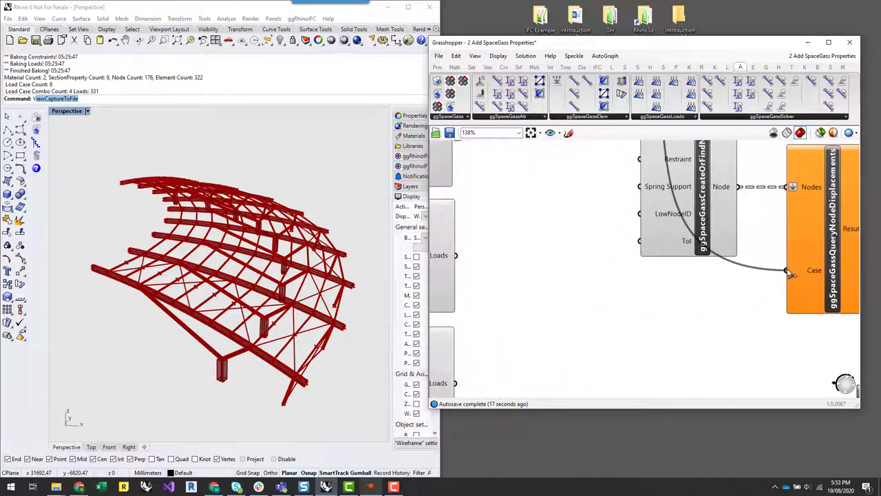
Step: Flatten the Node output of ggSpaceGassCreateOrFindNode and move that component farther from ggSpaceGassQueryNodeDisplacements
{"action": "right_click_drag", "start_coordinate": [736, 306], "coordinate": [615, 355]}
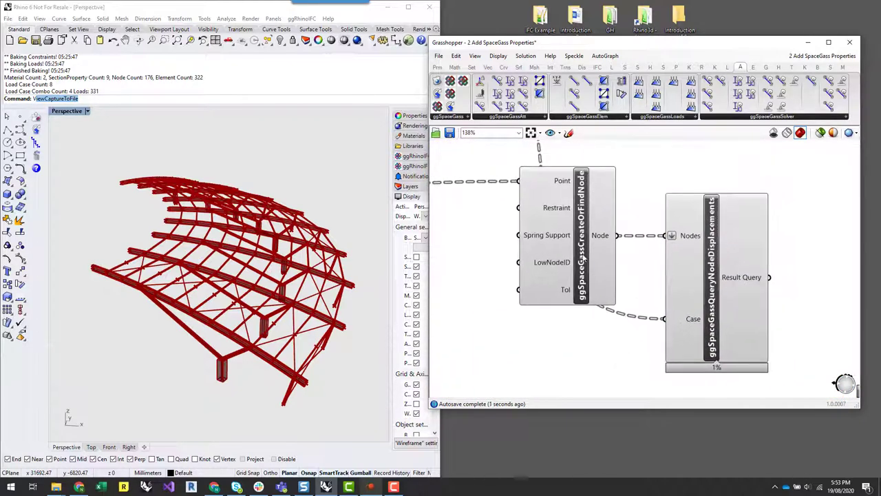
{"action": "right_click", "coordinate": [605, 238]}
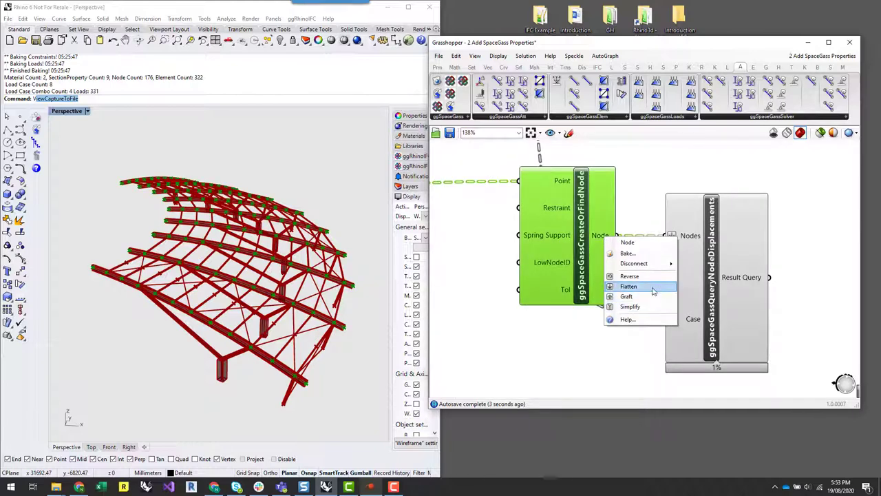
{"action": "left_click", "coordinate": [653, 291]}
{"action": "left_click_drag", "start_coordinate": [575, 260], "coordinate": [496, 259]}
{"action": "left_click", "coordinate": [561, 296]}
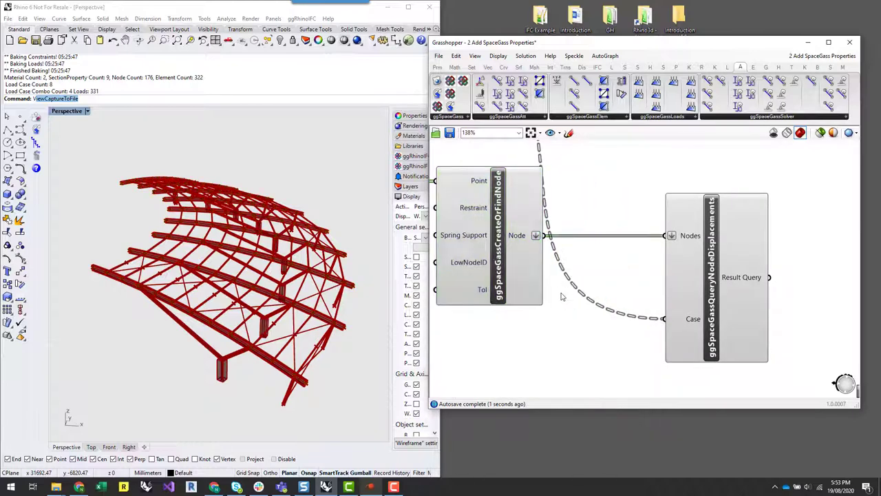
Step: Inspect the displacement query's Result Query output and connect it to the Result Queries input of ggSpaceGassSolver
{"action": "scroll", "coordinate": [602, 315], "scroll_direction": "down", "scroll_amount": 2}
{"action": "scroll", "coordinate": [659, 324], "scroll_direction": "up", "scroll_amount": 2}
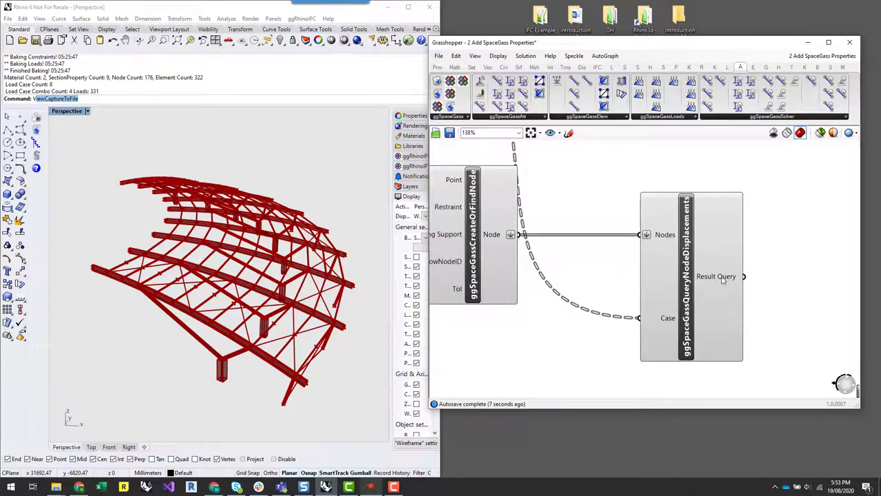
{"action": "mouse_move", "coordinate": [722, 279]}
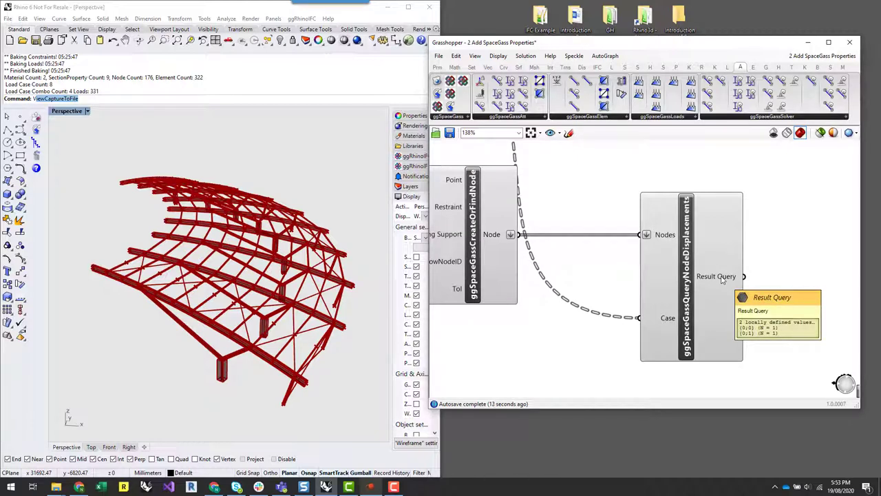
{"action": "scroll", "coordinate": [540, 328], "scroll_direction": "down", "scroll_amount": 5}
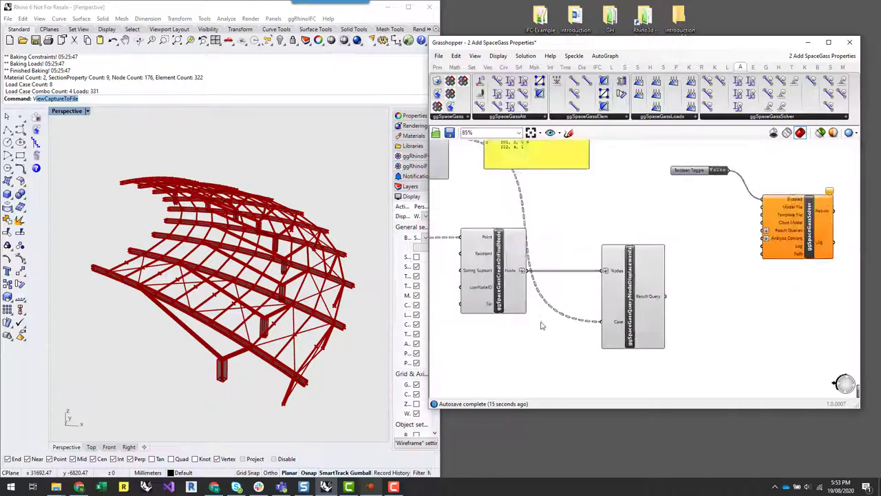
{"action": "scroll", "coordinate": [612, 321], "scroll_direction": "up", "scroll_amount": 5}
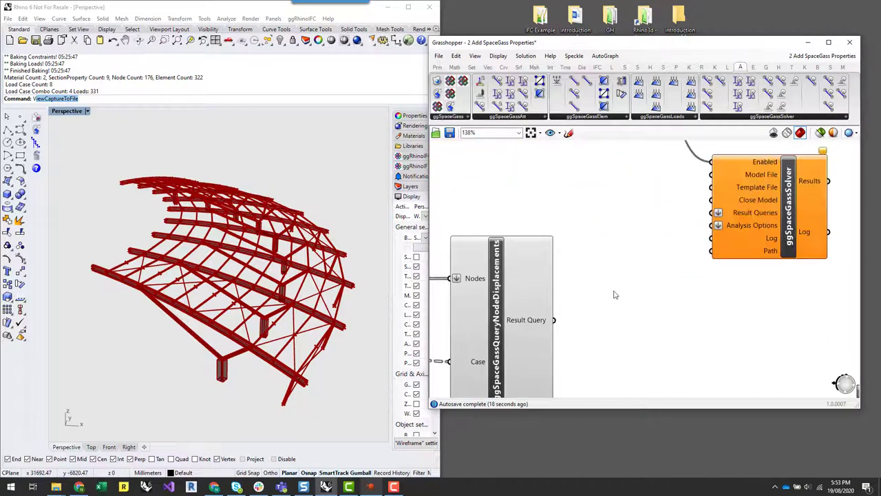
{"action": "left_click_drag", "start_coordinate": [560, 326], "coordinate": [737, 214]}
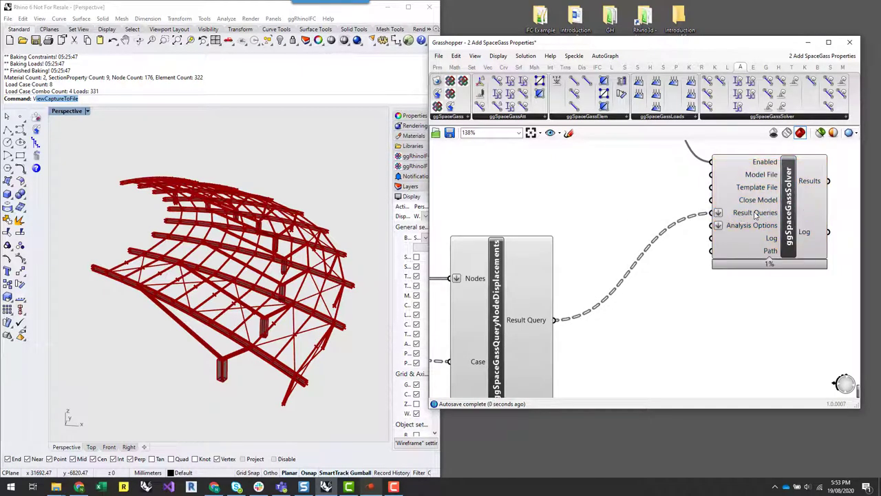
Step: Line up the Boolean Toggle with the solver's Enabled input and move ggSpaceGassSolver slightly farther away from it
{"action": "right_click_drag", "start_coordinate": [758, 304], "coordinate": [691, 350]}
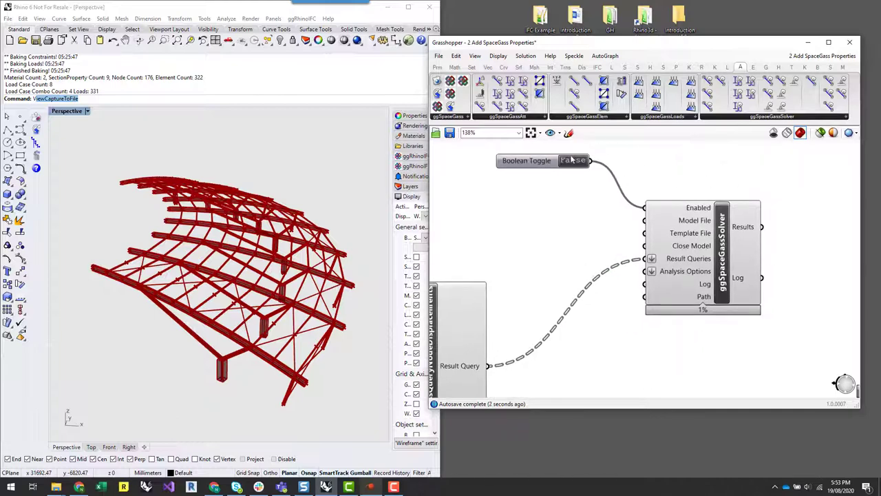
{"action": "left_click_drag", "start_coordinate": [534, 169], "coordinate": [556, 214]}
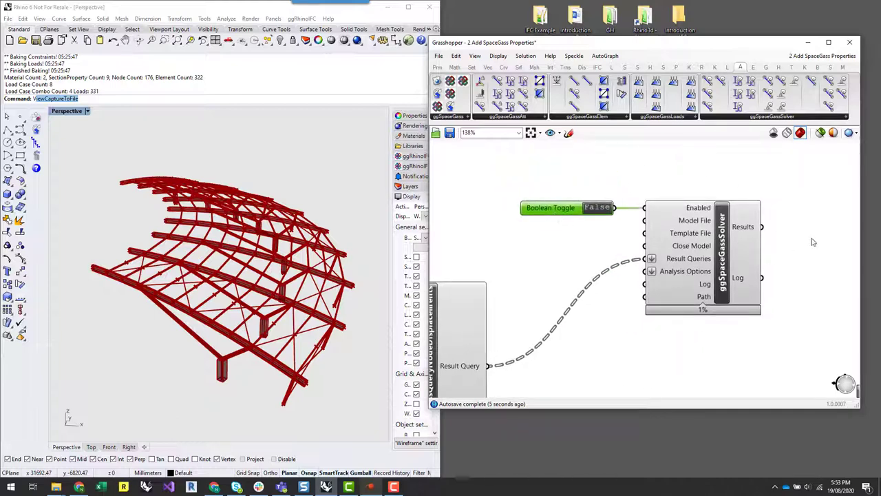
{"action": "left_click_drag", "start_coordinate": [728, 246], "coordinate": [770, 247]}
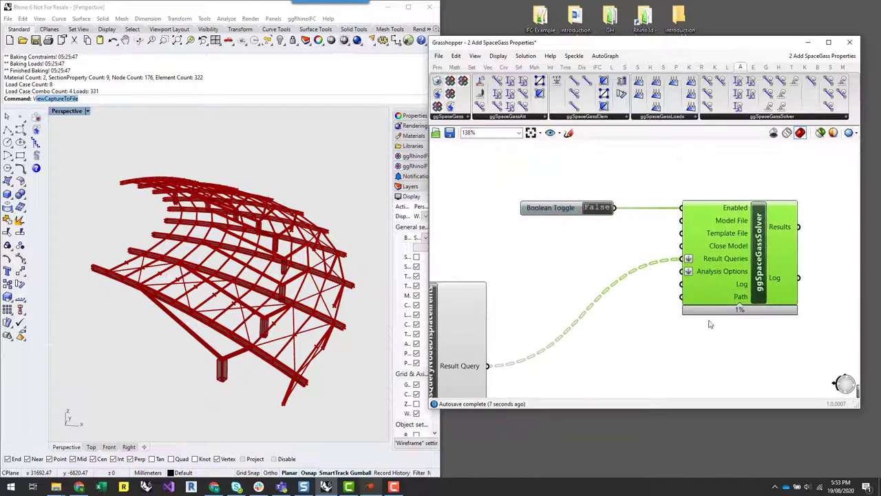
{"action": "left_click", "coordinate": [713, 342]}
{"action": "scroll", "coordinate": [764, 261], "scroll_direction": "up", "scroll_amount": 3}
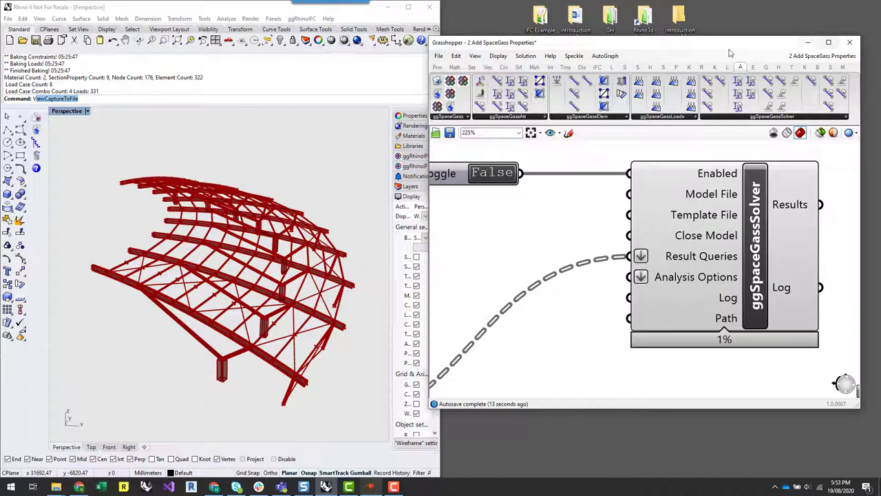
Step: Snap the Grasshopper window to the half of the screen beside Rhino and add a ggSpaceGassStaticAnalysisOptions component below ggSpaceGassSolver
{"action": "left_click_drag", "start_coordinate": [729, 49], "coordinate": [880, 48]}
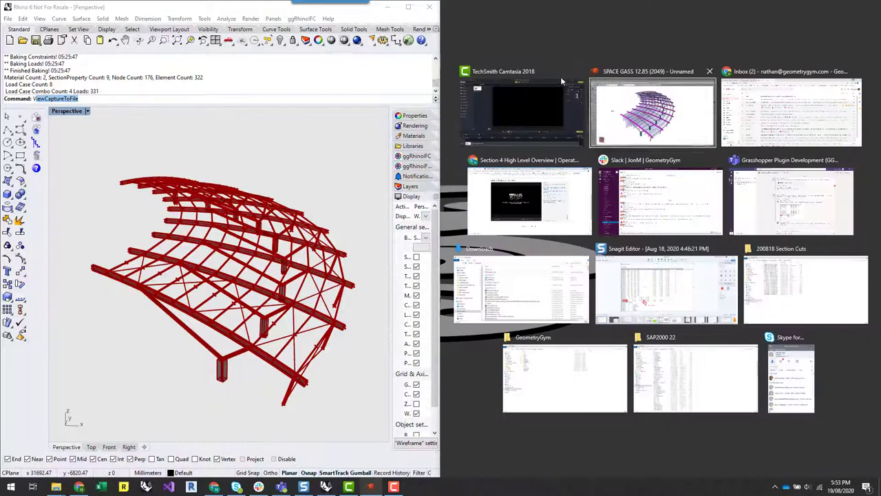
{"action": "left_click", "coordinate": [313, 163]}
{"action": "scroll", "coordinate": [684, 287], "scroll_direction": "down", "scroll_amount": 1}
{"action": "left_click", "coordinate": [778, 83]}
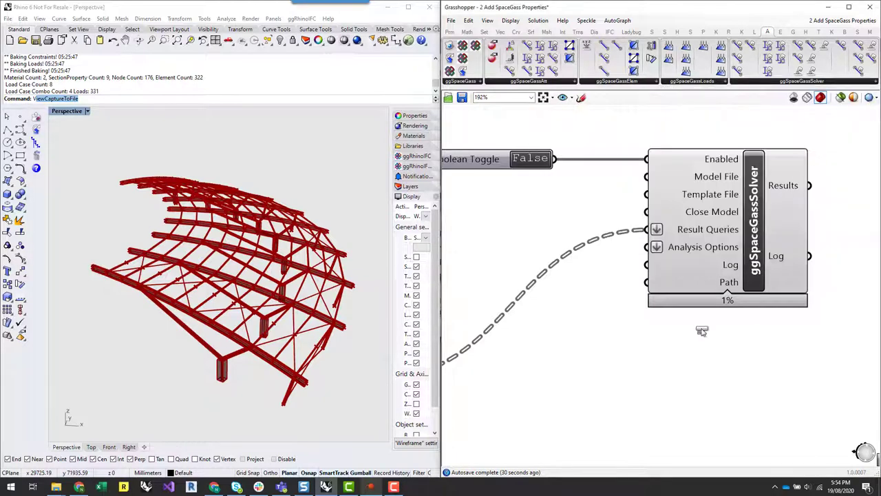
{"action": "scroll", "coordinate": [830, 181], "scroll_direction": "down", "scroll_amount": 3}
{"action": "left_click_drag", "start_coordinate": [831, 181], "coordinate": [679, 332]}
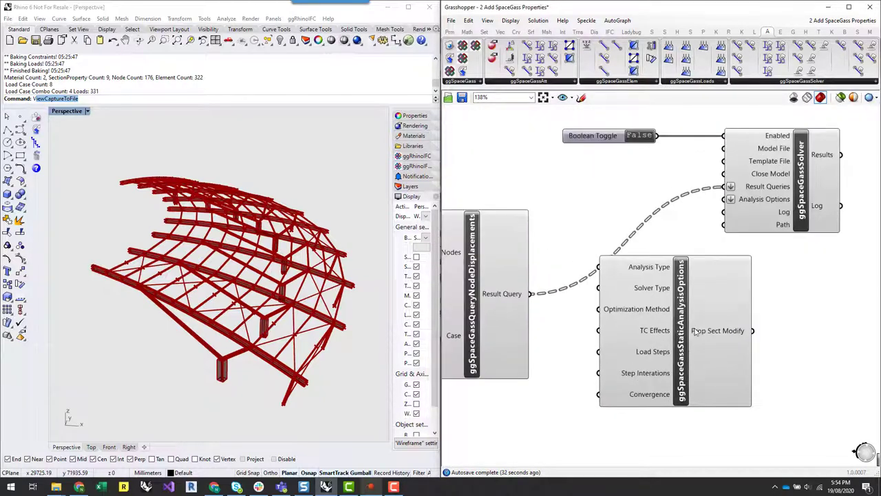
{"action": "scroll", "coordinate": [702, 334], "scroll_direction": "up", "scroll_amount": 1}
Step: Review the Load Steps default and Analysis Type choices of ggSpaceGassStaticAnalysisOptions and move the component farther below the solver
{"action": "mouse_move", "coordinate": [665, 350]}
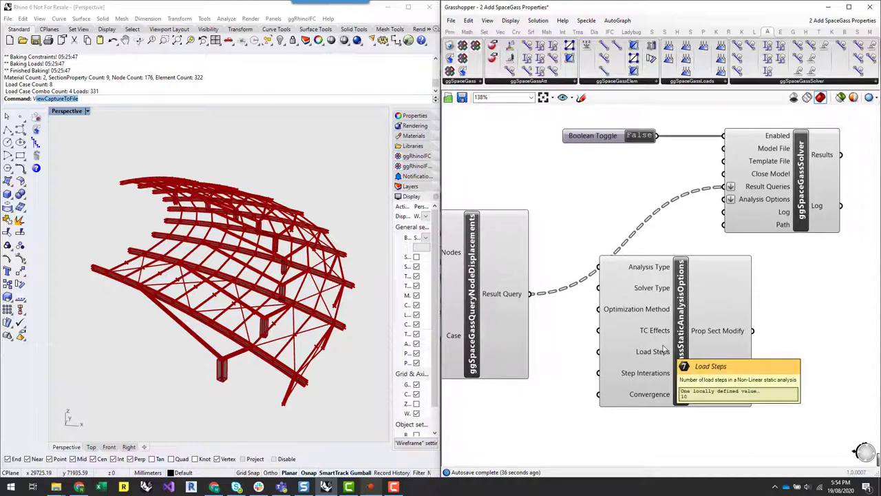
{"action": "right_click", "coordinate": [650, 269]}
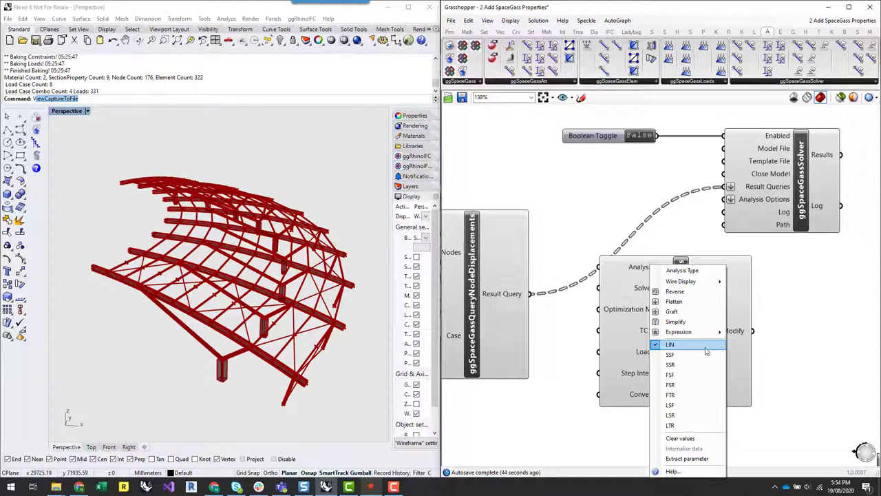
{"action": "left_click", "coordinate": [830, 273]}
{"action": "left_click_drag", "start_coordinate": [699, 305], "coordinate": [679, 351]}
{"action": "left_click", "coordinate": [790, 326]}
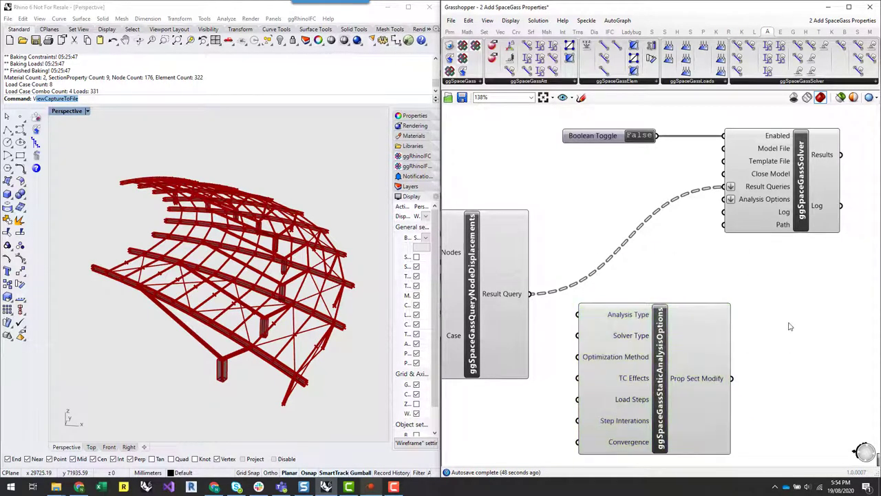
Step: Connect the Prop Sect Modify output of ggSpaceGassStaticAnalysisOptions to the Analysis Options input of ggSpaceGassSolver
{"action": "scroll", "coordinate": [790, 326], "scroll_direction": "down", "scroll_amount": 2}
{"action": "scroll", "coordinate": [810, 395], "scroll_direction": "up", "scroll_amount": 2}
{"action": "right_click_drag", "start_coordinate": [787, 350], "coordinate": [829, 360]}
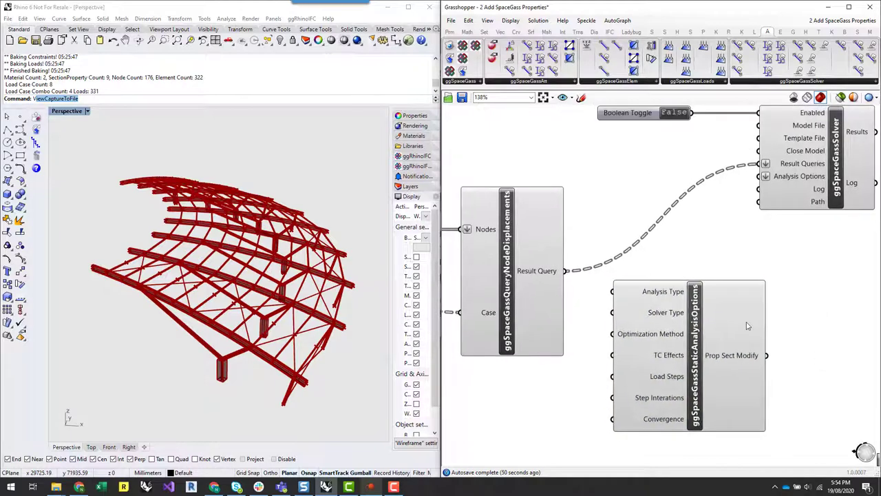
{"action": "mouse_move", "coordinate": [652, 316]}
{"action": "right_click_drag", "start_coordinate": [797, 317], "coordinate": [777, 322]}
{"action": "scroll", "coordinate": [653, 332], "scroll_direction": "down", "scroll_amount": 2}
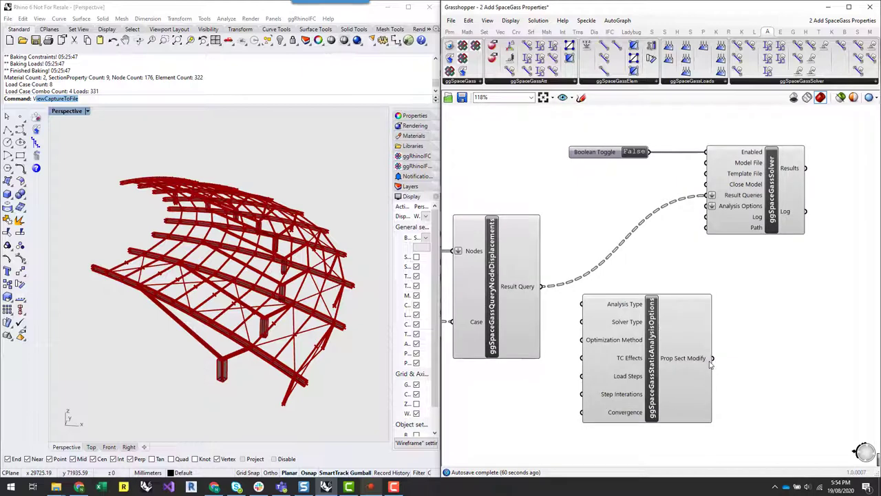
{"action": "left_click_drag", "start_coordinate": [713, 358], "coordinate": [710, 207]}
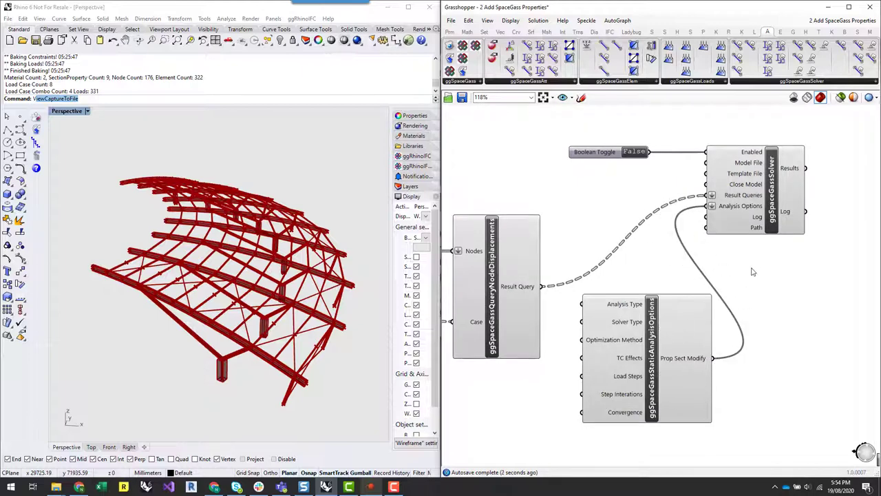
Step: Move the Boolean Toggle higher, above the level of the solver's Enabled input
{"action": "right_click_drag", "start_coordinate": [751, 268], "coordinate": [757, 315]}
{"action": "left_click_drag", "start_coordinate": [615, 197], "coordinate": [631, 152]}
{"action": "left_click", "coordinate": [619, 207]}
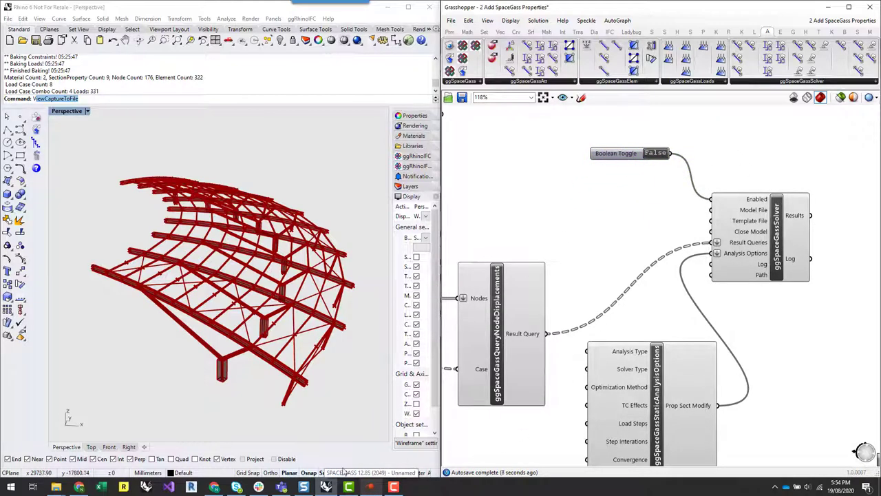
Step: Switch to the open SPACE GASS model and close the program without saving the job's changes
{"action": "left_click", "coordinate": [371, 488]}
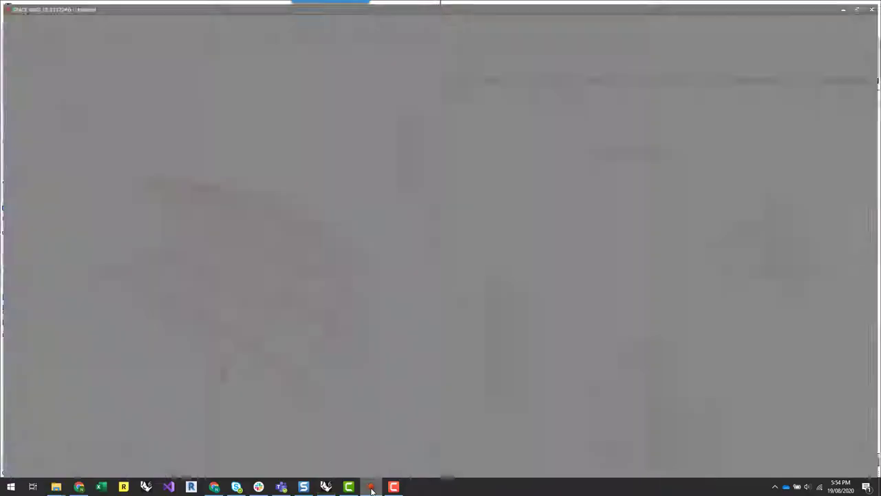
{"action": "left_click", "coordinate": [873, 5]}
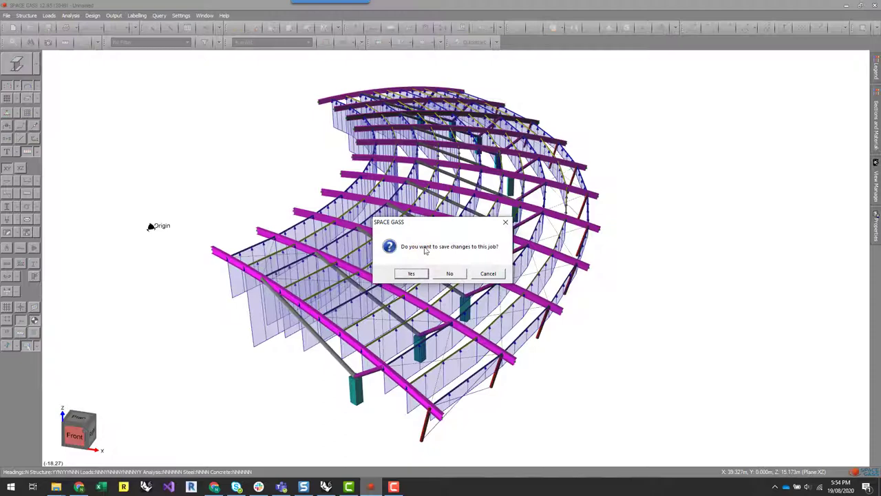
{"action": "left_click", "coordinate": [450, 274]}
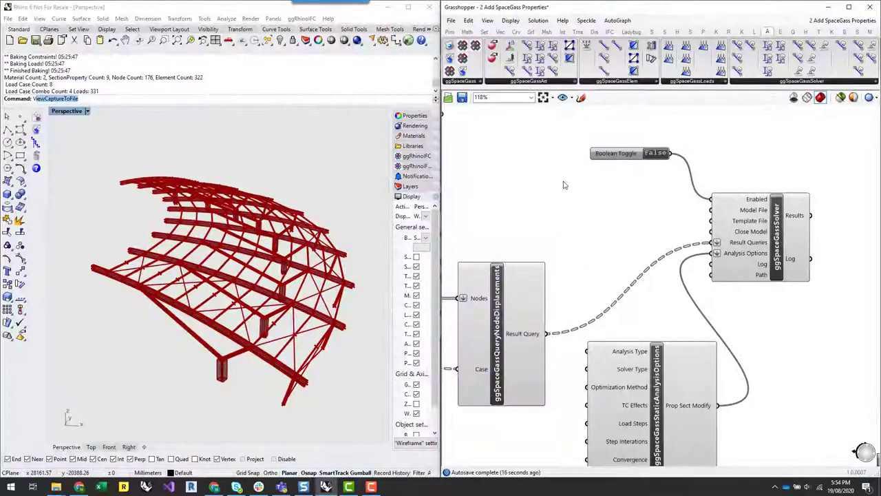
Step: Adjust the spacing between the Boolean Toggle and ggSpaceGassSolver and check the solver's Path input
{"action": "left_click_drag", "start_coordinate": [624, 154], "coordinate": [624, 171]}
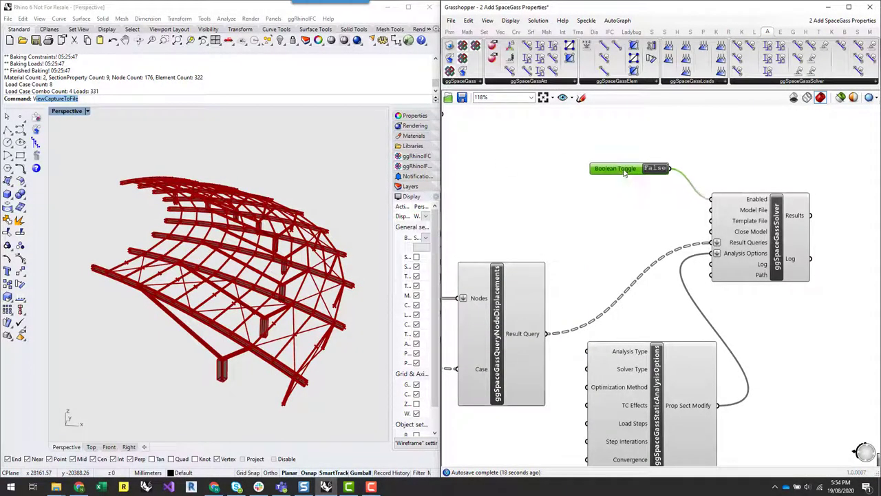
{"action": "left_click", "coordinate": [614, 232]}
{"action": "right_click_drag", "start_coordinate": [844, 262], "coordinate": [770, 281]}
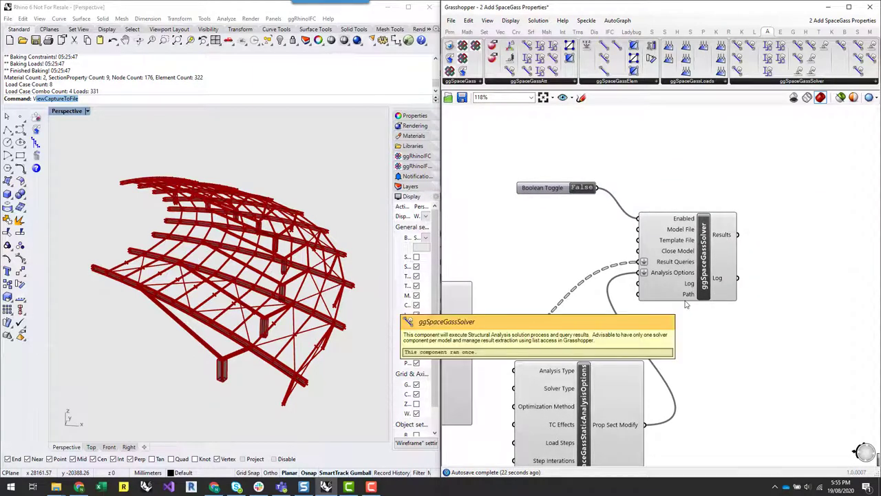
{"action": "scroll", "coordinate": [685, 302], "scroll_direction": "up", "scroll_amount": 2}
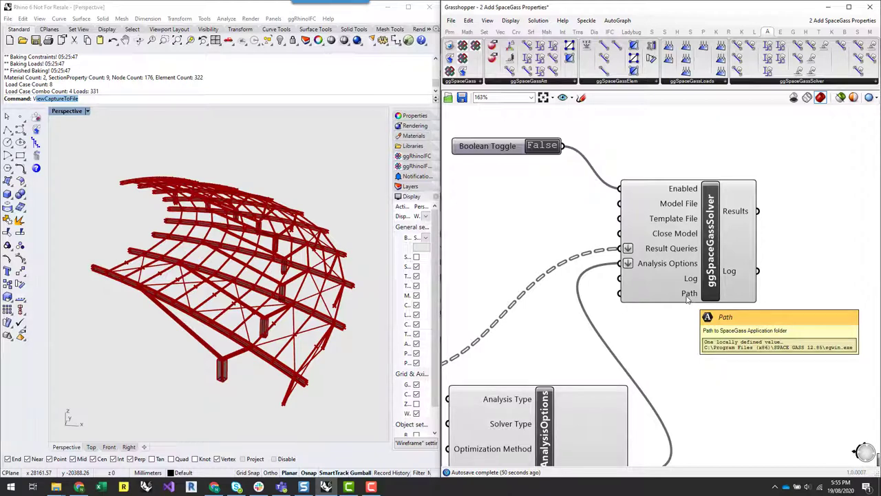
{"action": "left_click_drag", "start_coordinate": [713, 265], "coordinate": [738, 265]}
{"action": "left_click", "coordinate": [737, 337]}
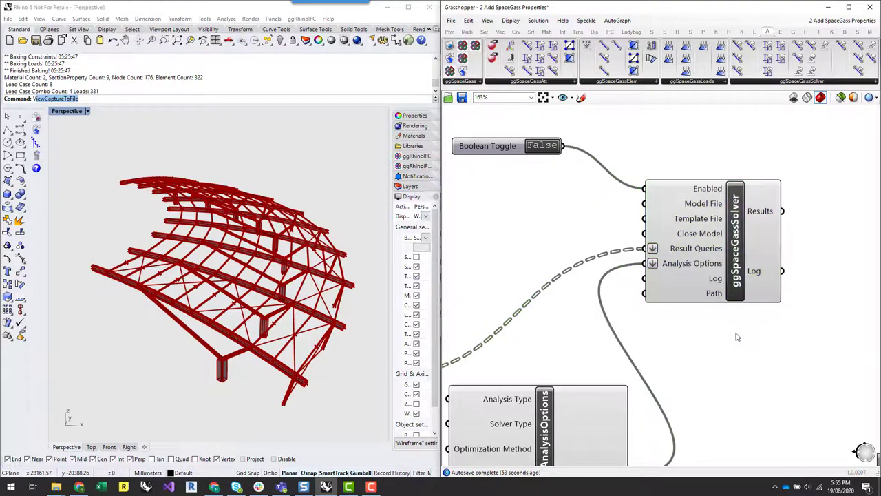
{"action": "scroll", "coordinate": [740, 333], "scroll_direction": "down", "scroll_amount": 2}
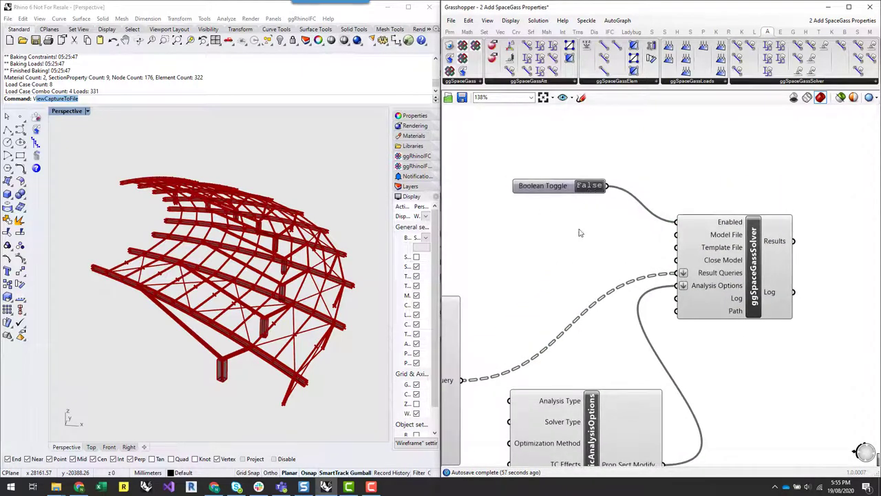
{"action": "right_click_drag", "start_coordinate": [582, 233], "coordinate": [601, 229]}
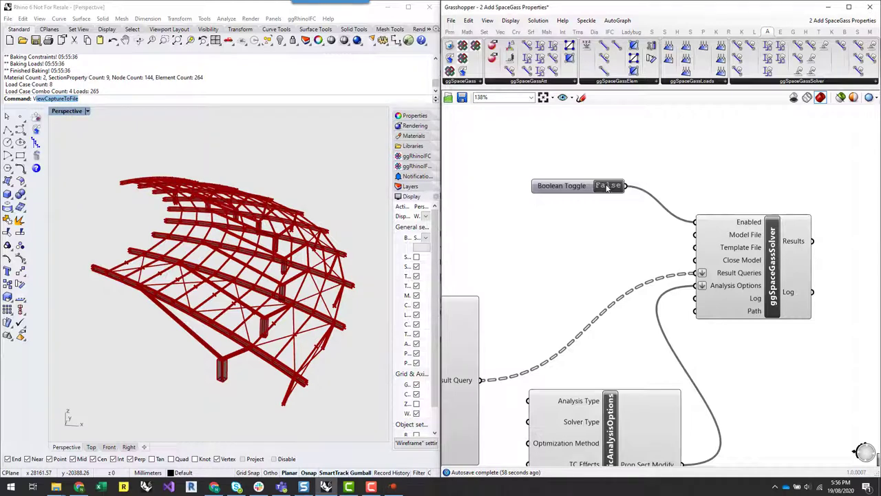
Step: Set the Boolean Toggle to True to run ggSpaceGassSolver, and connect its Results output to a new Panel
{"action": "left_click", "coordinate": [607, 186]}
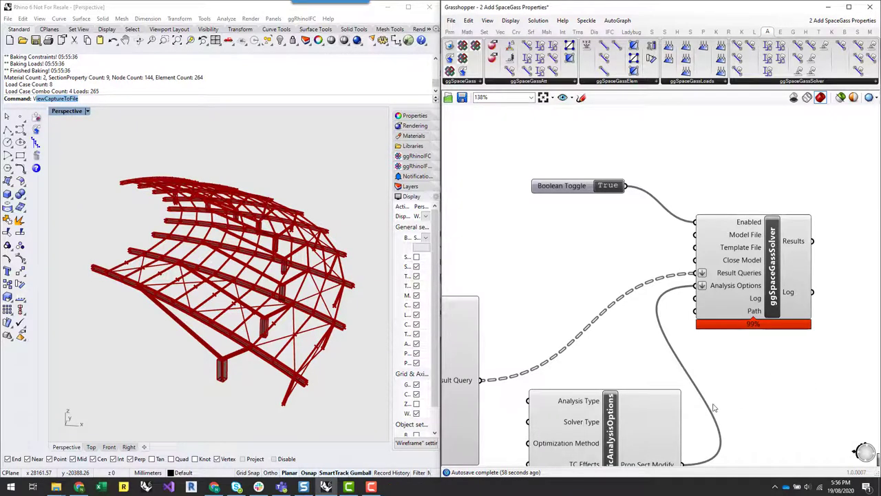
{"action": "right_click_drag", "start_coordinate": [794, 249], "coordinate": [689, 274]}
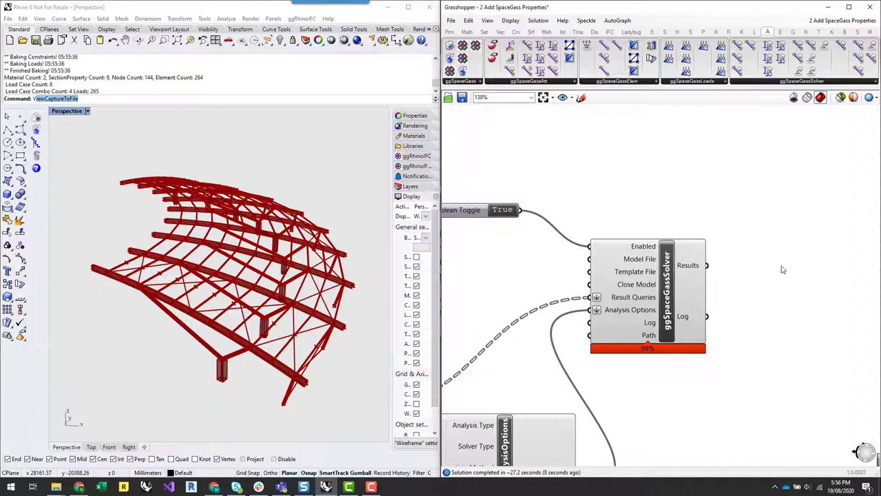
{"action": "double_click", "coordinate": [756, 273]}
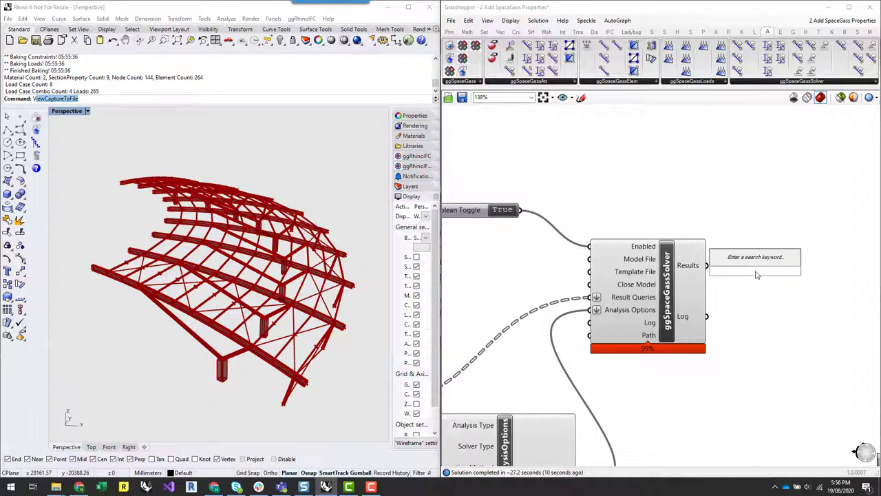
{"action": "type", "text": "panel"}
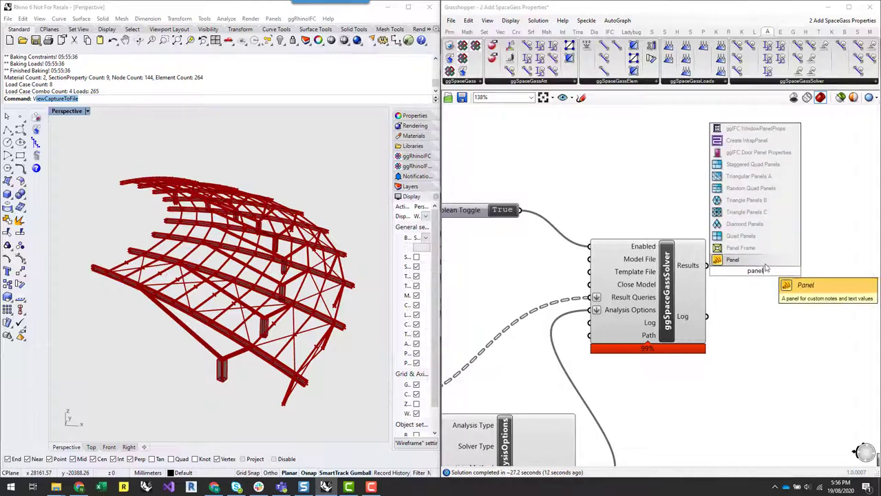
{"action": "key", "text": "Return"}
{"action": "left_click_drag", "start_coordinate": [707, 266], "coordinate": [746, 270]}
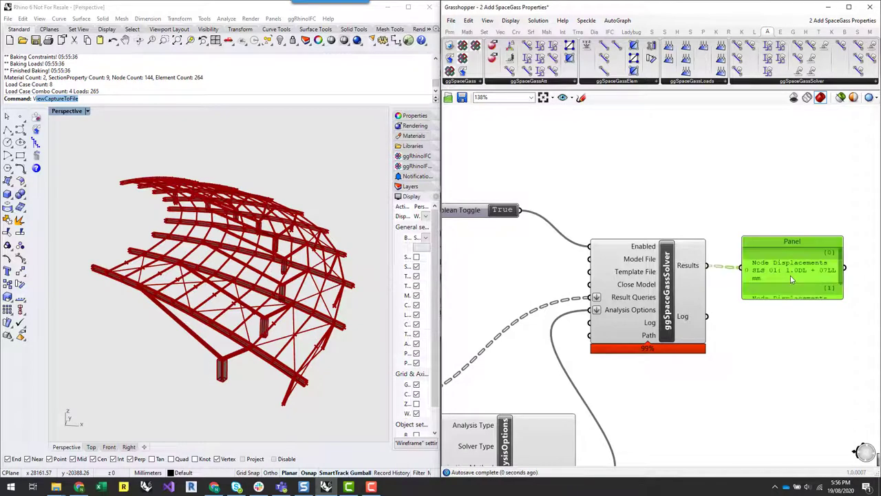
Step: Widen the Panel so each node displacement entry fits on one line, and move it above the solver's Results output
{"action": "scroll", "coordinate": [855, 288], "scroll_direction": "down", "scroll_amount": 3}
{"action": "scroll", "coordinate": [855, 288], "scroll_direction": "up", "scroll_amount": 3}
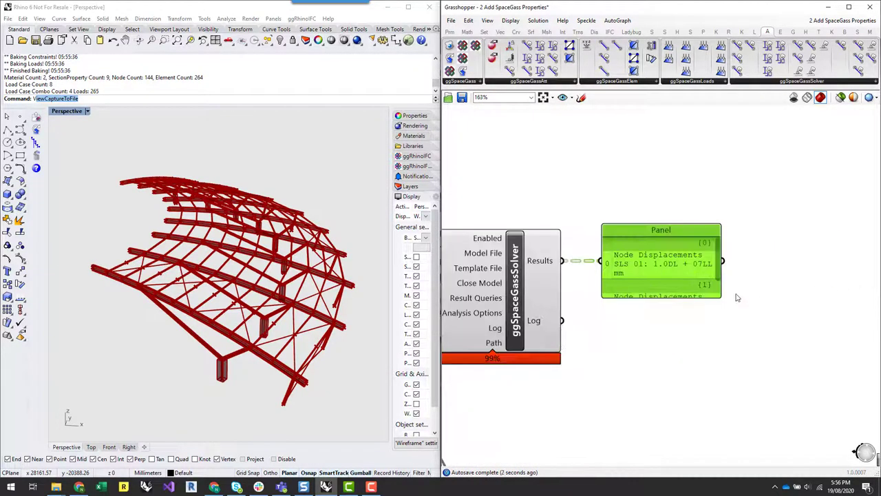
{"action": "left_click_drag", "start_coordinate": [721, 297], "coordinate": [865, 297]}
{"action": "scroll", "coordinate": [770, 270], "scroll_direction": "down", "scroll_amount": 3}
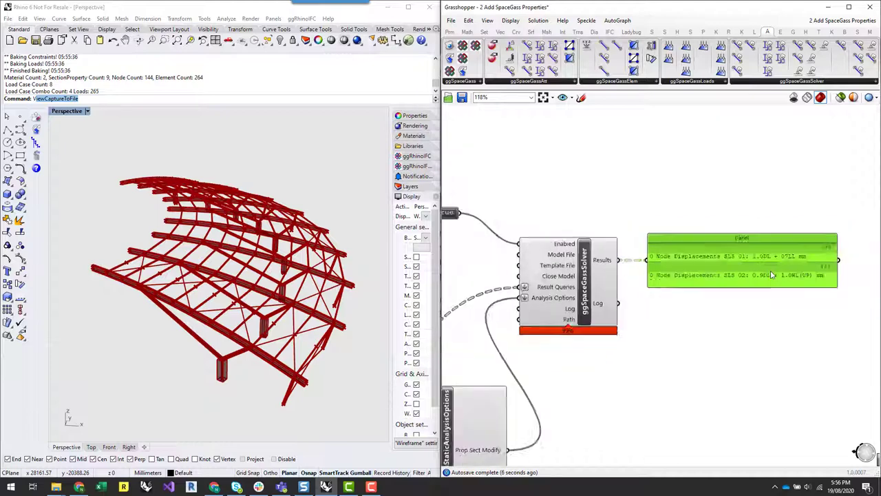
{"action": "scroll", "coordinate": [749, 285], "scroll_direction": "up", "scroll_amount": 1}
{"action": "scroll", "coordinate": [777, 282], "scroll_direction": "down", "scroll_amount": 1}
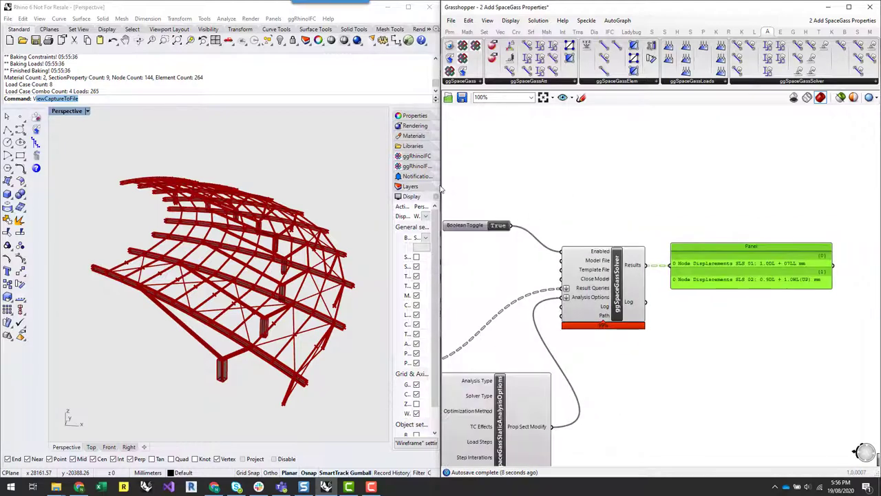
{"action": "left_click_drag", "start_coordinate": [716, 266], "coordinate": [724, 222]}
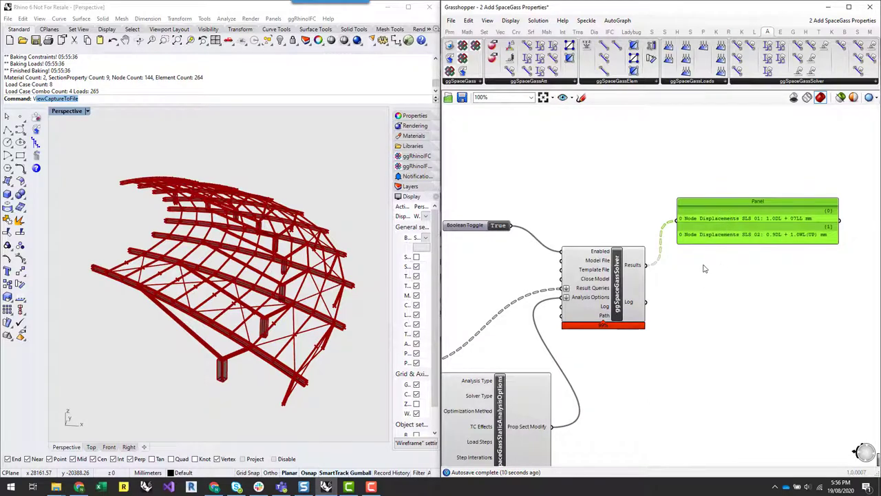
Step: Add a Data parameter, connect the solver's Results output to it and internalise its data
{"action": "double_click", "coordinate": [703, 268]}
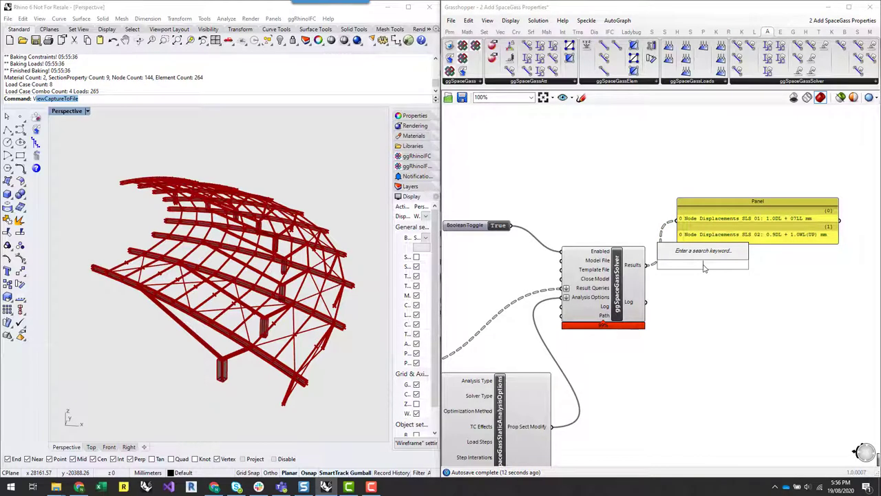
{"action": "type", "text": "data"}
{"action": "key", "text": "Return"}
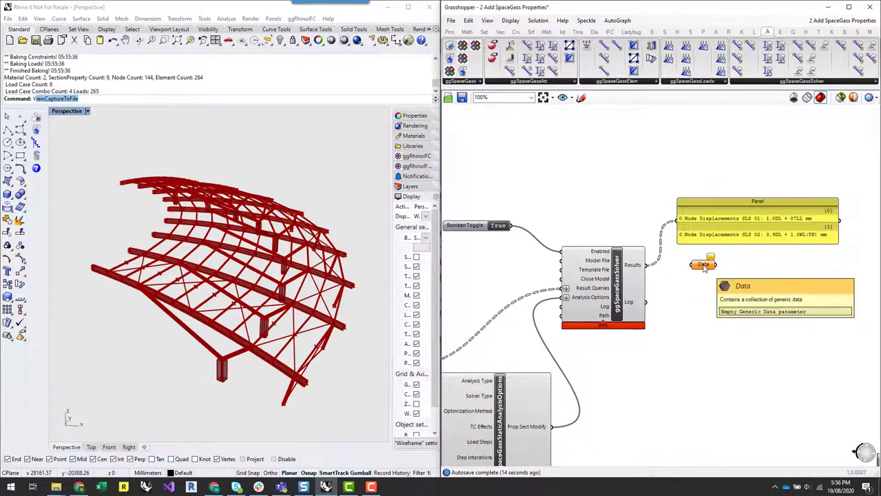
{"action": "left_click_drag", "start_coordinate": [647, 264], "coordinate": [703, 267]}
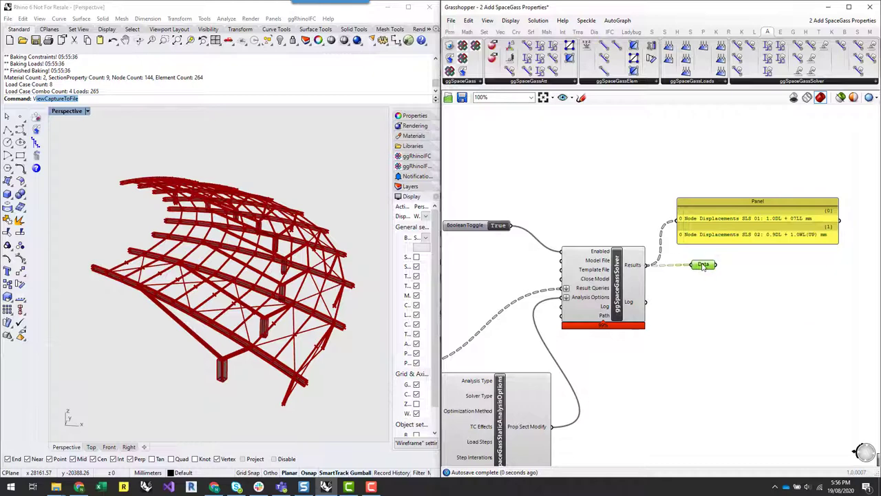
{"action": "right_click", "coordinate": [702, 267]}
{"action": "left_click", "coordinate": [755, 422]}
{"action": "left_click", "coordinate": [739, 295]}
{"action": "scroll", "coordinate": [669, 236], "scroll_direction": "down", "scroll_amount": 2}
{"action": "scroll", "coordinate": [577, 218], "scroll_direction": "up", "scroll_amount": 3}
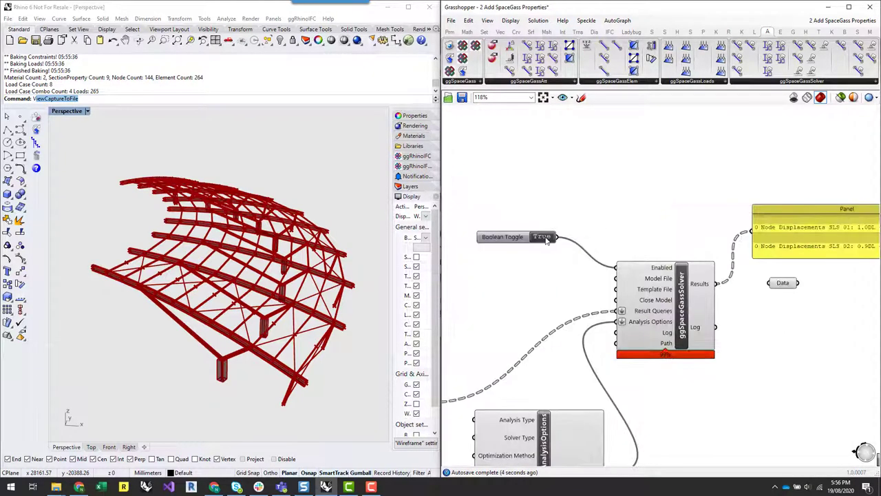
Step: Set the Boolean Toggle to False to disable ggSpaceGassSolver
{"action": "left_click", "coordinate": [546, 238]}
{"action": "right_click_drag", "start_coordinate": [669, 214], "coordinate": [630, 234]}
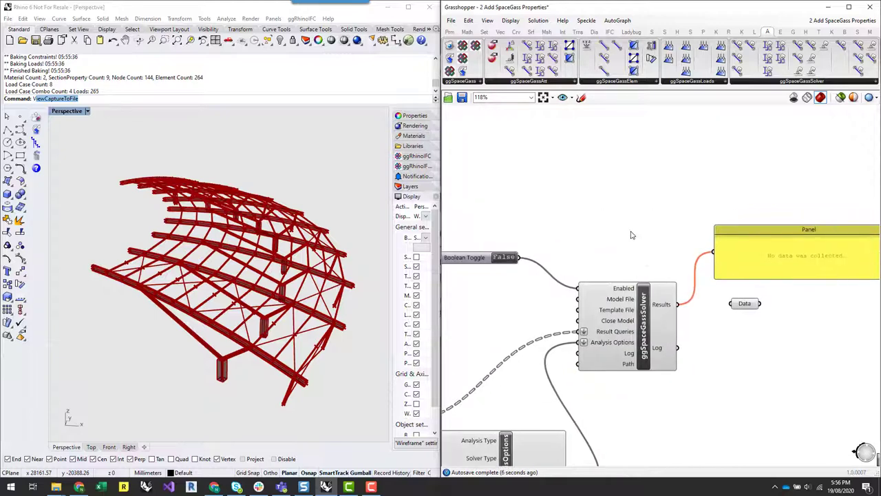
{"action": "scroll", "coordinate": [631, 235], "scroll_direction": "down", "scroll_amount": 4}
{"action": "scroll", "coordinate": [735, 245], "scroll_direction": "up", "scroll_amount": 4}
Step: Reposition the Panel above and beyond the internalised Data parameter, and connect the Data output to it
{"action": "left_click_drag", "start_coordinate": [695, 251], "coordinate": [697, 220]}
{"action": "left_click", "coordinate": [547, 336]}
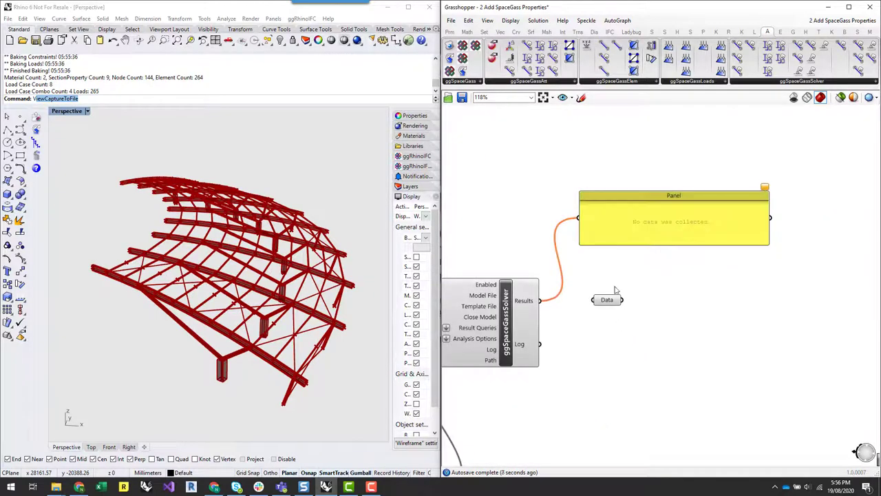
{"action": "left_click_drag", "start_coordinate": [624, 233], "coordinate": [708, 292]}
{"action": "left_click_drag", "start_coordinate": [622, 299], "coordinate": [691, 247]}
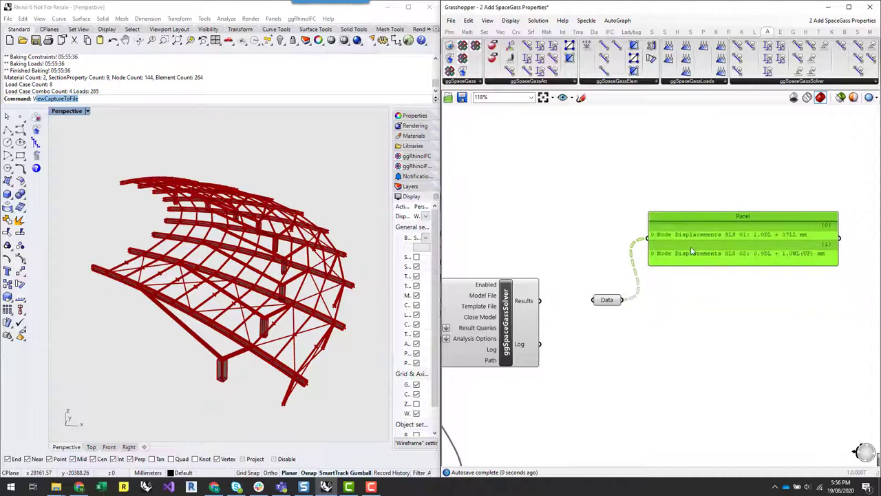
{"action": "left_click", "coordinate": [784, 296]}
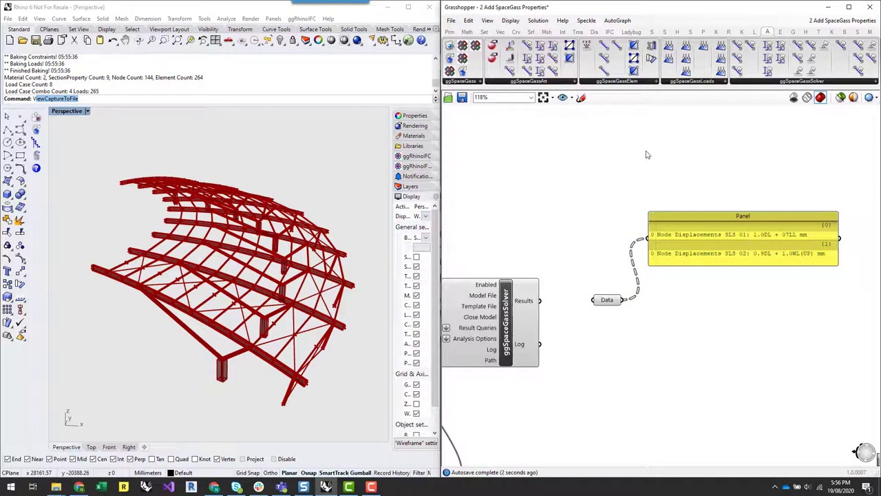
Step: Place a ggSpaceGassResultDecomposeNodeSet component below the Panel and connect the Data parameter to its Result Set input
{"action": "left_click", "coordinate": [755, 82]}
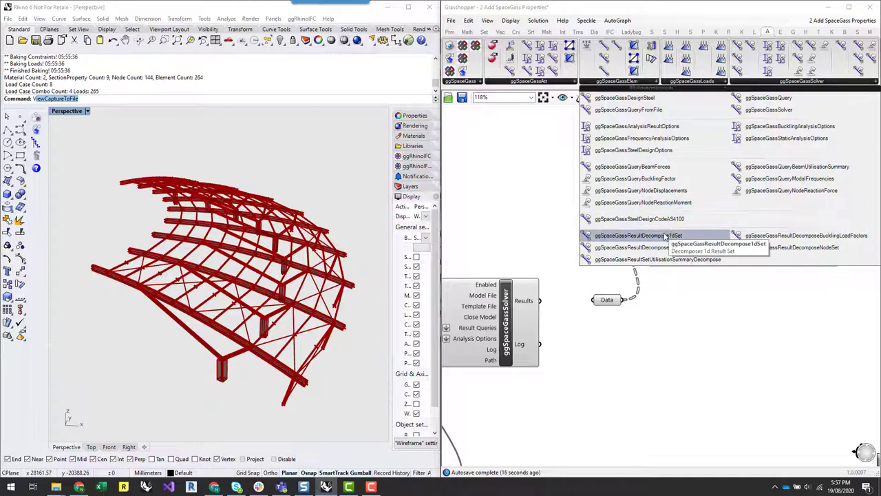
{"action": "left_click", "coordinate": [819, 252]}
{"action": "left_click", "coordinate": [703, 375]}
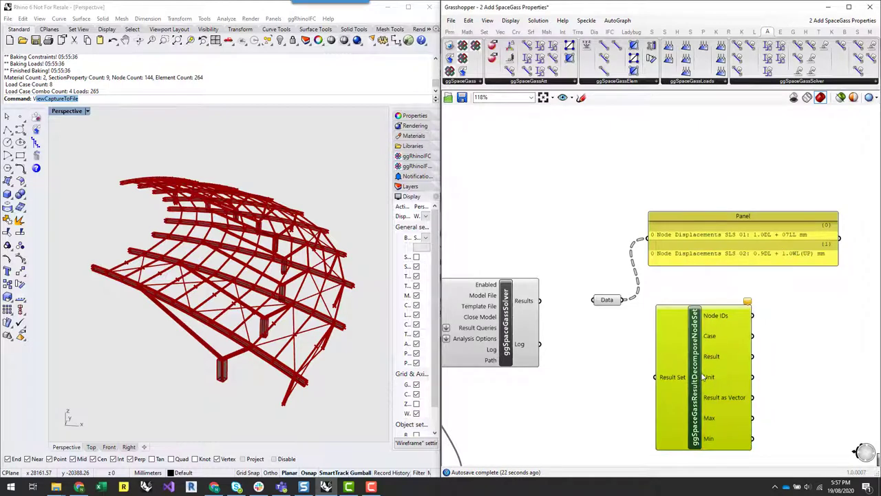
{"action": "left_click_drag", "start_coordinate": [624, 300], "coordinate": [647, 366]}
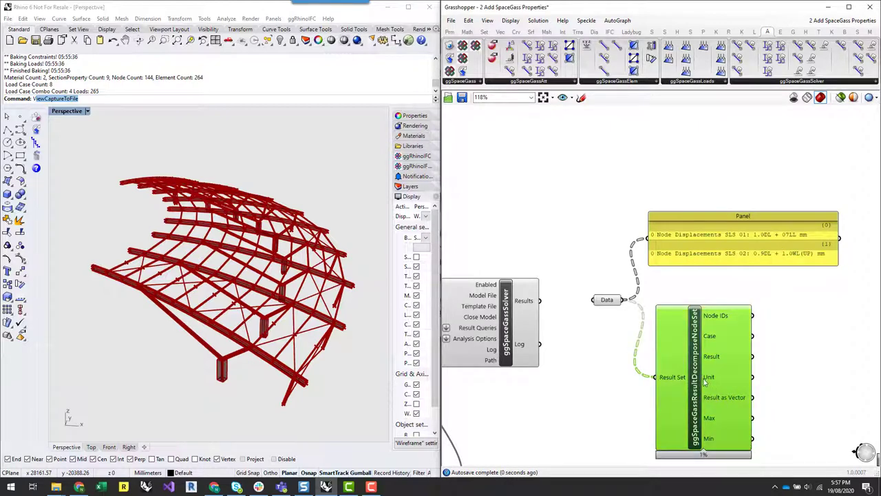
{"action": "left_click_drag", "start_coordinate": [709, 383], "coordinate": [693, 367]}
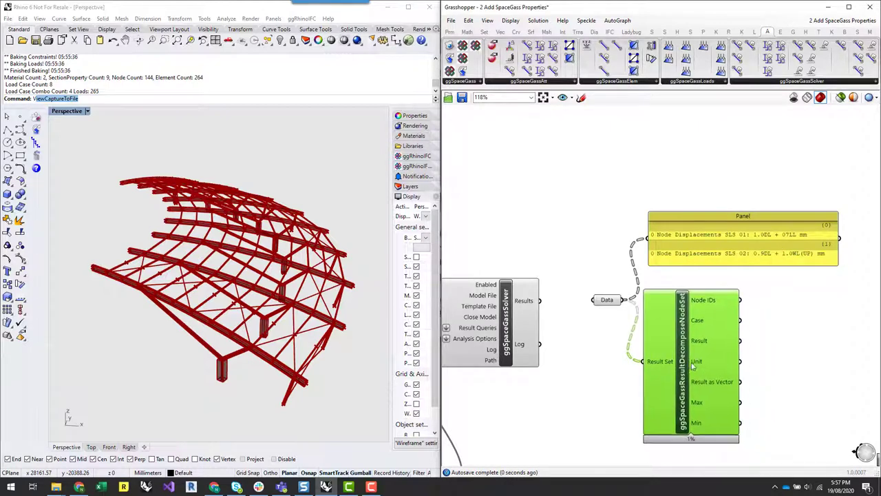
{"action": "left_click_drag", "start_coordinate": [688, 333], "coordinate": [749, 371]}
{"action": "right_click_drag", "start_coordinate": [681, 385], "coordinate": [690, 342]}
Step: Insert an Explode Tree component fed by Data, match its outputs to the branches, and connect branch {0} to Result Set
{"action": "double_click", "coordinate": [650, 343]}
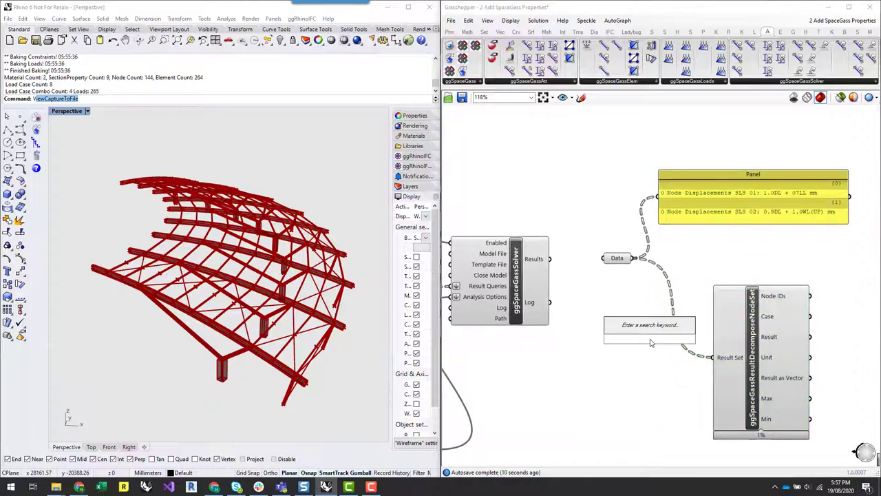
{"action": "type", "text": "bang"}
{"action": "left_click", "coordinate": [633, 327]}
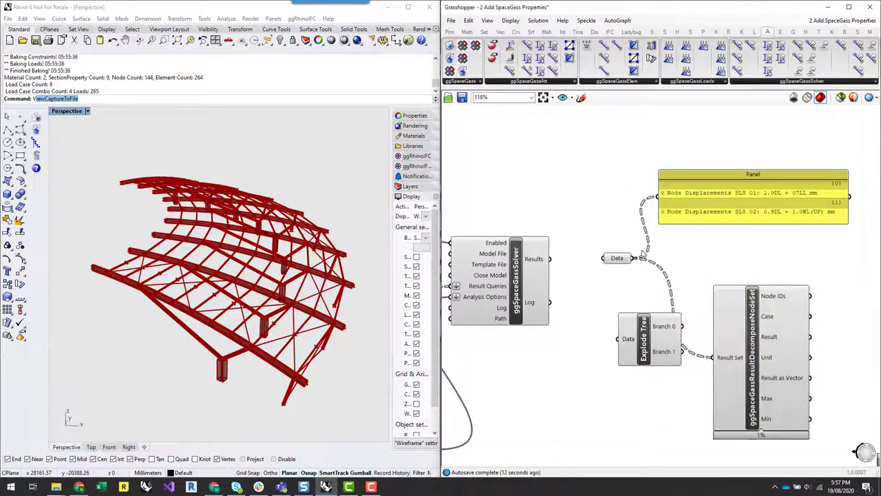
{"action": "left_click_drag", "start_coordinate": [641, 258], "coordinate": [627, 339]}
{"action": "left_click", "coordinate": [660, 347]}
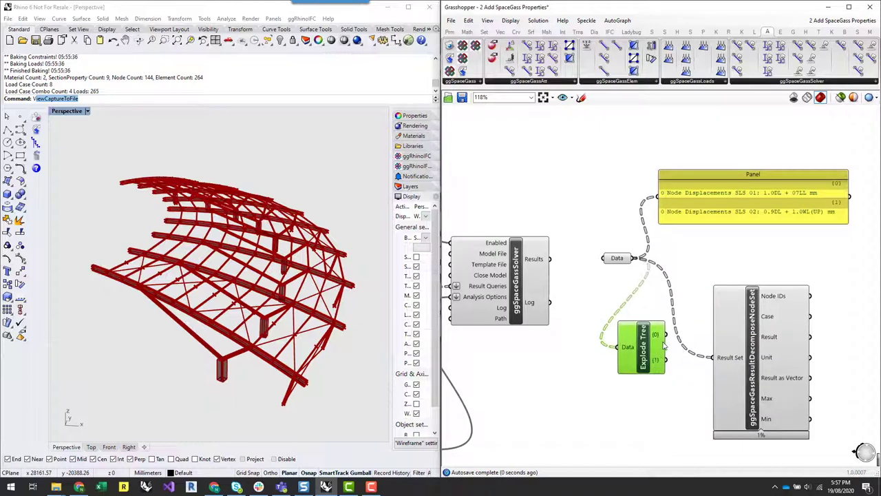
{"action": "left_click_drag", "start_coordinate": [665, 334], "coordinate": [711, 357]}
{"action": "left_click_drag", "start_coordinate": [645, 344], "coordinate": [671, 368]}
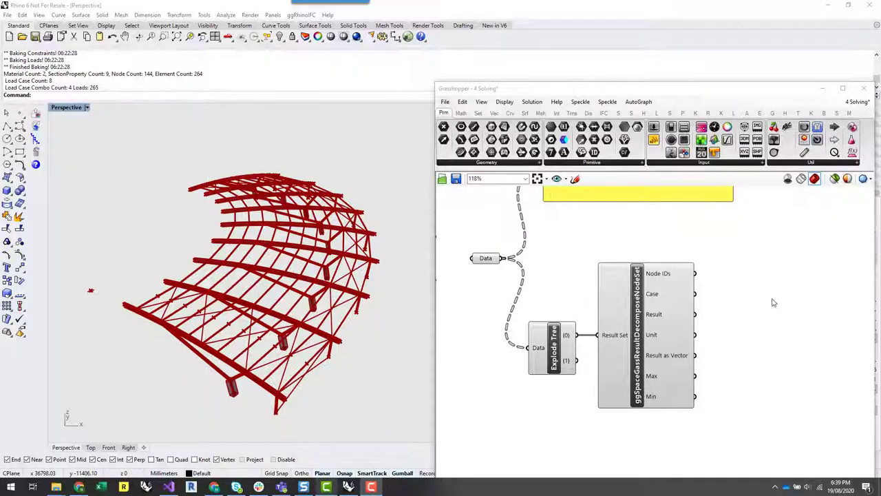
Step: Examine the Node IDs, Result, Result as Vector, Max and Min outputs of ggSpaceGassResultDecomposeNodeSet
{"action": "mouse_move", "coordinate": [672, 276]}
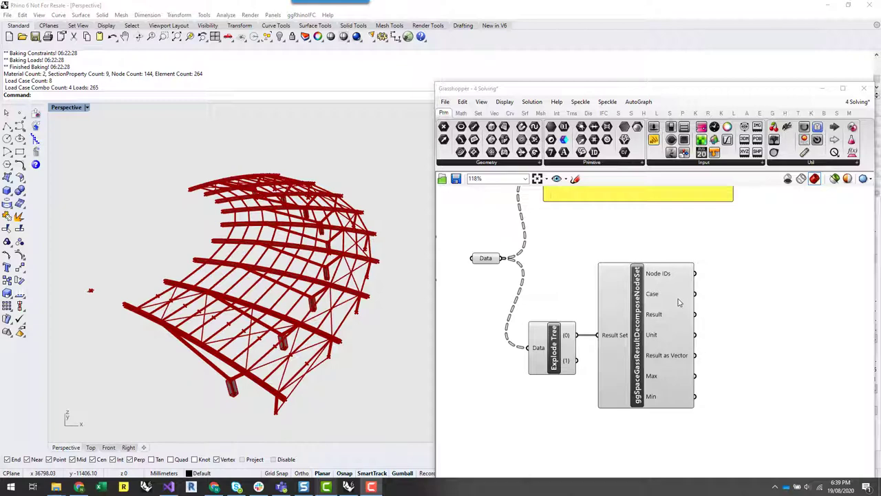
{"action": "mouse_move", "coordinate": [681, 316]}
{"action": "mouse_move", "coordinate": [658, 379]}
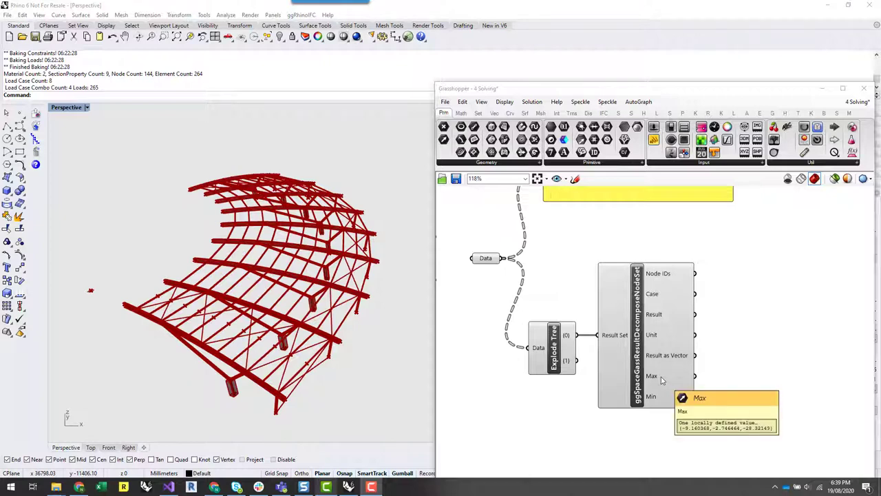
{"action": "mouse_move", "coordinate": [663, 397]}
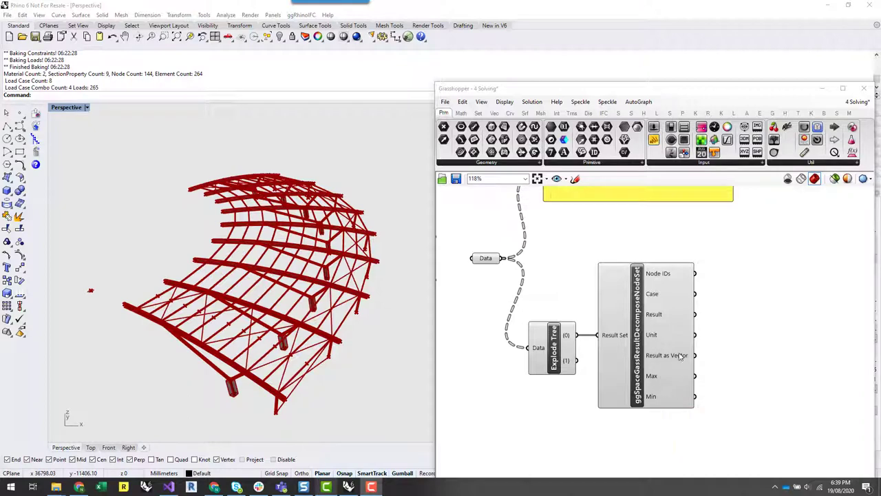
{"action": "mouse_move", "coordinate": [679, 356]}
{"action": "scroll", "coordinate": [722, 321], "scroll_direction": "down", "scroll_amount": 1}
{"action": "scroll", "coordinate": [735, 329], "scroll_direction": "up", "scroll_amount": 1}
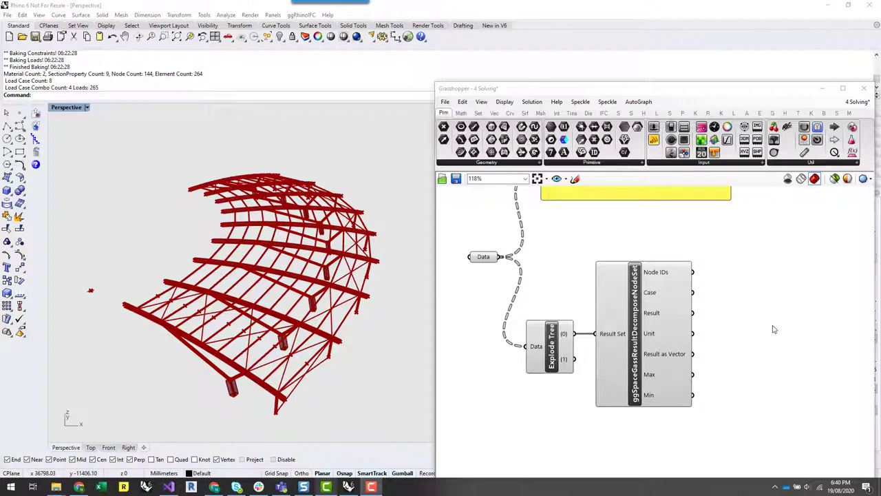
Step: Add a Point parameter below the wires between ggSpaceGassCreateOrFindNode and the node displacement query
{"action": "scroll", "coordinate": [789, 316], "scroll_direction": "down", "scroll_amount": 5}
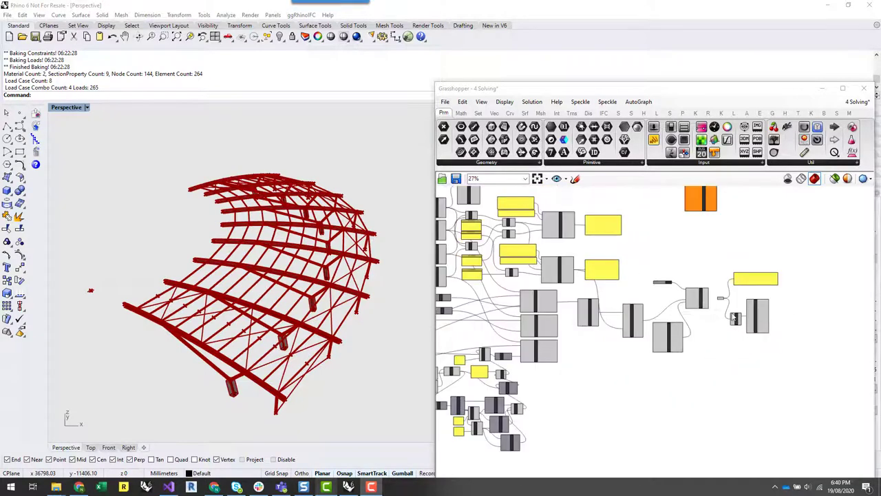
{"action": "scroll", "coordinate": [735, 318], "scroll_direction": "up", "scroll_amount": 5}
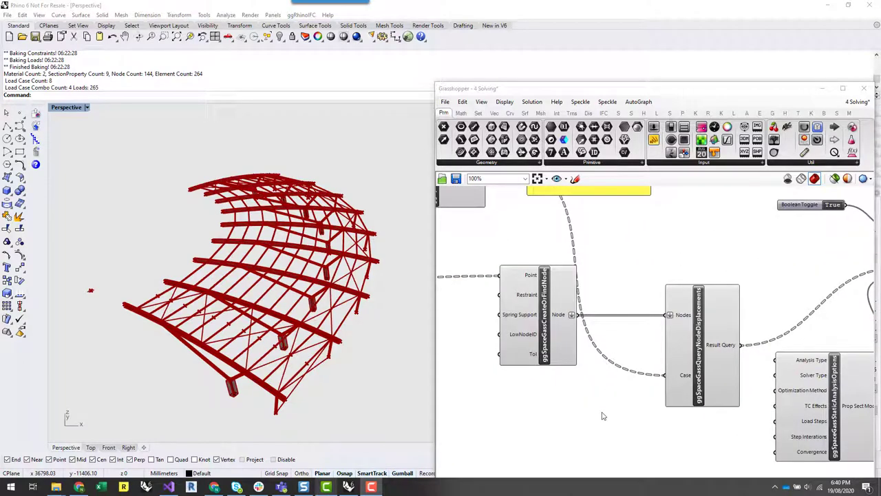
{"action": "left_click", "coordinate": [563, 352]}
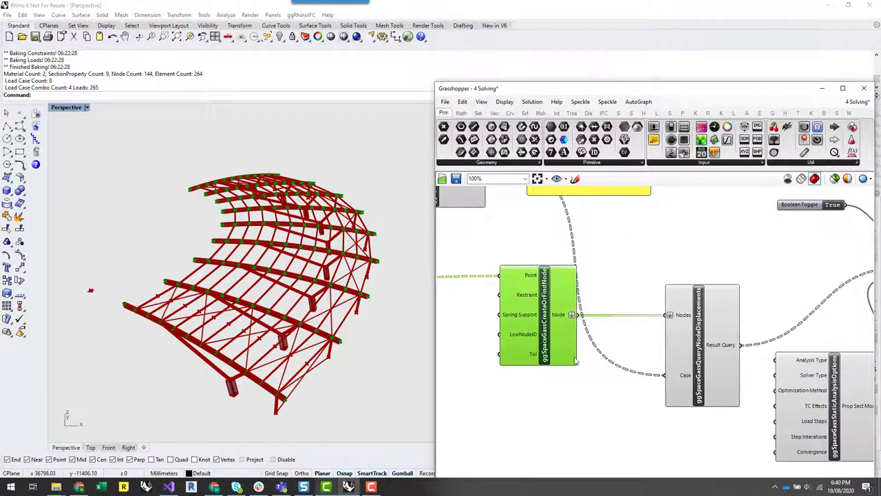
{"action": "double_click", "coordinate": [619, 398]}
{"action": "type", "text": "point"}
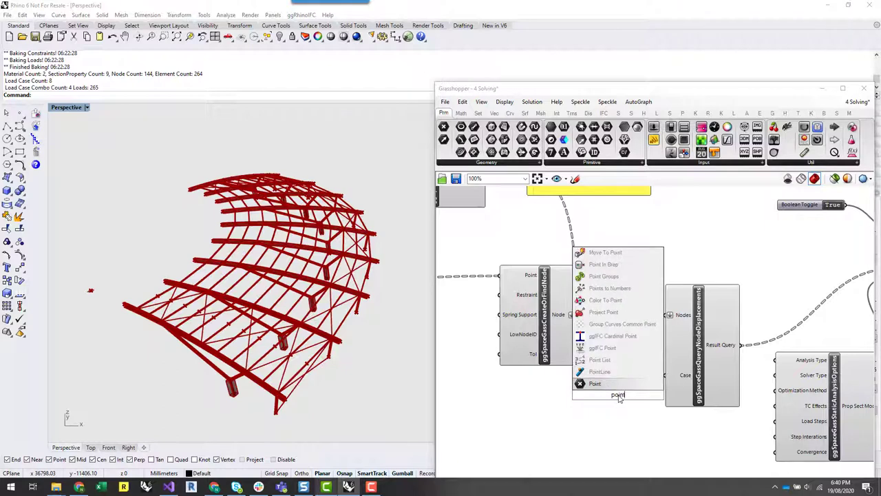
{"action": "key", "text": "Return"}
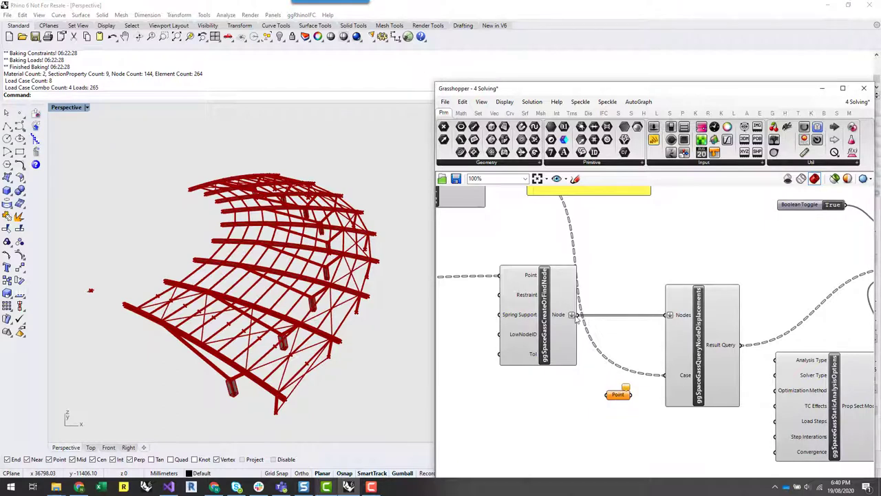
Step: Connect the Node output of ggSpaceGassCreateOrFindNode to the Point parameter and move that parameter below ggSpaceGassResultDecomposeNodeSet
{"action": "left_click_drag", "start_coordinate": [577, 317], "coordinate": [855, 357]}
{"action": "left_click", "coordinate": [615, 397]}
{"action": "scroll", "coordinate": [526, 358], "scroll_direction": "down", "scroll_amount": 8}
{"action": "scroll", "coordinate": [541, 374], "scroll_direction": "up", "scroll_amount": 5}
{"action": "scroll", "coordinate": [828, 374], "scroll_direction": "up", "scroll_amount": 3}
{"action": "right_click_drag", "start_coordinate": [866, 384], "coordinate": [667, 395]}
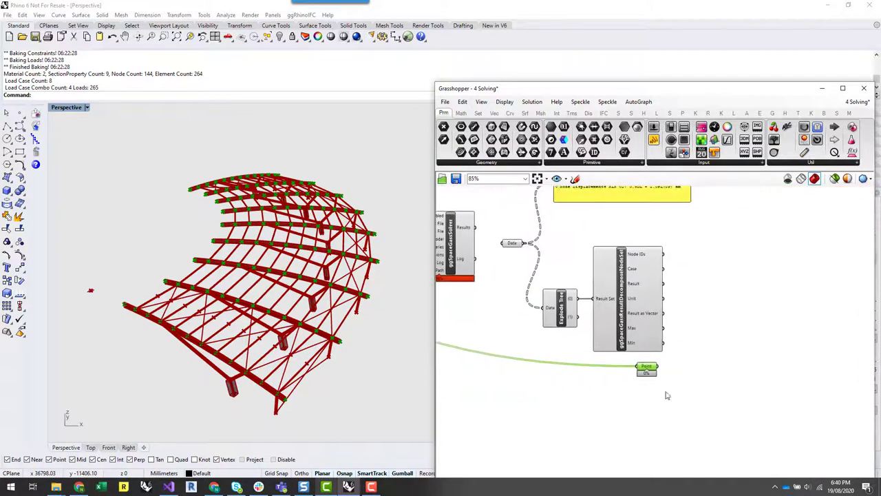
Step: Add a Move component beside the Point parameter below ggSpaceGassResultDecomposeNodeSet and connect Point to its Geometry input
{"action": "scroll", "coordinate": [666, 395], "scroll_direction": "up", "scroll_amount": 2}
{"action": "left_click_drag", "start_coordinate": [634, 365], "coordinate": [651, 370]}
{"action": "left_click", "coordinate": [745, 340]}
{"action": "double_click", "coordinate": [744, 337]}
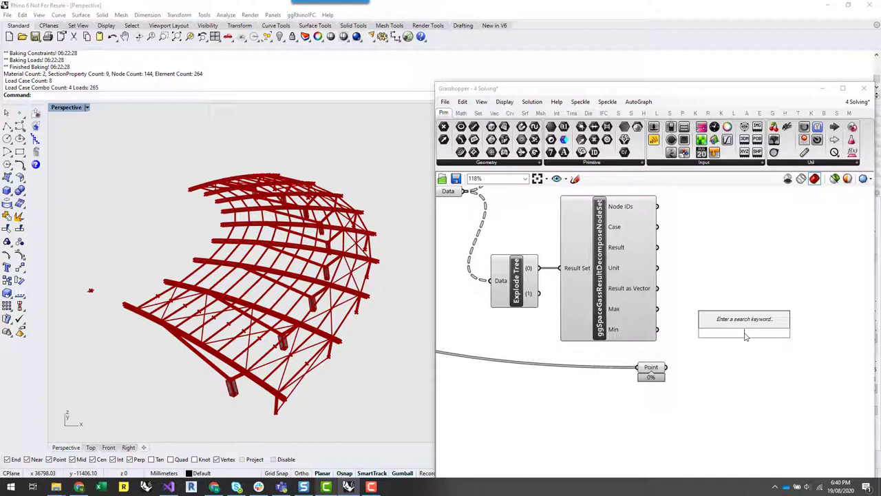
{"action": "type", "text": "move"}
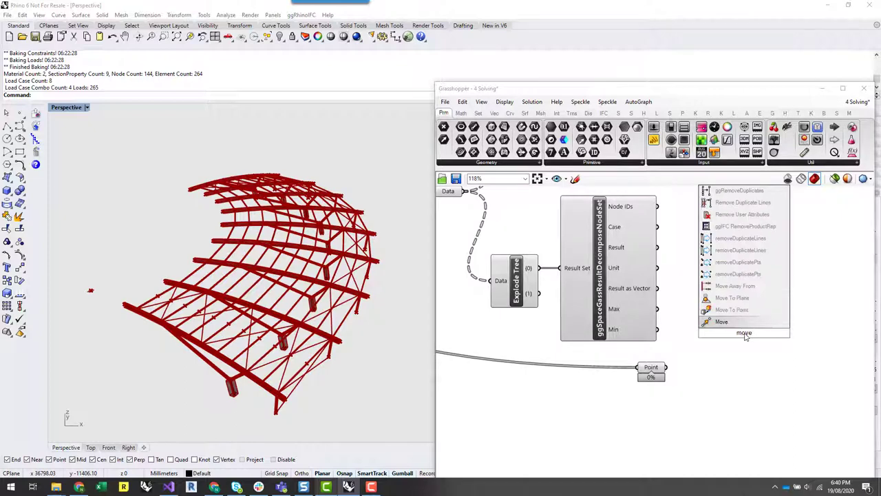
{"action": "key", "text": "Return"}
{"action": "left_click_drag", "start_coordinate": [743, 332], "coordinate": [771, 359]}
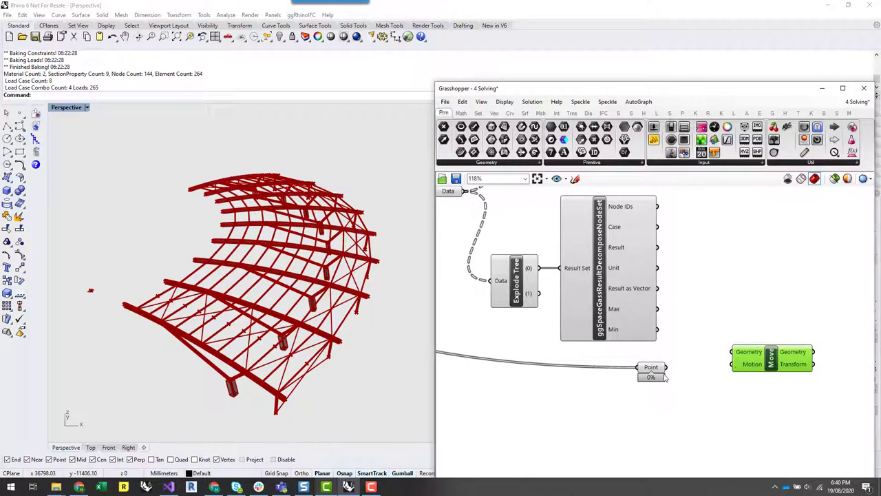
{"action": "left_click_drag", "start_coordinate": [665, 367], "coordinate": [732, 352]}
Step: Add a Vector XYZ component above the Move component
{"action": "double_click", "coordinate": [736, 300]}
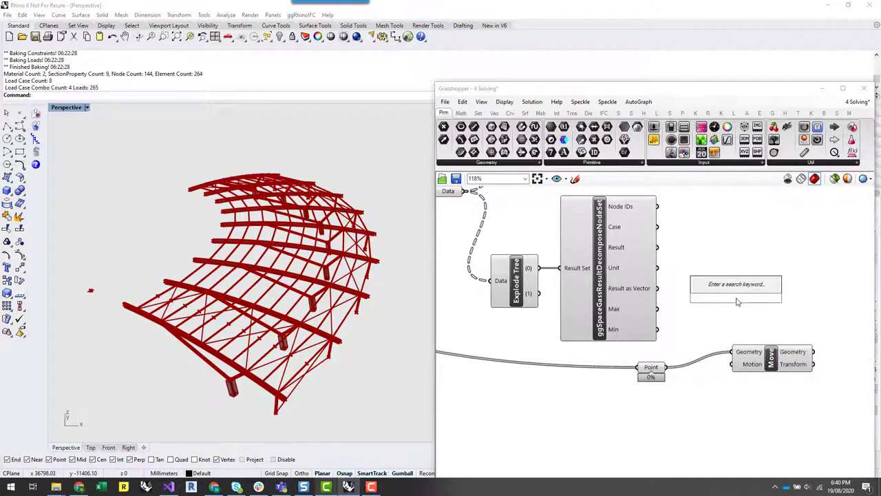
{"action": "type", "text": "unit"}
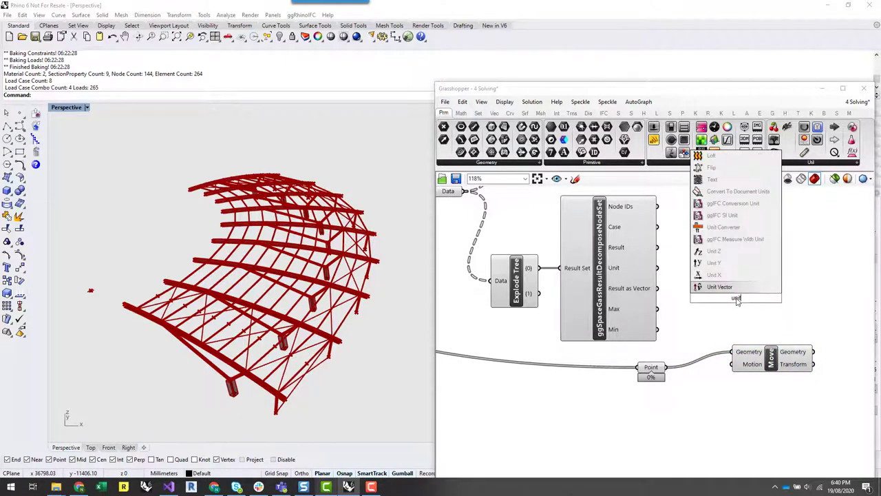
{"action": "key", "text": "Up"}
{"action": "key", "text": "Up"}
{"action": "key", "text": "Up"}
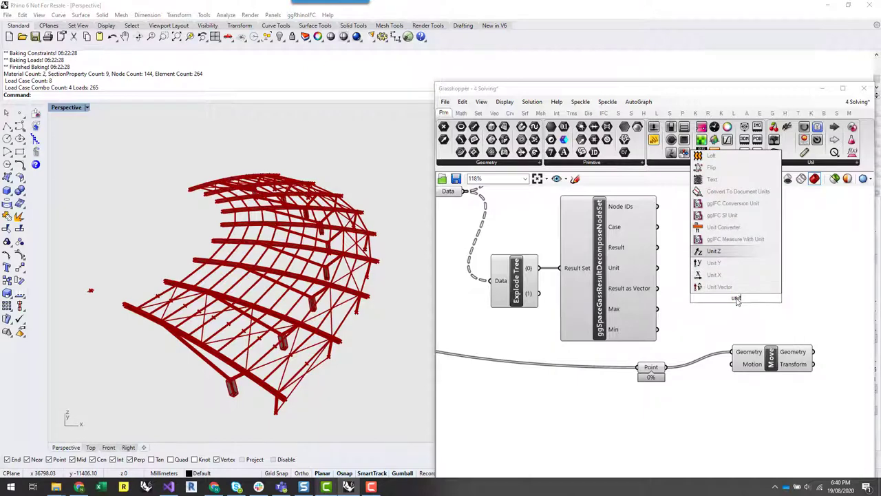
{"action": "key", "text": "BackSpace"}
{"action": "key", "text": "BackSpace"}
{"action": "key", "text": "BackSpace"}
{"action": "key", "text": "BackSpace"}
{"action": "type", "text": "decom"}
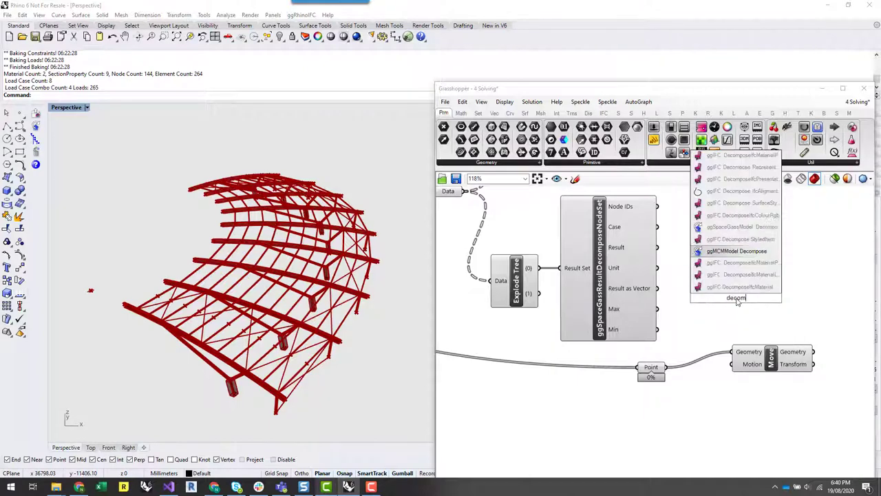
{"action": "key", "text": "BackSpace"}
{"action": "key", "text": "BackSpace"}
{"action": "key", "text": "BackSpace"}
{"action": "key", "text": "BackSpace"}
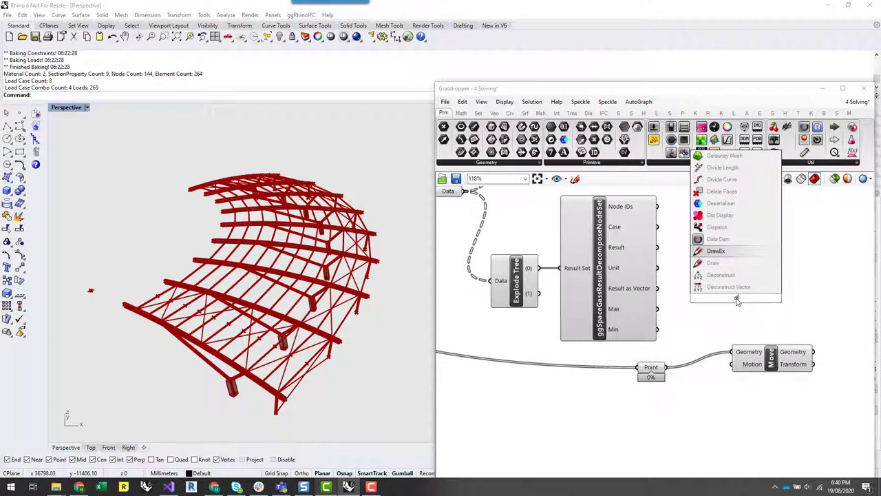
{"action": "key", "text": "BackSpace"}
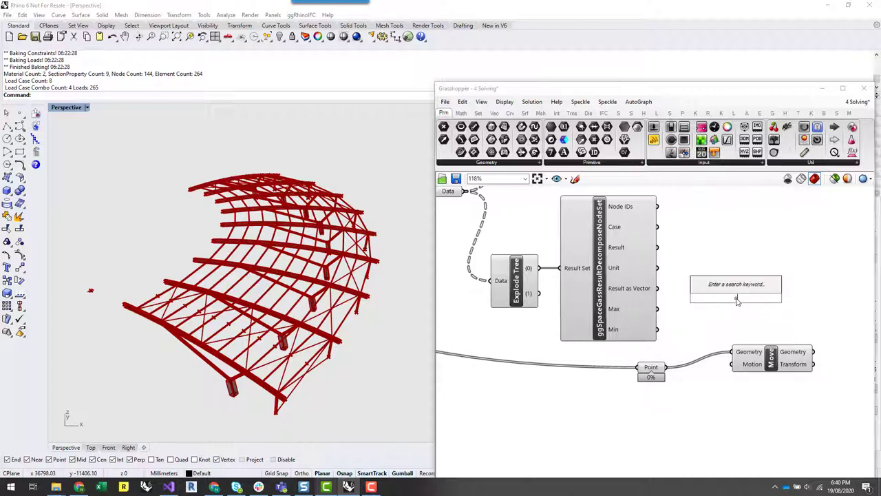
{"action": "type", "text": "const"}
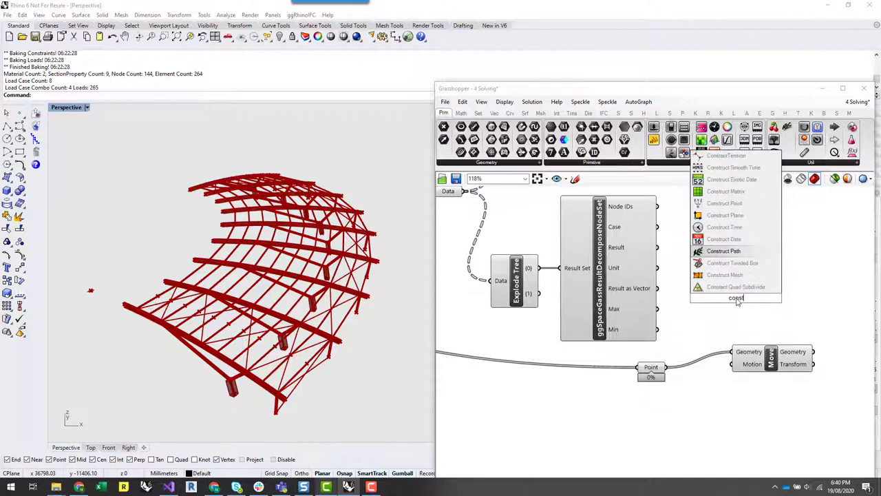
{"action": "type", "text": "ru"}
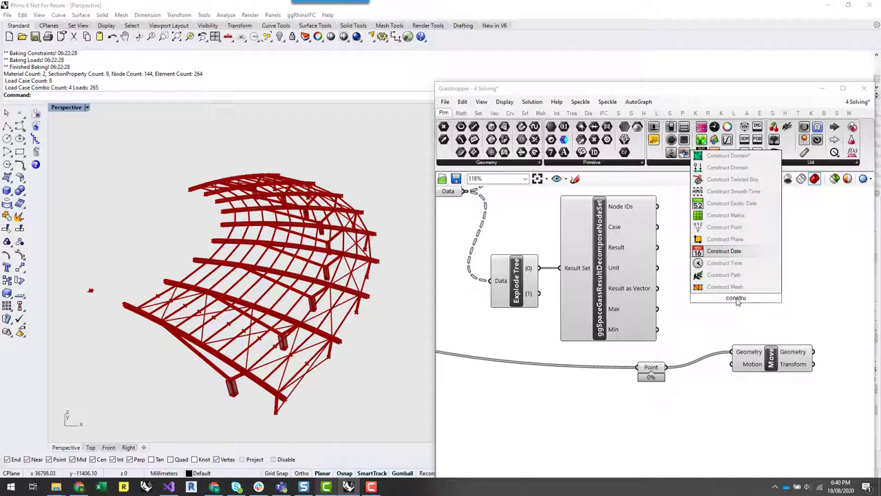
{"action": "type", "text": "ct ve"}
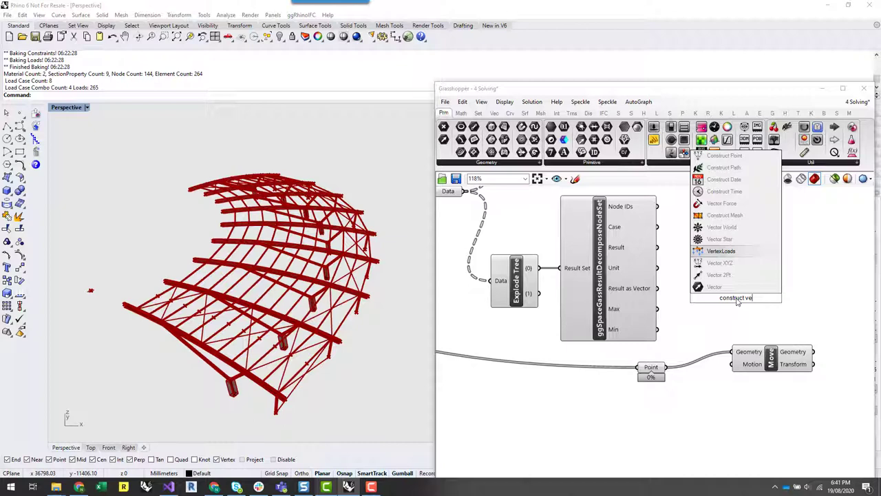
{"action": "key", "text": "Down"}
{"action": "key", "text": "Return"}
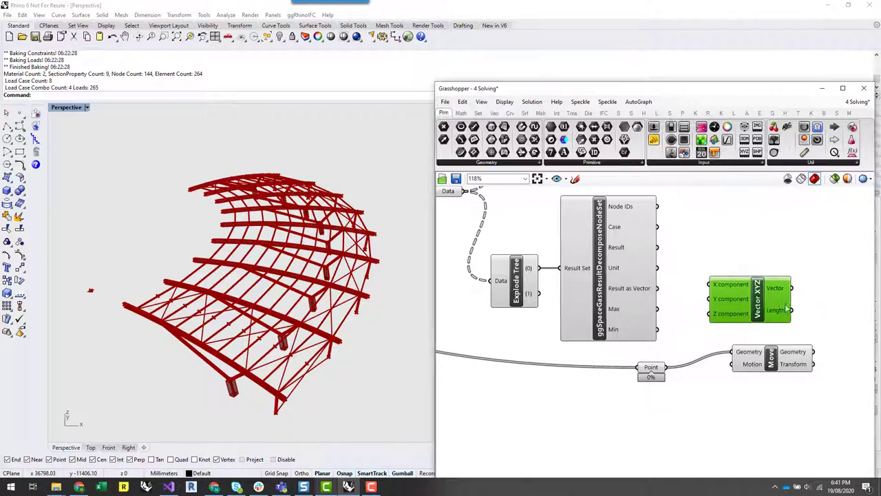
Step: Insert a Deconstruct Vector component before Vector XYZ and connect Result as Vector to its Vector input
{"action": "double_click", "coordinate": [708, 285]}
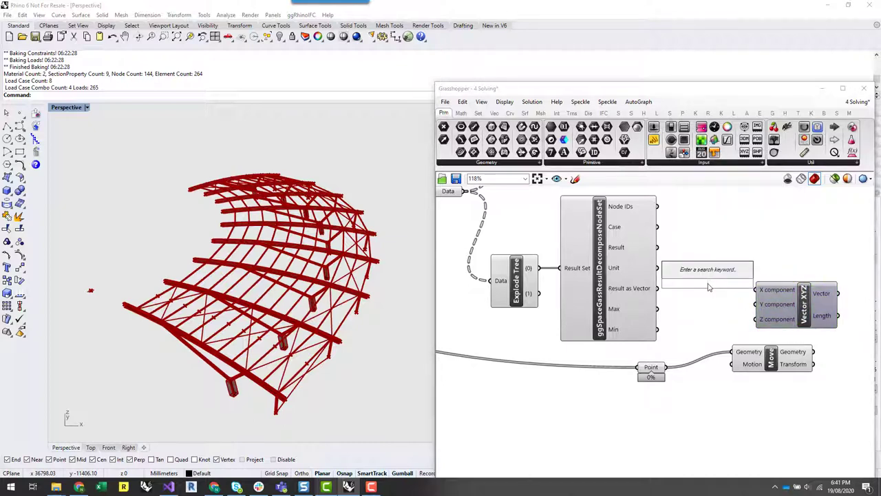
{"action": "type", "text": "vec"}
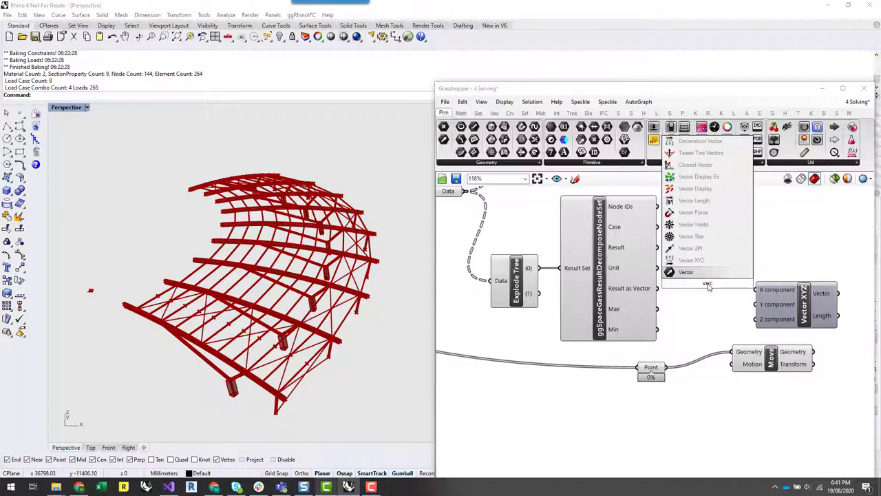
{"action": "key", "text": "BackSpace"}
{"action": "key", "text": "BackSpace"}
{"action": "key", "text": "BackSpace"}
{"action": "type", "text": "decom"}
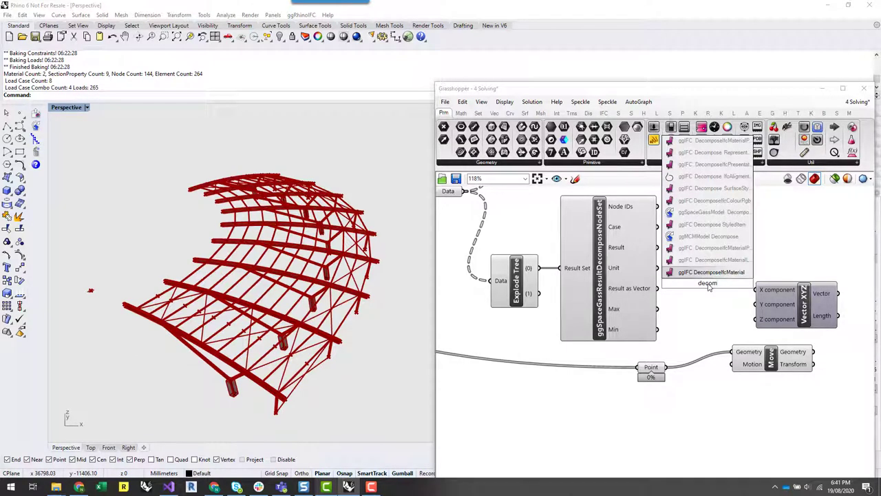
{"action": "key", "text": "BackSpace"}
{"action": "key", "text": "BackSpace"}
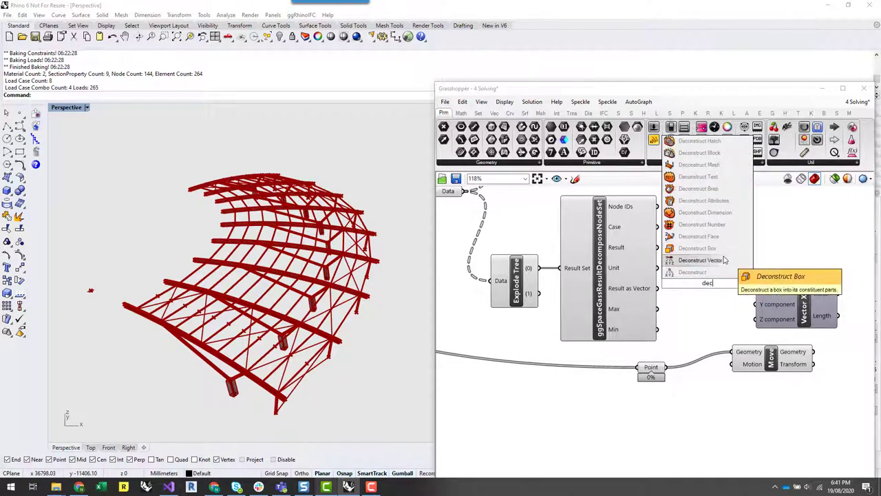
{"action": "left_click", "coordinate": [700, 259]}
{"action": "left_click_drag", "start_coordinate": [657, 288], "coordinate": [667, 282]}
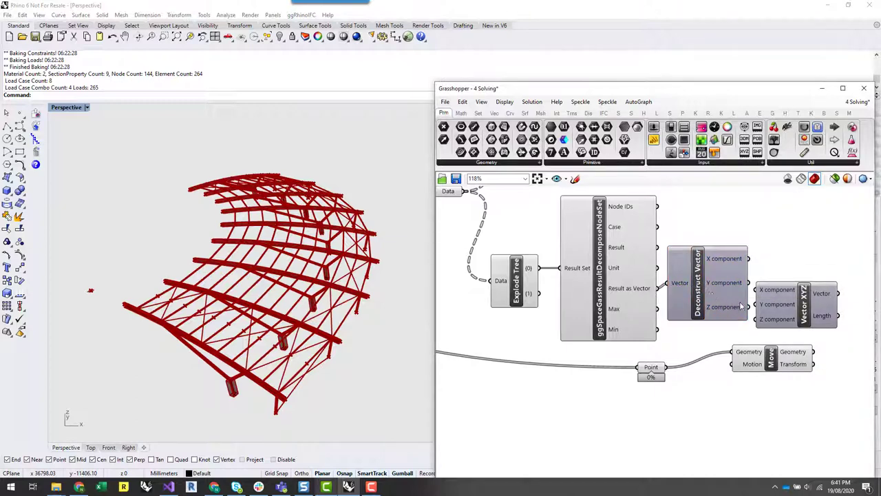
Step: Connect the Z component of Deconstruct Vector to the Z component of Vector XYZ, then space out Vector XYZ and Move
{"action": "left_click_drag", "start_coordinate": [748, 307], "coordinate": [758, 319]}
{"action": "right_click_drag", "start_coordinate": [837, 405], "coordinate": [708, 301]}
{"action": "right_click_drag", "start_coordinate": [785, 271], "coordinate": [706, 299]}
{"action": "left_click_drag", "start_coordinate": [665, 303], "coordinate": [730, 339]}
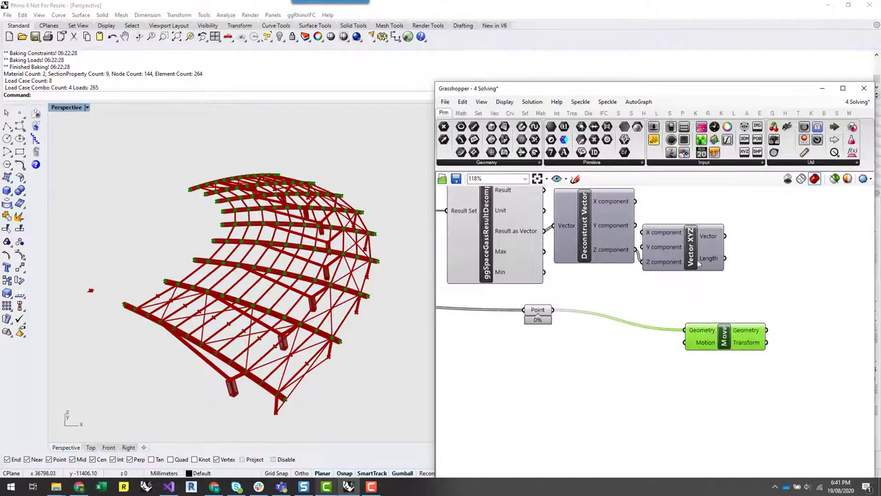
{"action": "left_click_drag", "start_coordinate": [698, 264], "coordinate": [698, 297]}
{"action": "left_click", "coordinate": [709, 314]}
{"action": "left_click_drag", "start_coordinate": [713, 339], "coordinate": [790, 320]}
Step: Add a Multiplication component beneath Vector XYZ and connect the Vector output to its A input
{"action": "double_click", "coordinate": [712, 350]}
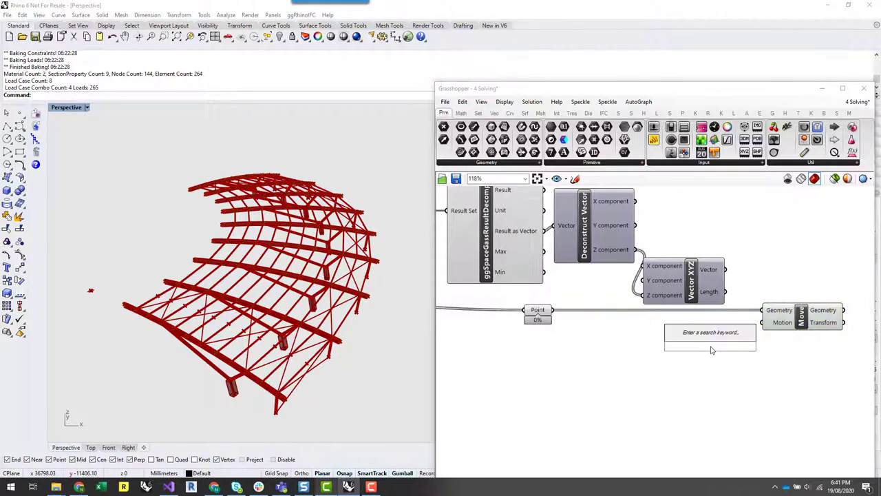
{"action": "type", "text": "mult"}
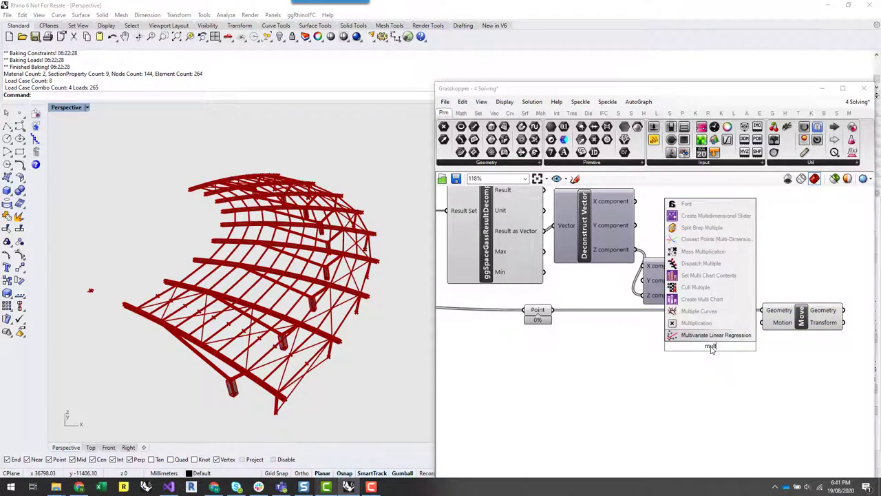
{"action": "left_click", "coordinate": [696, 322]}
{"action": "left_click_drag", "start_coordinate": [709, 351], "coordinate": [733, 352]}
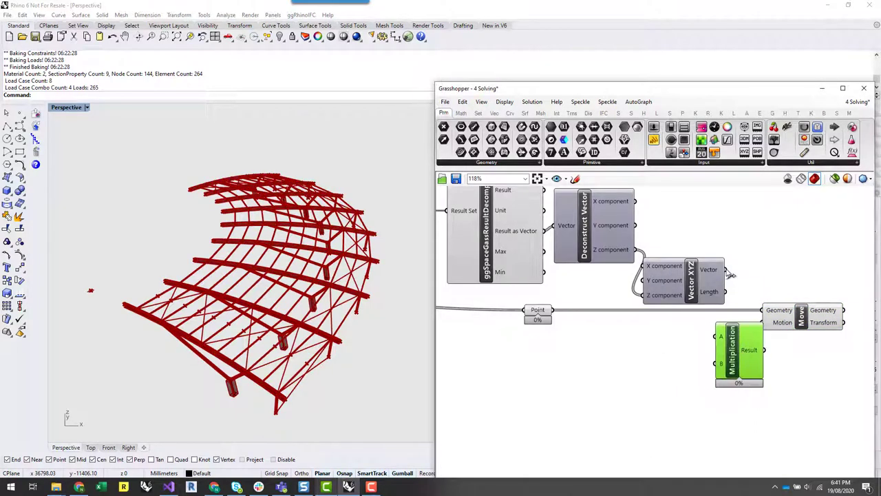
{"action": "left_click_drag", "start_coordinate": [727, 270], "coordinate": [721, 336]}
Step: Create a number slider with value 15 for Multiplication's B input and connect the multiplied Result to Move's Motion input
{"action": "double_click", "coordinate": [622, 380]}
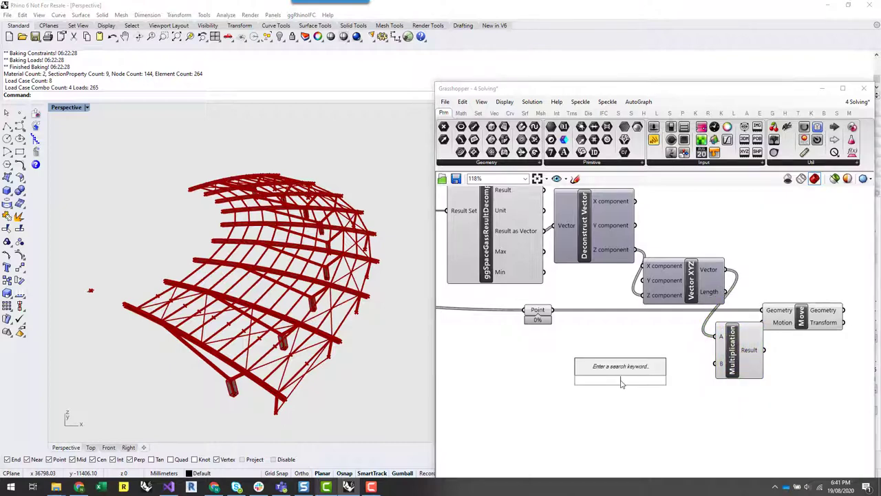
{"action": "type", "text": "15"}
{"action": "key", "text": "Return"}
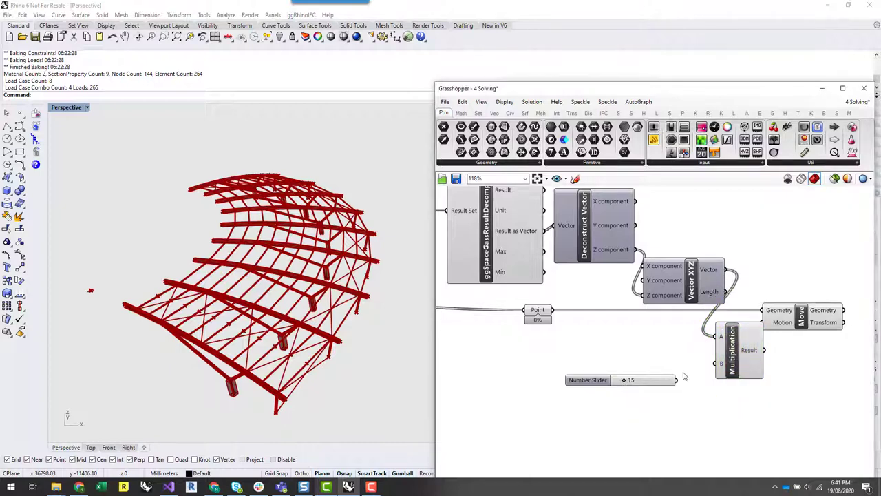
{"action": "left_click_drag", "start_coordinate": [678, 379], "coordinate": [721, 364]}
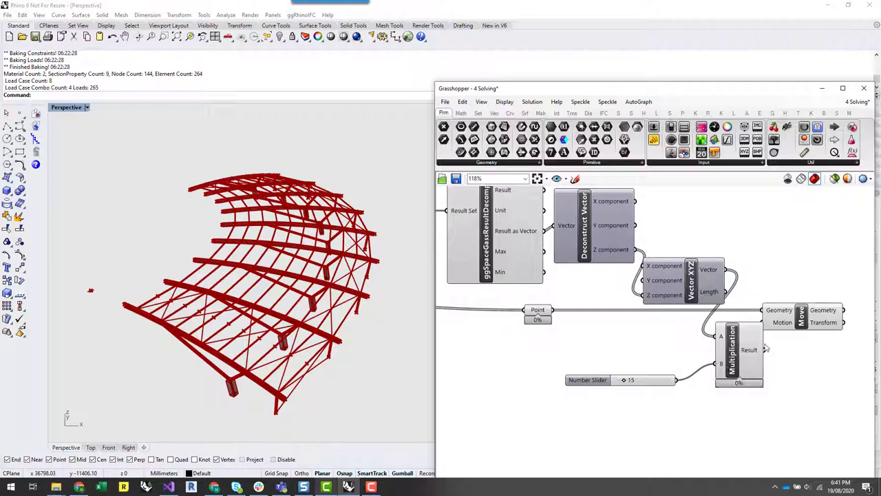
{"action": "mouse_move", "coordinate": [779, 331]}
{"action": "left_mouse_down"}
{"action": "mouse_move", "coordinate": [804, 331]}
{"action": "mouse_move", "coordinate": [791, 329]}
{"action": "left_mouse_up"}
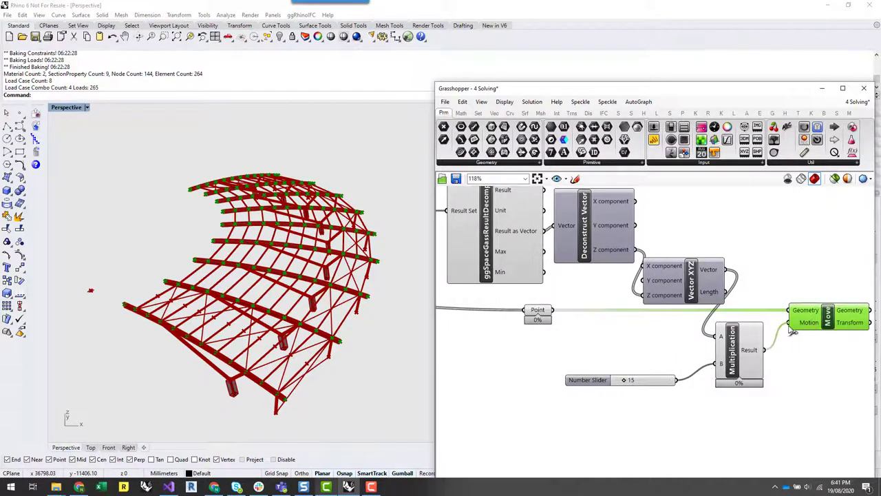
Step: Set the displacement scale slider feeding Multiplication to 43 after checking the moved node points against the roof
{"action": "right_click_drag", "start_coordinate": [395, 338], "coordinate": [390, 354]}
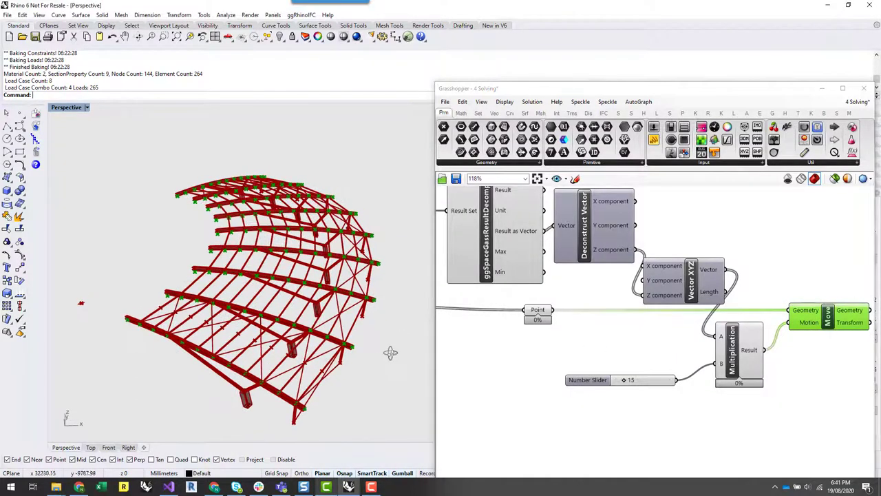
{"action": "scroll", "coordinate": [143, 338], "scroll_direction": "up", "scroll_amount": 5}
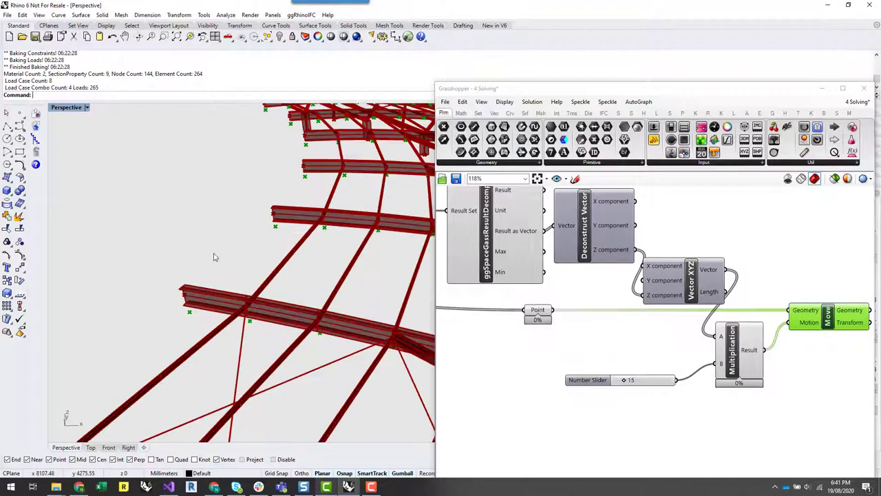
{"action": "scroll", "coordinate": [207, 258], "scroll_direction": "down", "scroll_amount": 4}
{"action": "right_click_drag", "start_coordinate": [166, 265], "coordinate": [398, 267]}
{"action": "scroll", "coordinate": [398, 268], "scroll_direction": "up", "scroll_amount": 2}
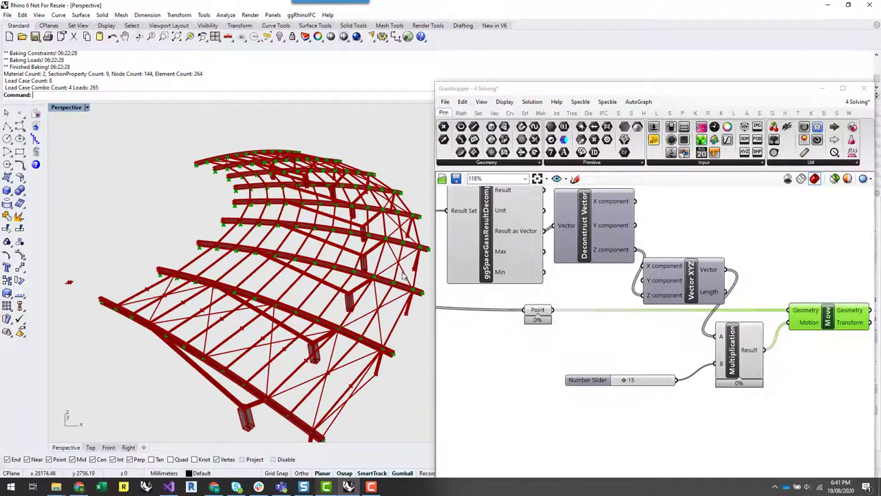
{"action": "mouse_move", "coordinate": [623, 380]}
{"action": "left_mouse_down"}
{"action": "mouse_move", "coordinate": [651, 381]}
{"action": "mouse_move", "coordinate": [640, 381]}
{"action": "left_mouse_up"}
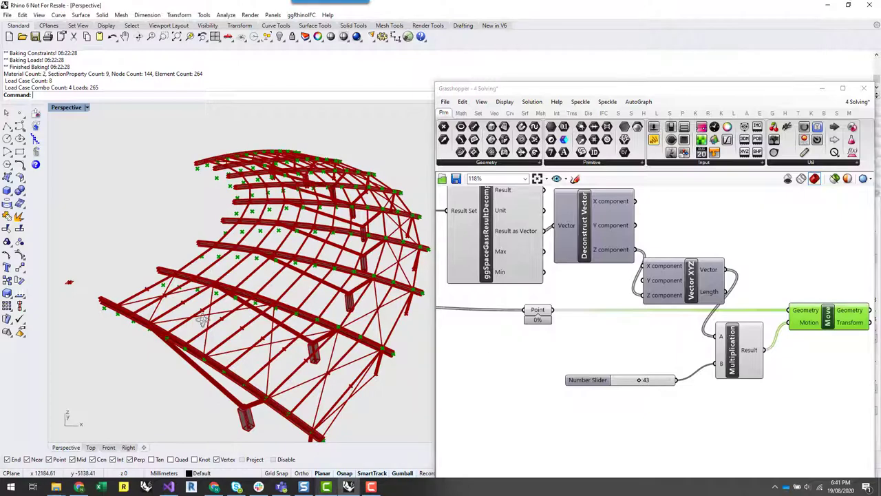
Step: Examine the scaled displaced node points against the roof framing from the side and close to the beam ends
{"action": "right_click_drag", "start_coordinate": [201, 309], "coordinate": [344, 287]}
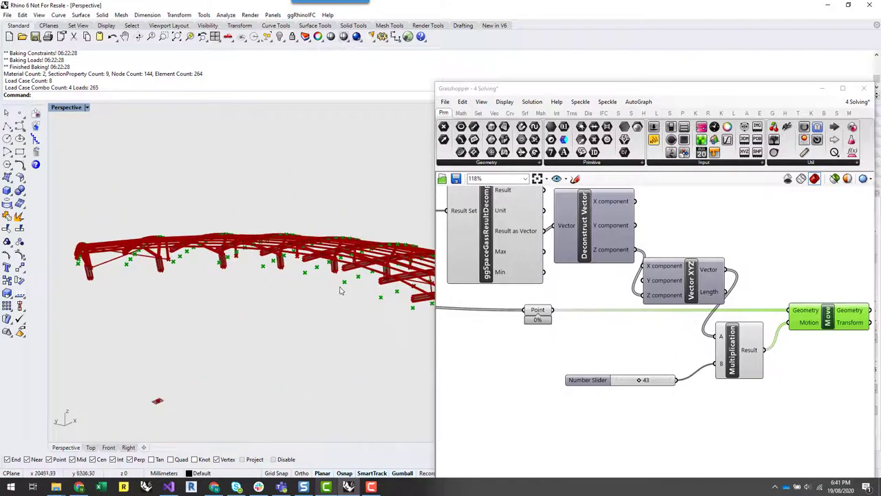
{"action": "right_click_drag", "start_coordinate": [211, 271], "coordinate": [354, 309]}
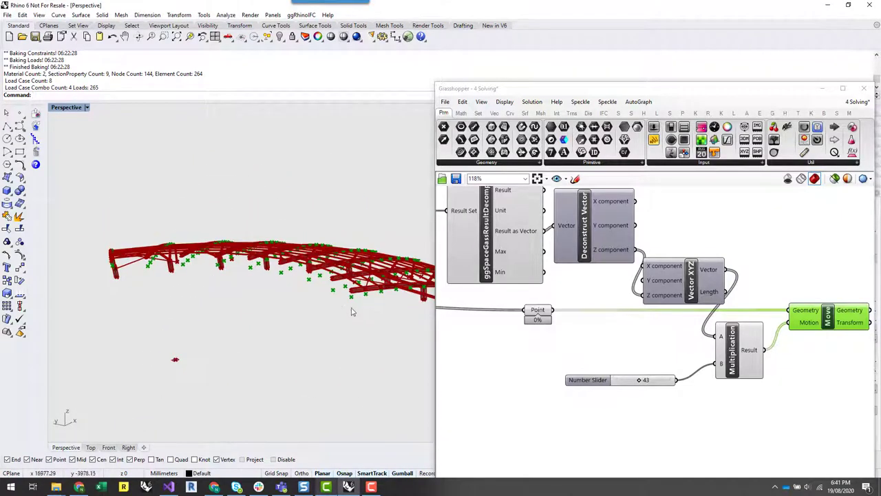
{"action": "scroll", "coordinate": [346, 296], "scroll_direction": "up", "scroll_amount": 4}
{"action": "scroll", "coordinate": [281, 298], "scroll_direction": "down", "scroll_amount": 3}
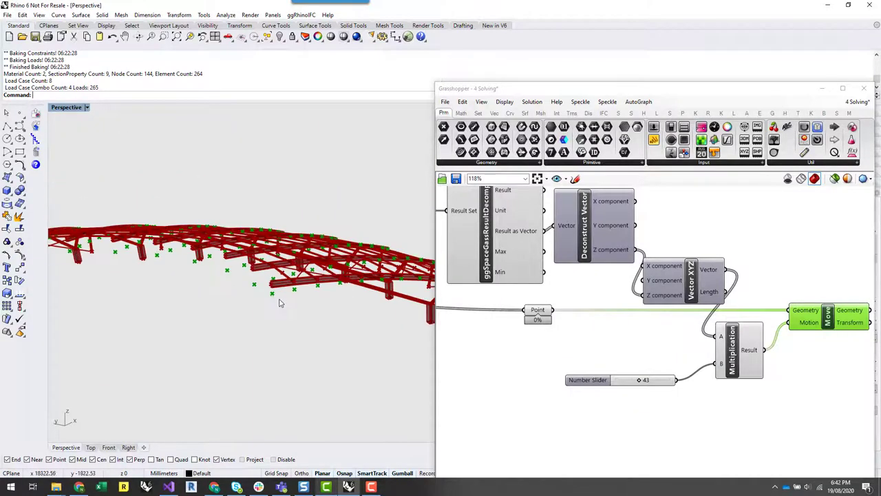
{"action": "right_click_drag", "start_coordinate": [282, 298], "coordinate": [296, 258]}
{"action": "scroll", "coordinate": [246, 284], "scroll_direction": "up", "scroll_amount": 5}
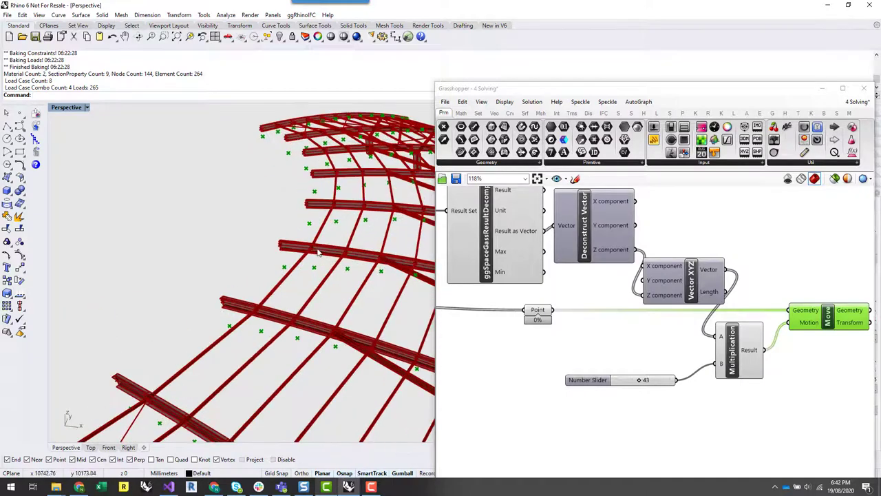
{"action": "right_click_drag", "start_coordinate": [791, 378], "coordinate": [756, 384]}
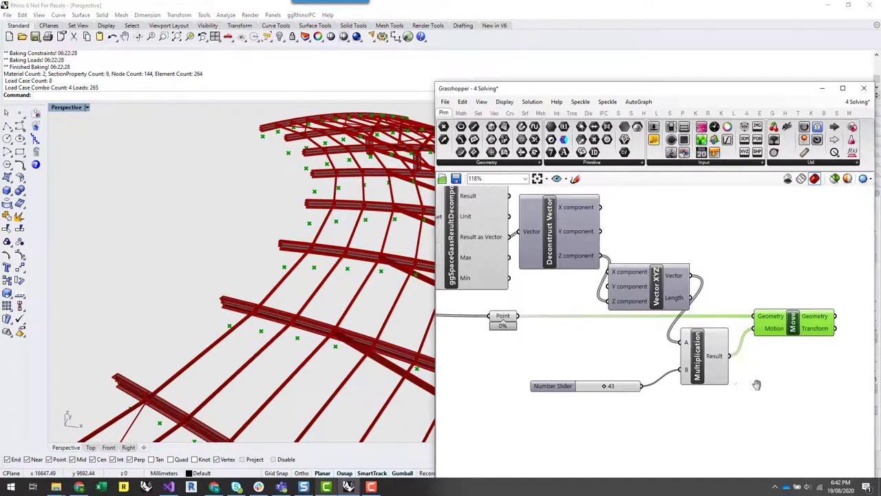
{"action": "double_click", "coordinate": [807, 372]}
{"action": "type", "text": "text"}
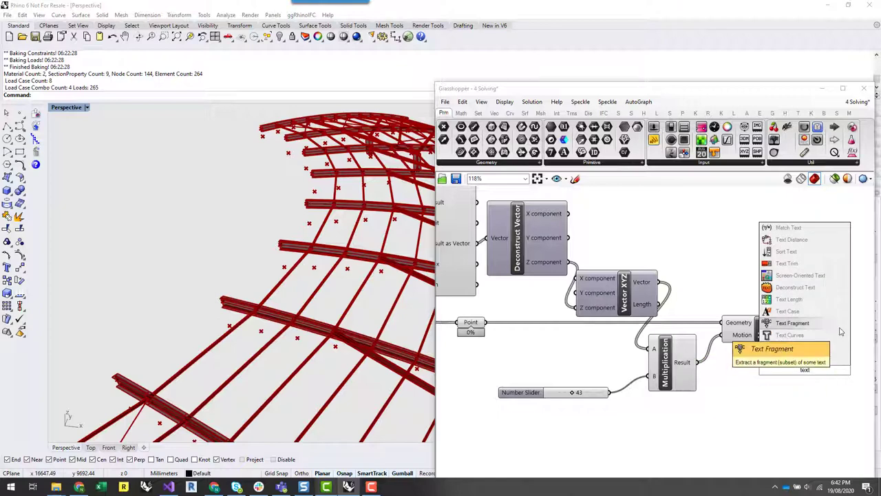
{"action": "left_click", "coordinate": [819, 393]}
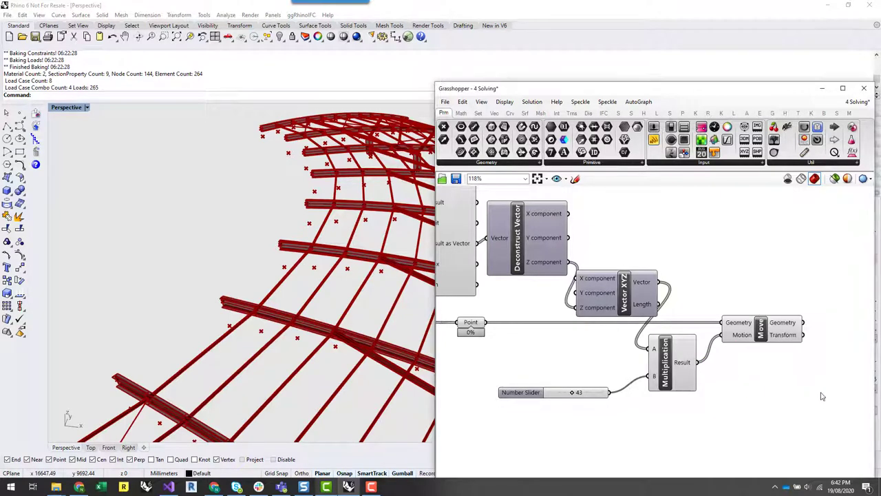
{"action": "double_click", "coordinate": [817, 366]}
{"action": "left_click", "coordinate": [794, 378]}
Step: Add a Text Tag component and space it out to the side of the Move component
{"action": "double_click", "coordinate": [807, 362]}
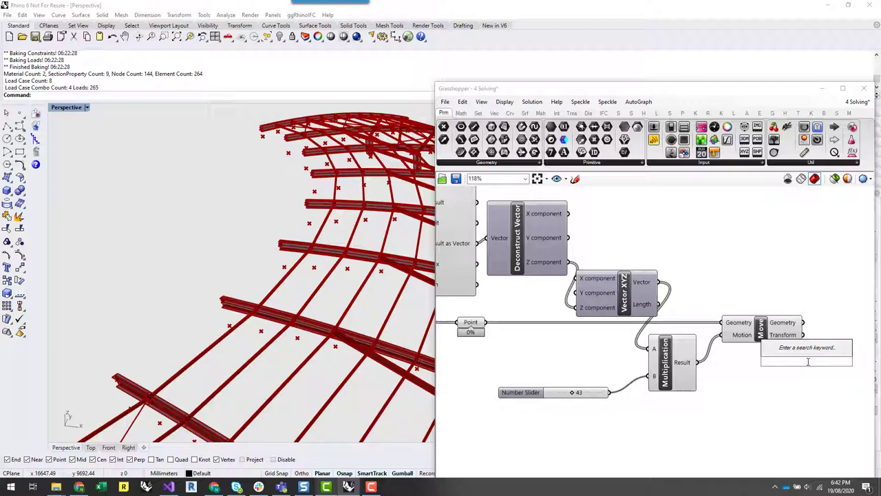
{"action": "type", "text": "tag"}
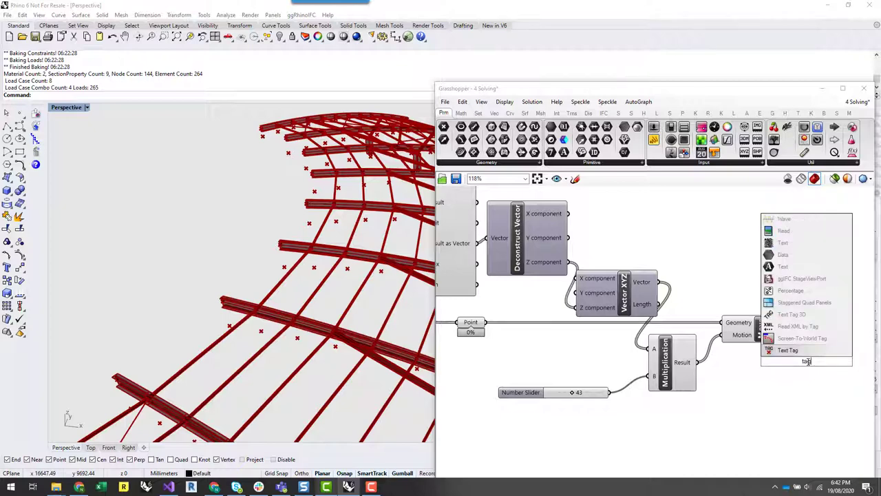
{"action": "left_click", "coordinate": [826, 351]}
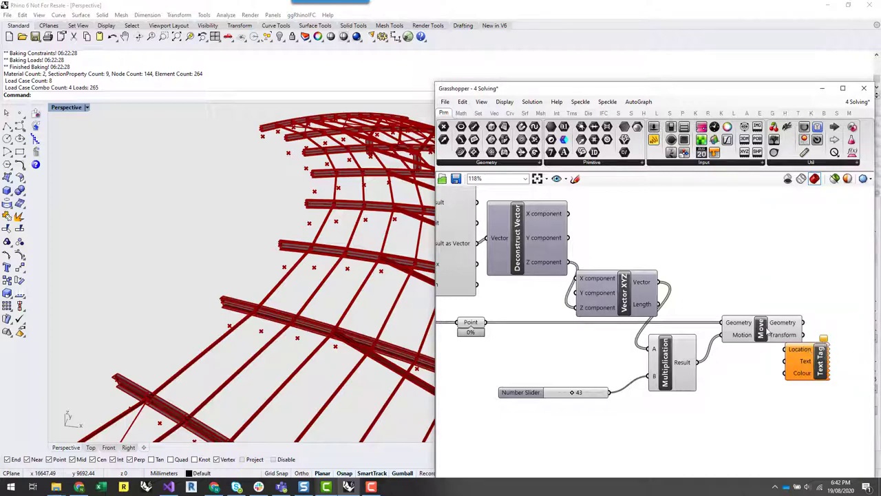
{"action": "left_click_drag", "start_coordinate": [761, 329], "coordinate": [740, 329]}
{"action": "left_click_drag", "start_coordinate": [805, 364], "coordinate": [826, 356]}
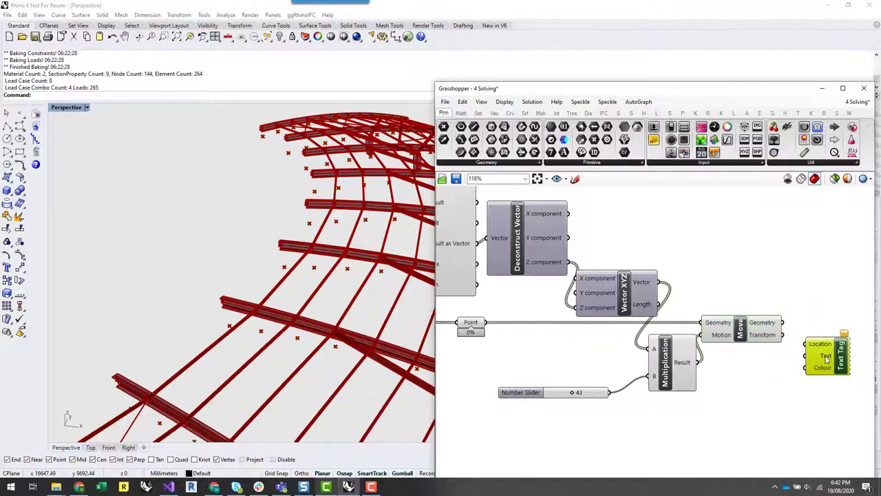
Step: Connect Move's Geometry output to Text Tag's Location and Deconstruct Vector's Z component to its Text input
{"action": "left_click_drag", "start_coordinate": [783, 329], "coordinate": [805, 343]}
{"action": "scroll", "coordinate": [715, 368], "scroll_direction": "down", "scroll_amount": 2}
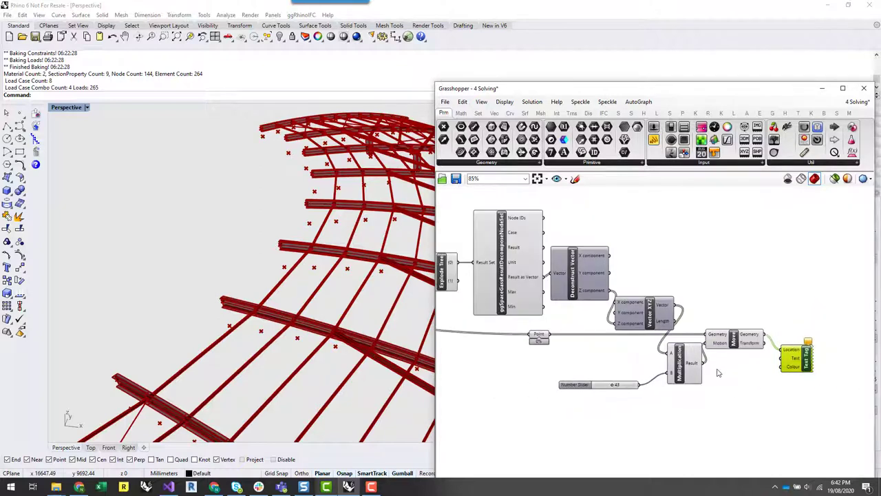
{"action": "left_click_drag", "start_coordinate": [684, 375], "coordinate": [678, 375]}
{"action": "left_click", "coordinate": [693, 335]}
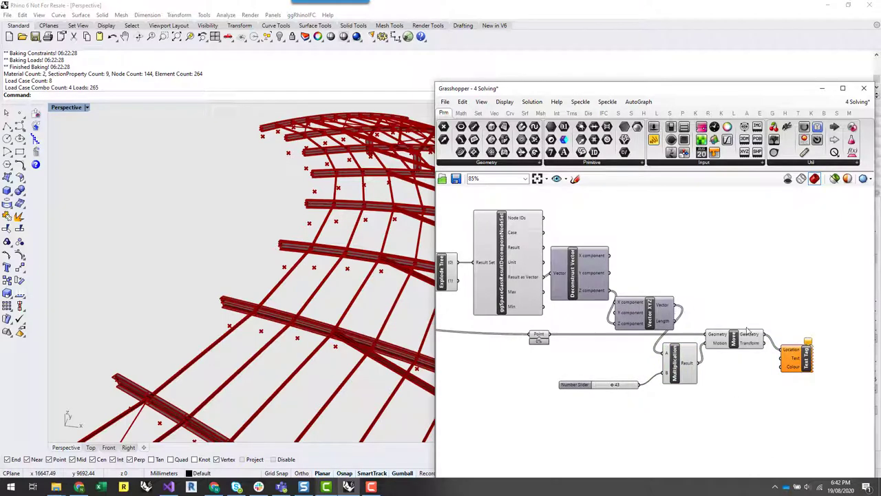
{"action": "left_click_drag", "start_coordinate": [616, 296], "coordinate": [791, 360]}
{"action": "left_click", "coordinate": [795, 359]}
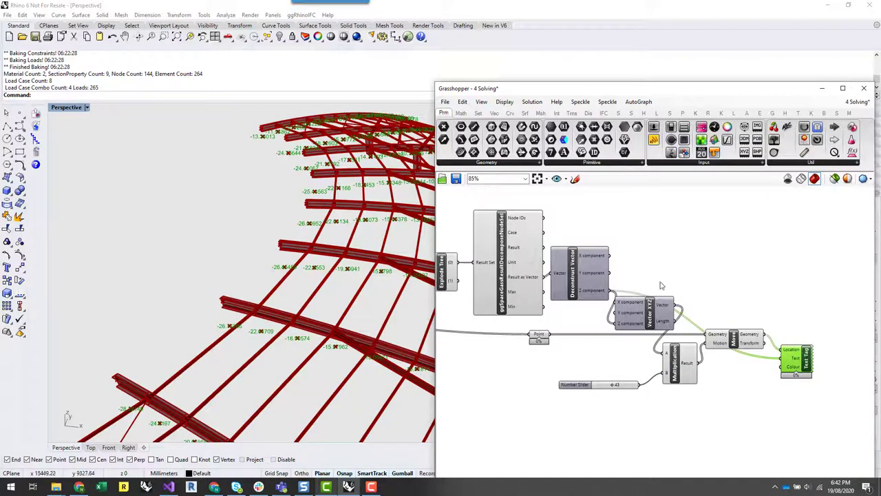
Step: Examine the vertical displacement tags at the beam ends and across the roof framing from several angles
{"action": "scroll", "coordinate": [250, 324], "scroll_direction": "up", "scroll_amount": 5}
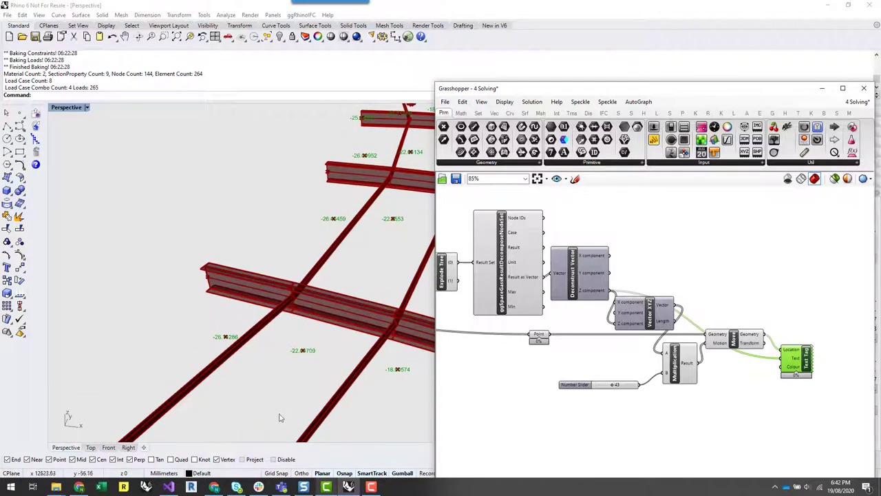
{"action": "right_click_drag", "start_coordinate": [280, 416], "coordinate": [298, 411]}
{"action": "mouse_move", "coordinate": [583, 291]}
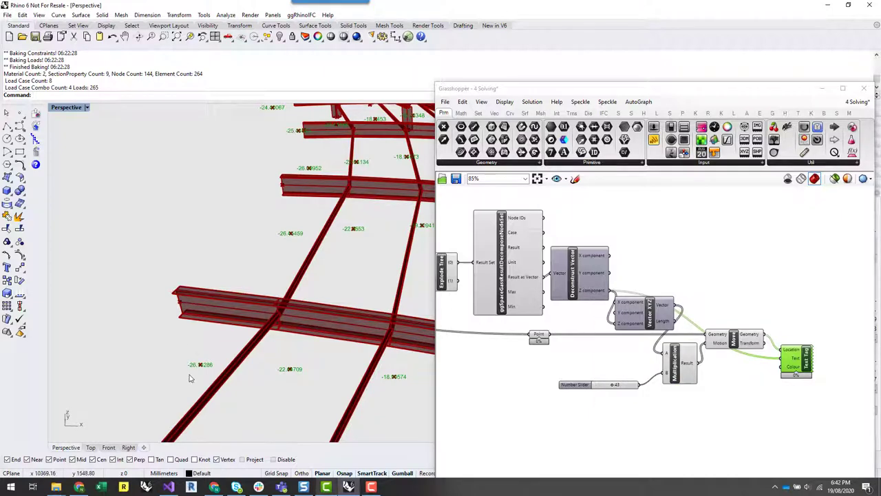
{"action": "scroll", "coordinate": [191, 378], "scroll_direction": "up", "scroll_amount": 2}
{"action": "scroll", "coordinate": [195, 386], "scroll_direction": "down", "scroll_amount": 5}
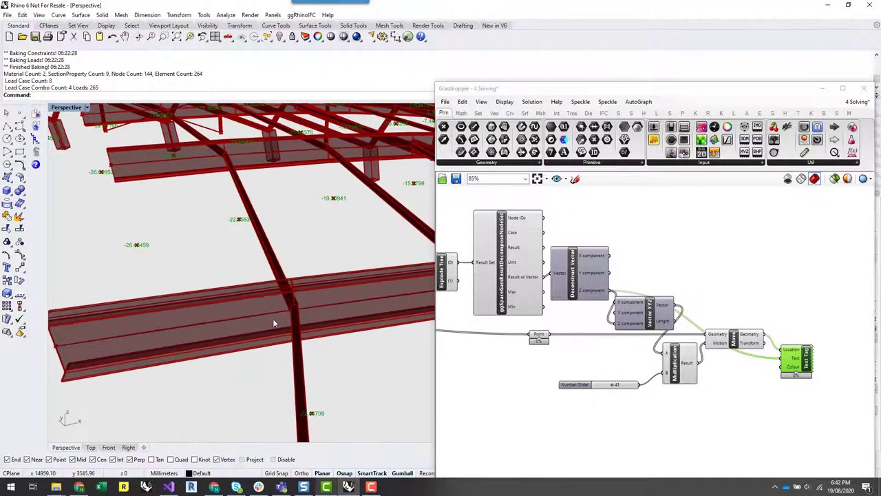
{"action": "scroll", "coordinate": [179, 388], "scroll_direction": "up", "scroll_amount": 2}
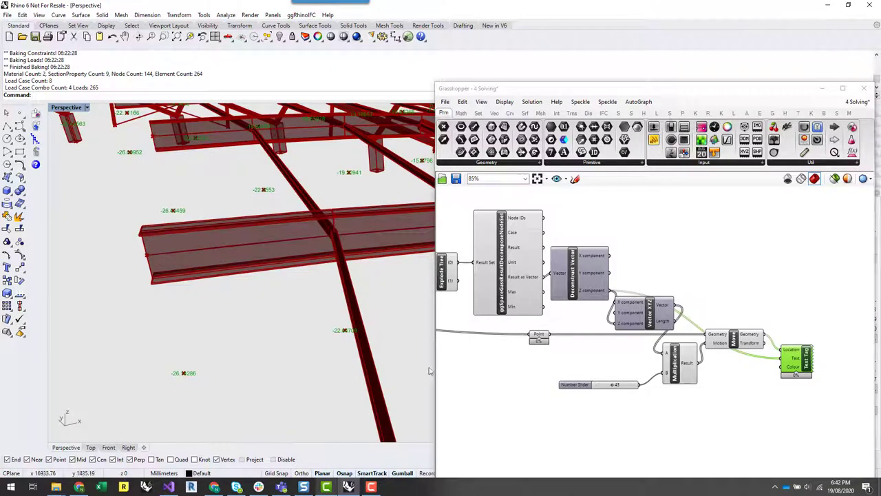
{"action": "scroll", "coordinate": [350, 379], "scroll_direction": "down", "scroll_amount": 3}
{"action": "scroll", "coordinate": [354, 401], "scroll_direction": "up", "scroll_amount": 3}
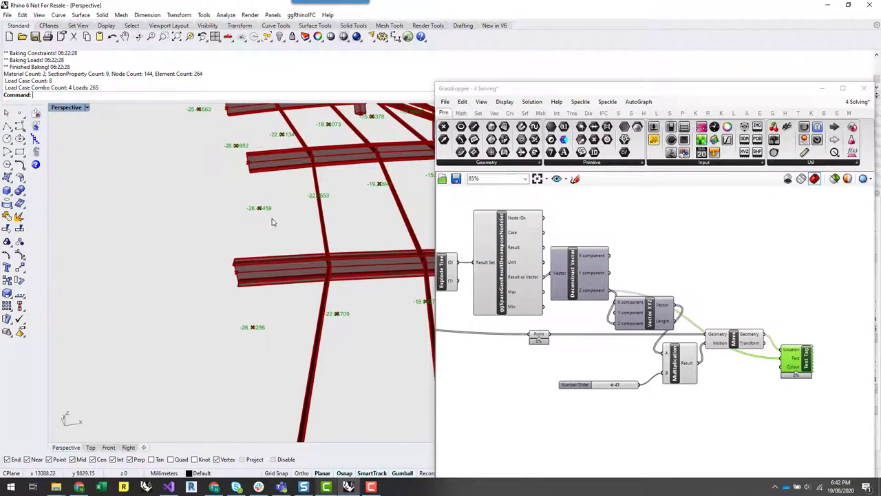
{"action": "right_click_drag", "start_coordinate": [345, 265], "coordinate": [322, 274]}
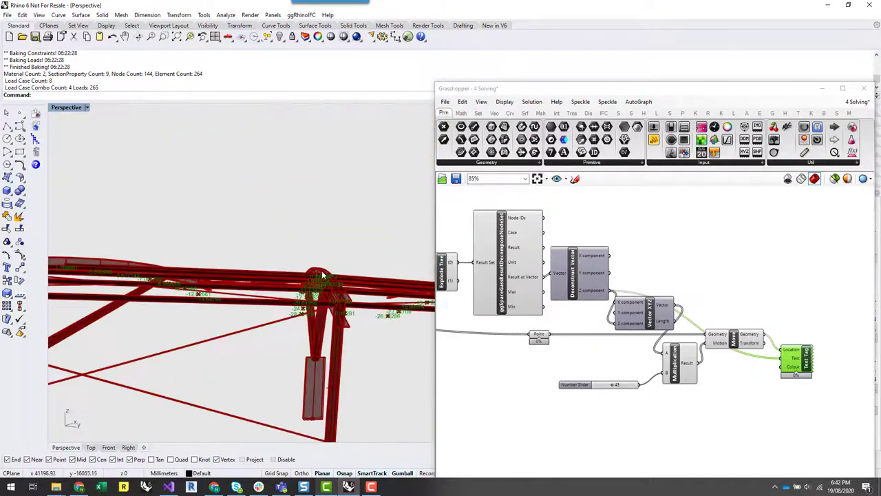
{"action": "right_click_drag", "start_coordinate": [329, 310], "coordinate": [382, 347]}
{"action": "right_click_drag", "start_coordinate": [265, 285], "coordinate": [295, 293]}
{"action": "scroll", "coordinate": [249, 262], "scroll_direction": "down", "scroll_amount": 3}
{"action": "scroll", "coordinate": [250, 265], "scroll_direction": "up", "scroll_amount": 4}
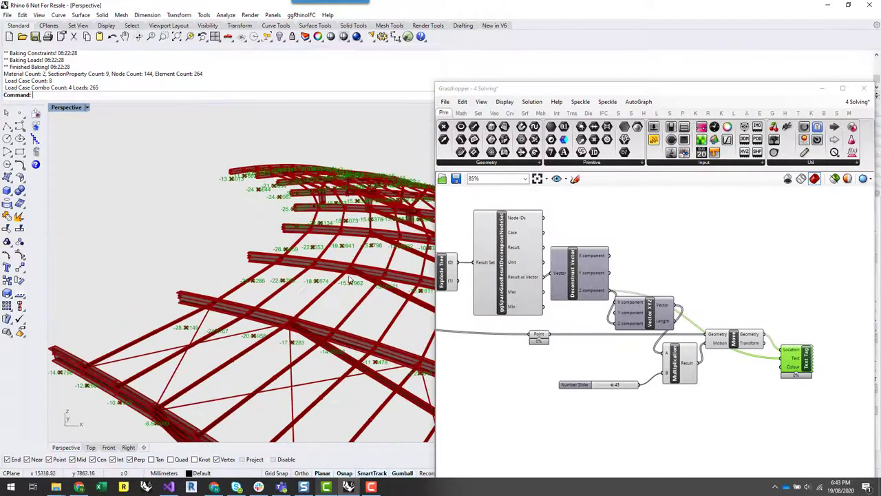
{"action": "right_click_drag", "start_coordinate": [298, 291], "coordinate": [258, 289]}
Step: Connect Explode Tree's {1} output to the Result Set input to show the SLS 02: 0.9DL + 1.0WL(UP) node displacements
{"action": "right_click_drag", "start_coordinate": [618, 237], "coordinate": [710, 265]}
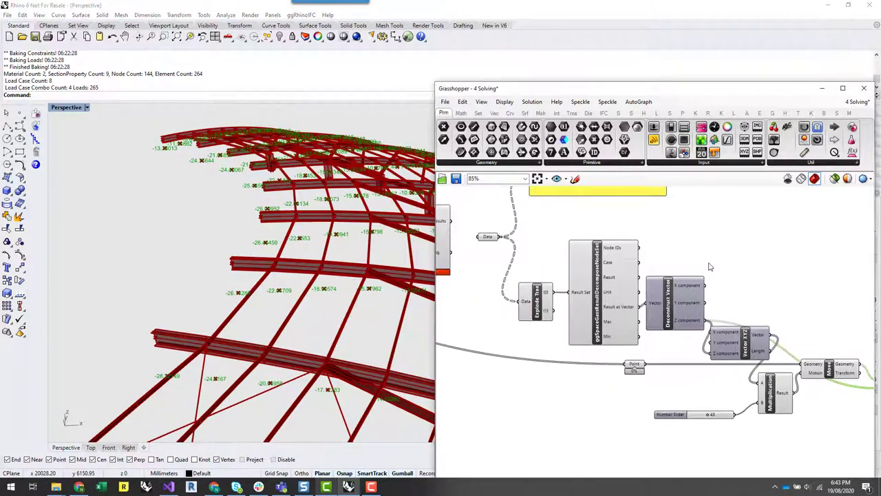
{"action": "scroll", "coordinate": [731, 345], "scroll_direction": "down", "scroll_amount": 2}
{"action": "scroll", "coordinate": [584, 322], "scroll_direction": "up", "scroll_amount": 1}
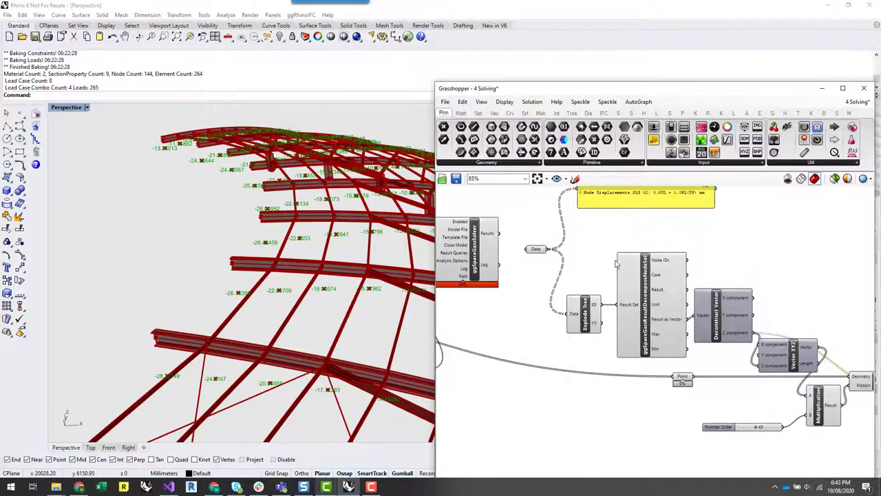
{"action": "scroll", "coordinate": [647, 241], "scroll_direction": "up", "scroll_amount": 4}
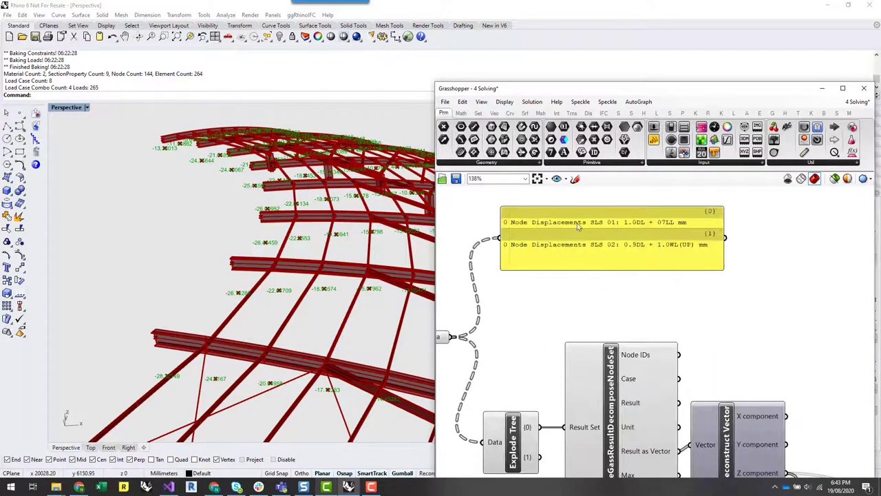
{"action": "scroll", "coordinate": [583, 231], "scroll_direction": "down", "scroll_amount": 3}
{"action": "left_click_drag", "start_coordinate": [565, 371], "coordinate": [582, 353]}
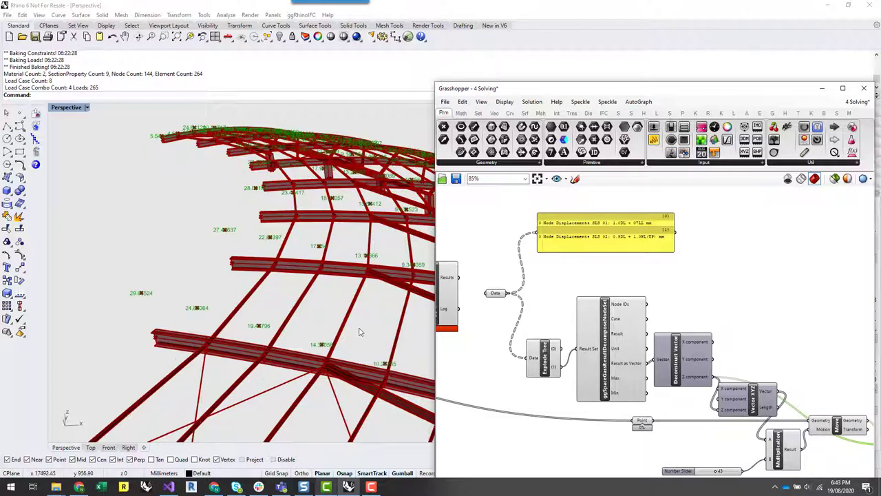
Step: Examine the SLS 02 wind uplift displacement tags at the cantilevered beam ends and over the whole roof
{"action": "right_click_drag", "start_coordinate": [253, 348], "coordinate": [183, 295]}
{"action": "scroll", "coordinate": [190, 296], "scroll_direction": "up", "scroll_amount": 5}
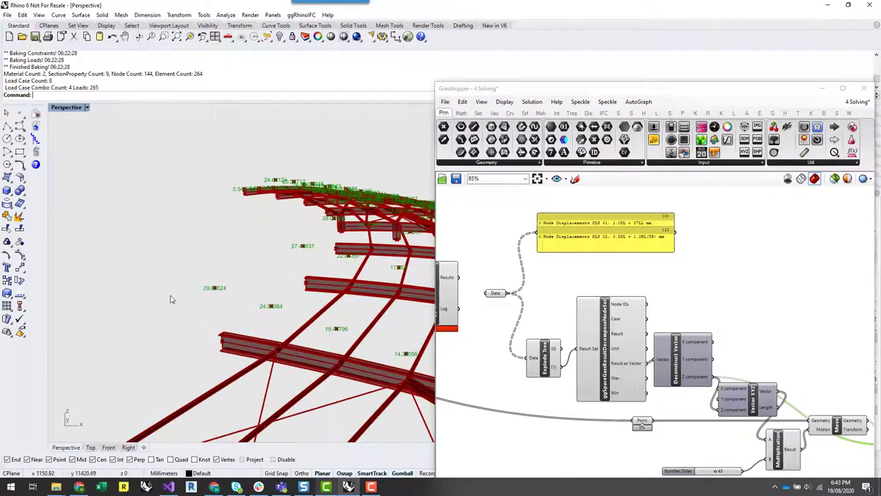
{"action": "scroll", "coordinate": [193, 265], "scroll_direction": "down", "scroll_amount": 1}
{"action": "scroll", "coordinate": [203, 291], "scroll_direction": "down", "scroll_amount": 4}
{"action": "right_click_drag", "start_coordinate": [282, 313], "coordinate": [294, 344]}
{"action": "right_click_drag", "start_coordinate": [402, 312], "coordinate": [268, 285]}
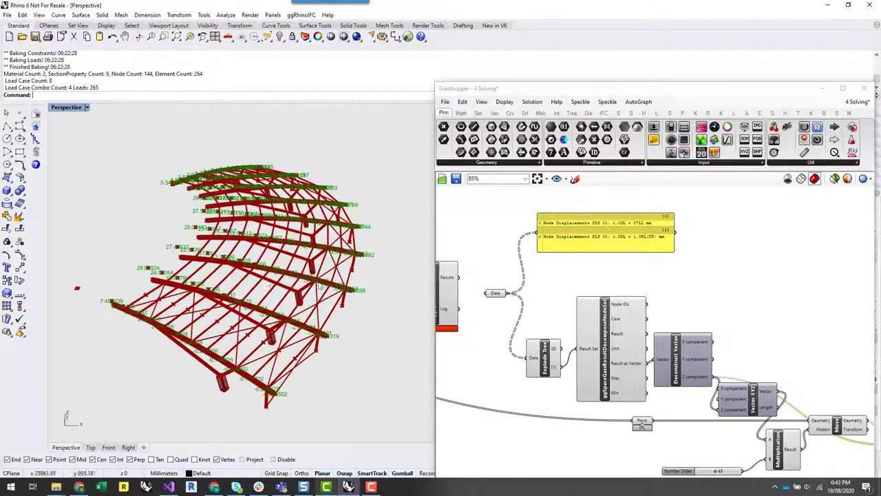
{"action": "scroll", "coordinate": [254, 299], "scroll_direction": "up", "scroll_amount": 2}
{"action": "right_click_drag", "start_coordinate": [247, 337], "coordinate": [185, 287]}
{"action": "scroll", "coordinate": [125, 279], "scroll_direction": "up", "scroll_amount": 5}
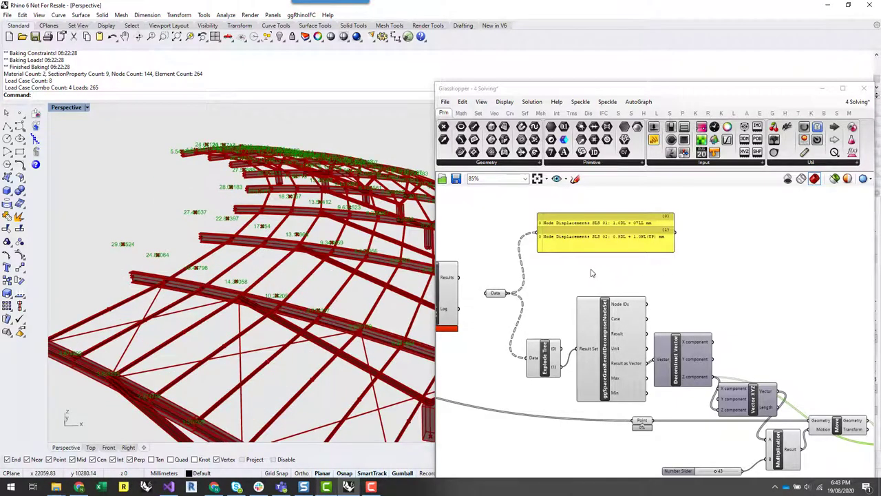
Step: Connect the ggSpaceGassSolver Results output to the Data parameter
{"action": "right_click_drag", "start_coordinate": [590, 273], "coordinate": [761, 297]}
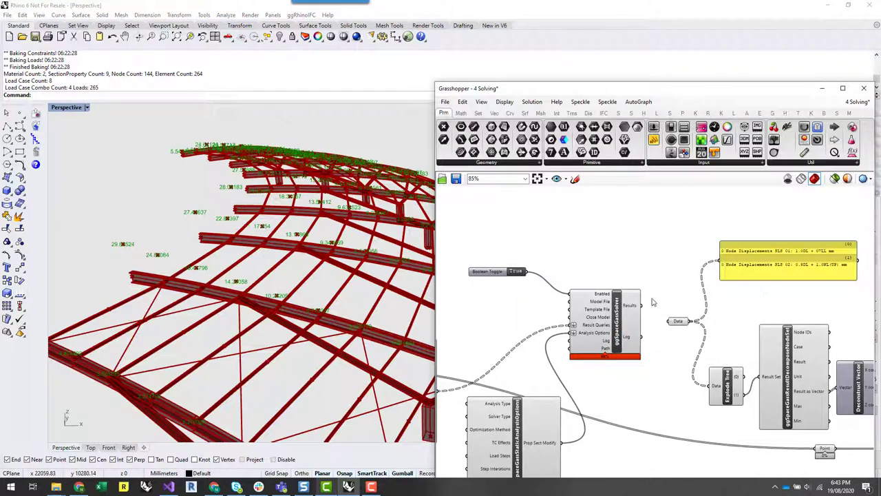
{"action": "left_click_drag", "start_coordinate": [643, 307], "coordinate": [668, 321]}
Step: Inspect how the uplifted node points sit relative to the beams and supporting columns near the roof's front edge
{"action": "scroll", "coordinate": [158, 257], "scroll_direction": "down", "scroll_amount": 2}
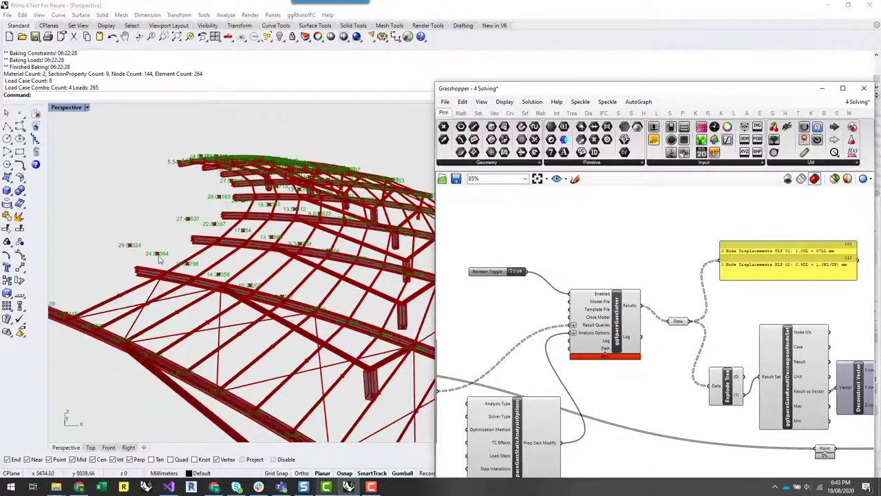
{"action": "scroll", "coordinate": [117, 235], "scroll_direction": "down", "scroll_amount": 5}
{"action": "right_click_drag", "start_coordinate": [157, 276], "coordinate": [154, 285]}
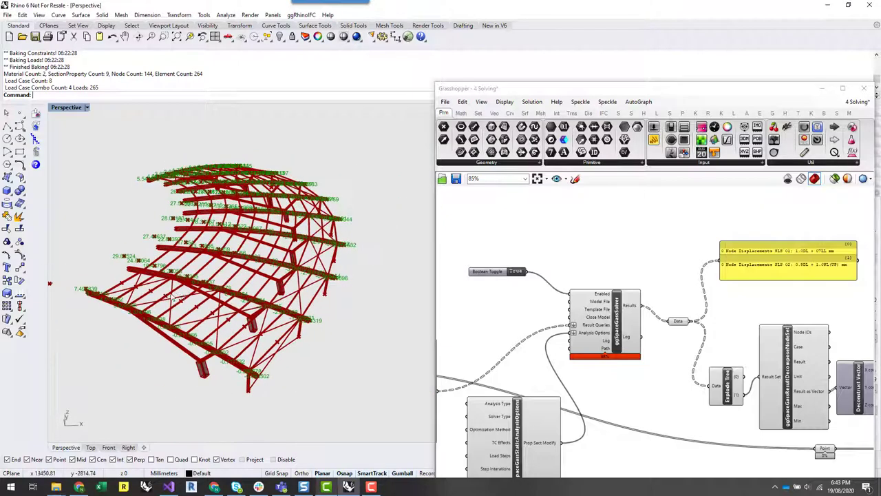
{"action": "scroll", "coordinate": [154, 284], "scroll_direction": "up", "scroll_amount": 5}
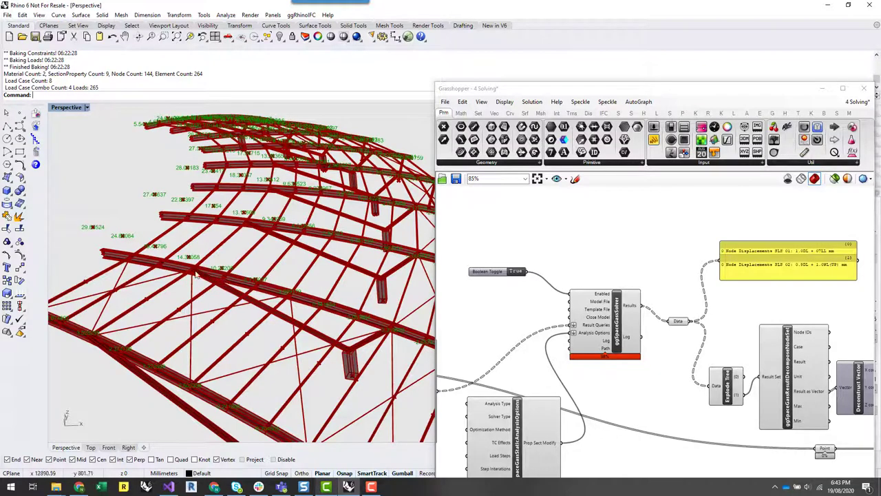
{"action": "scroll", "coordinate": [218, 272], "scroll_direction": "down", "scroll_amount": 2}
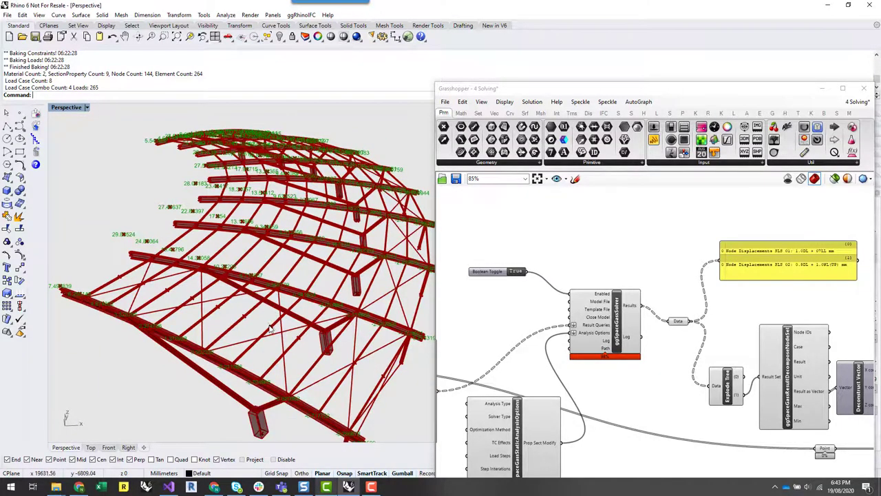
{"action": "right_click_drag", "start_coordinate": [269, 328], "coordinate": [280, 325]}
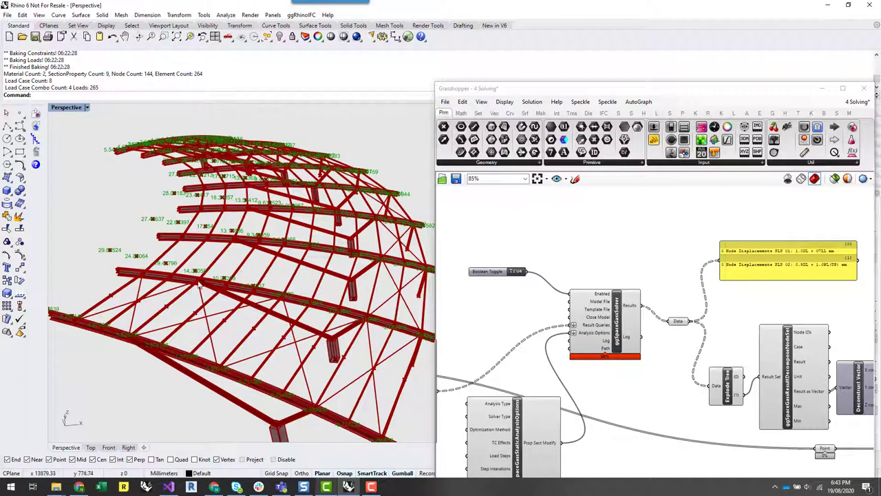
{"action": "scroll", "coordinate": [203, 292], "scroll_direction": "up", "scroll_amount": 2}
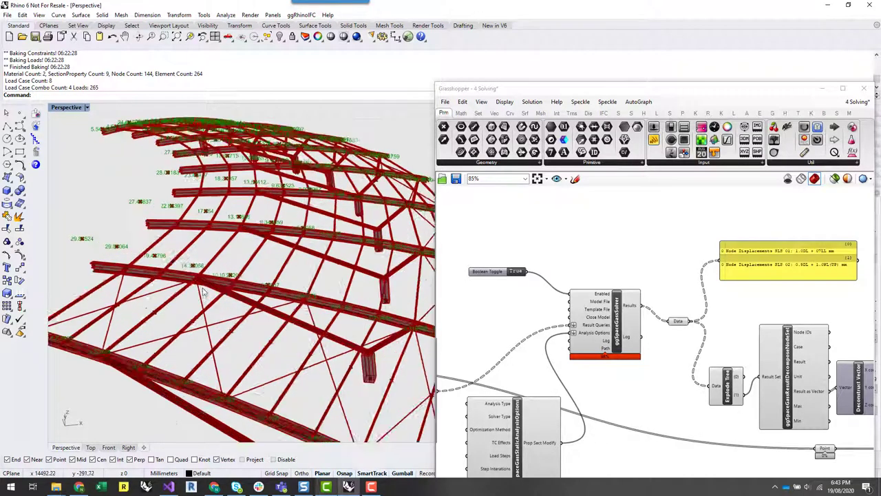
{"action": "scroll", "coordinate": [204, 292], "scroll_direction": "up", "scroll_amount": 1}
{"action": "scroll", "coordinate": [252, 290], "scroll_direction": "down", "scroll_amount": 2}
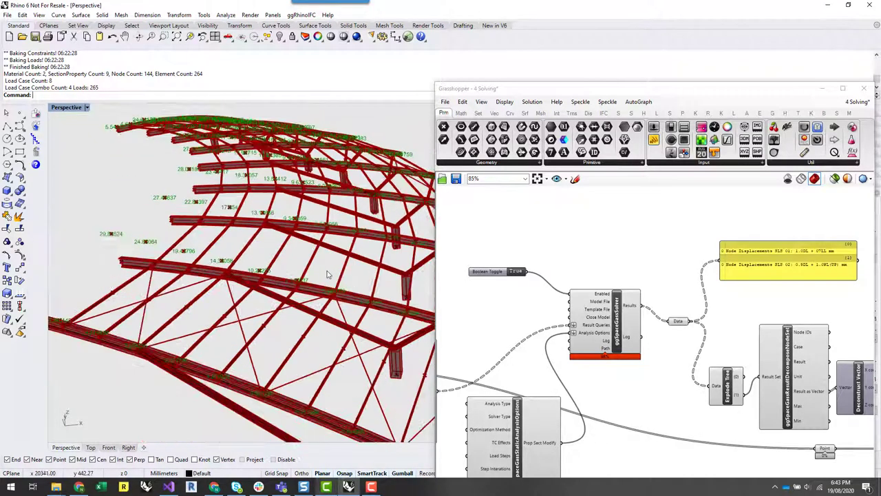
Step: Internalise the solver results in the Data parameter and set the solver's Boolean Toggle to False
{"action": "scroll", "coordinate": [636, 372], "scroll_direction": "down", "scroll_amount": 4}
{"action": "scroll", "coordinate": [720, 383], "scroll_direction": "up", "scroll_amount": 4}
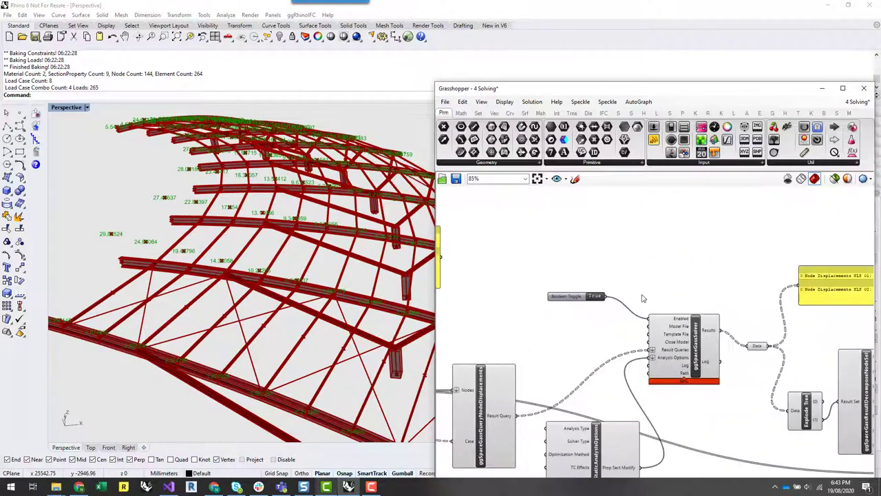
{"action": "left_click", "coordinate": [596, 296]}
{"action": "right_click", "coordinate": [755, 344]}
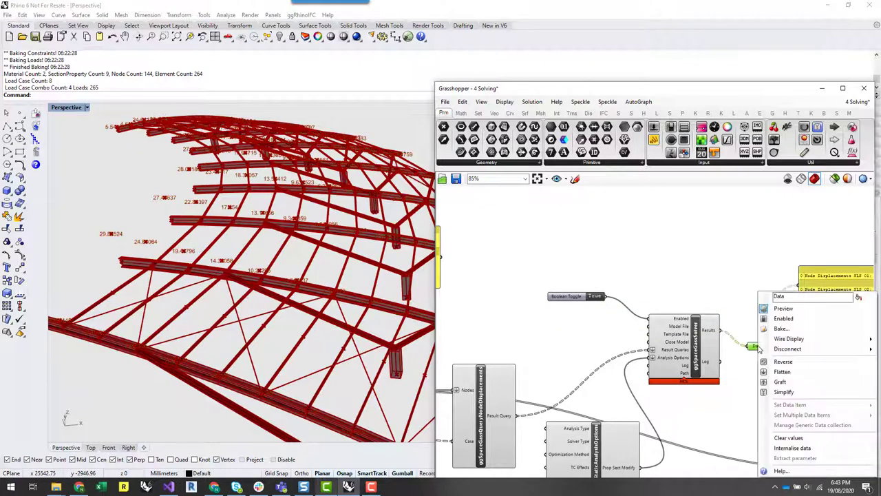
{"action": "left_click", "coordinate": [793, 448]}
{"action": "left_click_drag", "start_coordinate": [760, 349], "coordinate": [764, 329]}
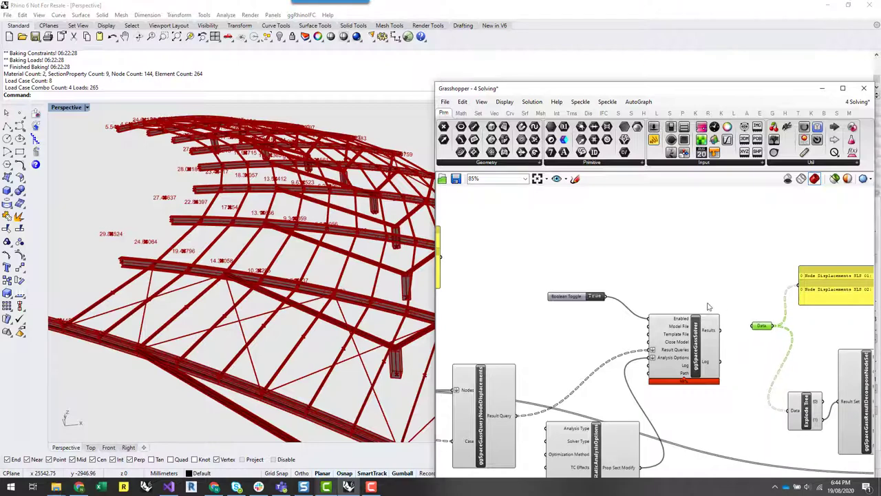
{"action": "double_click", "coordinate": [593, 301]}
{"action": "scroll", "coordinate": [680, 303], "scroll_direction": "down", "scroll_amount": 4}
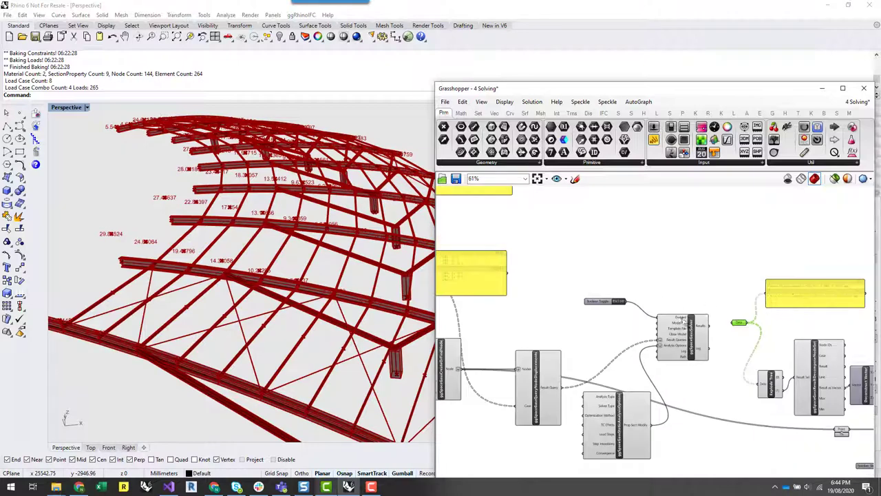
Step: Set the Front Cantilever slider to 0.719 and check the roof's revised column support positions
{"action": "scroll", "coordinate": [679, 300], "scroll_direction": "down", "scroll_amount": 1}
{"action": "right_click_drag", "start_coordinate": [585, 395], "coordinate": [739, 383]}
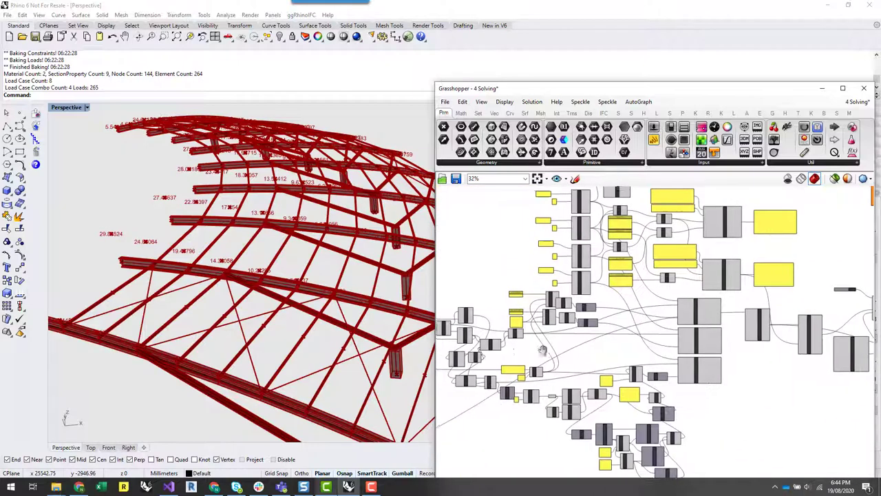
{"action": "right_click_drag", "start_coordinate": [542, 351], "coordinate": [678, 352]}
{"action": "right_click_drag", "start_coordinate": [469, 361], "coordinate": [777, 362]}
{"action": "right_click_drag", "start_coordinate": [586, 356], "coordinate": [866, 361]}
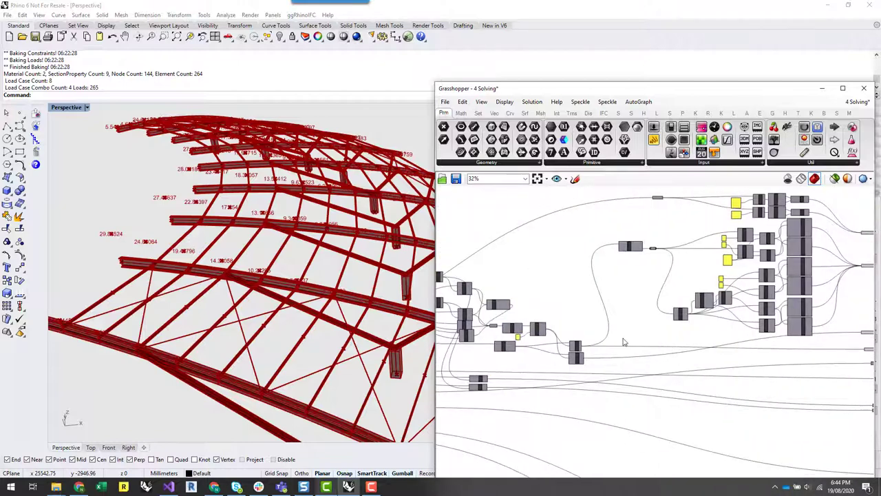
{"action": "right_click_drag", "start_coordinate": [624, 340], "coordinate": [851, 350]}
{"action": "scroll", "coordinate": [575, 275], "scroll_direction": "up", "scroll_amount": 8}
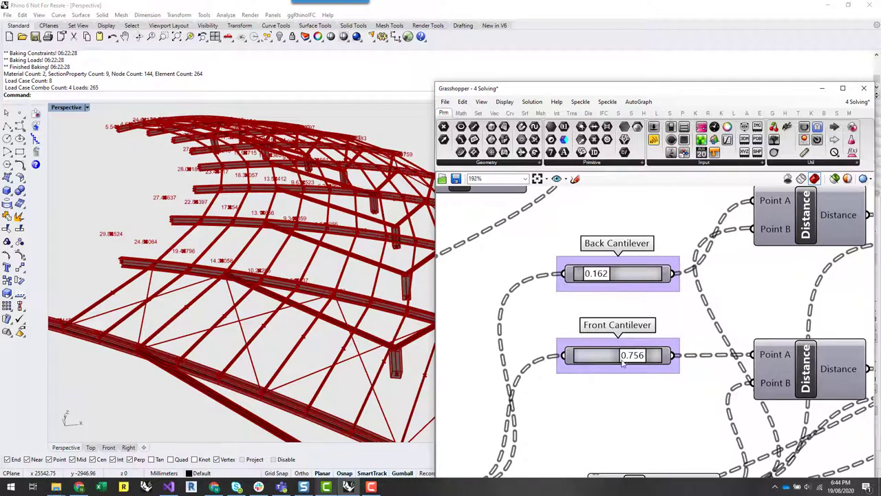
{"action": "left_click_drag", "start_coordinate": [637, 363], "coordinate": [634, 363]}
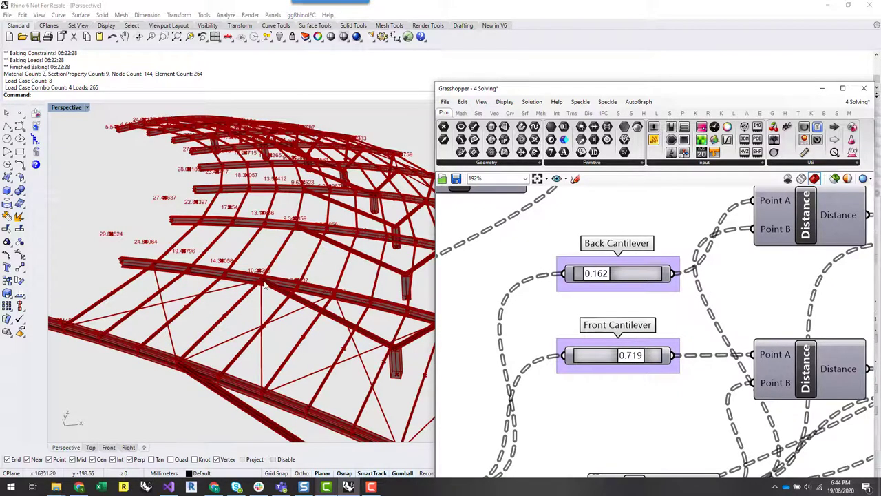
{"action": "scroll", "coordinate": [258, 286], "scroll_direction": "down", "scroll_amount": 4}
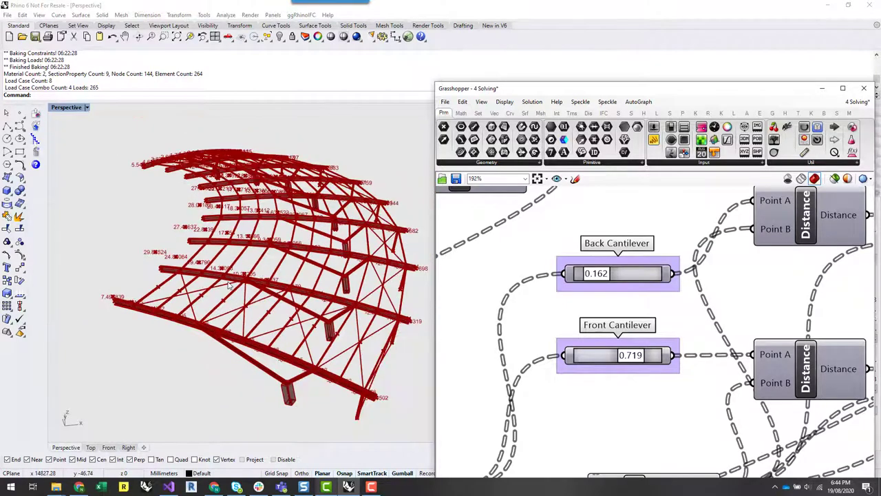
{"action": "right_click_drag", "start_coordinate": [209, 415], "coordinate": [227, 395]}
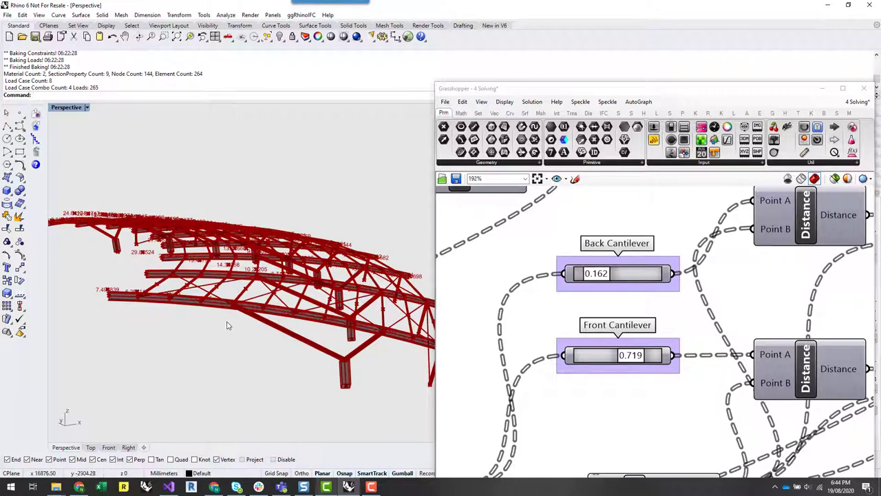
{"action": "scroll", "coordinate": [231, 325], "scroll_direction": "up", "scroll_amount": 2}
{"action": "right_click_drag", "start_coordinate": [231, 324], "coordinate": [172, 364]}
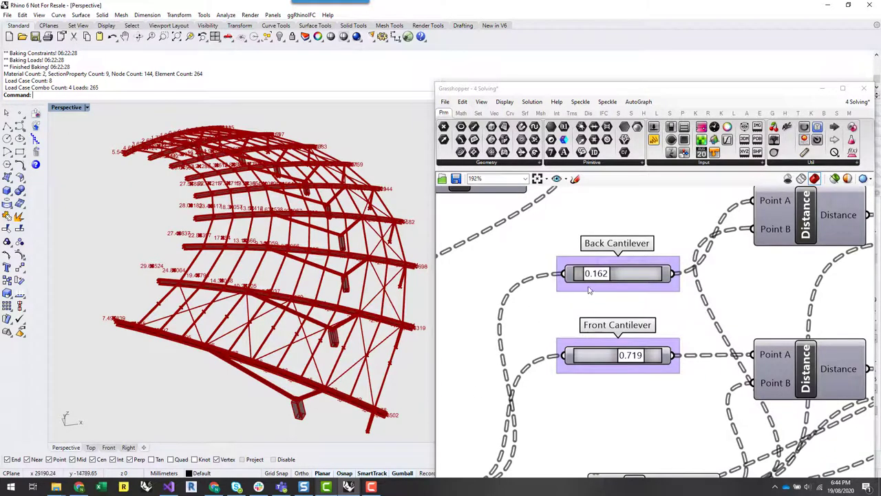
Step: Set the Front Height panel value to 5500 and check the reshaped roof
{"action": "scroll", "coordinate": [587, 294], "scroll_direction": "down", "scroll_amount": 3}
{"action": "right_click_drag", "start_coordinate": [565, 392], "coordinate": [650, 390]}
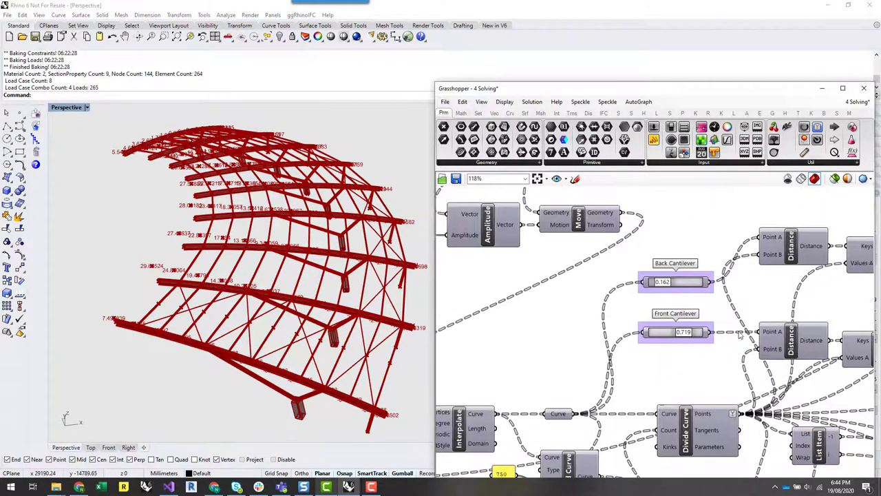
{"action": "scroll", "coordinate": [563, 262], "scroll_direction": "down", "scroll_amount": 4}
{"action": "scroll", "coordinate": [509, 393], "scroll_direction": "up", "scroll_amount": 4}
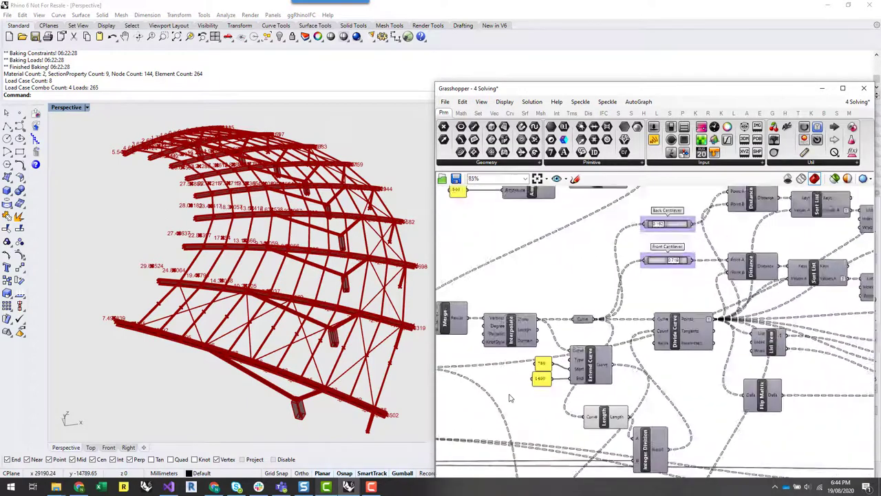
{"action": "scroll", "coordinate": [521, 384], "scroll_direction": "down", "scroll_amount": 3}
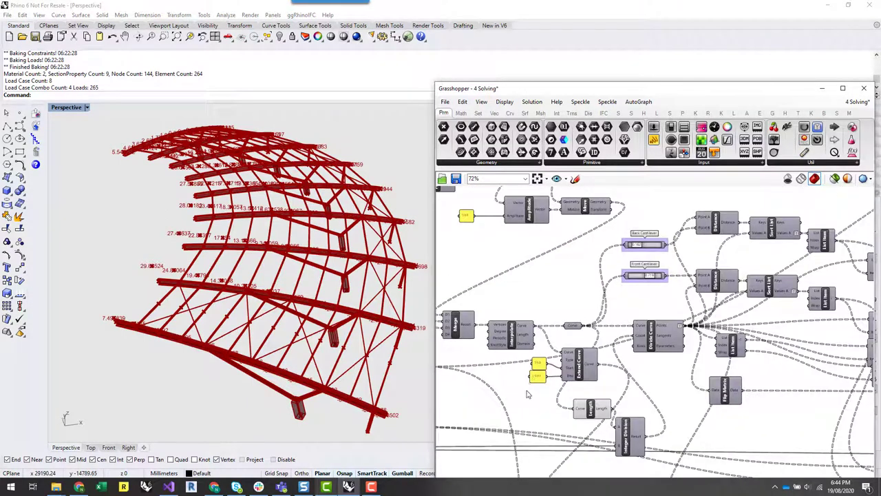
{"action": "scroll", "coordinate": [544, 309], "scroll_direction": "down", "scroll_amount": 3}
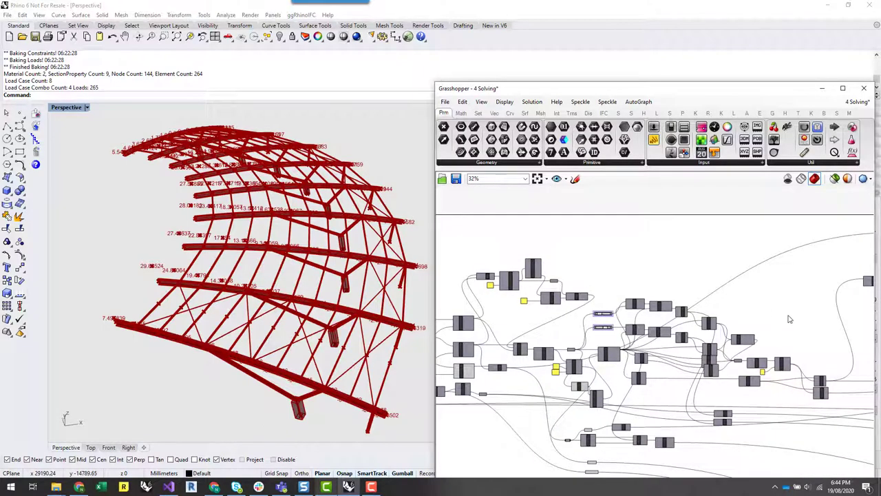
{"action": "right_click_drag", "start_coordinate": [785, 314], "coordinate": [804, 305]}
{"action": "right_click_drag", "start_coordinate": [515, 377], "coordinate": [660, 373]}
{"action": "scroll", "coordinate": [427, 347], "scroll_direction": "up", "scroll_amount": 7}
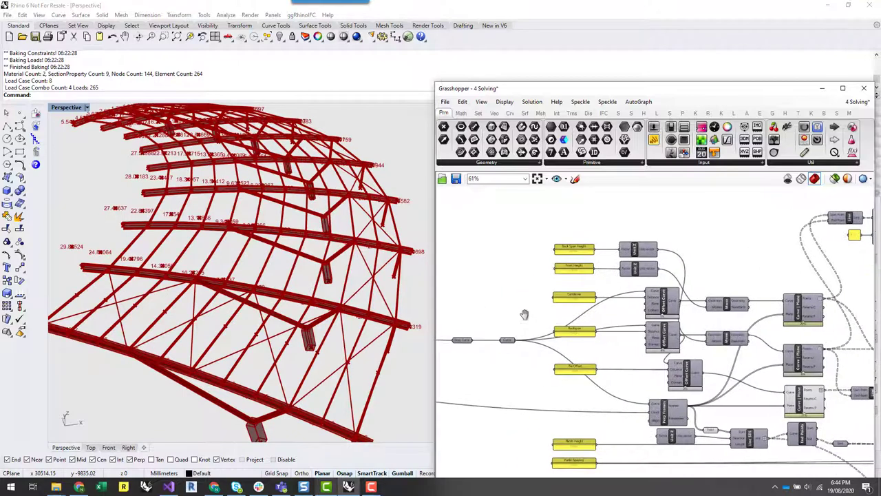
{"action": "right_click_drag", "start_coordinate": [618, 314], "coordinate": [621, 381]}
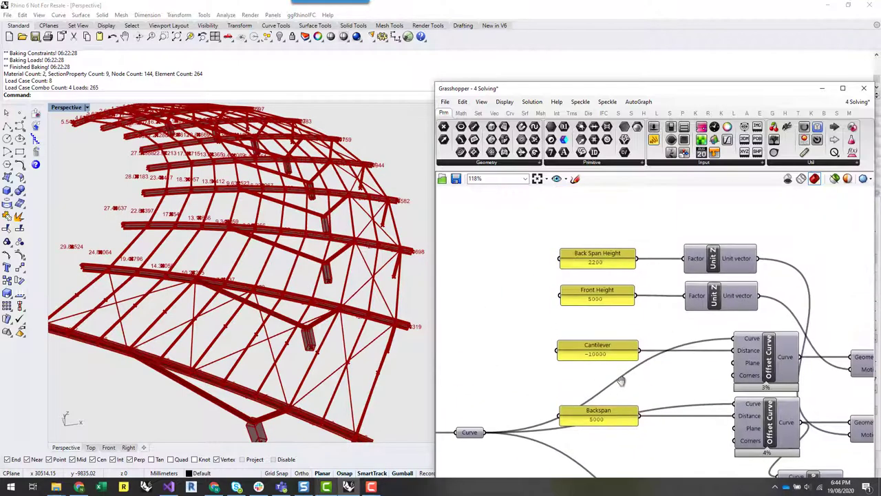
{"action": "scroll", "coordinate": [600, 301], "scroll_direction": "up", "scroll_amount": 1}
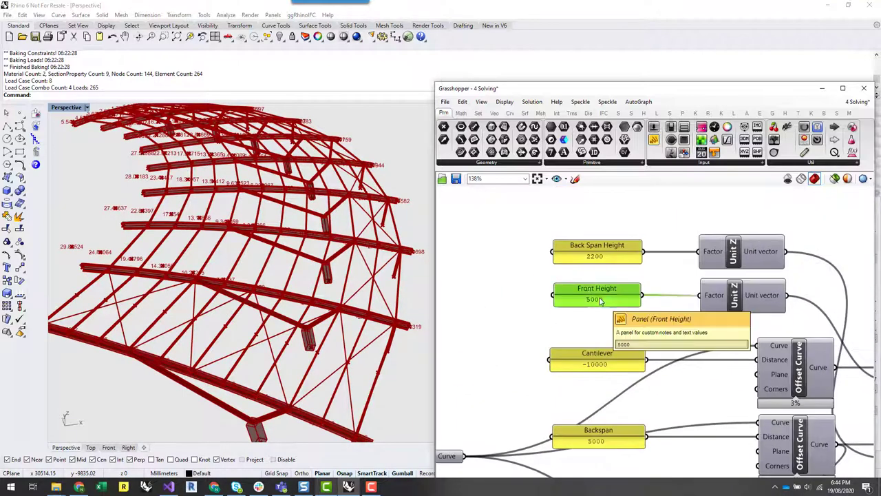
{"action": "double_click", "coordinate": [599, 299]}
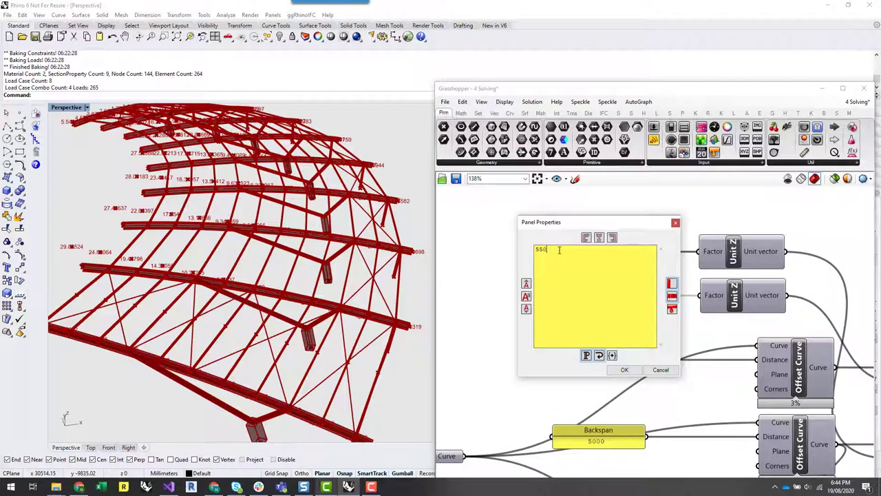
{"action": "type", "text": "5500"}
{"action": "left_click", "coordinate": [624, 369]}
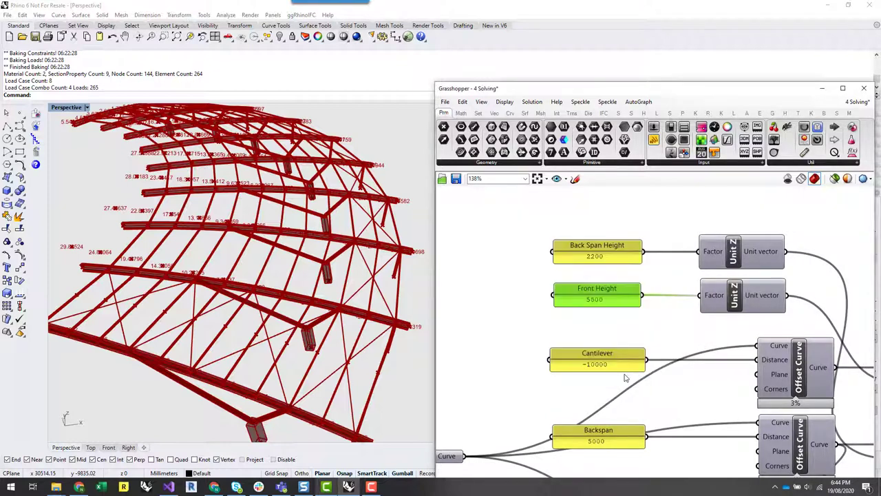
{"action": "right_click_drag", "start_coordinate": [185, 417], "coordinate": [172, 289]}
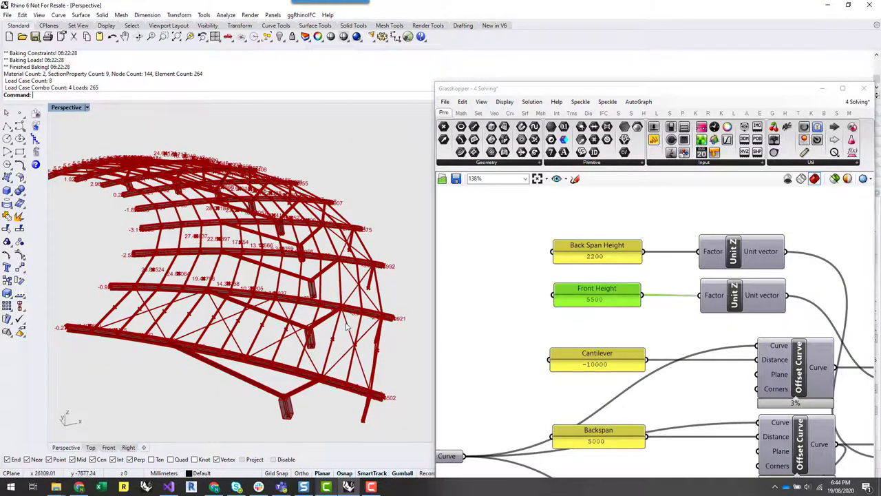
{"action": "right_click_drag", "start_coordinate": [318, 256], "coordinate": [296, 389]}
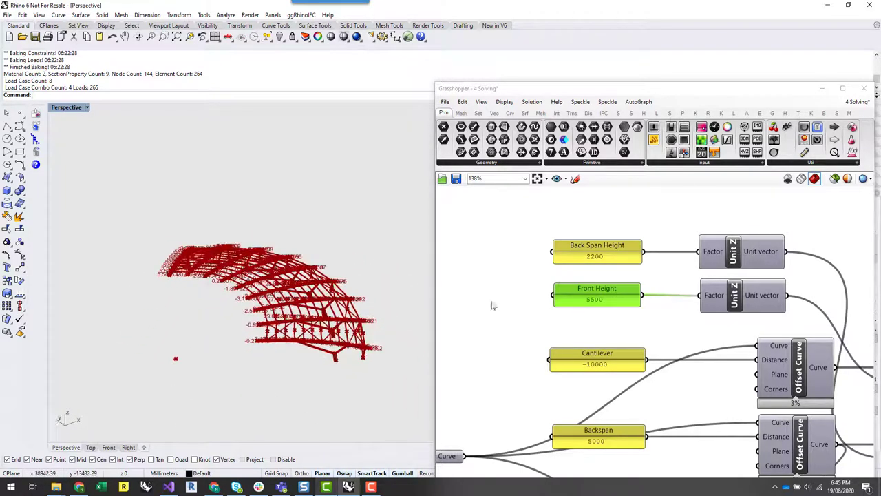
Step: Set the ggSpaceGassSolver's Boolean Toggle to True to solve the revised roof
{"action": "left_click", "coordinate": [521, 298]}
{"action": "scroll", "coordinate": [531, 310], "scroll_direction": "down", "scroll_amount": 8}
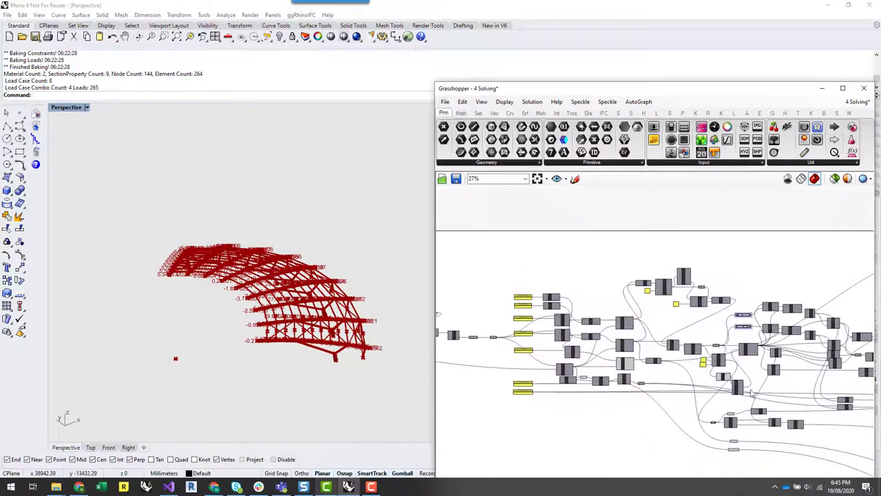
{"action": "right_click_drag", "start_coordinate": [752, 393], "coordinate": [485, 367]}
{"action": "right_click_drag", "start_coordinate": [799, 366], "coordinate": [522, 367]}
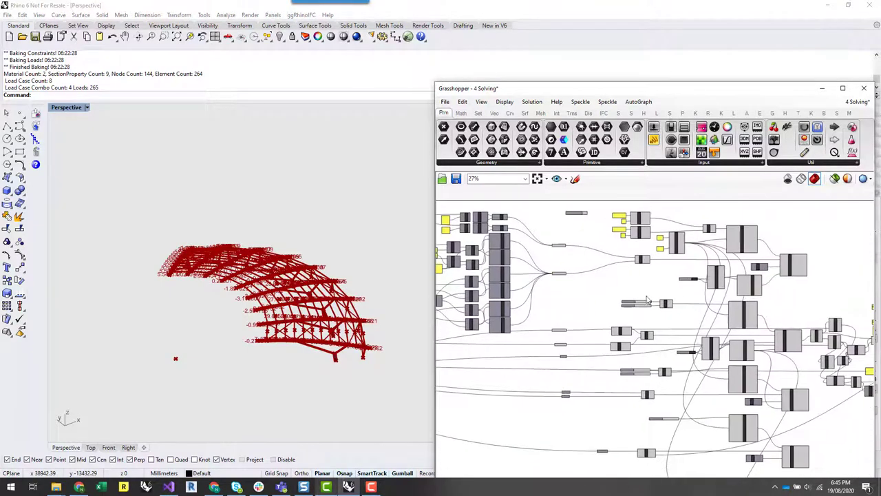
{"action": "right_click_drag", "start_coordinate": [802, 300], "coordinate": [519, 327]}
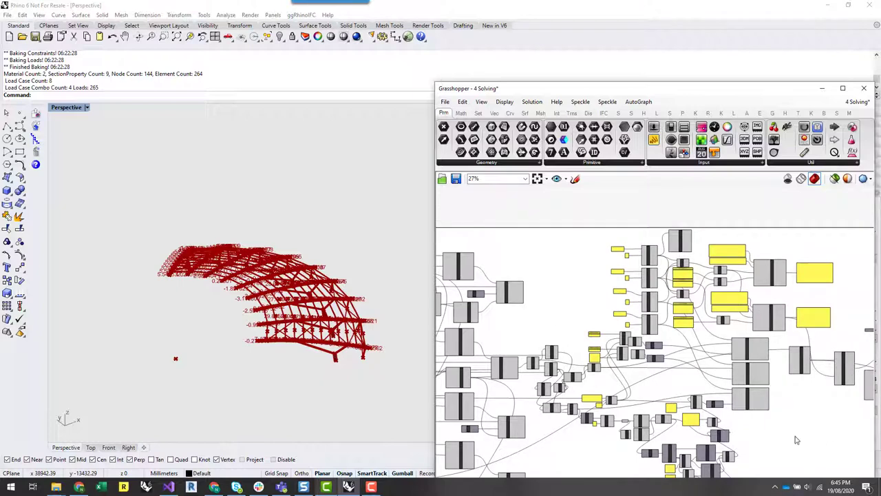
{"action": "scroll", "coordinate": [689, 413], "scroll_direction": "up", "scroll_amount": 5}
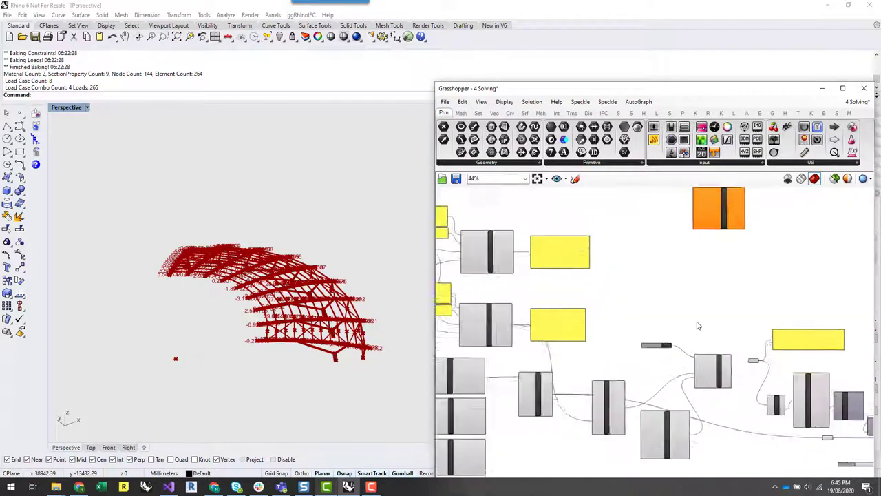
{"action": "scroll", "coordinate": [664, 359], "scroll_direction": "up", "scroll_amount": 1}
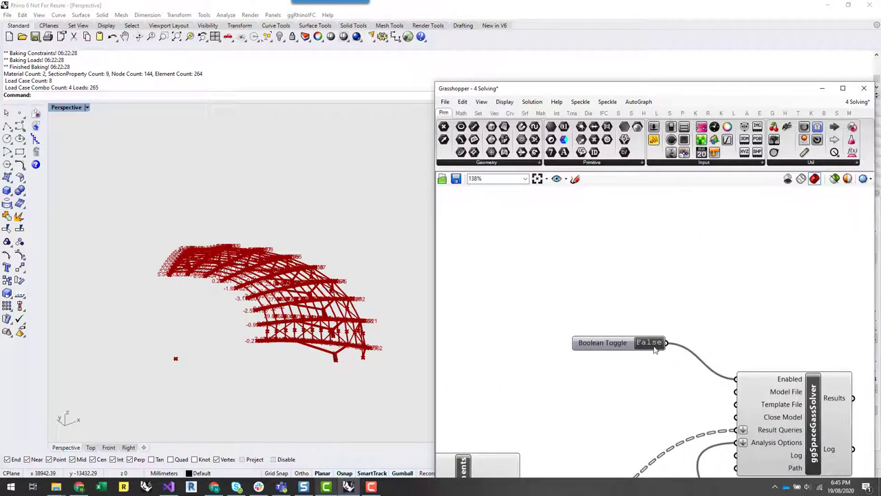
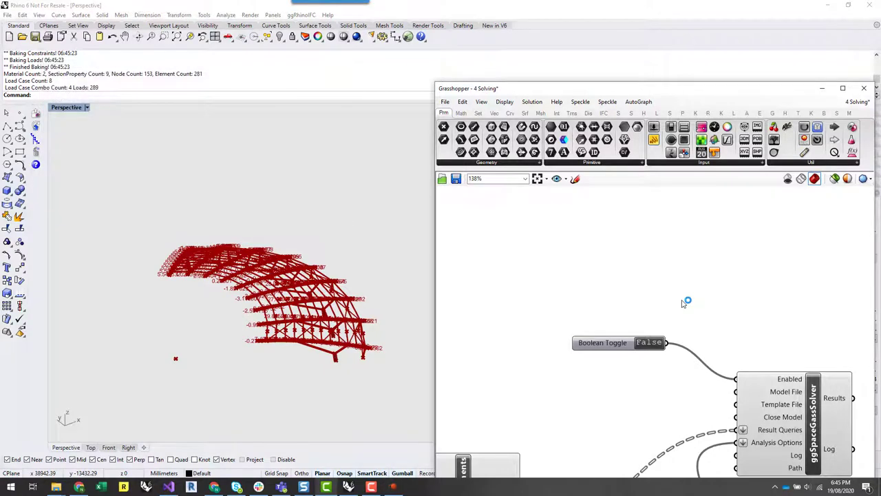
Step: Add a second Data parameter beside the solver and connect the ggSpaceGassSolver Results output to it
{"action": "right_click_drag", "start_coordinate": [677, 298], "coordinate": [630, 288]}
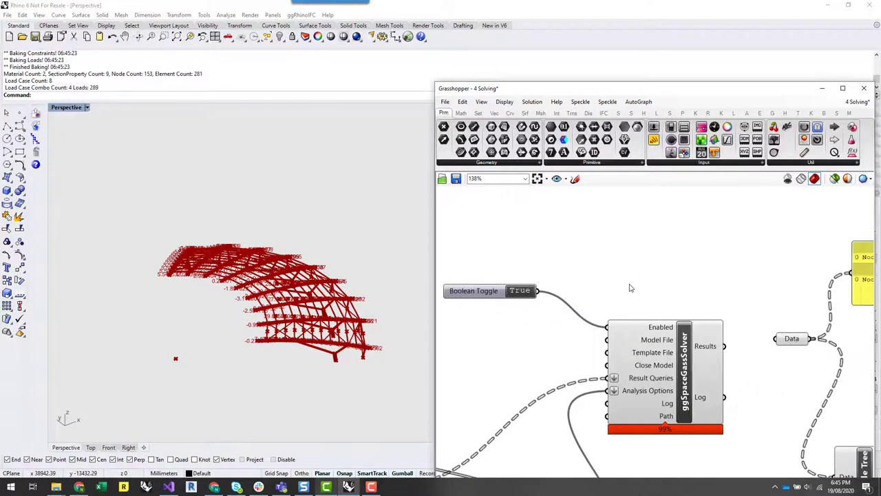
{"action": "right_click_drag", "start_coordinate": [773, 370], "coordinate": [687, 287]}
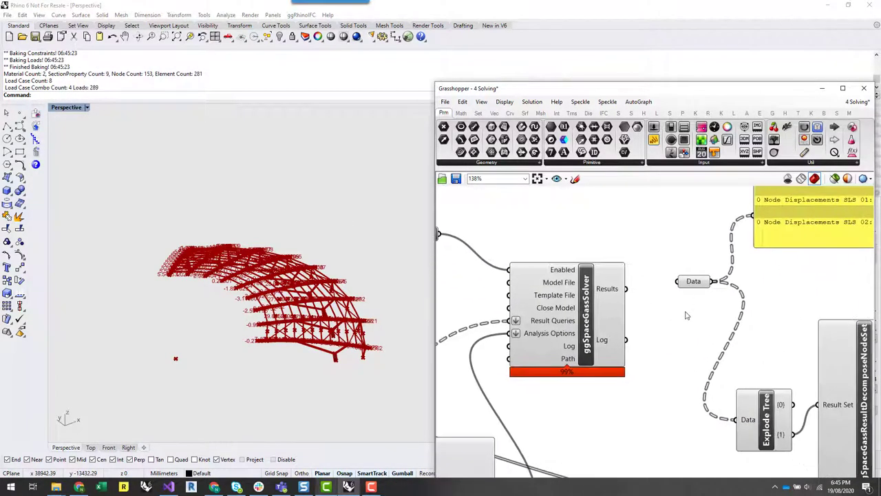
{"action": "double_click", "coordinate": [685, 315]}
{"action": "type", "text": "data"}
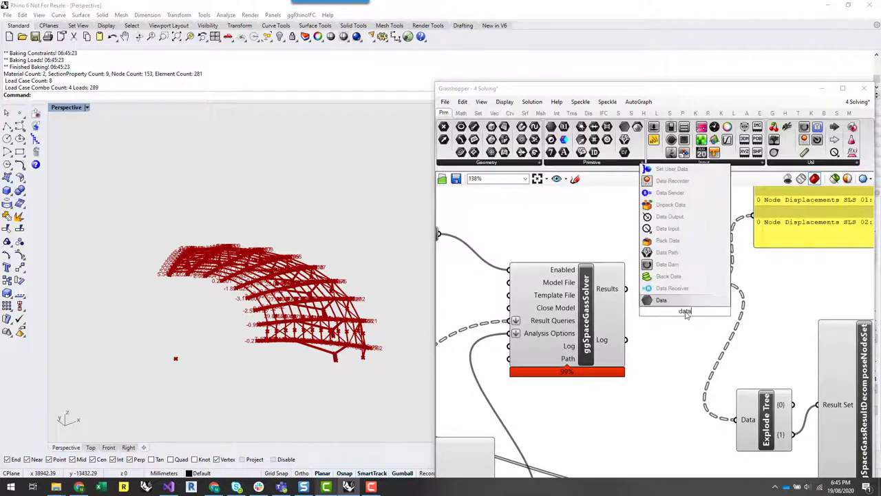
{"action": "key", "text": "Return"}
{"action": "left_click_drag", "start_coordinate": [625, 289], "coordinate": [681, 333]}
{"action": "left_click", "coordinate": [690, 369]}
Step: Move the Explode Tree component up, duplicate it below, and feed the copy's Data input from the new Data parameter
{"action": "scroll", "coordinate": [607, 301], "scroll_direction": "down", "scroll_amount": 5}
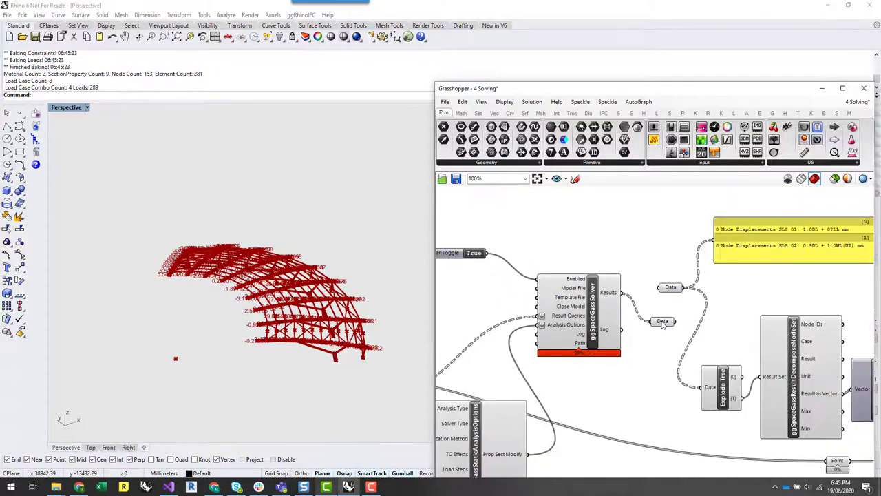
{"action": "scroll", "coordinate": [742, 400], "scroll_direction": "up", "scroll_amount": 3}
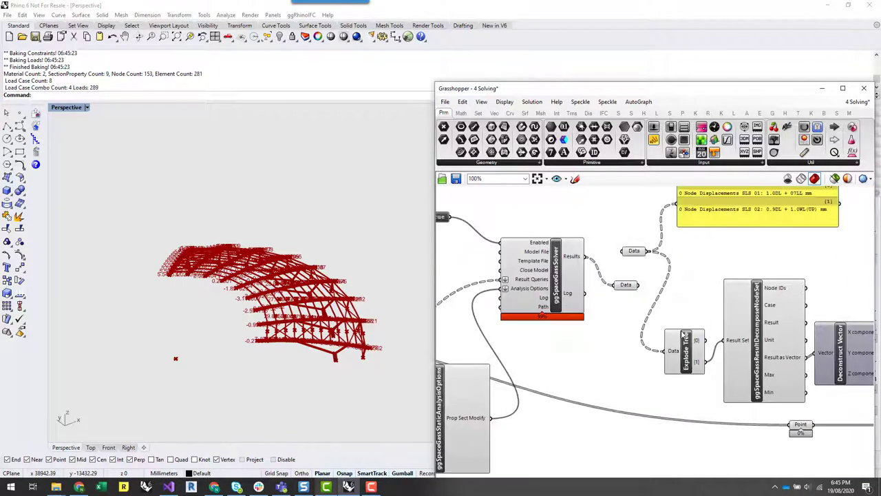
{"action": "left_click_drag", "start_coordinate": [676, 355], "coordinate": [659, 296]}
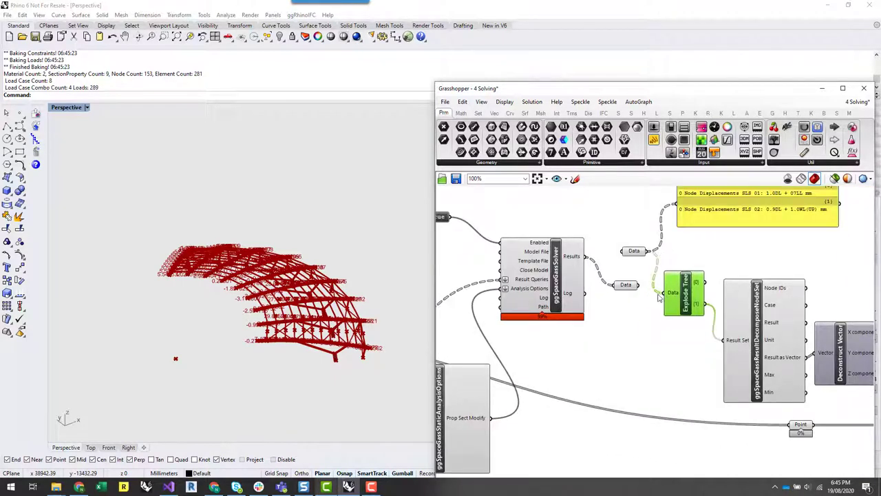
{"action": "key", "text": "ctrl+c"}
{"action": "key", "text": "ctrl+v"}
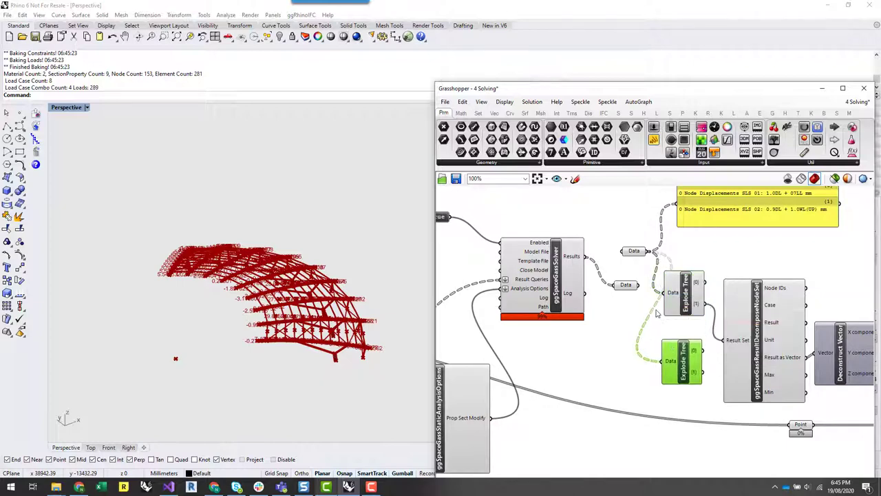
{"action": "left_click_drag", "start_coordinate": [639, 283], "coordinate": [658, 359]}
Step: Connect the copied Explode Tree's {1} output to the ggSpaceGassResultDecomposeNodeSet Result Set input and inspect the updated displacement tags at the beam ends
{"action": "right_click_drag", "start_coordinate": [691, 343], "coordinate": [632, 341]}
{"action": "scroll", "coordinate": [670, 343], "scroll_direction": "up", "scroll_amount": 3}
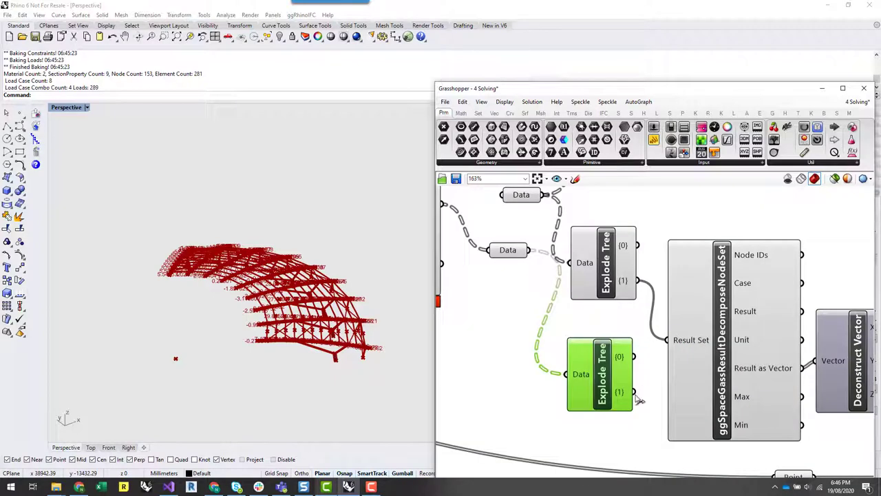
{"action": "left_click_drag", "start_coordinate": [639, 392], "coordinate": [610, 319]}
{"action": "left_click_drag", "start_coordinate": [638, 393], "coordinate": [666, 340]}
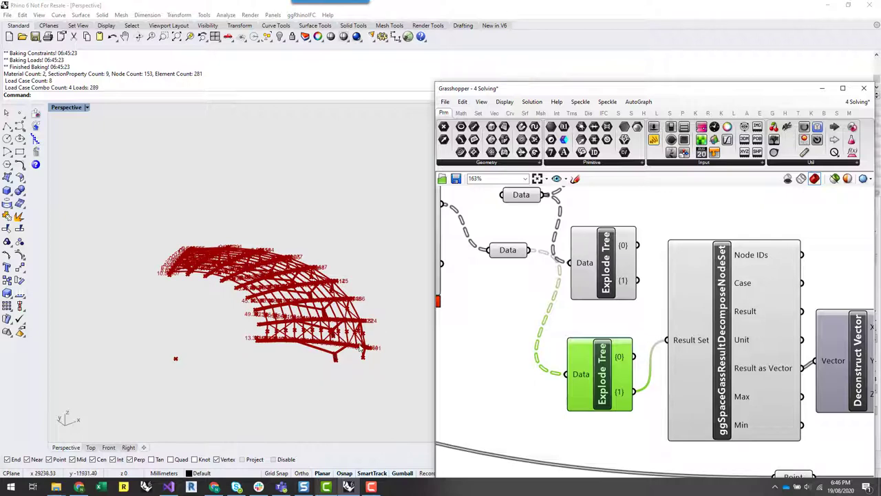
{"action": "scroll", "coordinate": [267, 315], "scroll_direction": "up", "scroll_amount": 6}
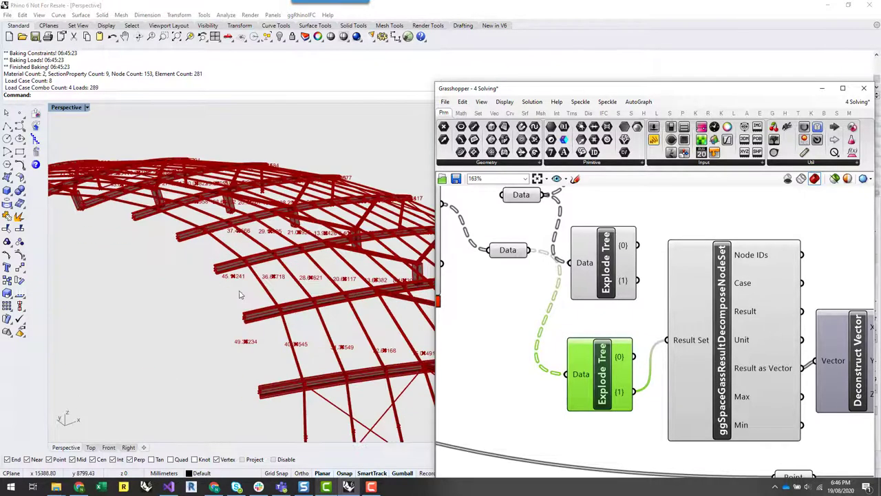
{"action": "scroll", "coordinate": [258, 345], "scroll_direction": "up", "scroll_amount": 3}
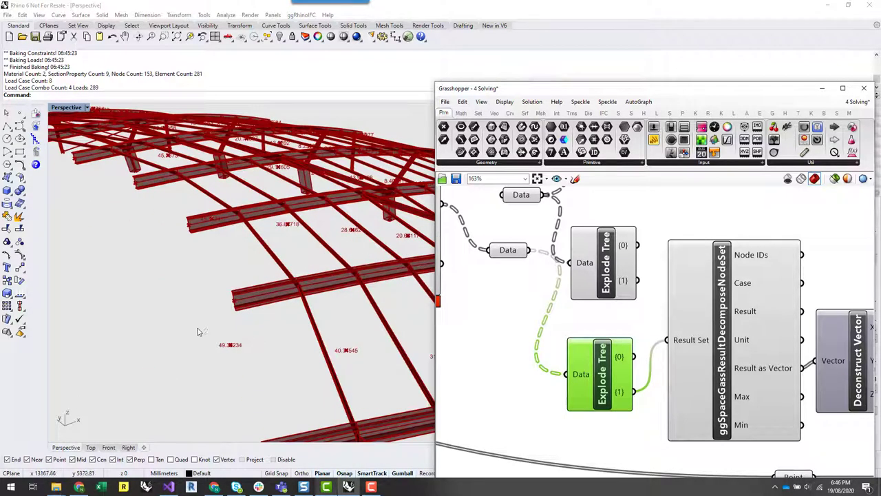
Step: Reconnect the original Explode Tree's {1} output to the ggSpaceGassResultDecomposeNodeSet Result Set input and compare the displacement tags at the beam ends
{"action": "scroll", "coordinate": [200, 331], "scroll_direction": "down", "scroll_amount": 2}
{"action": "right_click_drag", "start_coordinate": [222, 336], "coordinate": [257, 250]}
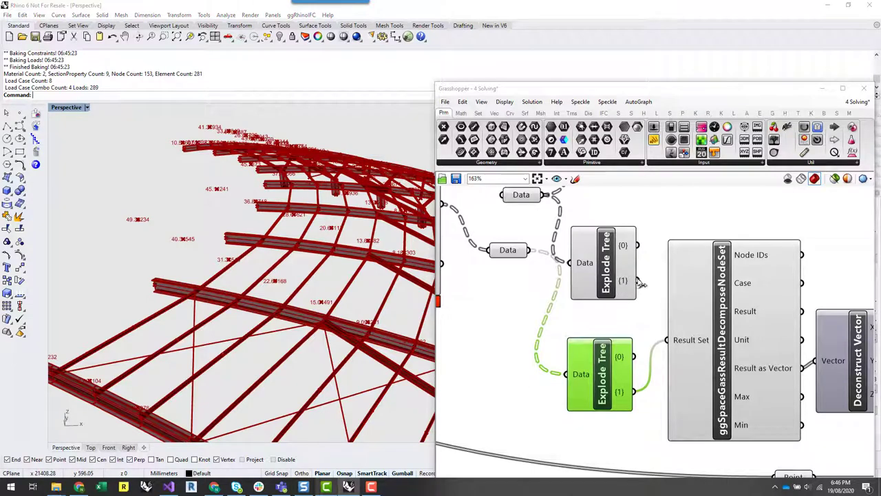
{"action": "left_click_drag", "start_coordinate": [637, 280], "coordinate": [666, 340]}
{"action": "scroll", "coordinate": [293, 281], "scroll_direction": "up", "scroll_amount": 2}
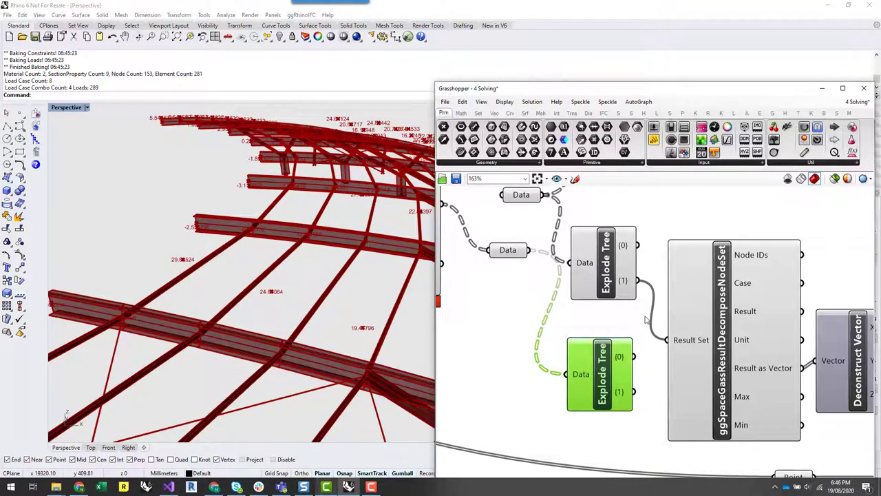
Step: Examine how the ggSpaceGassSolver, the two Data parameters and both Explode Trees are wired into the result decomposition
{"action": "scroll", "coordinate": [646, 319], "scroll_direction": "down", "scroll_amount": 4}
{"action": "scroll", "coordinate": [597, 313], "scroll_direction": "up", "scroll_amount": 3}
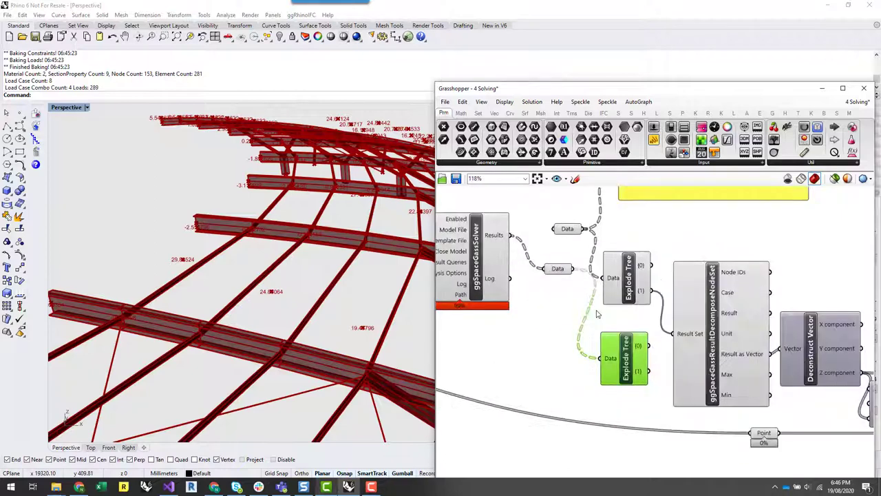
{"action": "scroll", "coordinate": [707, 320], "scroll_direction": "down", "scroll_amount": 4}
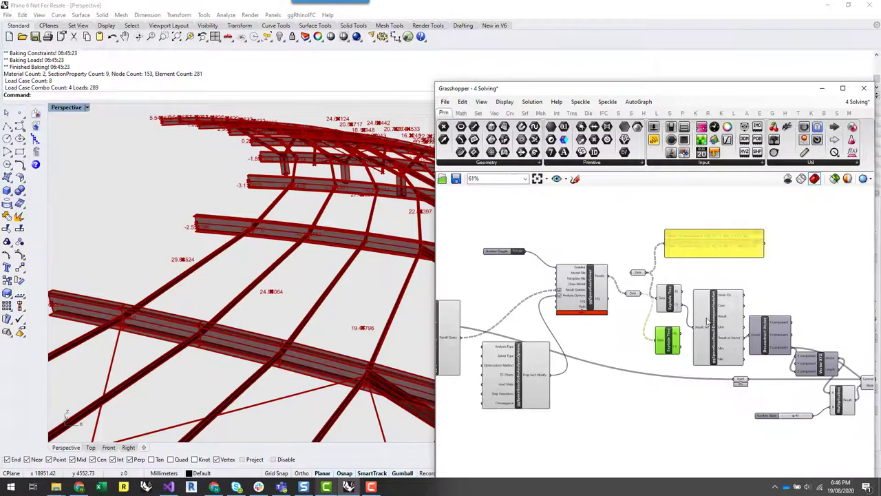
{"action": "scroll", "coordinate": [663, 315], "scroll_direction": "up", "scroll_amount": 1}
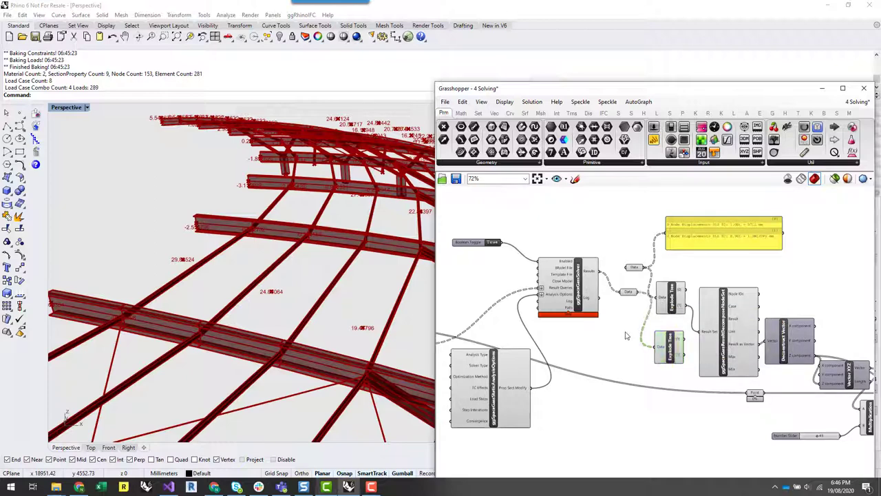
{"action": "scroll", "coordinate": [630, 339], "scroll_direction": "down", "scroll_amount": 2}
{"action": "scroll", "coordinate": [635, 332], "scroll_direction": "down", "scroll_amount": 2}
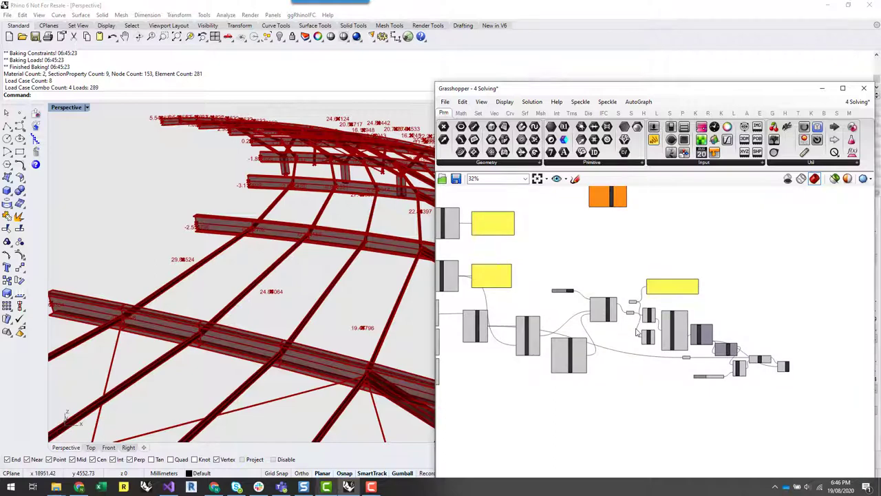
{"action": "scroll", "coordinate": [637, 332], "scroll_direction": "up", "scroll_amount": 4}
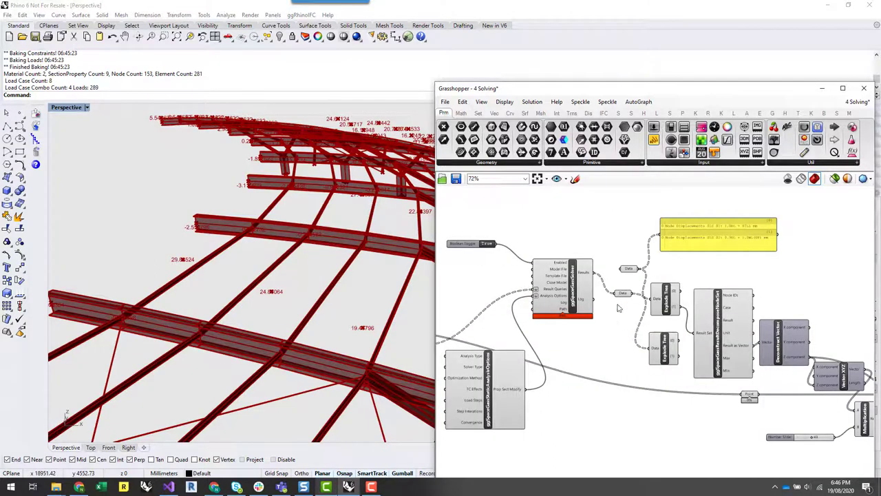
{"action": "scroll", "coordinate": [639, 315], "scroll_direction": "up", "scroll_amount": 2}
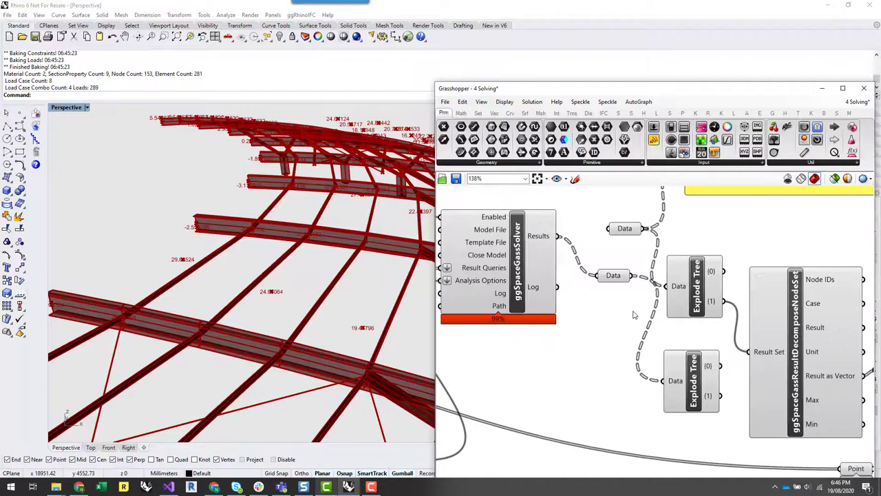
{"action": "scroll", "coordinate": [633, 316], "scroll_direction": "down", "scroll_amount": 2}
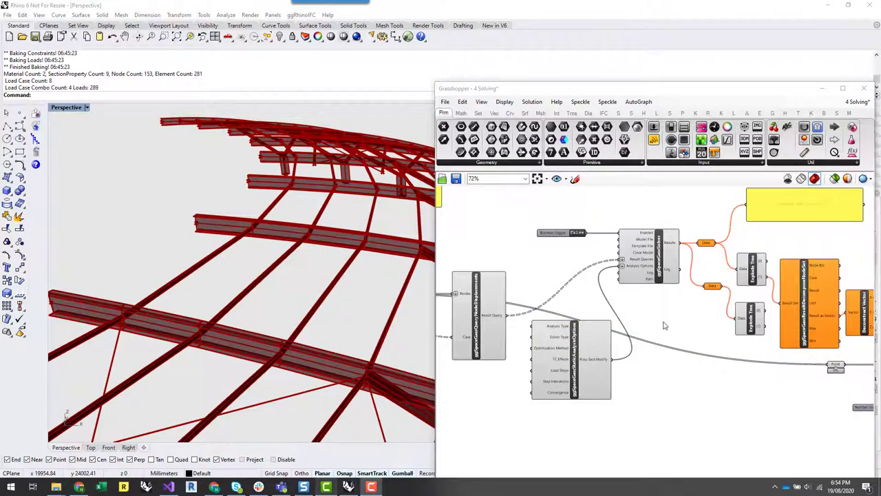
Step: Snap the Grasshopper window to full height in the half of the screen beside the Rhino viewport
{"action": "right_click_drag", "start_coordinate": [655, 318], "coordinate": [686, 329]}
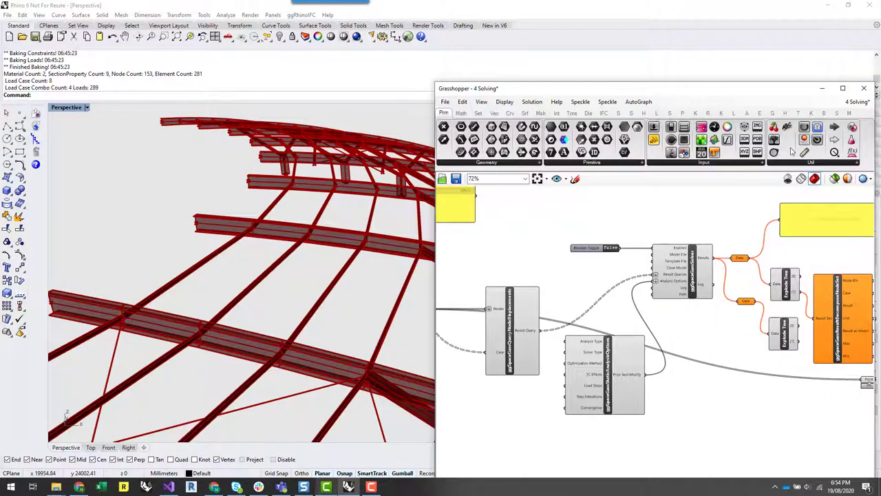
{"action": "left_click_drag", "start_coordinate": [735, 92], "coordinate": [880, 96]}
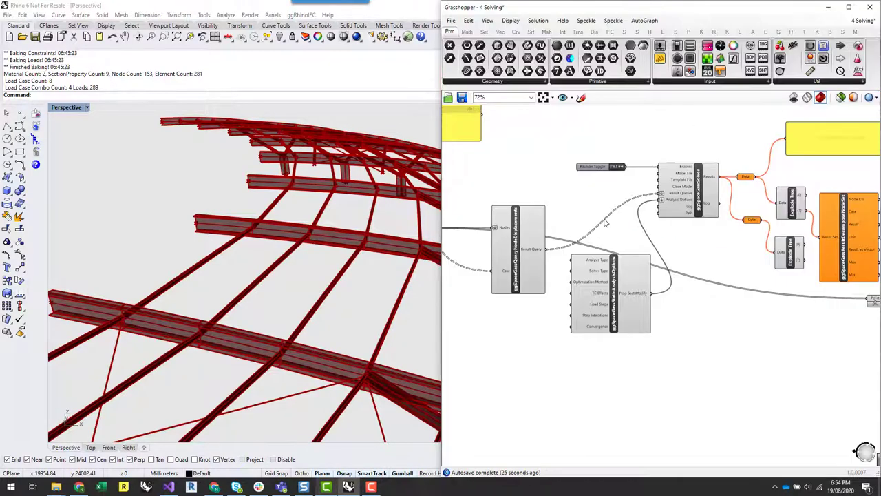
Step: Maximize the Grasshopper window and add a ggSpaceGassQueryNodeReactionForce component below the ggSpaceGassQueryNodeDisplacements component
{"action": "scroll", "coordinate": [572, 207], "scroll_direction": "down", "scroll_amount": 3}
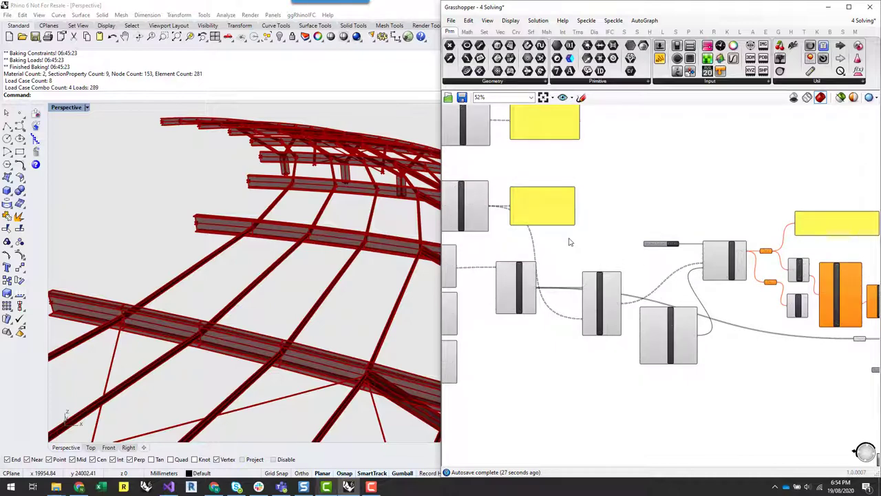
{"action": "scroll", "coordinate": [619, 298], "scroll_direction": "up", "scroll_amount": 2}
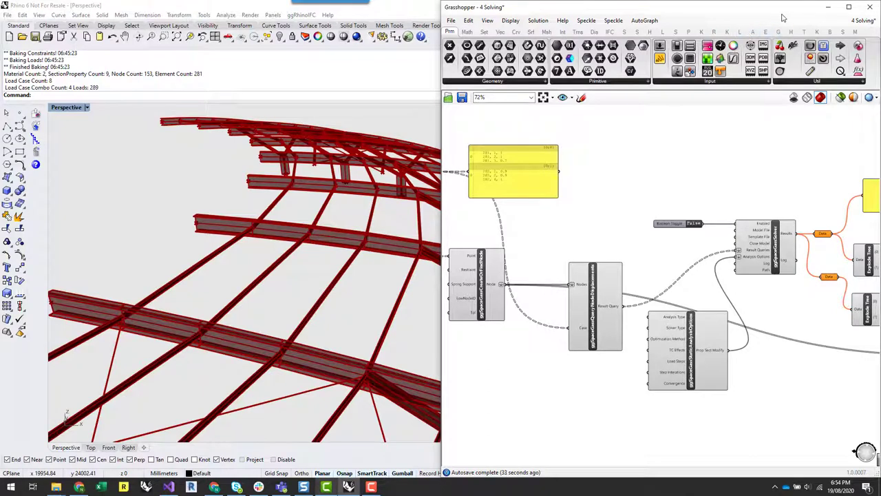
{"action": "left_click", "coordinate": [676, 32]}
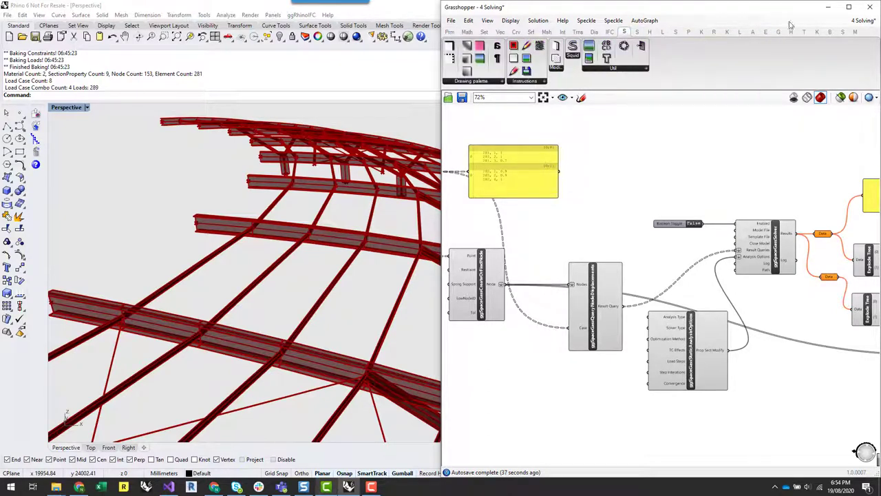
{"action": "left_click", "coordinate": [848, 7]}
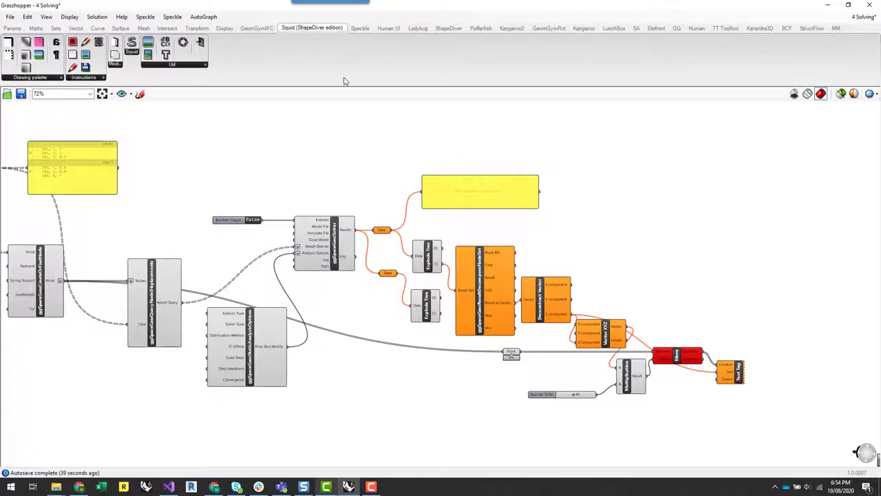
{"action": "right_click_drag", "start_coordinate": [331, 108], "coordinate": [480, 119]}
{"action": "left_click", "coordinate": [636, 28]}
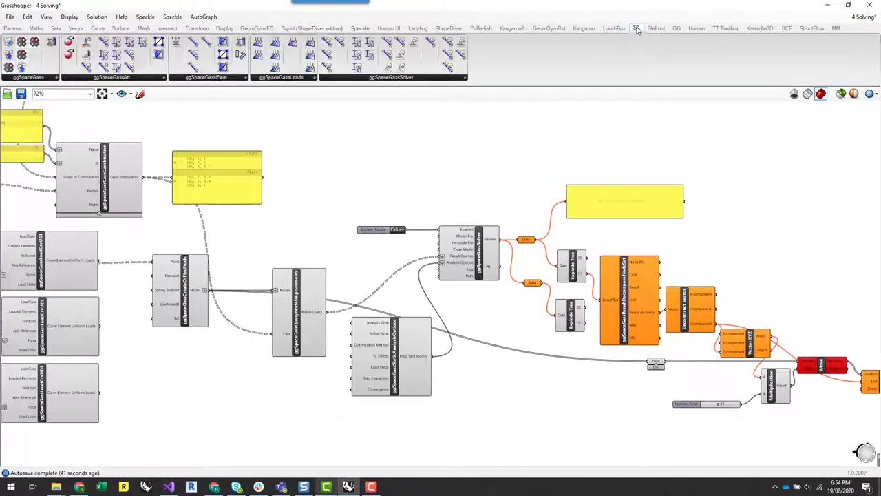
{"action": "left_click", "coordinate": [398, 78]}
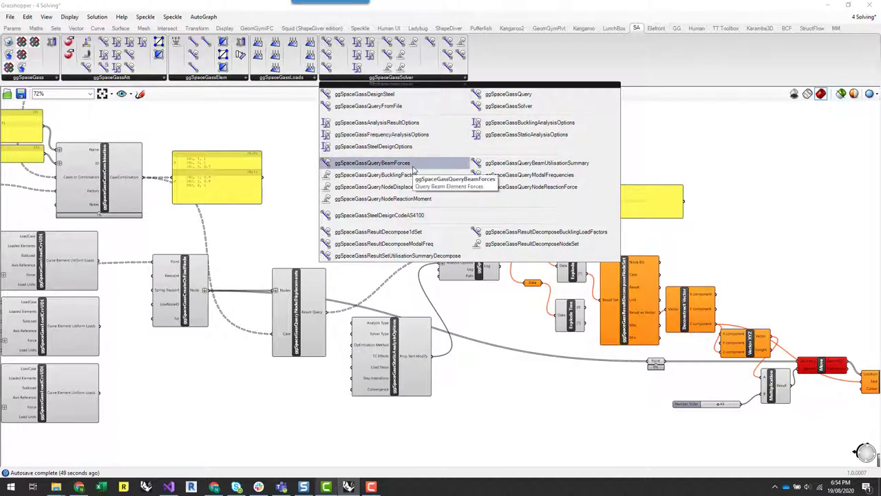
{"action": "left_click", "coordinate": [538, 190]}
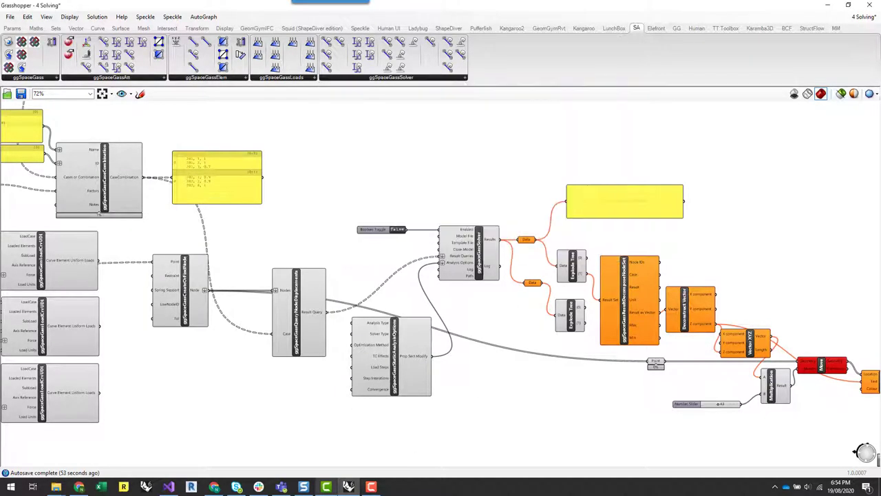
{"action": "left_click", "coordinate": [282, 410]}
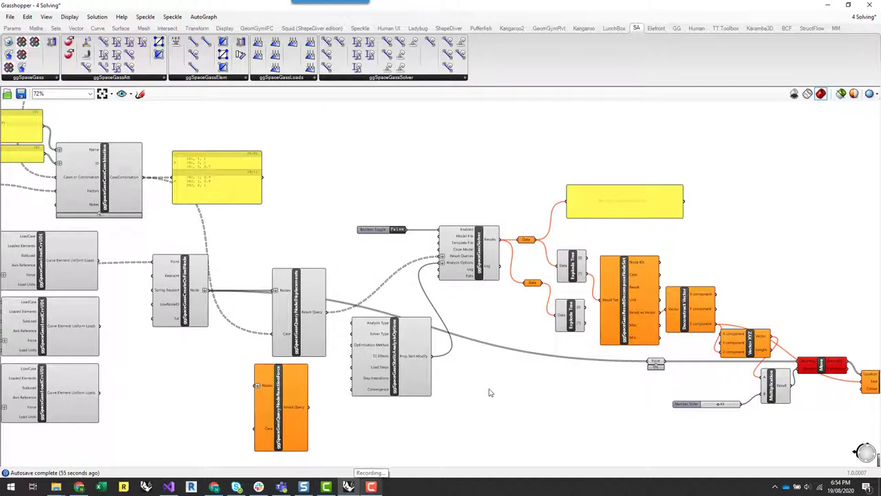
Step: Align the ggSpaceGassQueryNodeReactionForce component directly beneath the ggSpaceGassQueryNodeDisplacements component
{"action": "right_click_drag", "start_coordinate": [374, 437], "coordinate": [496, 409]}
{"action": "scroll", "coordinate": [400, 402], "scroll_direction": "up", "scroll_amount": 2}
{"action": "left_click_drag", "start_coordinate": [398, 384], "coordinate": [424, 384]}
{"action": "left_click", "coordinate": [467, 405]}
Step: Duplicate the ggSpaceGassCreateOrFindNode component that feeds the displacements query and place the copy beside the reaction force query
{"action": "scroll", "coordinate": [689, 404], "scroll_direction": "down", "scroll_amount": 3}
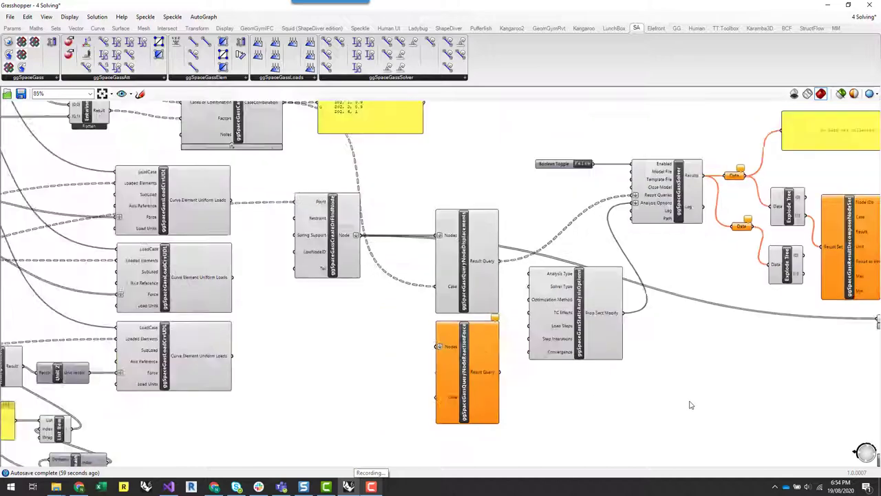
{"action": "right_click_drag", "start_coordinate": [432, 361], "coordinate": [476, 350]}
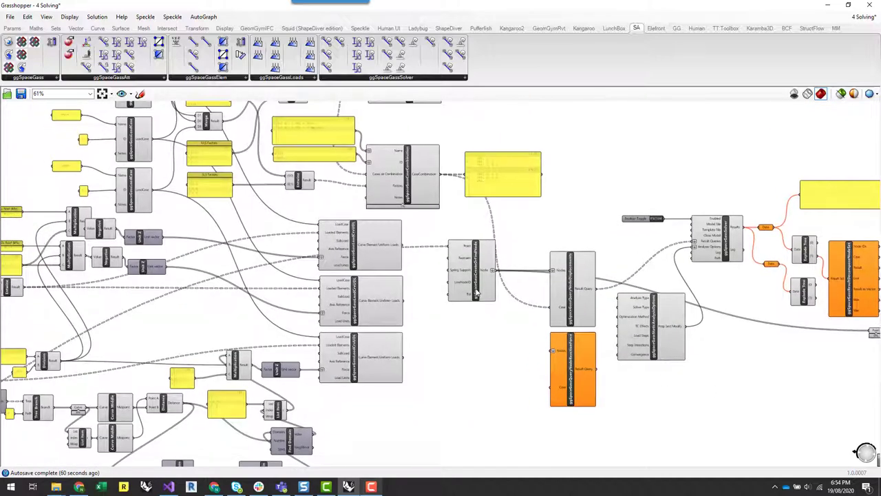
{"action": "left_click", "coordinate": [475, 293]}
{"action": "key", "text": "ctrl+c"}
{"action": "key", "text": "ctrl+v"}
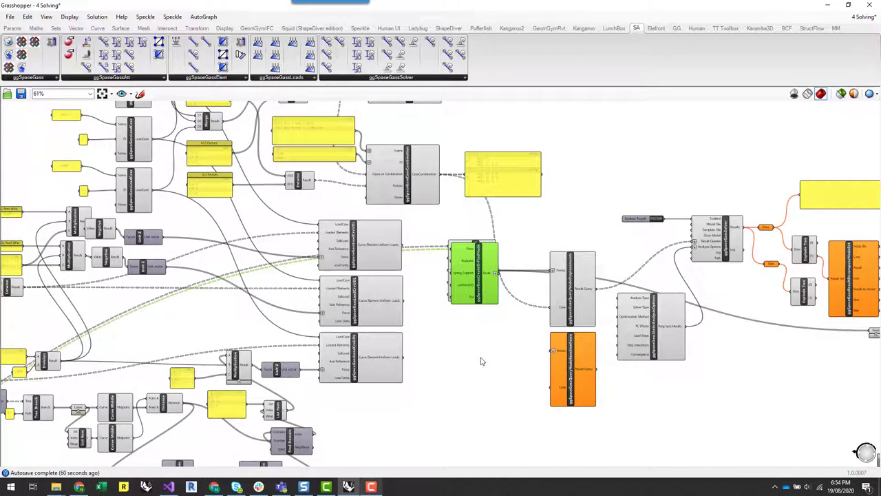
{"action": "left_click_drag", "start_coordinate": [474, 294], "coordinate": [484, 373], "text": "alt"}
{"action": "left_click", "coordinate": [492, 405]}
{"action": "scroll", "coordinate": [506, 395], "scroll_direction": "up", "scroll_amount": 3}
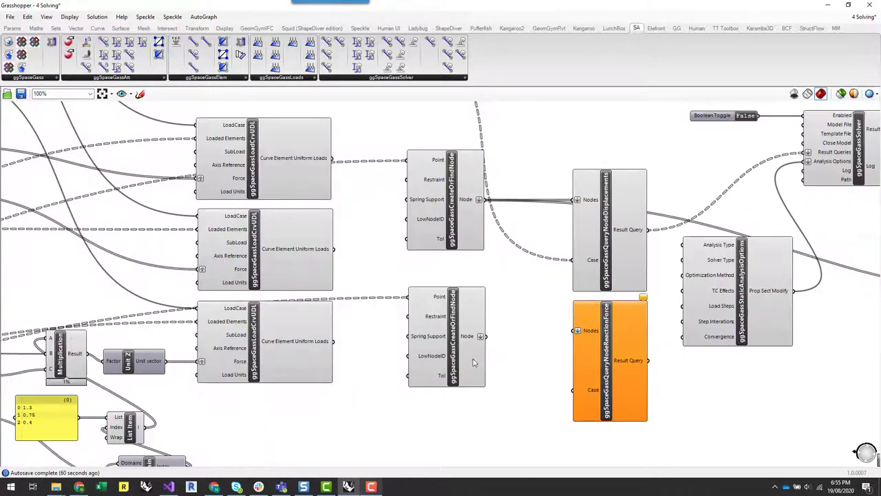
{"action": "left_click", "coordinate": [456, 343]}
{"action": "left_click", "coordinate": [548, 403]}
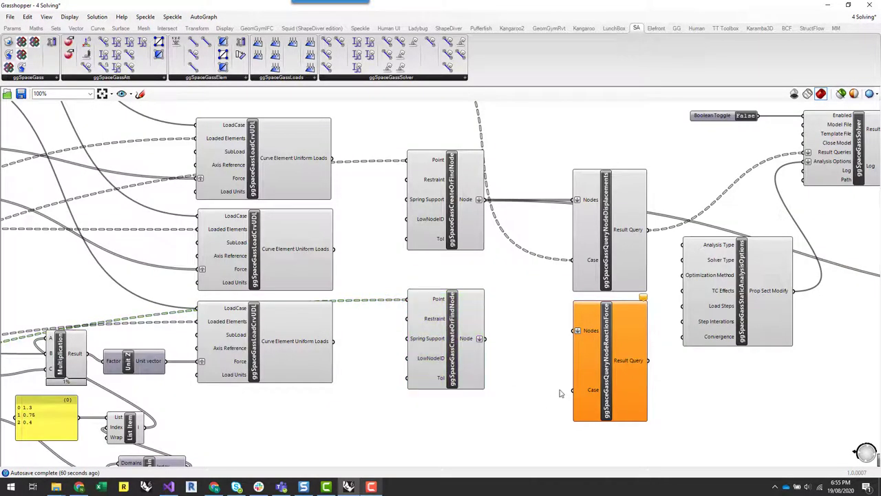
{"action": "scroll", "coordinate": [515, 330], "scroll_direction": "down", "scroll_amount": 3}
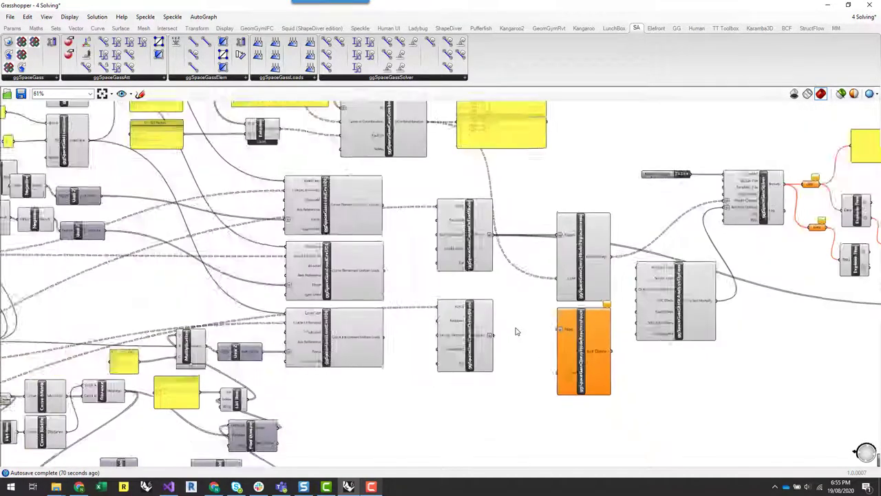
{"action": "scroll", "coordinate": [516, 331], "scroll_direction": "up", "scroll_amount": 4}
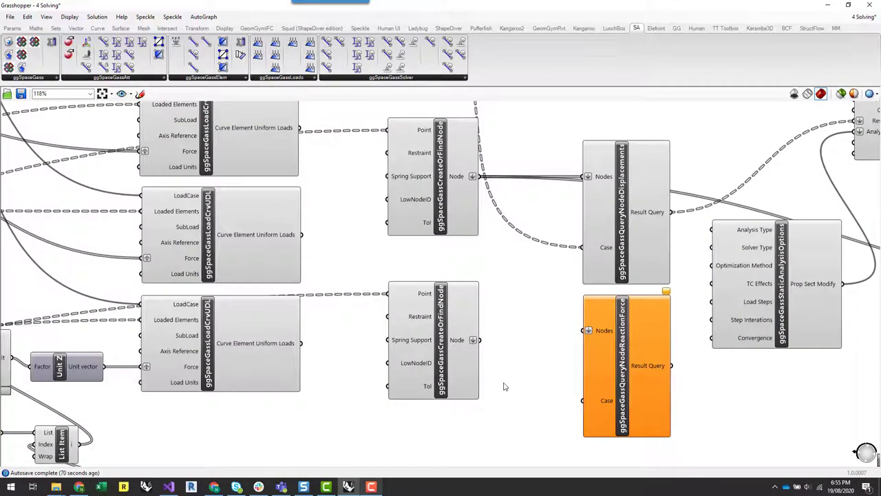
{"action": "right_click_drag", "start_coordinate": [503, 387], "coordinate": [528, 374]}
{"action": "scroll", "coordinate": [558, 325], "scroll_direction": "down", "scroll_amount": 5}
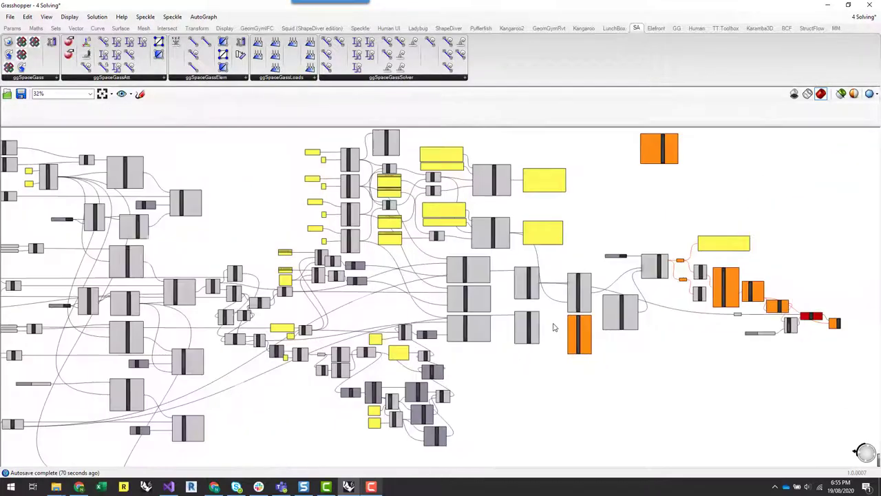
{"action": "scroll", "coordinate": [549, 334], "scroll_direction": "up", "scroll_amount": 3}
{"action": "scroll", "coordinate": [548, 334], "scroll_direction": "up", "scroll_amount": 3}
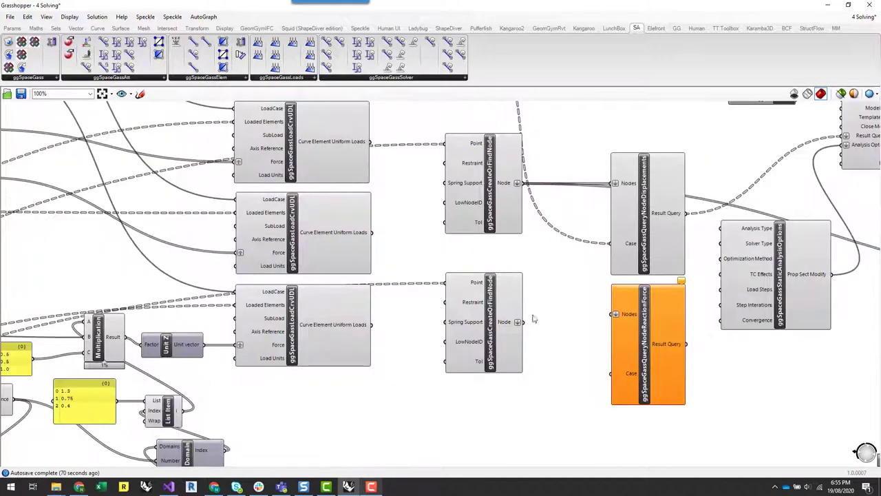
{"action": "scroll", "coordinate": [571, 296], "scroll_direction": "down", "scroll_amount": 3}
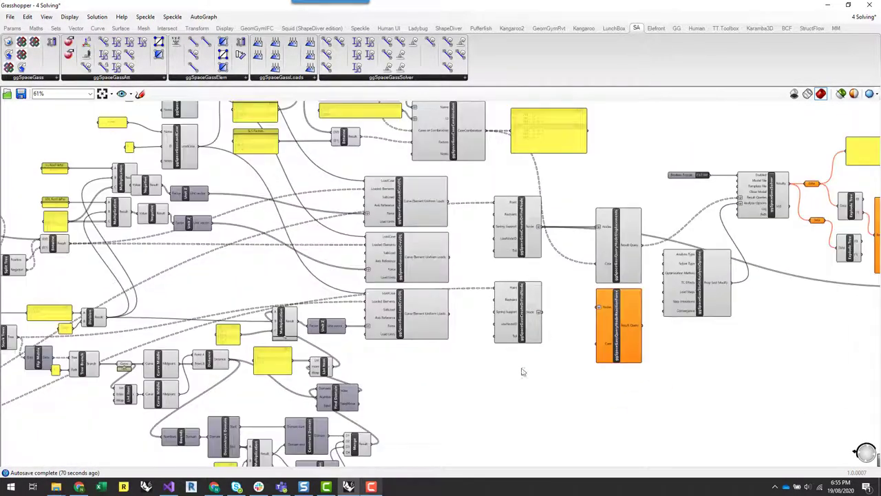
{"action": "right_click_drag", "start_coordinate": [523, 367], "coordinate": [599, 373]}
{"action": "scroll", "coordinate": [637, 306], "scroll_direction": "down", "scroll_amount": 2}
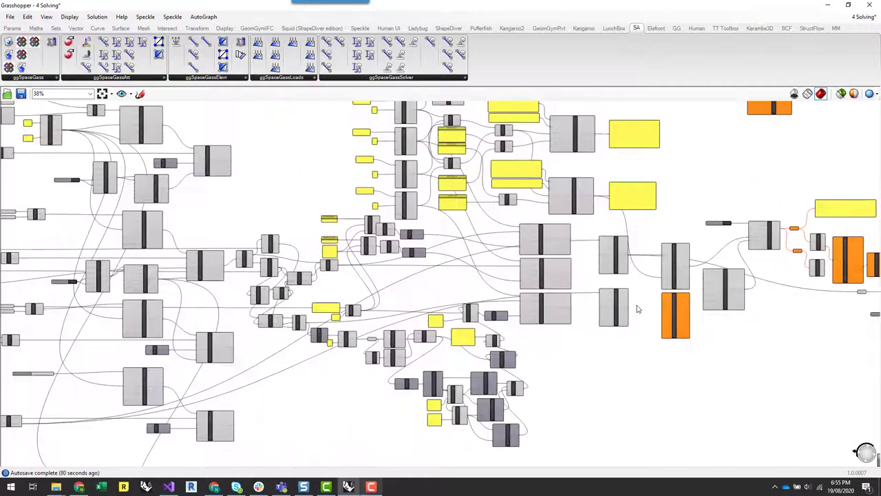
{"action": "scroll", "coordinate": [618, 303], "scroll_direction": "up", "scroll_amount": 5}
Step: Flatten the Node output of the restrained ggSpaceGassCreateOrFindNode component fed by the ggSpaceGassNodeRestraint component
{"action": "left_click", "coordinate": [608, 280]}
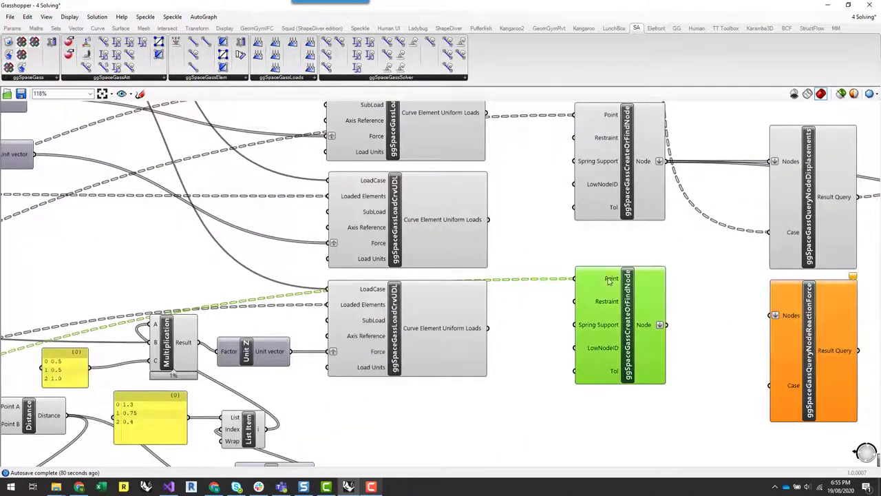
{"action": "scroll", "coordinate": [645, 286], "scroll_direction": "down", "scroll_amount": 1}
{"action": "right_click_drag", "start_coordinate": [465, 403], "coordinate": [734, 242]}
{"action": "scroll", "coordinate": [720, 239], "scroll_direction": "down", "scroll_amount": 4}
{"action": "right_click_drag", "start_coordinate": [368, 397], "coordinate": [627, 265]}
{"action": "scroll", "coordinate": [619, 305], "scroll_direction": "down", "scroll_amount": 2}
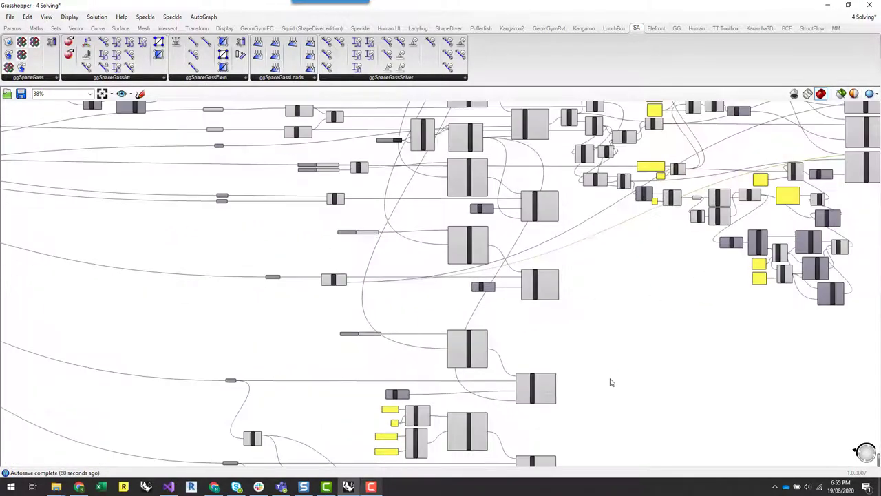
{"action": "right_click_drag", "start_coordinate": [610, 382], "coordinate": [542, 321]}
{"action": "right_click_drag", "start_coordinate": [470, 406], "coordinate": [593, 310]}
{"action": "scroll", "coordinate": [475, 422], "scroll_direction": "up", "scroll_amount": 4}
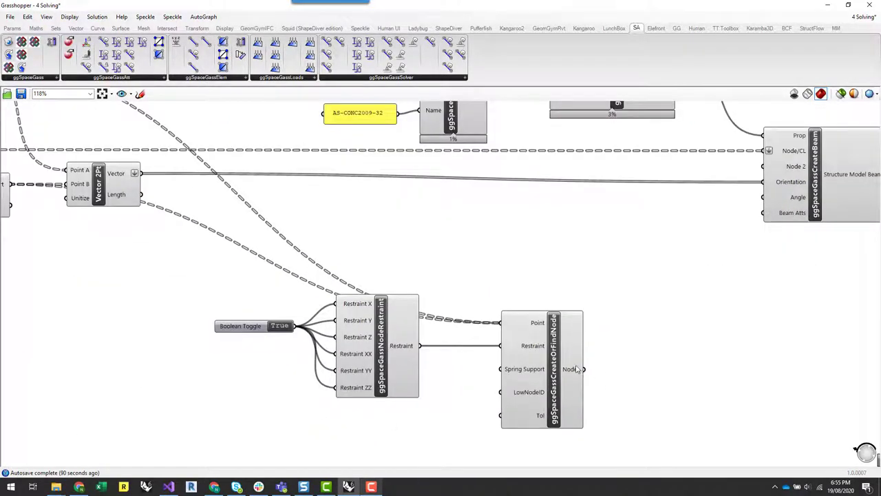
{"action": "mouse_move", "coordinate": [577, 370]}
{"action": "left_click", "coordinate": [574, 371]}
{"action": "right_click", "coordinate": [574, 372]}
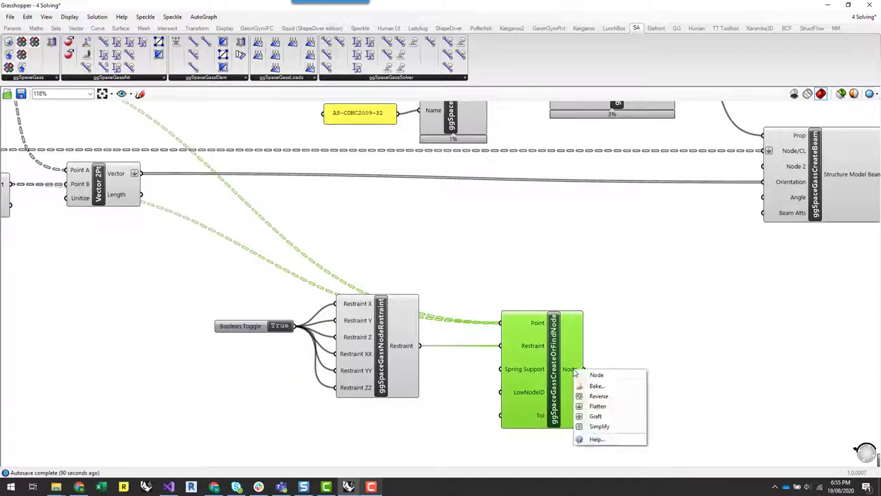
{"action": "left_click", "coordinate": [602, 397]}
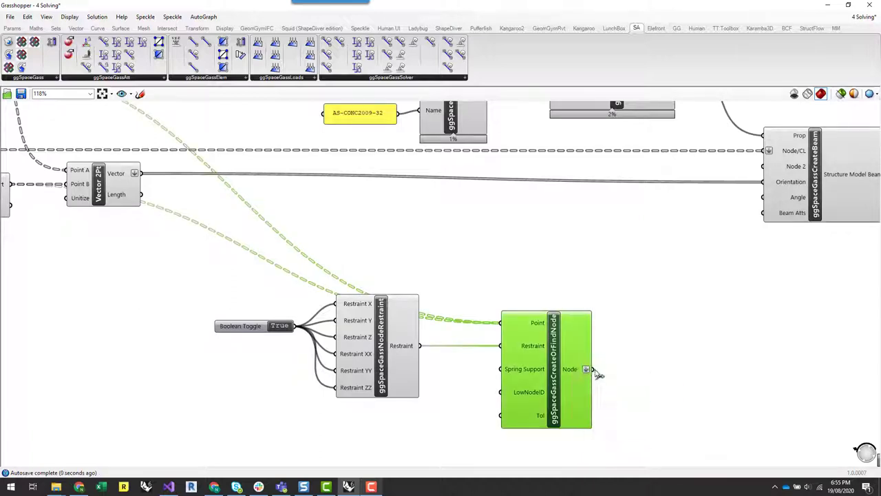
Step: Connect the restrained component's flattened Node output to the Nodes input of ggSpaceGassQueryNodeReactionForce
{"action": "left_click_drag", "start_coordinate": [594, 369], "coordinate": [662, 178]}
{"action": "scroll", "coordinate": [466, 413], "scroll_direction": "down", "scroll_amount": 8}
{"action": "scroll", "coordinate": [754, 190], "scroll_direction": "down", "scroll_amount": 3}
{"action": "scroll", "coordinate": [779, 175], "scroll_direction": "up", "scroll_amount": 5}
{"action": "scroll", "coordinate": [826, 159], "scroll_direction": "up", "scroll_amount": 6}
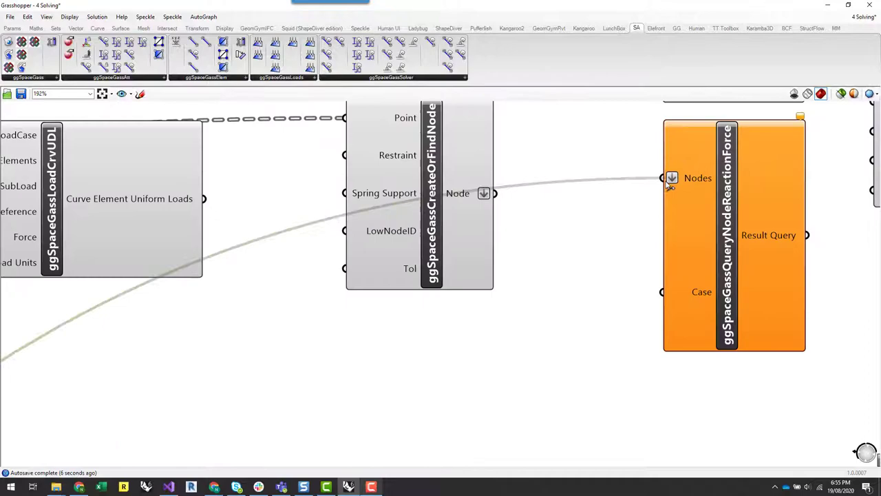
Step: Delete the duplicated ggSpaceGassCreateOrFindNode component beside the reaction force query
{"action": "left_click", "coordinate": [396, 190]}
{"action": "key", "text": "Delete"}
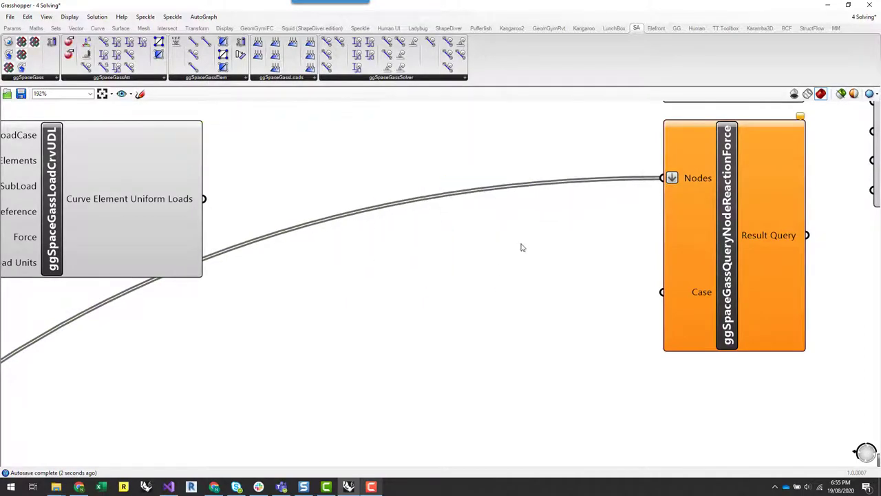
Step: Connect the CaseCombination output of the upper ULS load case combination to the Case input of ggSpaceGassQueryNodeReactionForce
{"action": "scroll", "coordinate": [521, 247], "scroll_direction": "down", "scroll_amount": 6}
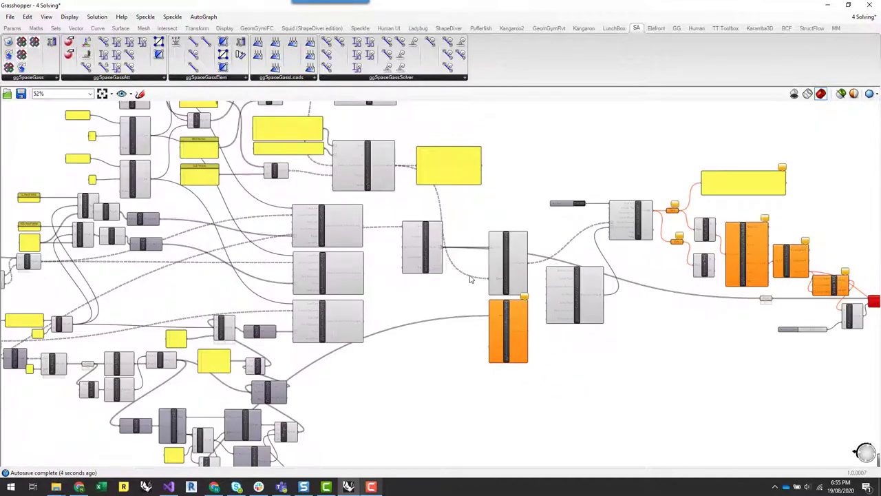
{"action": "right_click_drag", "start_coordinate": [374, 199], "coordinate": [448, 329]}
{"action": "scroll", "coordinate": [465, 200], "scroll_direction": "up", "scroll_amount": 4}
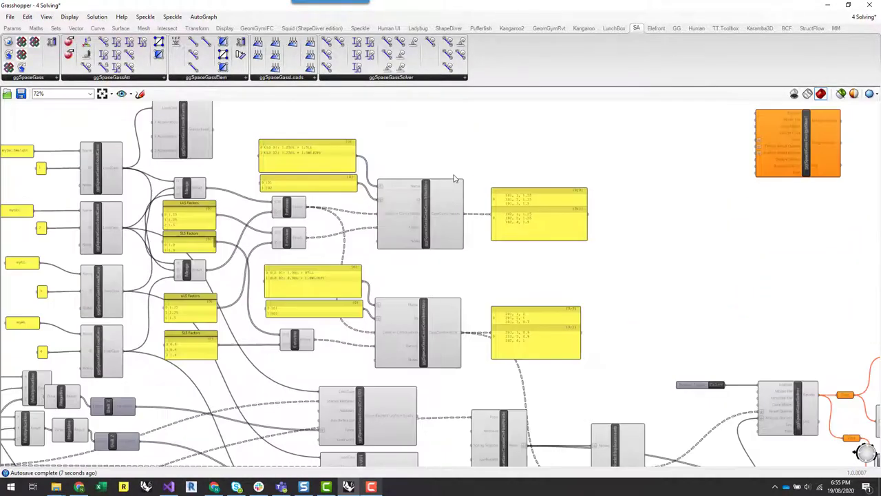
{"action": "scroll", "coordinate": [491, 215], "scroll_direction": "down", "scroll_amount": 3}
{"action": "scroll", "coordinate": [494, 221], "scroll_direction": "down", "scroll_amount": 3}
{"action": "left_click_drag", "start_coordinate": [490, 211], "coordinate": [541, 413]}
{"action": "scroll", "coordinate": [564, 420], "scroll_direction": "up", "scroll_amount": 5}
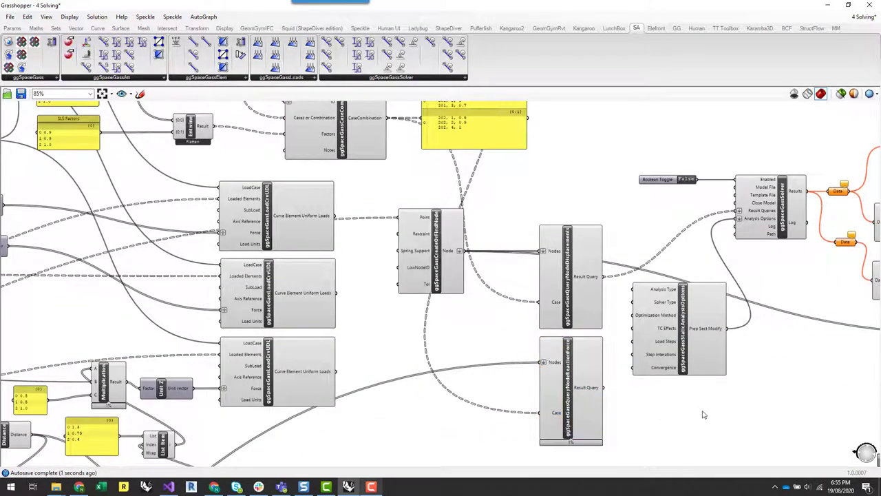
Step: Add the reaction force query's Result Query output to the solver's Result Queries input, keeping the displacement query connected
{"action": "right_click_drag", "start_coordinate": [704, 415], "coordinate": [507, 387]}
{"action": "left_click_drag", "start_coordinate": [454, 392], "coordinate": [593, 217]}
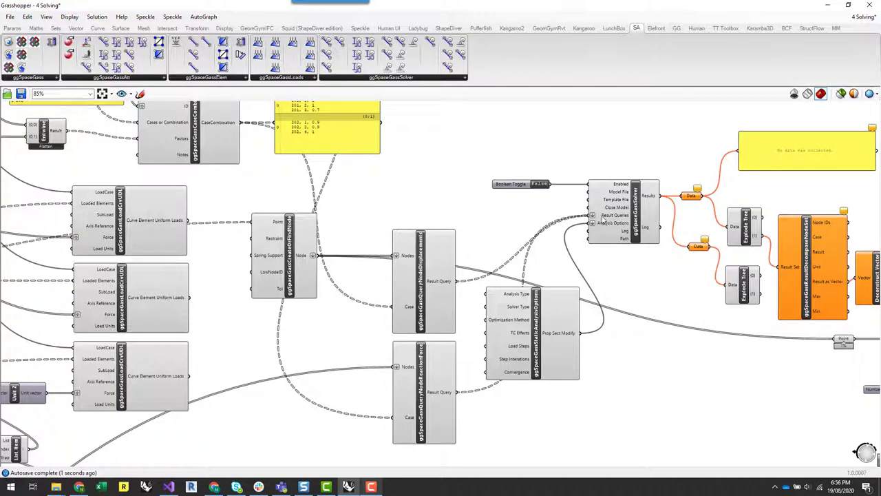
{"action": "mouse_move", "coordinate": [605, 219]}
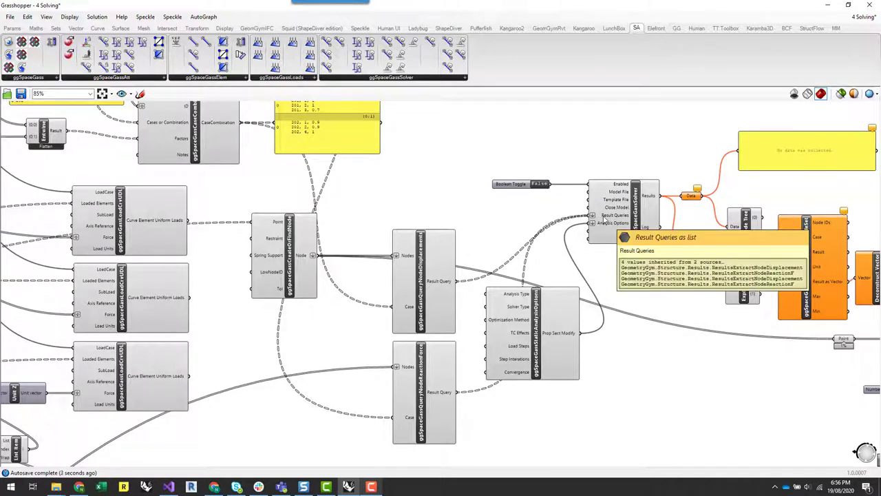
Step: Move the ggSpaceGassStaticAnalysisOptions component down and clear of the Result Query wires
{"action": "left_click_drag", "start_coordinate": [534, 360], "coordinate": [588, 424]}
{"action": "left_click", "coordinate": [557, 317]}
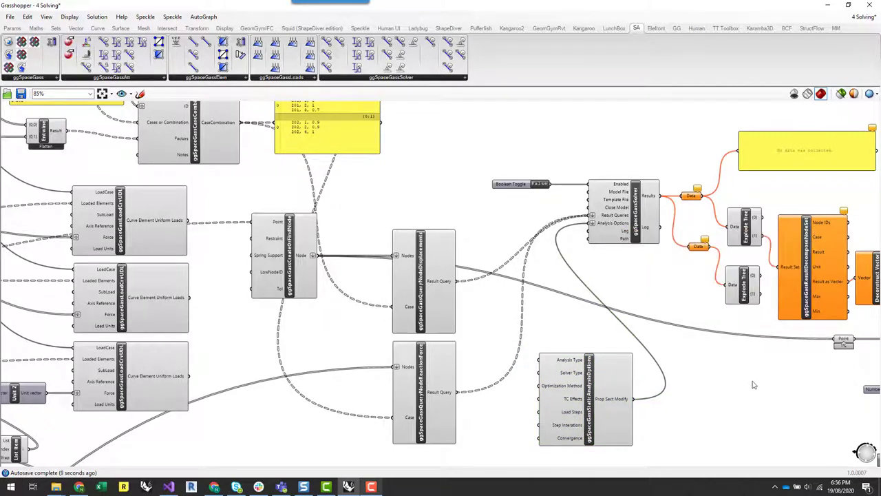
{"action": "right_click_drag", "start_coordinate": [753, 384], "coordinate": [623, 362]}
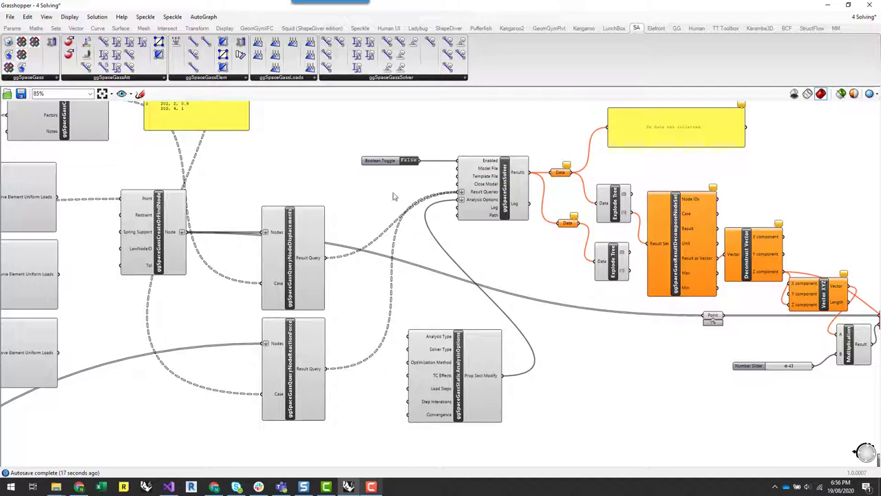
{"action": "scroll", "coordinate": [472, 197], "scroll_direction": "down", "scroll_amount": 4}
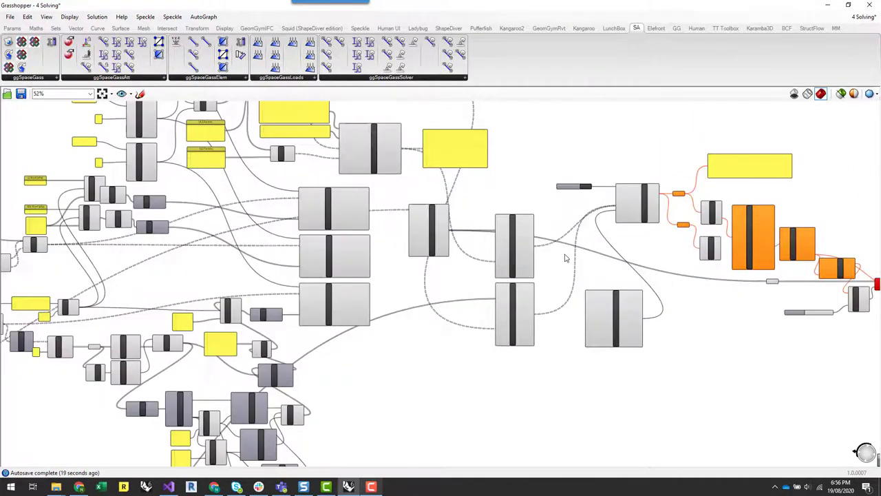
{"action": "scroll", "coordinate": [562, 251], "scroll_direction": "up", "scroll_amount": 4}
{"action": "scroll", "coordinate": [550, 221], "scroll_direction": "down", "scroll_amount": 3}
{"action": "scroll", "coordinate": [548, 259], "scroll_direction": "up", "scroll_amount": 2}
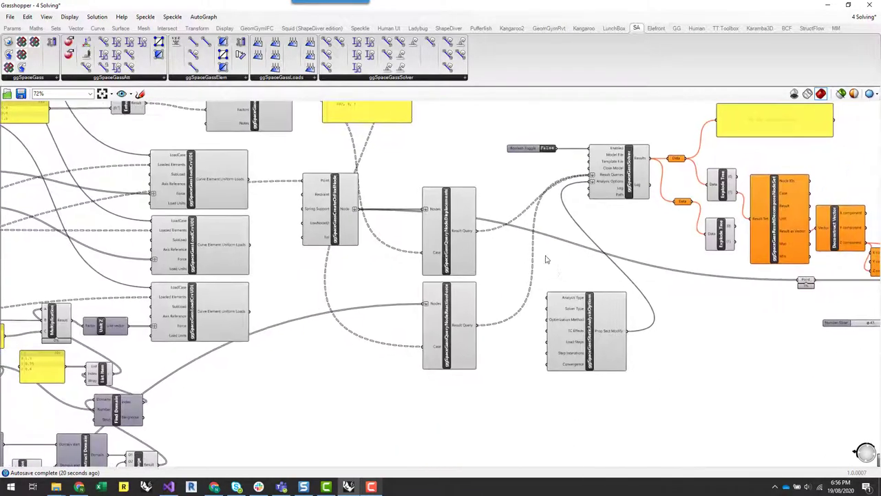
Step: Place a ggSpaceGassQueryBeamForces component on the canvas below the node reaction force query
{"action": "left_click", "coordinate": [432, 79]}
{"action": "left_click_drag", "start_coordinate": [451, 428], "coordinate": [452, 428]}
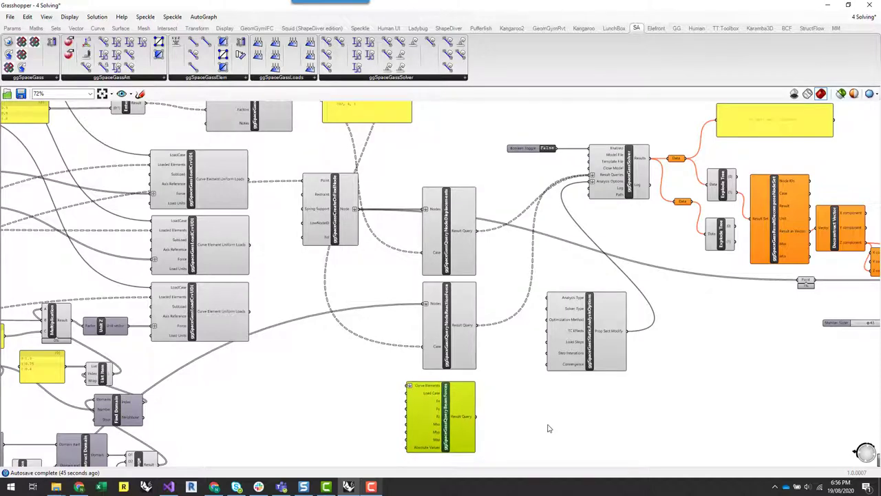
{"action": "left_click", "coordinate": [548, 428]}
Step: Connect the CaseCombination output of the upper ULS load case combination to the Load Case input of ggSpaceGassQueryBeamForces
{"action": "scroll", "coordinate": [530, 406], "scroll_direction": "down", "scroll_amount": 2}
{"action": "scroll", "coordinate": [500, 273], "scroll_direction": "up", "scroll_amount": 2}
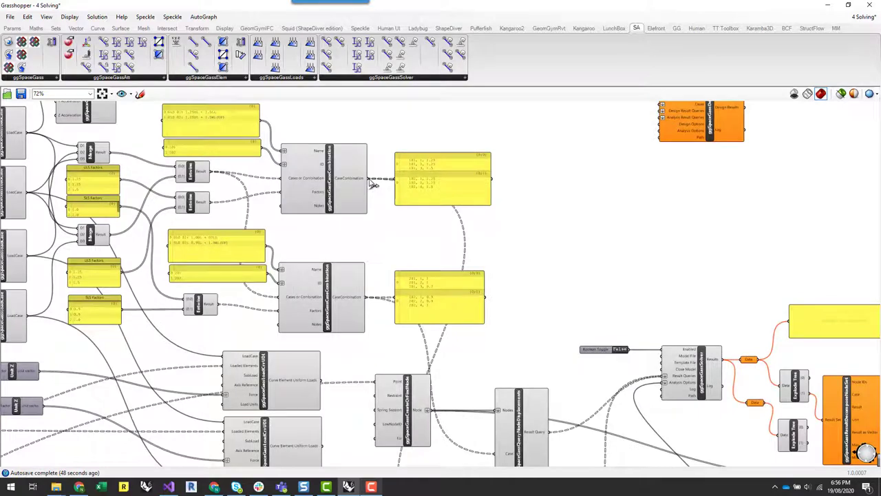
{"action": "scroll", "coordinate": [390, 145], "scroll_direction": "up", "scroll_amount": 1}
{"action": "left_click_drag", "start_coordinate": [378, 172], "coordinate": [481, 368]}
{"action": "scroll", "coordinate": [451, 379], "scroll_direction": "down", "scroll_amount": 2}
{"action": "scroll", "coordinate": [454, 429], "scroll_direction": "up", "scroll_amount": 5}
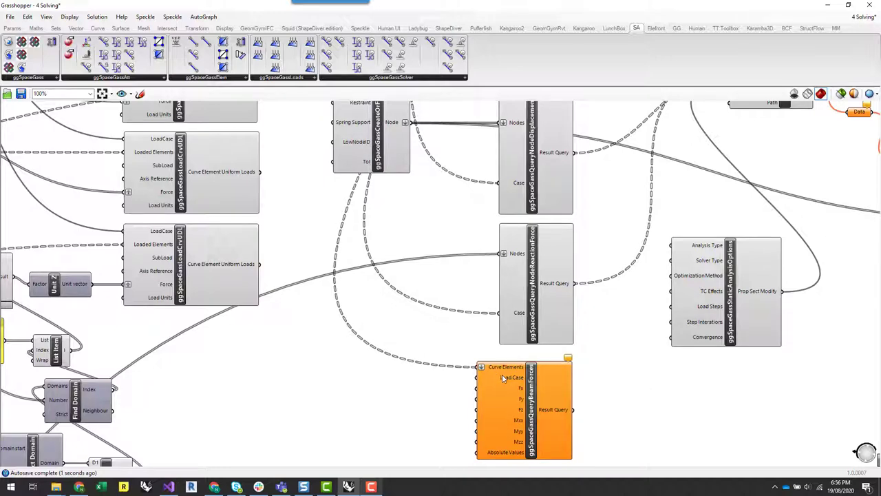
{"action": "left_click_drag", "start_coordinate": [481, 367], "coordinate": [477, 377], "text": "ctrl+shift"}
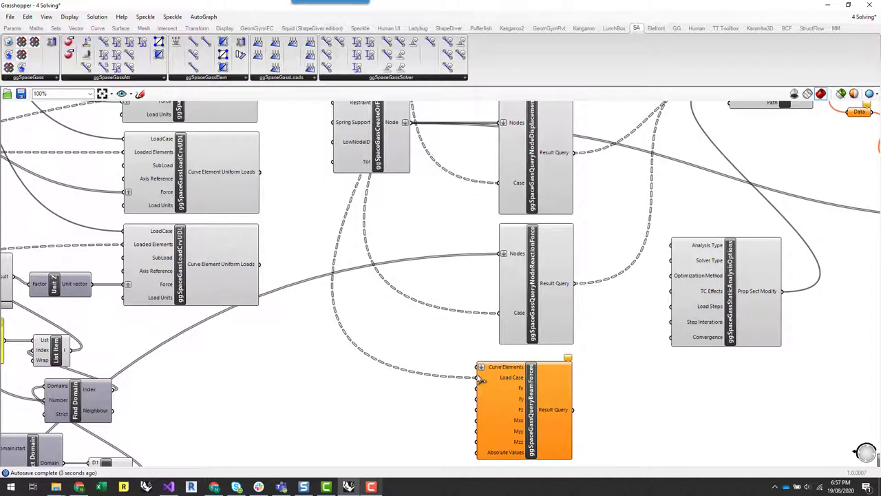
Step: Connect the Structure Model Beam output of the ggSpaceGassCreateBeam using the two entwined CHS profiles to the beam forces query's Curve Elements input
{"action": "scroll", "coordinate": [409, 346], "scroll_direction": "down", "scroll_amount": 4}
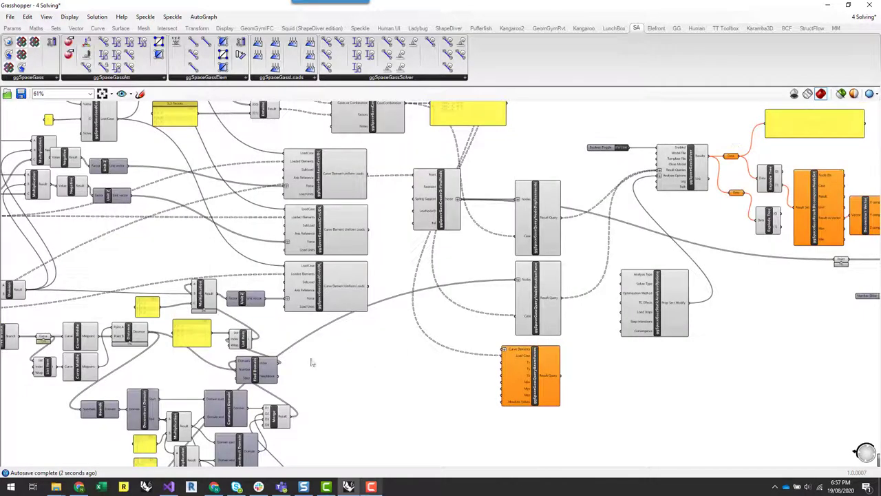
{"action": "scroll", "coordinate": [413, 389], "scroll_direction": "up", "scroll_amount": 2}
{"action": "scroll", "coordinate": [486, 367], "scroll_direction": "down", "scroll_amount": 4}
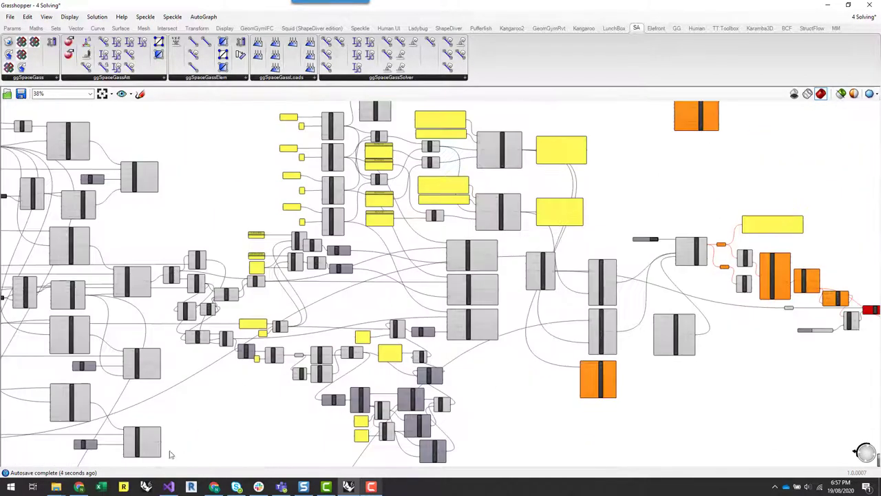
{"action": "scroll", "coordinate": [521, 295], "scroll_direction": "up", "scroll_amount": 3}
{"action": "scroll", "coordinate": [522, 295], "scroll_direction": "up", "scroll_amount": 4}
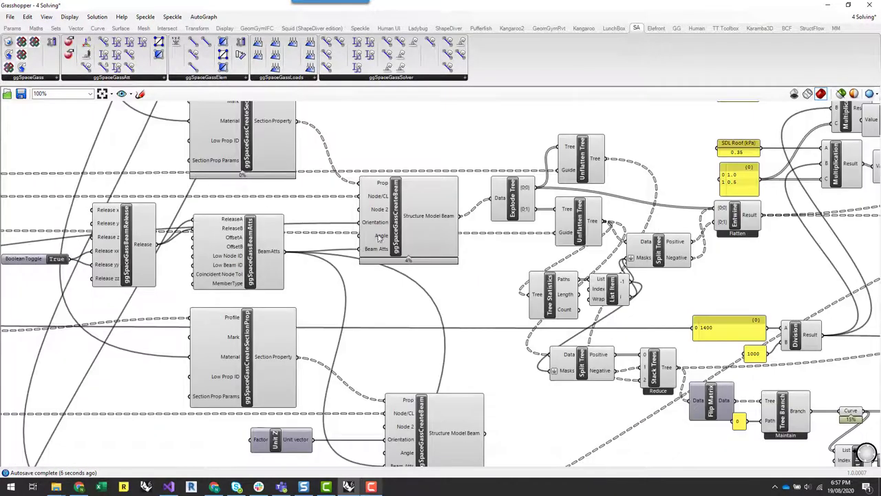
{"action": "left_click", "coordinate": [424, 217]}
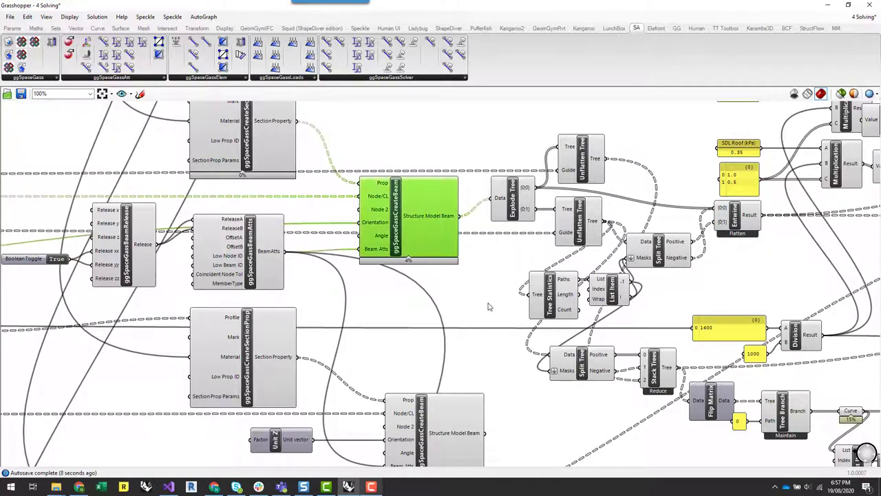
{"action": "scroll", "coordinate": [491, 306], "scroll_direction": "down", "scroll_amount": 4}
{"action": "scroll", "coordinate": [271, 272], "scroll_direction": "up", "scroll_amount": 2}
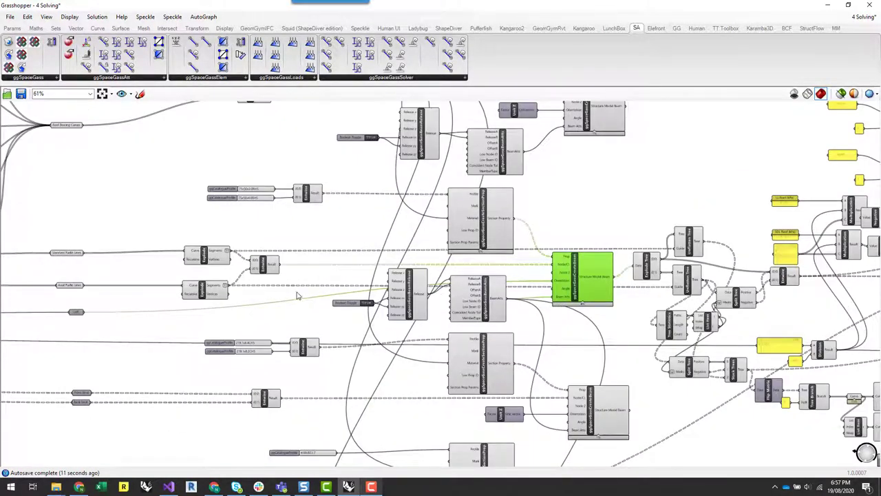
{"action": "right_click_drag", "start_coordinate": [303, 435], "coordinate": [318, 351]}
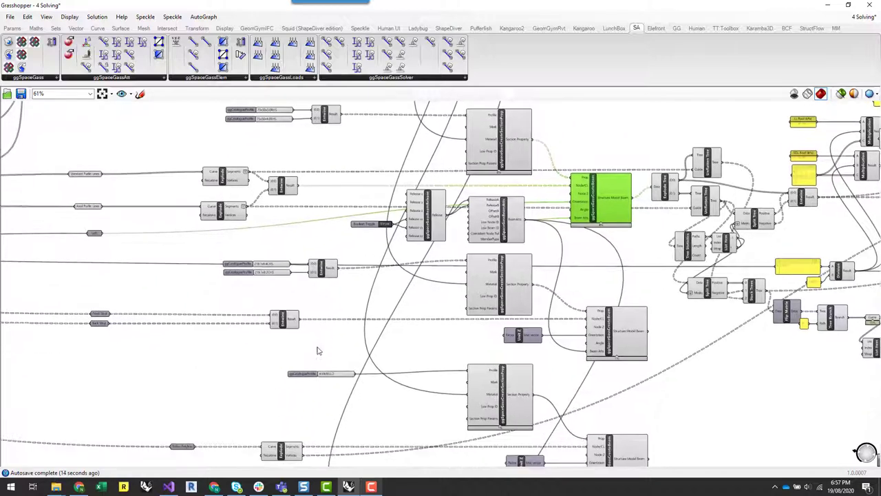
{"action": "left_click", "coordinate": [651, 335]}
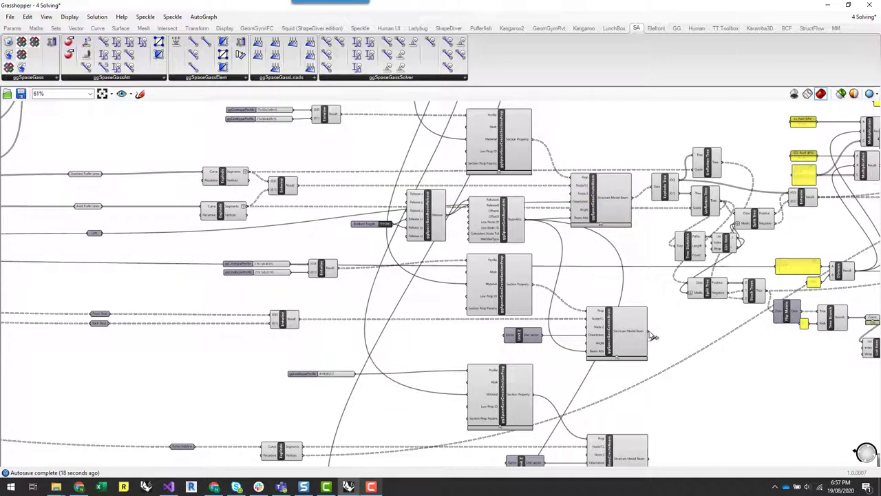
{"action": "scroll", "coordinate": [654, 324], "scroll_direction": "down", "scroll_amount": 4}
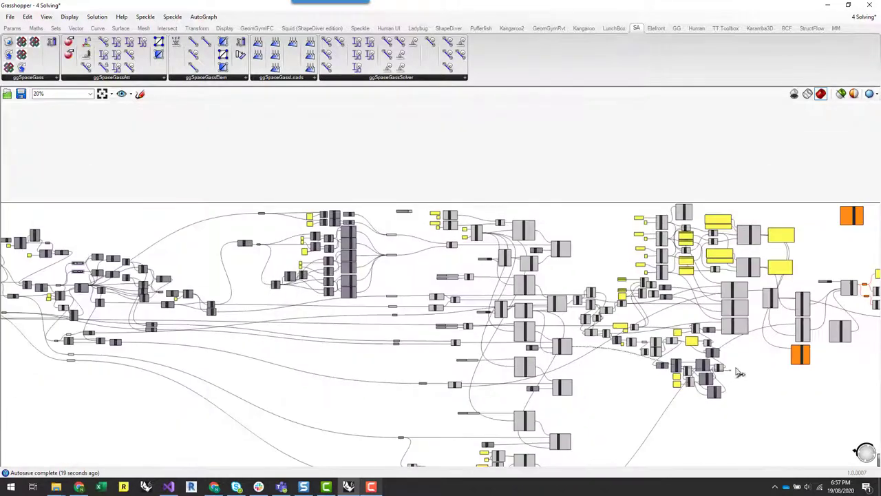
{"action": "scroll", "coordinate": [819, 351], "scroll_direction": "up", "scroll_amount": 8}
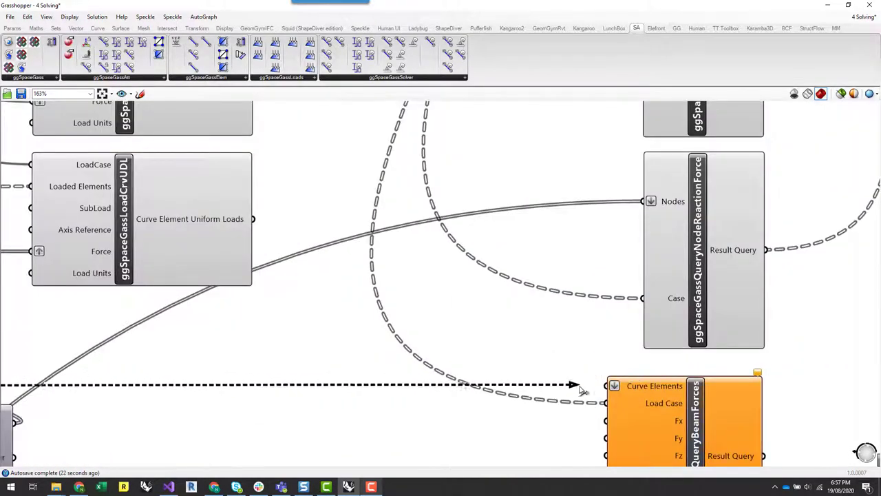
Step: Examine the other ggSpaceGassCreateBeam components and their section profiles for further members to query
{"action": "scroll", "coordinate": [806, 361], "scroll_direction": "down", "scroll_amount": 7}
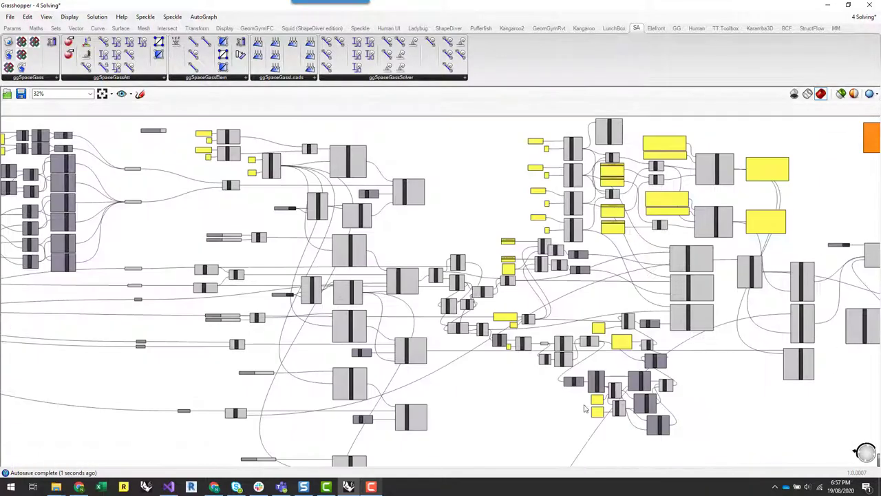
{"action": "scroll", "coordinate": [273, 335], "scroll_direction": "up", "scroll_amount": 1}
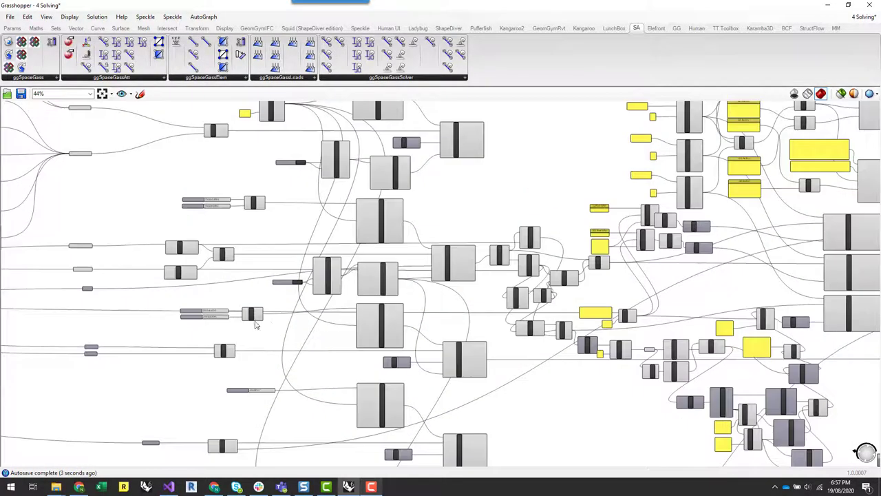
{"action": "scroll", "coordinate": [256, 323], "scroll_direction": "up", "scroll_amount": 1}
{"action": "scroll", "coordinate": [428, 210], "scroll_direction": "up", "scroll_amount": 4}
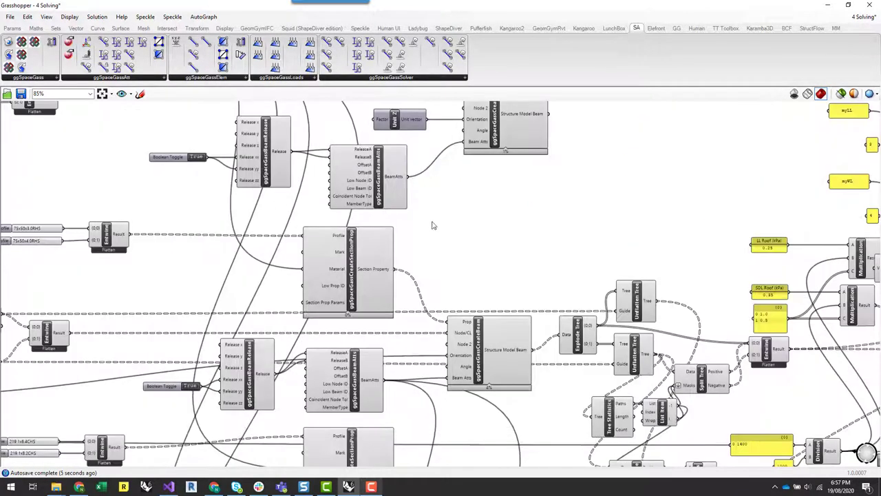
{"action": "scroll", "coordinate": [445, 226], "scroll_direction": "down", "scroll_amount": 1}
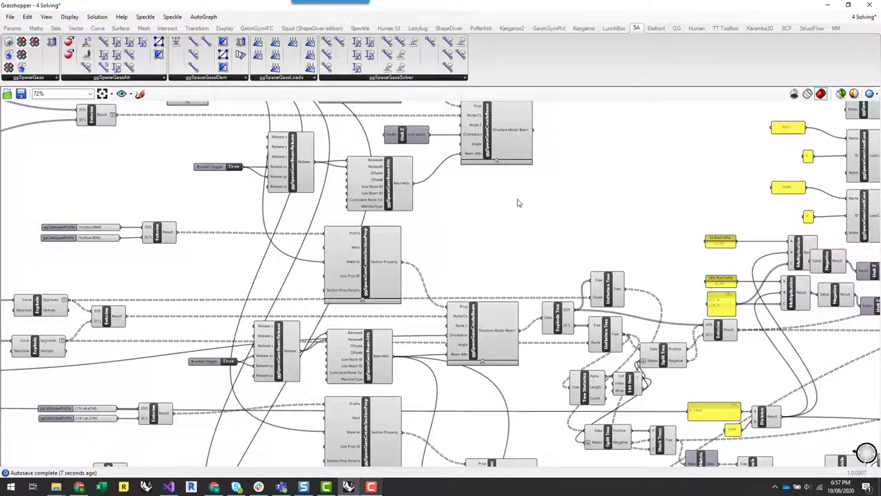
{"action": "right_click_drag", "start_coordinate": [517, 201], "coordinate": [522, 290]}
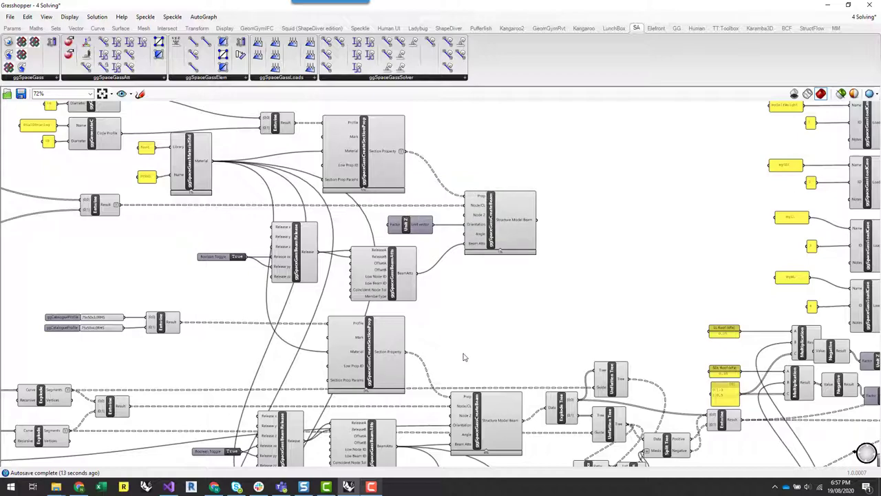
{"action": "scroll", "coordinate": [491, 186], "scroll_direction": "down", "scroll_amount": 1}
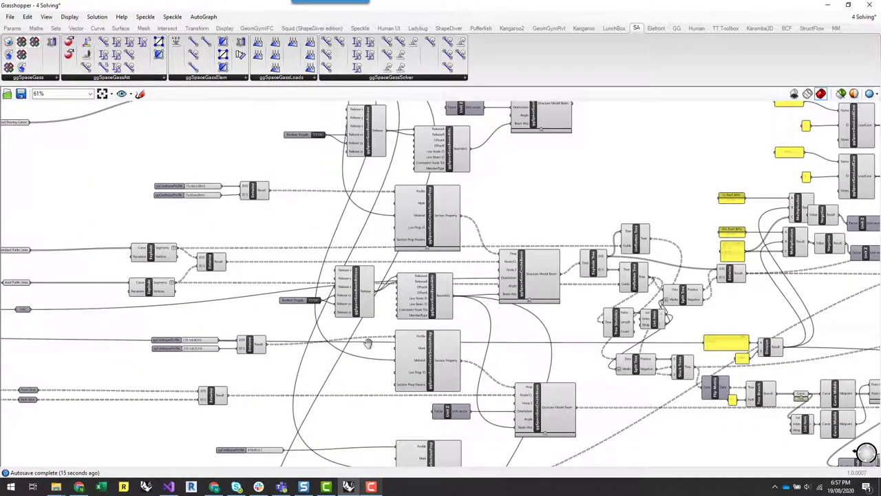
Step: Extract the lower ggSpaceGassCreateBeam's Structure Model Beam output into a separate parameter and move it near the beam forces query
{"action": "right_click_drag", "start_coordinate": [368, 343], "coordinate": [415, 293]}
{"action": "right_click_drag", "start_coordinate": [401, 334], "coordinate": [337, 242]}
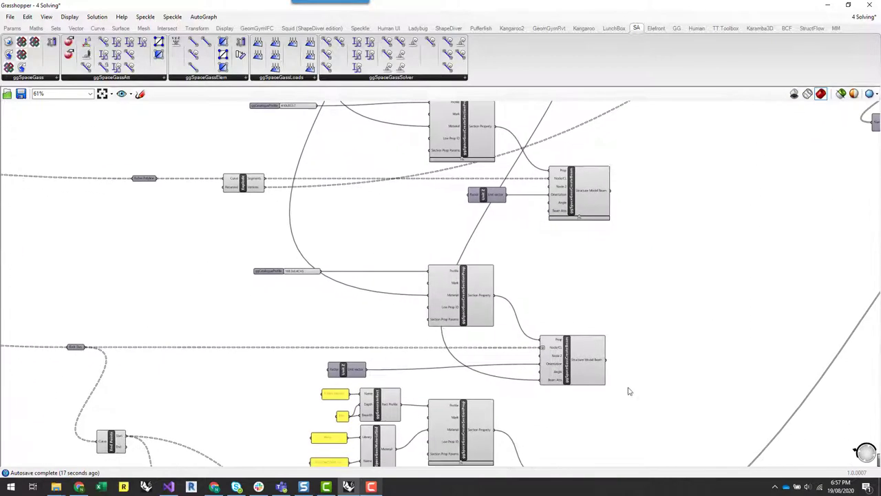
{"action": "right_click_drag", "start_coordinate": [696, 370], "coordinate": [401, 369]}
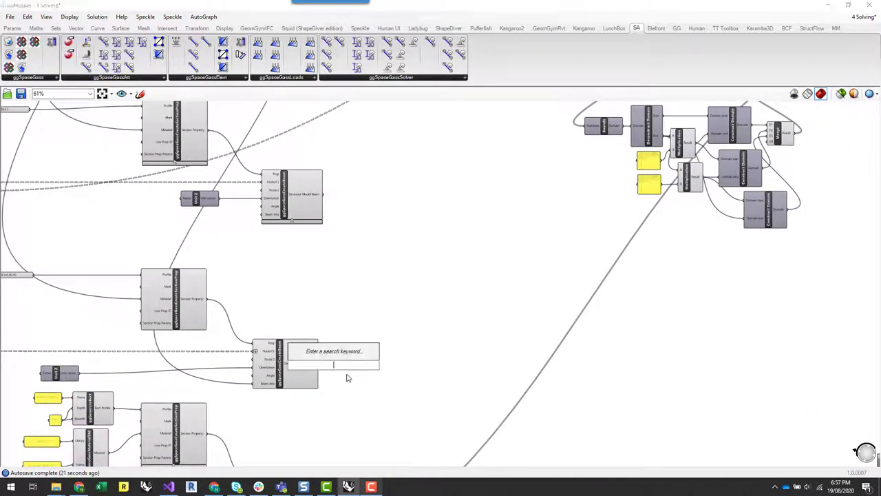
{"action": "left_click", "coordinate": [313, 369]}
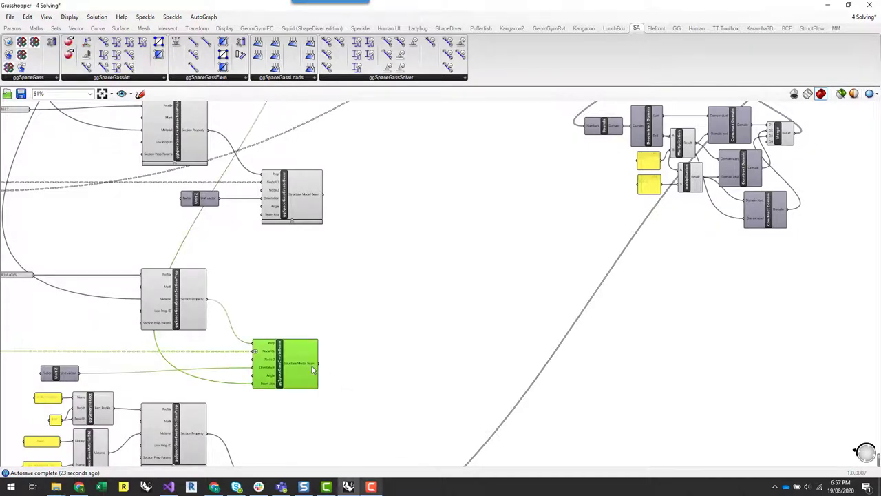
{"action": "double_click", "coordinate": [312, 369]}
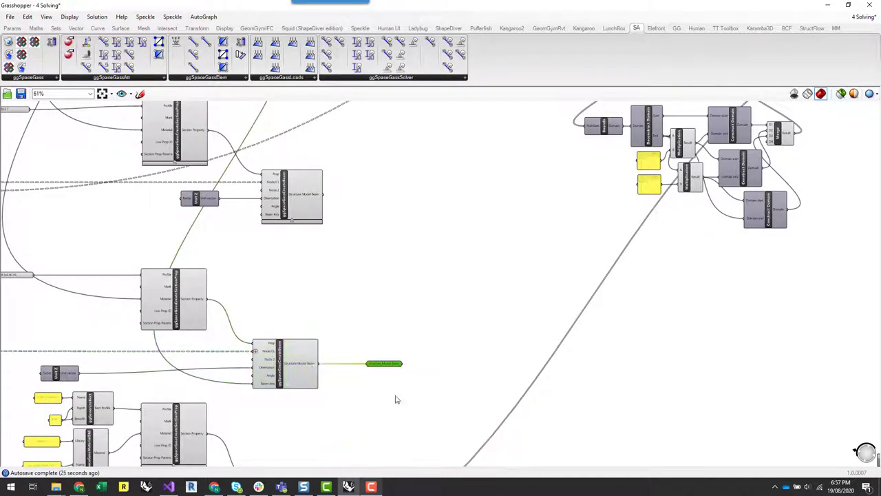
{"action": "scroll", "coordinate": [371, 372], "scroll_direction": "down", "scroll_amount": 4}
{"action": "left_click_drag", "start_coordinate": [372, 367], "coordinate": [669, 286]}
{"action": "scroll", "coordinate": [692, 264], "scroll_direction": "up", "scroll_amount": 3}
{"action": "scroll", "coordinate": [670, 290], "scroll_direction": "up", "scroll_amount": 4}
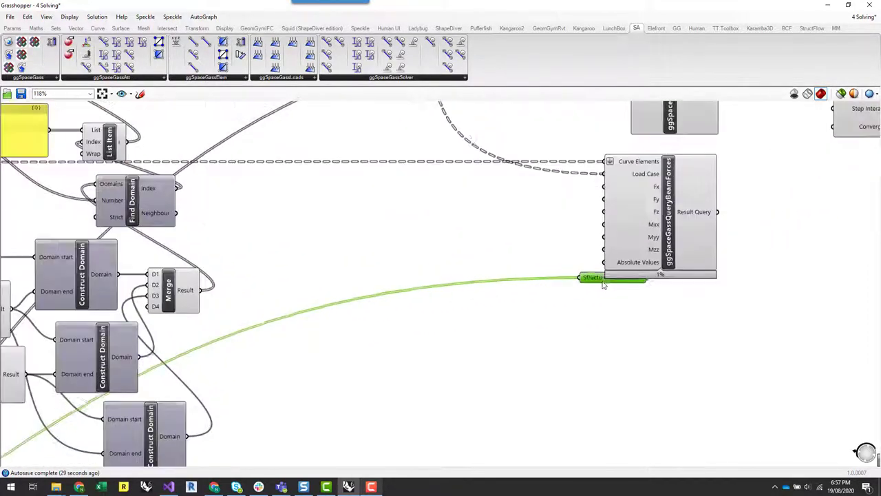
Step: Duplicate the beam forces query below the original and connect the Structure Model Beam parameter to the copy's Curve Elements input
{"action": "left_click_drag", "start_coordinate": [599, 281], "coordinate": [496, 357]}
{"action": "left_click_drag", "start_coordinate": [682, 290], "coordinate": [619, 365]}
{"action": "left_click_drag", "start_coordinate": [534, 343], "coordinate": [602, 330]}
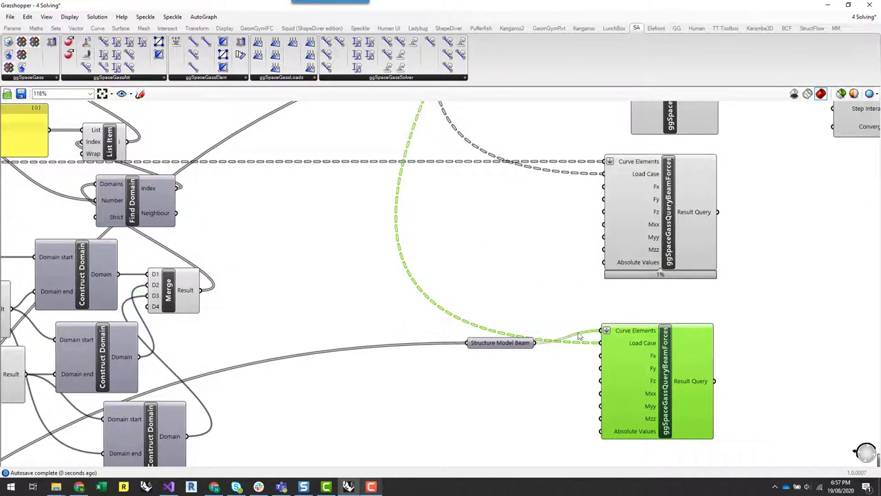
{"action": "mouse_move", "coordinate": [522, 344]}
{"action": "left_mouse_down"}
{"action": "mouse_move", "coordinate": [522, 291]}
{"action": "mouse_move", "coordinate": [522, 331]}
{"action": "left_mouse_up"}
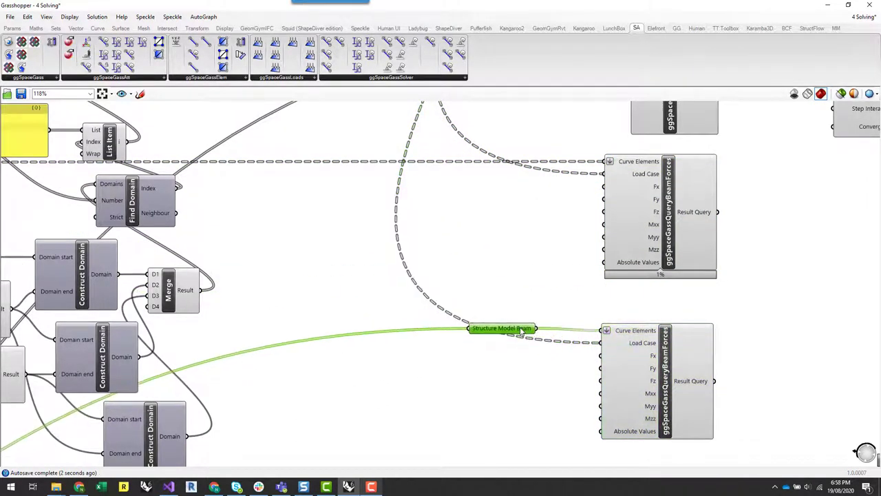
Step: Add a Boolean Toggle set to True to the lower beam forces query's Fx input and copy the toggle beside the upper query
{"action": "left_click", "coordinate": [542, 358]}
{"action": "double_click", "coordinate": [523, 370]}
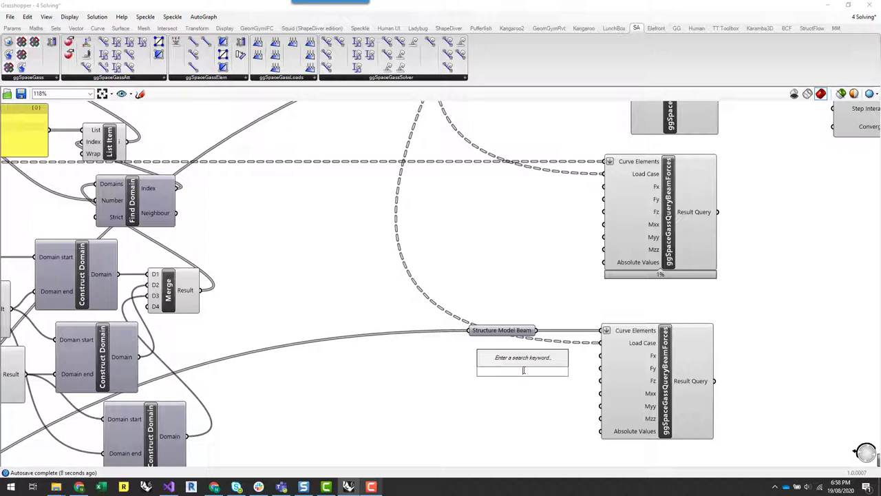
{"action": "type", "text": "bool"}
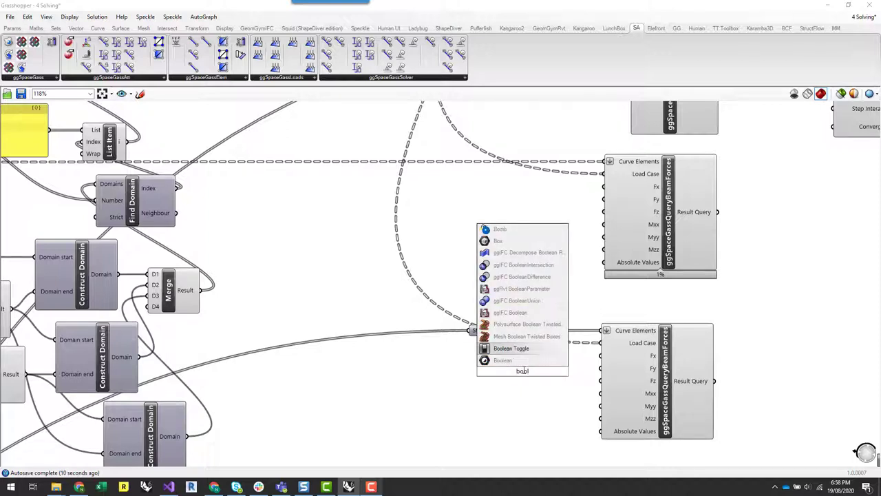
{"action": "key", "text": "Return"}
{"action": "left_click_drag", "start_coordinate": [515, 373], "coordinate": [600, 356]}
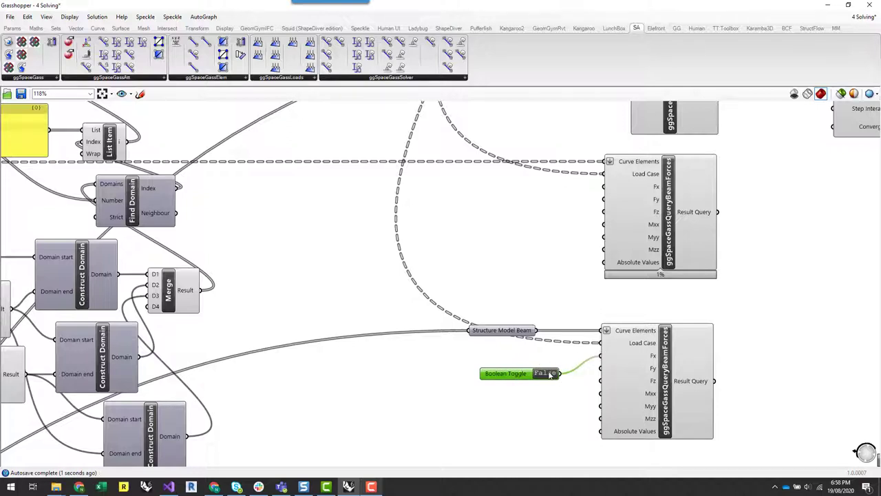
{"action": "double_click", "coordinate": [513, 378]}
{"action": "left_click_drag", "start_coordinate": [518, 377], "coordinate": [500, 200]}
{"action": "left_click", "coordinate": [522, 254]}
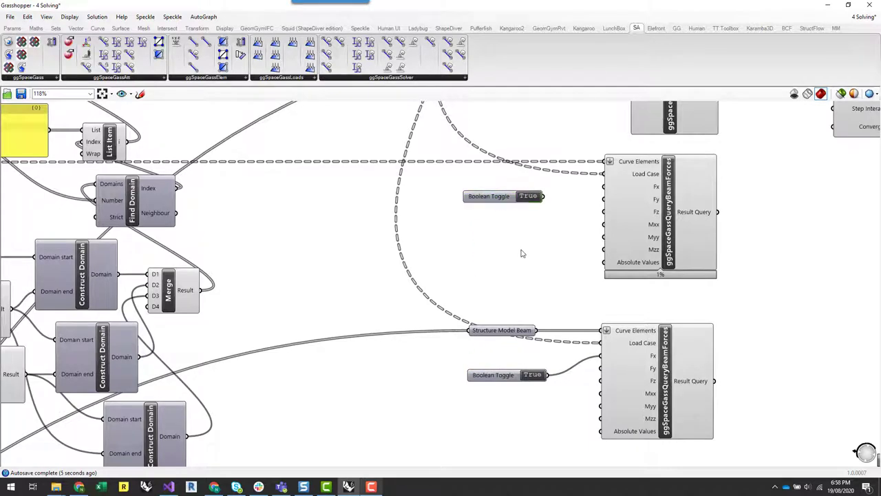
Step: Examine the reaction force query and the Result Query wiring into ggSpaceGassSolver and its result components
{"action": "scroll", "coordinate": [484, 298], "scroll_direction": "down", "scroll_amount": 3}
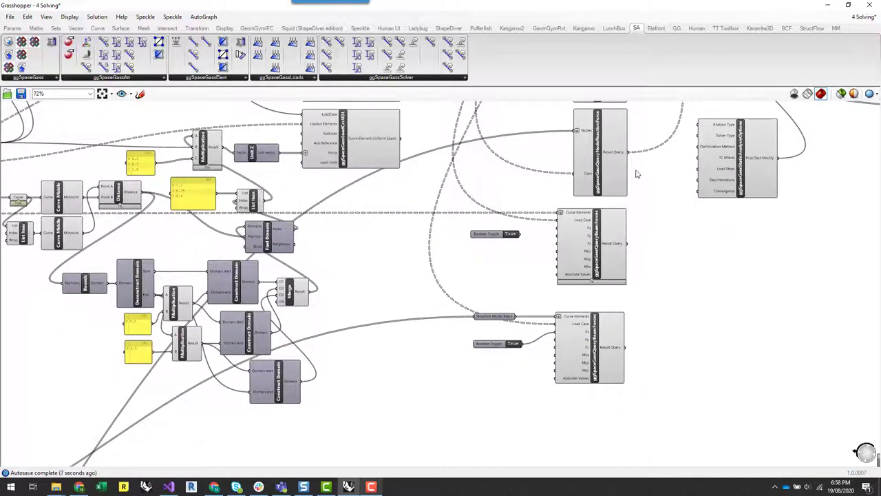
{"action": "left_click", "coordinate": [609, 147]}
{"action": "right_click_drag", "start_coordinate": [620, 202], "coordinate": [524, 256]}
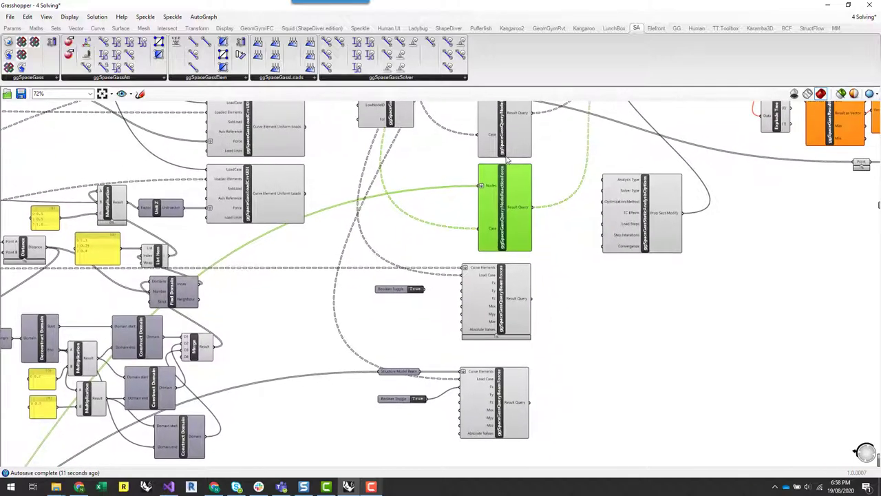
{"action": "scroll", "coordinate": [512, 161], "scroll_direction": "up", "scroll_amount": 3}
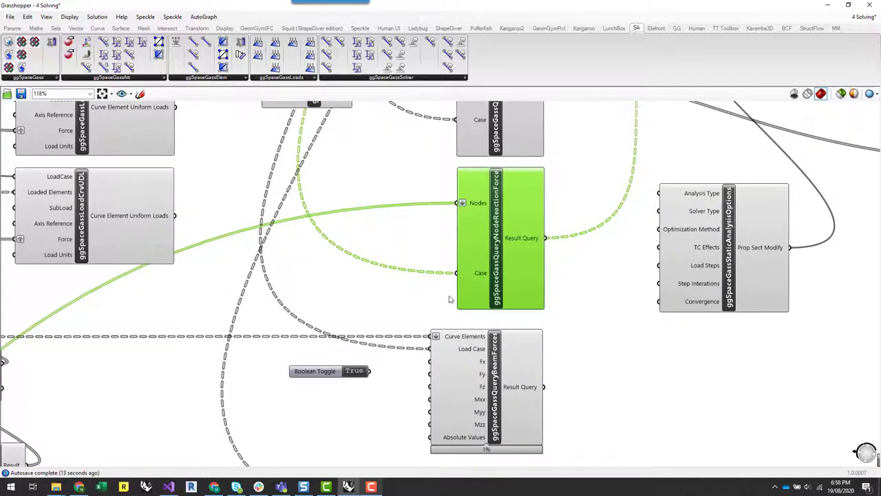
{"action": "right_click_drag", "start_coordinate": [575, 271], "coordinate": [389, 338]}
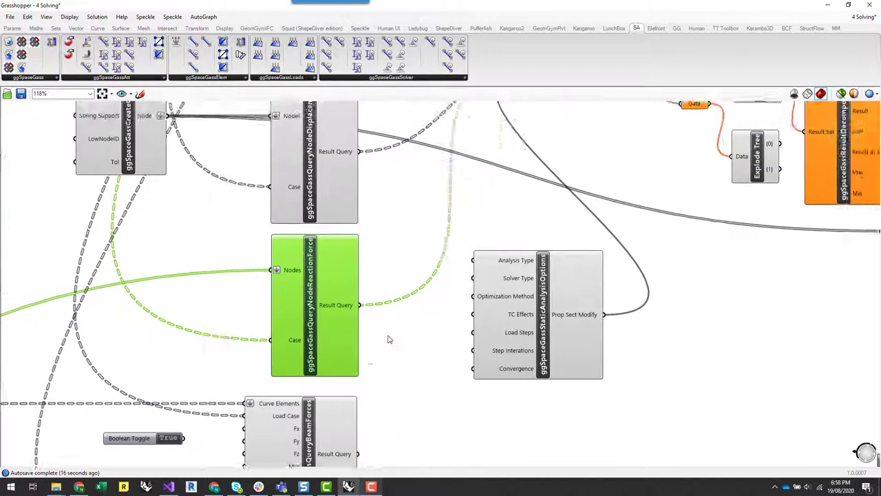
{"action": "scroll", "coordinate": [384, 347], "scroll_direction": "down", "scroll_amount": 4}
{"action": "scroll", "coordinate": [541, 193], "scroll_direction": "up", "scroll_amount": 4}
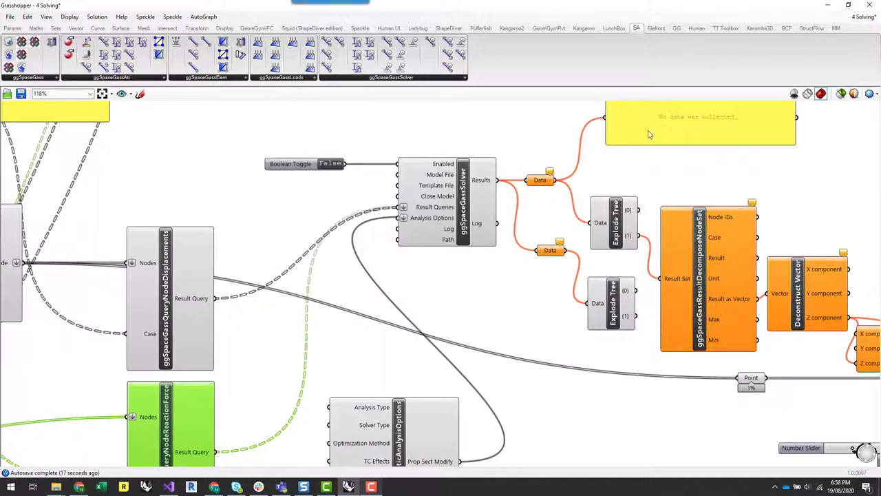
Step: Connect the copied Boolean Toggle set to True to the upper ggSpaceGassQueryBeamForces component's Fx input and align it beside that input
{"action": "right_click_drag", "start_coordinate": [480, 328], "coordinate": [620, 187]}
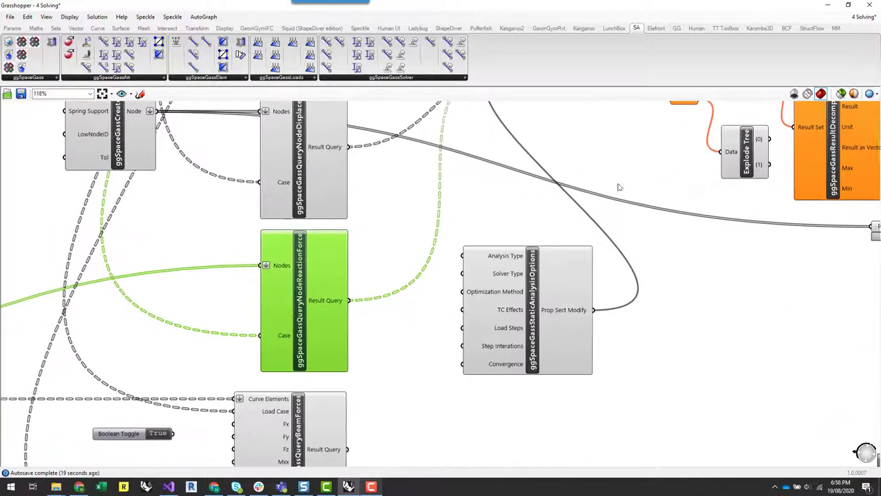
{"action": "scroll", "coordinate": [622, 189], "scroll_direction": "down", "scroll_amount": 1}
{"action": "right_click_drag", "start_coordinate": [484, 392], "coordinate": [582, 308]}
{"action": "scroll", "coordinate": [467, 329], "scroll_direction": "up", "scroll_amount": 3}
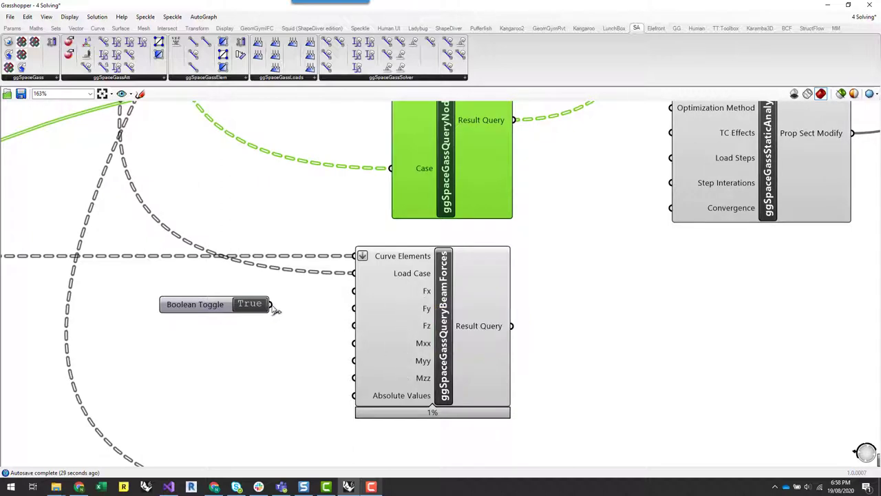
{"action": "left_click_drag", "start_coordinate": [270, 304], "coordinate": [353, 290]}
{"action": "left_click_drag", "start_coordinate": [194, 312], "coordinate": [198, 297]}
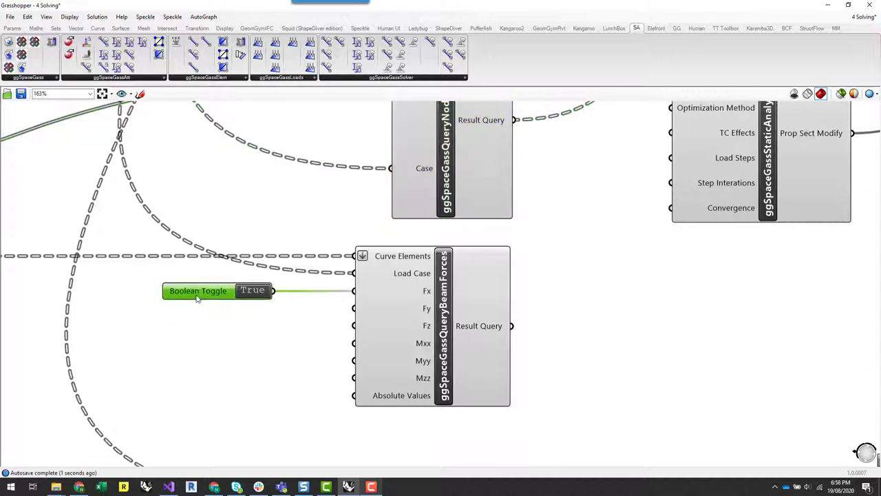
Step: Connect the upper beam forces query's Result Query output to ggSpaceGassSolver's Result Queries input, keeping the existing connections
{"action": "scroll", "coordinate": [393, 301], "scroll_direction": "down", "scroll_amount": 2}
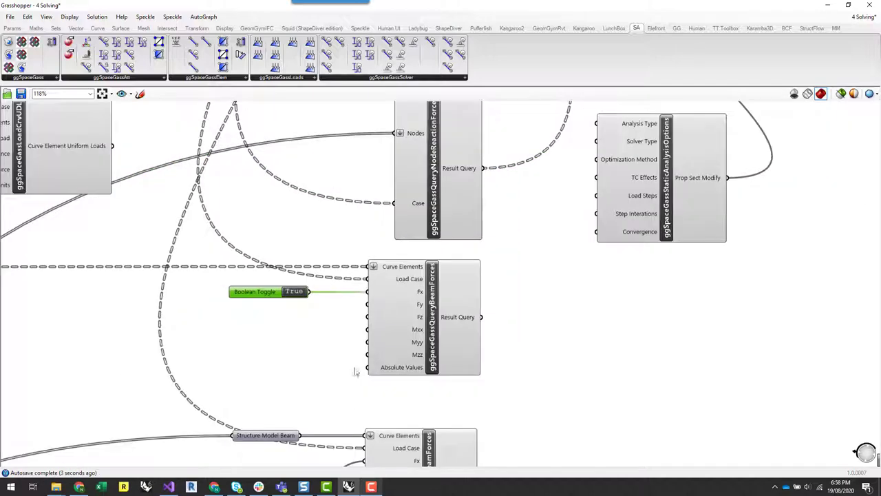
{"action": "right_click_drag", "start_coordinate": [354, 368], "coordinate": [358, 286]}
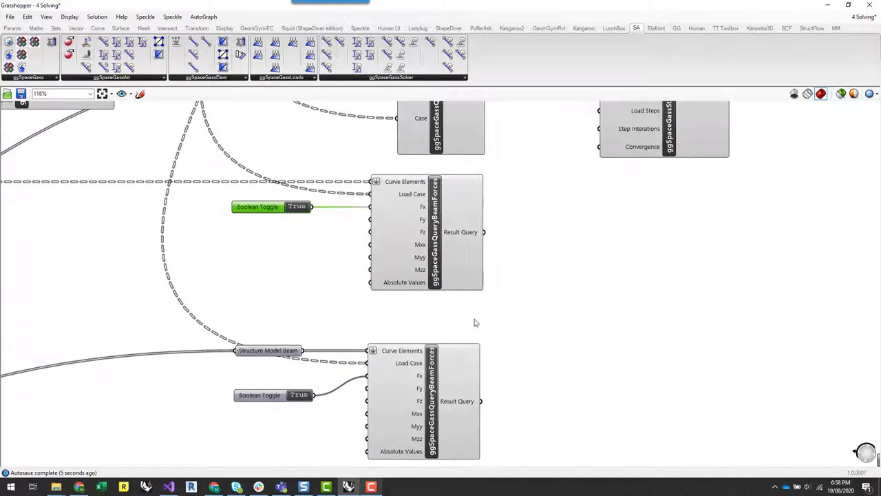
{"action": "left_click_drag", "start_coordinate": [484, 232], "coordinate": [525, 155]}
{"action": "scroll", "coordinate": [461, 303], "scroll_direction": "down", "scroll_amount": 5}
{"action": "scroll", "coordinate": [501, 177], "scroll_direction": "up", "scroll_amount": 3}
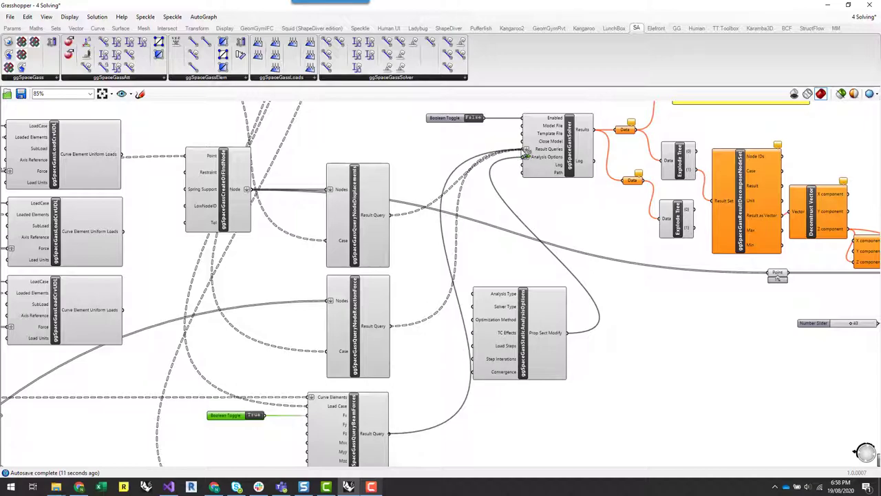
Step: Add the lower beam forces query's Result Query output to ggSpaceGassSolver's Result Queries input, keeping the existing connections
{"action": "scroll", "coordinate": [464, 155], "scroll_direction": "down", "scroll_amount": 3}
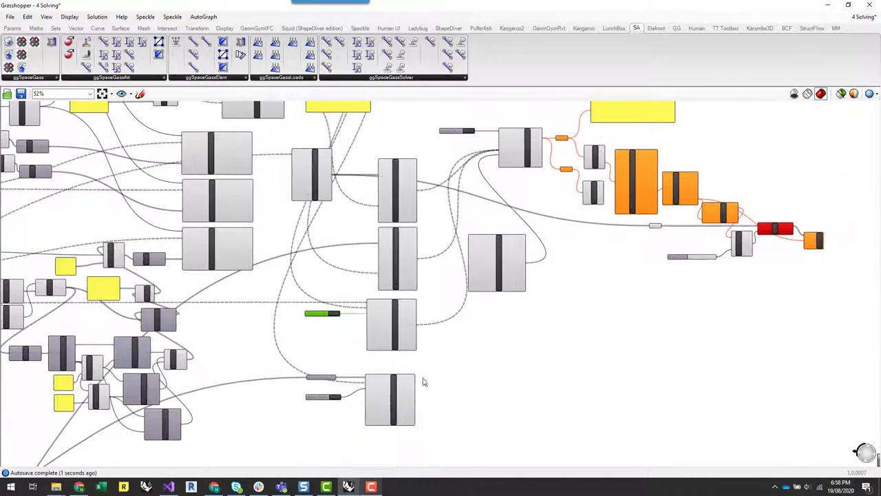
{"action": "scroll", "coordinate": [418, 409], "scroll_direction": "up", "scroll_amount": 4}
{"action": "left_click_drag", "start_coordinate": [415, 397], "coordinate": [491, 200]}
{"action": "scroll", "coordinate": [423, 427], "scroll_direction": "down", "scroll_amount": 4}
{"action": "scroll", "coordinate": [503, 126], "scroll_direction": "up", "scroll_amount": 3}
{"action": "scroll", "coordinate": [503, 126], "scroll_direction": "up", "scroll_amount": 1}
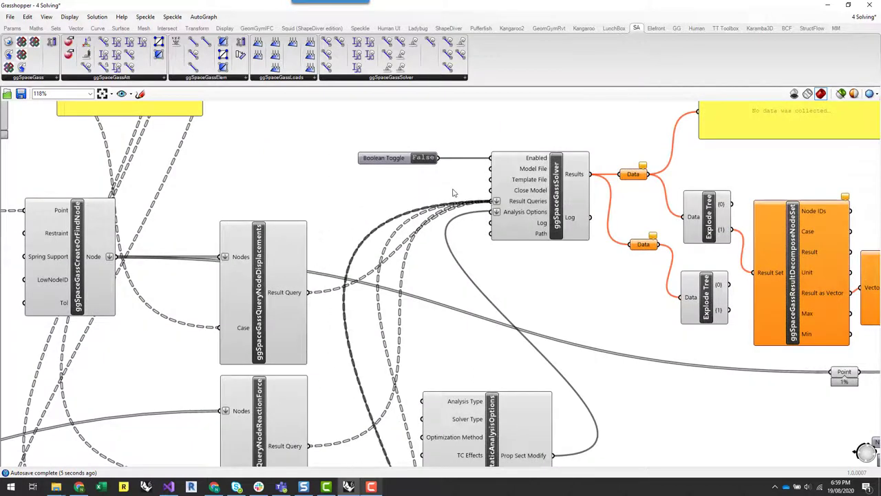
Step: Run ggSpaceGassSolver by setting its Enabled toggle to True, and enlarge and reposition the results panel to show all result branches
{"action": "scroll", "coordinate": [451, 189], "scroll_direction": "down", "scroll_amount": 2}
{"action": "scroll", "coordinate": [423, 172], "scroll_direction": "up", "scroll_amount": 1}
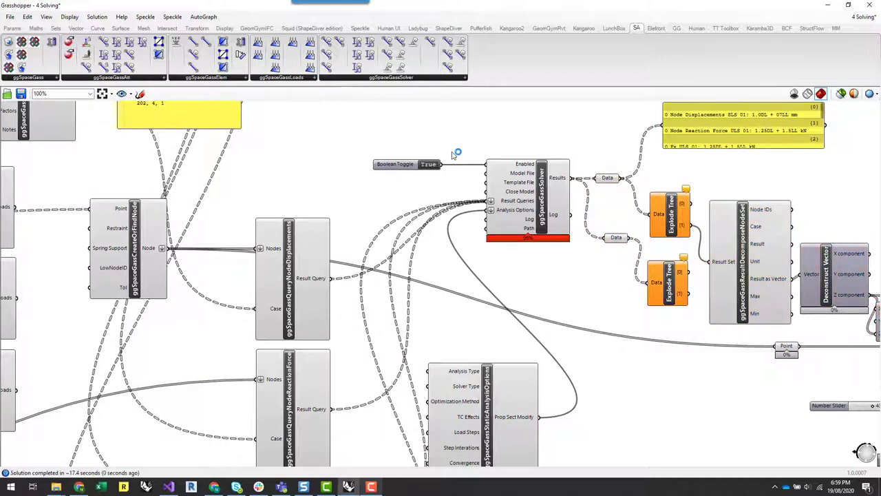
{"action": "right_click_drag", "start_coordinate": [735, 185], "coordinate": [629, 255]}
{"action": "scroll", "coordinate": [669, 212], "scroll_direction": "up", "scroll_amount": 1}
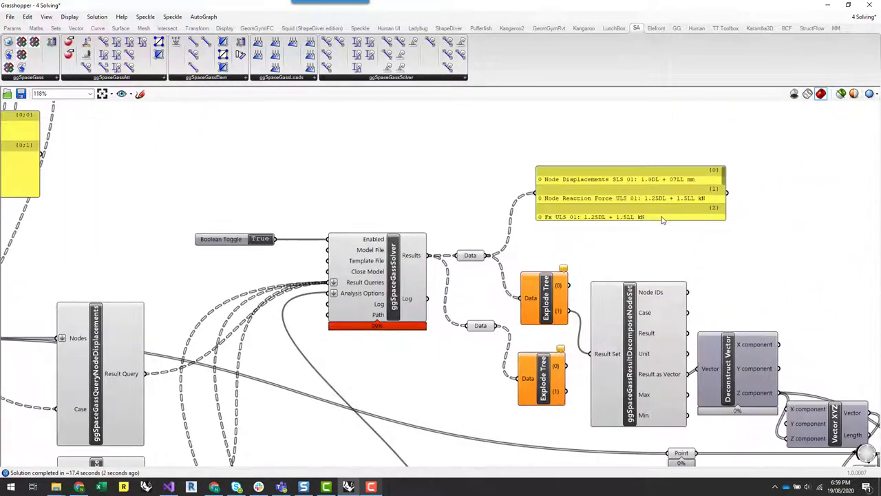
{"action": "left_click_drag", "start_coordinate": [656, 252], "coordinate": [654, 311]}
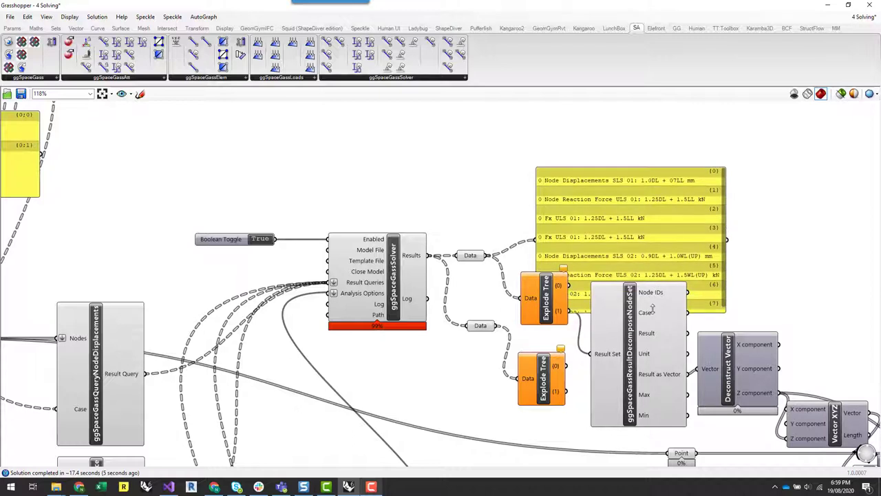
{"action": "left_click_drag", "start_coordinate": [652, 270], "coordinate": [672, 207]}
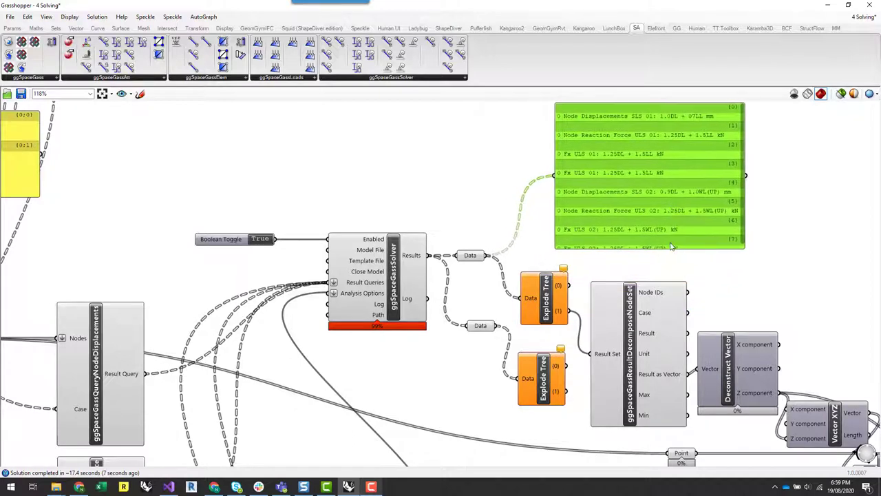
{"action": "left_click_drag", "start_coordinate": [668, 251], "coordinate": [708, 251]}
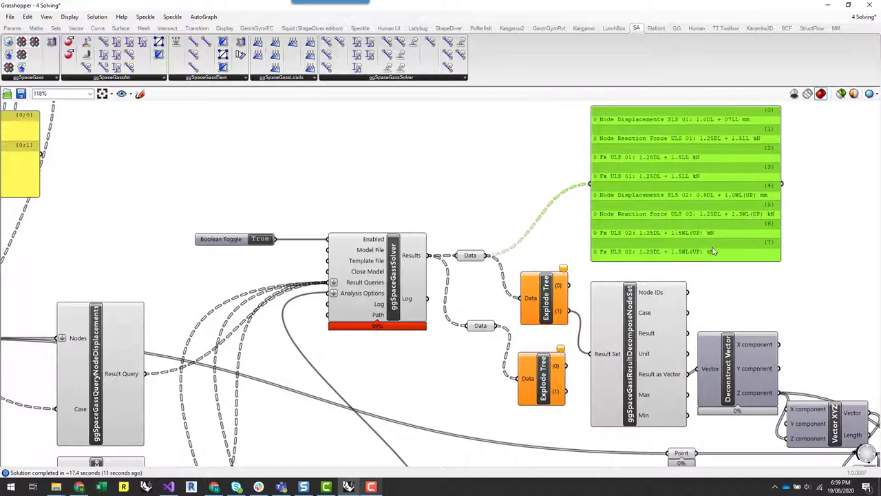
{"action": "left_click", "coordinate": [836, 210]}
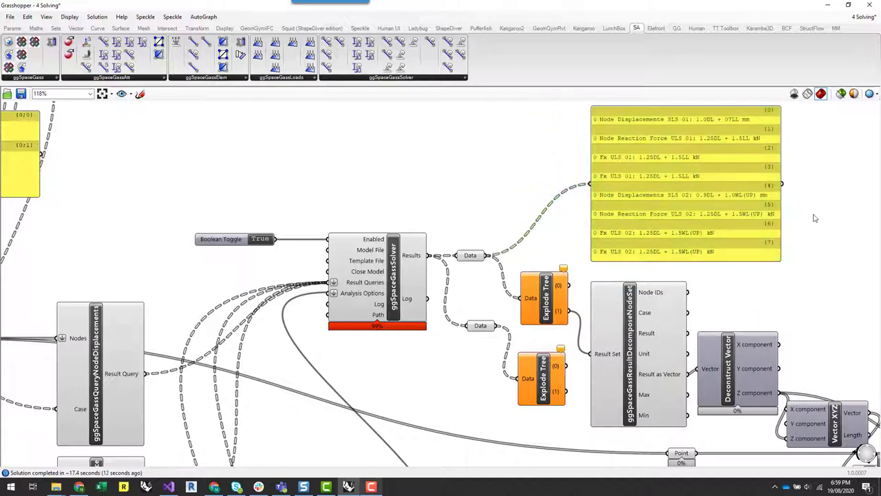
Step: Add outputs to the lower Explode Tree so it covers branches {0} to {7}, and move it away from the result decompose component
{"action": "left_click", "coordinate": [474, 329]}
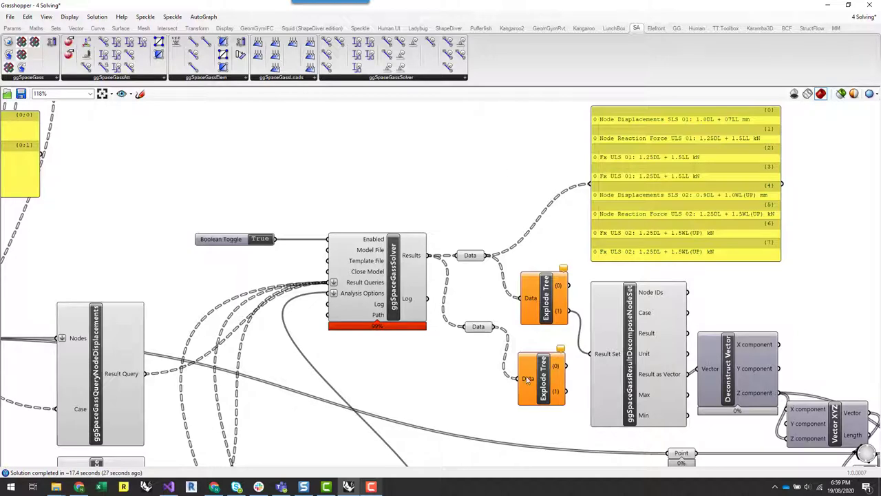
{"action": "scroll", "coordinate": [552, 403], "scroll_direction": "up", "scroll_amount": 4}
{"action": "scroll", "coordinate": [545, 419], "scroll_direction": "up", "scroll_amount": 3}
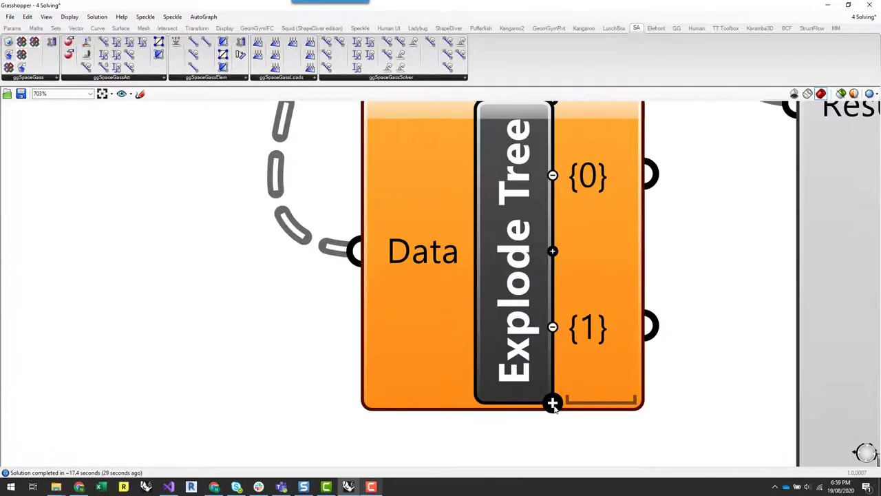
{"action": "left_click", "coordinate": [553, 402]}
{"action": "left_click", "coordinate": [553, 402]}
{"action": "double_click", "coordinate": [553, 406]}
{"action": "left_click", "coordinate": [553, 415]}
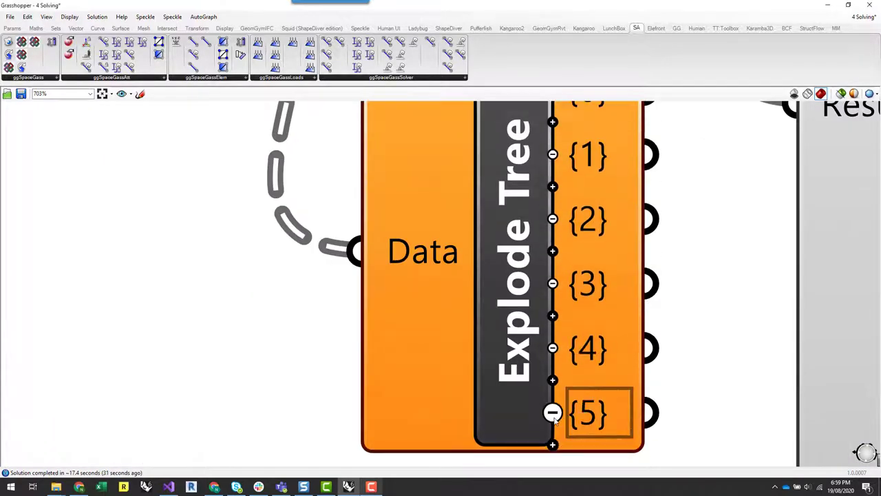
{"action": "left_click", "coordinate": [553, 445]}
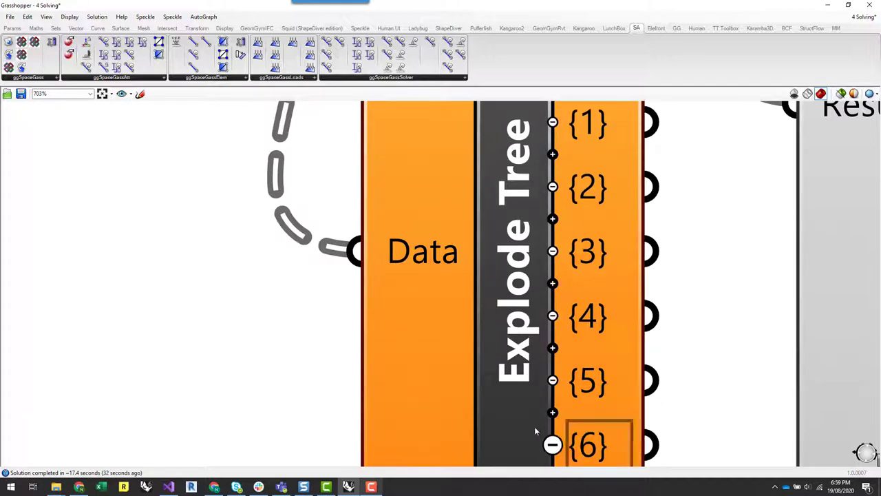
{"action": "scroll", "coordinate": [534, 426], "scroll_direction": "down", "scroll_amount": 4}
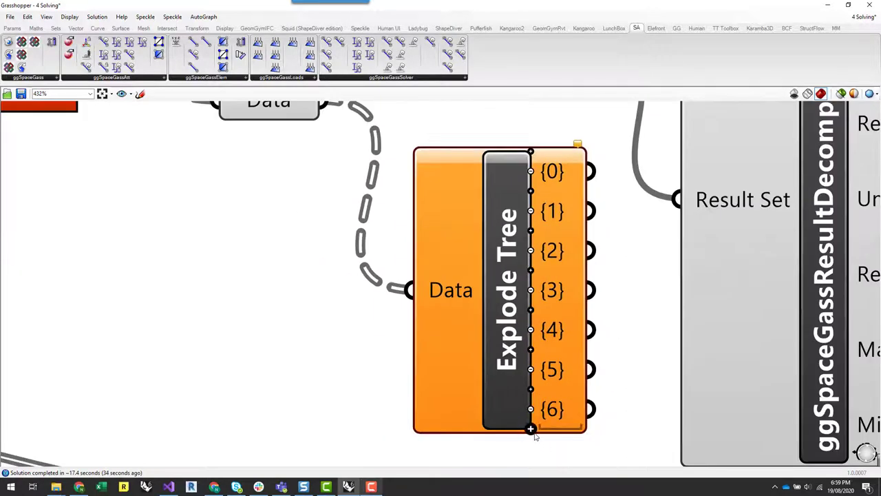
{"action": "left_click", "coordinate": [530, 429]}
{"action": "left_click_drag", "start_coordinate": [478, 369], "coordinate": [383, 373]}
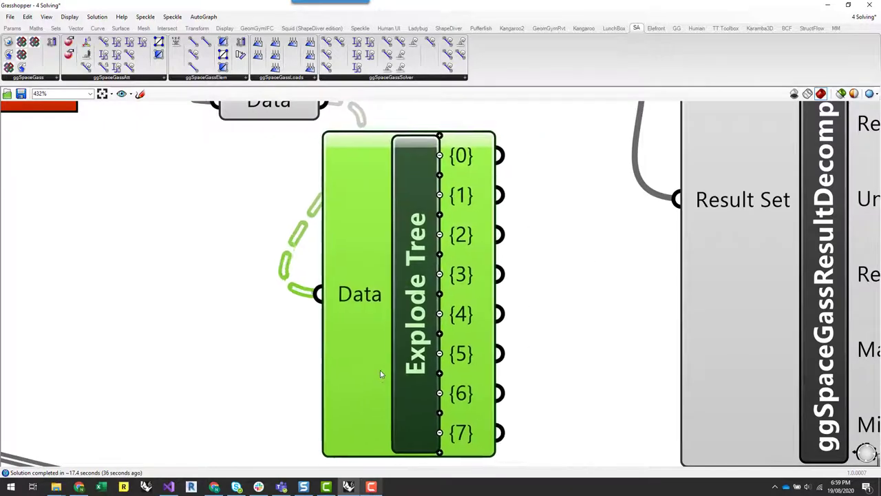
{"action": "scroll", "coordinate": [383, 365], "scroll_direction": "down", "scroll_amount": 5}
Step: Duplicate the ggSpaceGassResultDecomposeNodeSet component and place the copy below the original
{"action": "left_click", "coordinate": [432, 364]}
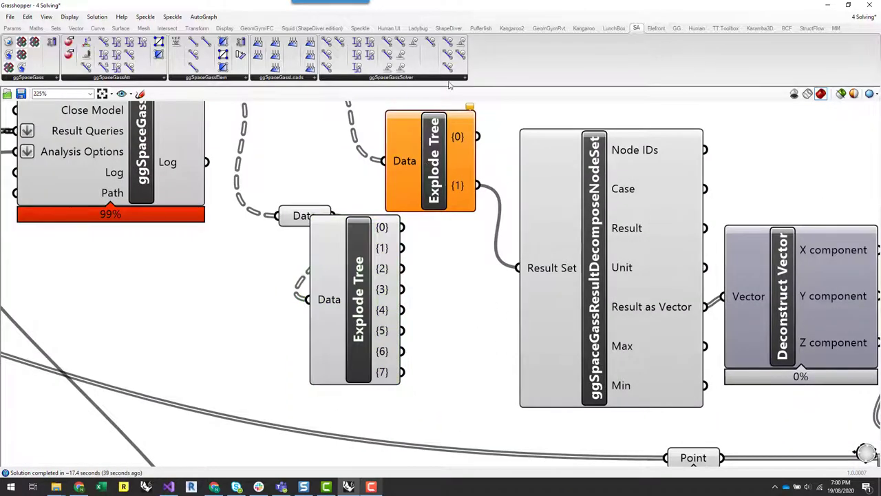
{"action": "scroll", "coordinate": [427, 236], "scroll_direction": "down", "scroll_amount": 4}
{"action": "left_click_drag", "start_coordinate": [538, 293], "coordinate": [489, 428]}
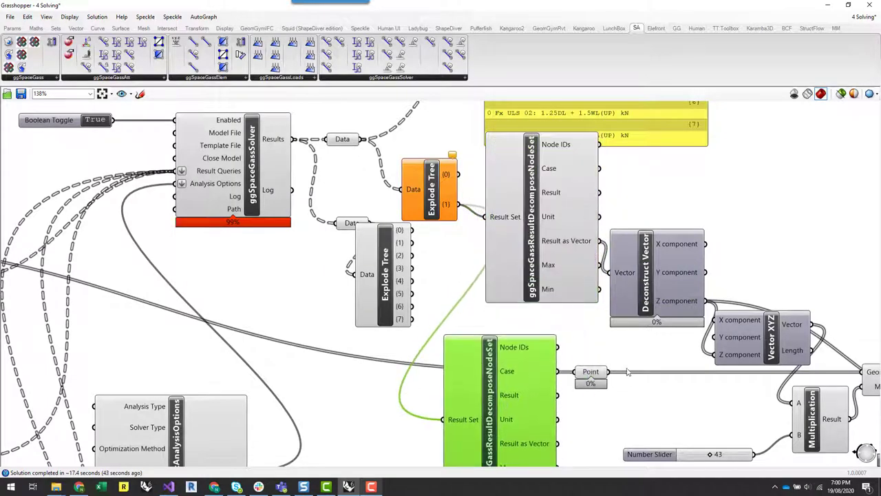
{"action": "left_click", "coordinate": [579, 344]}
{"action": "right_click_drag", "start_coordinate": [584, 331], "coordinate": [662, 237]}
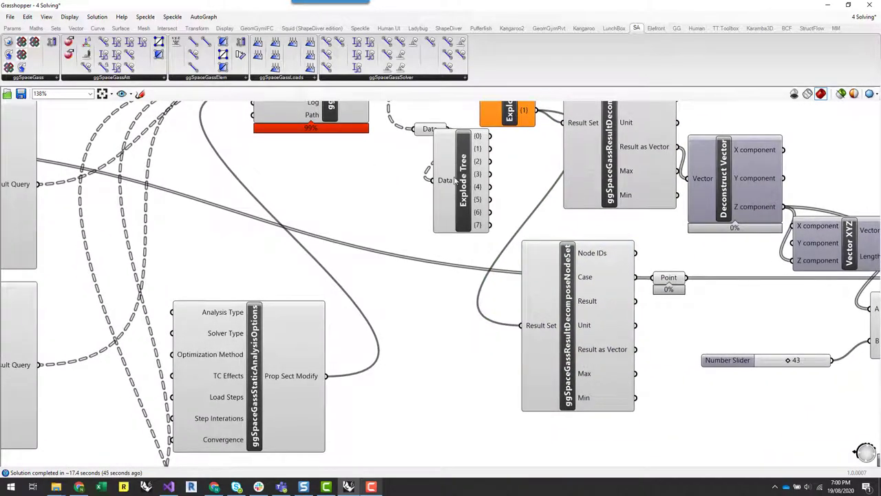
Step: Move the lower Explode Tree below its Data parameter and connect its {1} output to the copied ggSpaceGassResultDecomposeNodeSet's Result Set input
{"action": "left_click_drag", "start_coordinate": [456, 184], "coordinate": [440, 218]}
{"action": "right_click_drag", "start_coordinate": [511, 195], "coordinate": [515, 268]}
{"action": "right_click_drag", "start_coordinate": [523, 237], "coordinate": [473, 388]}
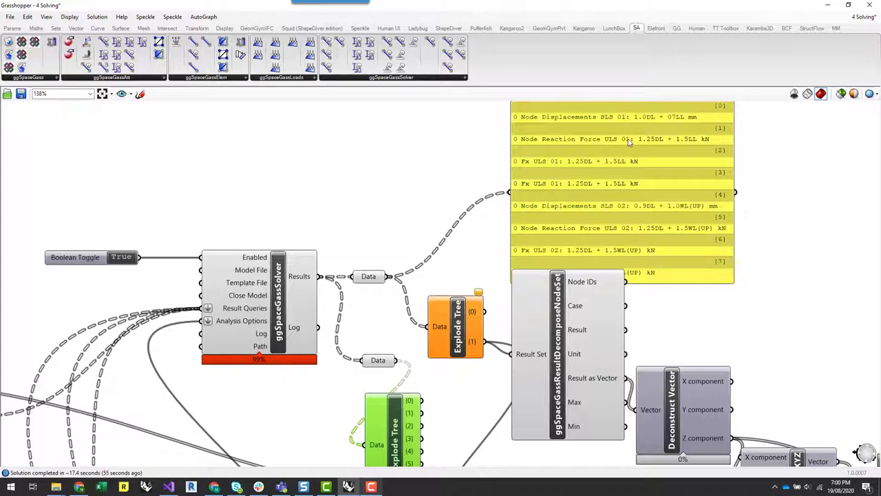
{"action": "right_click_drag", "start_coordinate": [481, 375], "coordinate": [507, 296]}
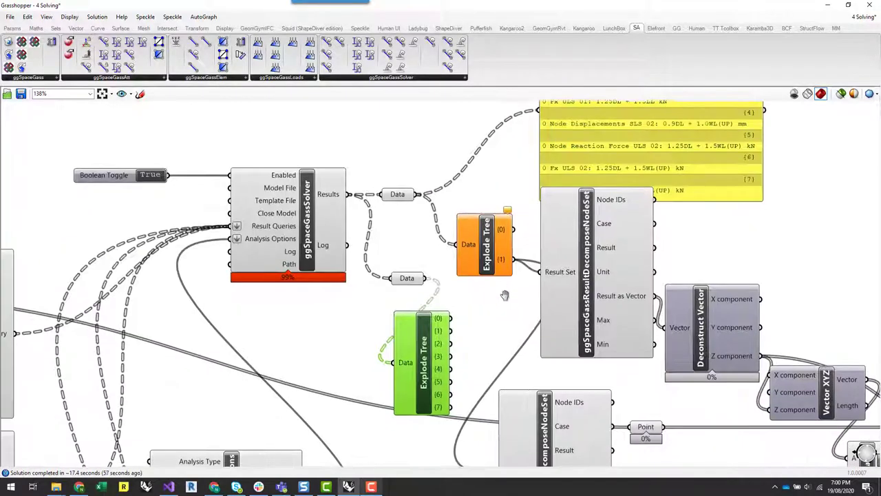
{"action": "left_click_drag", "start_coordinate": [456, 340], "coordinate": [498, 439]}
{"action": "scroll", "coordinate": [501, 343], "scroll_direction": "down", "scroll_amount": 2}
{"action": "right_click_drag", "start_coordinate": [616, 446], "coordinate": [571, 271]}
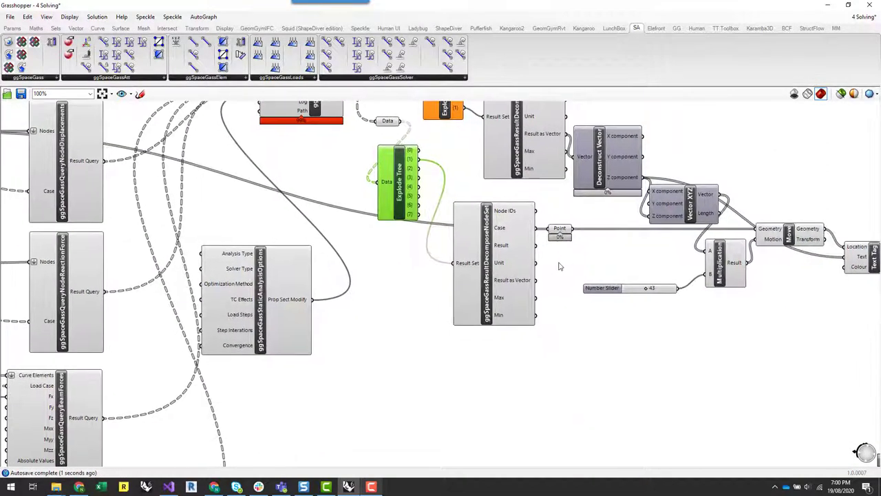
Step: Examine the Result as Vector, Max and Min outputs of the copied reaction force decompose component
{"action": "mouse_move", "coordinate": [525, 285]}
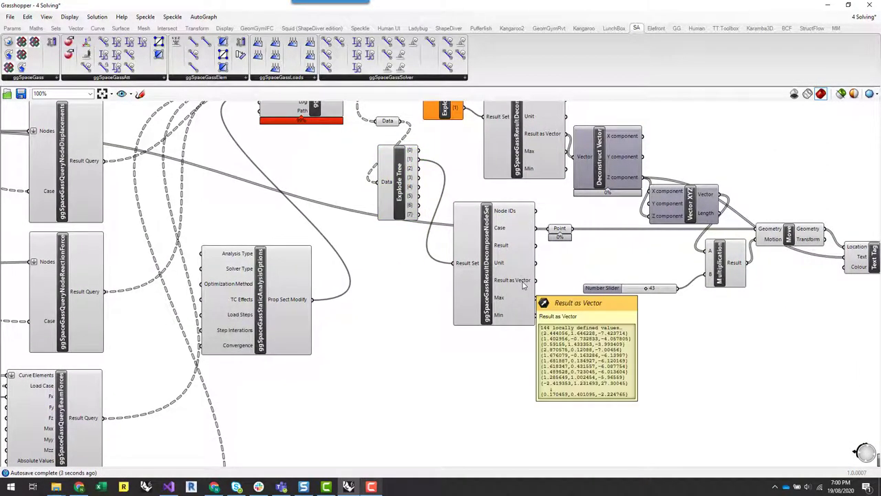
{"action": "mouse_move", "coordinate": [516, 301]}
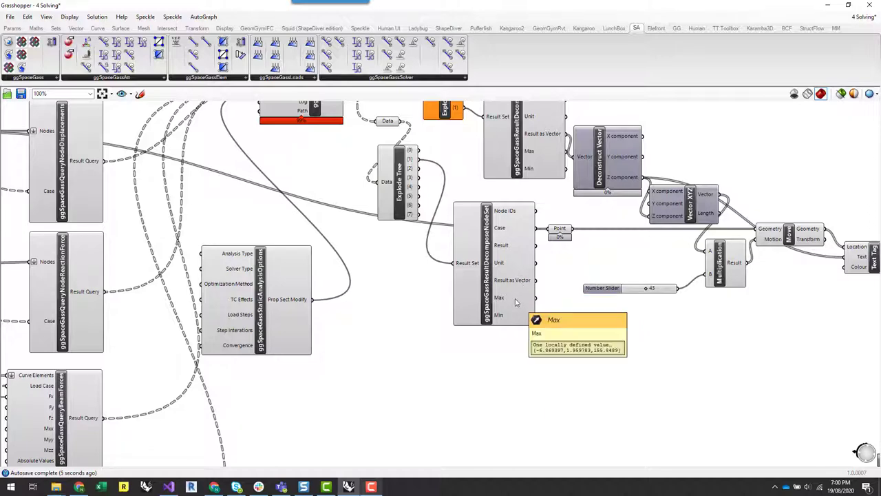
{"action": "scroll", "coordinate": [515, 302], "scroll_direction": "up", "scroll_amount": 3}
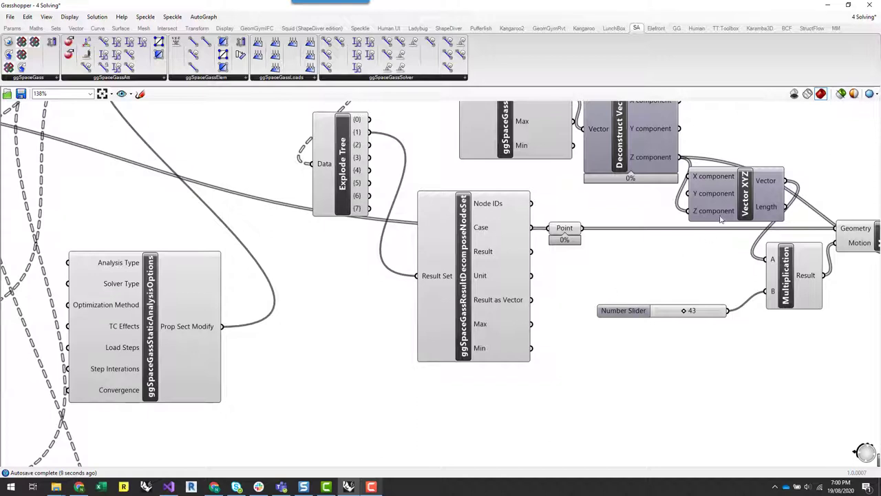
{"action": "left_click", "coordinate": [748, 203]}
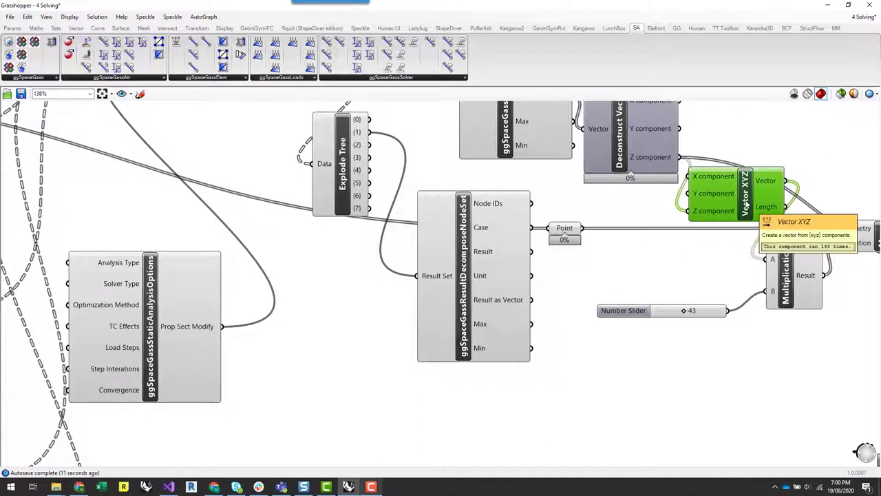
{"action": "left_click", "coordinate": [566, 298]}
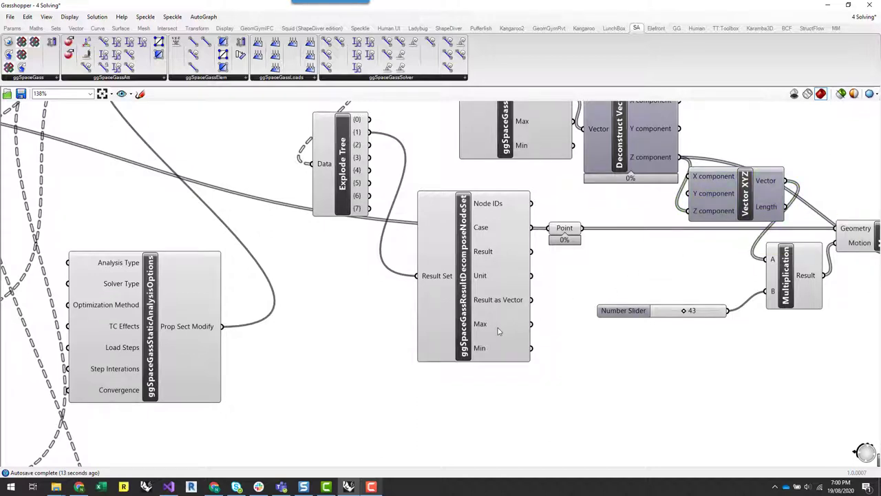
{"action": "mouse_move", "coordinate": [499, 332]}
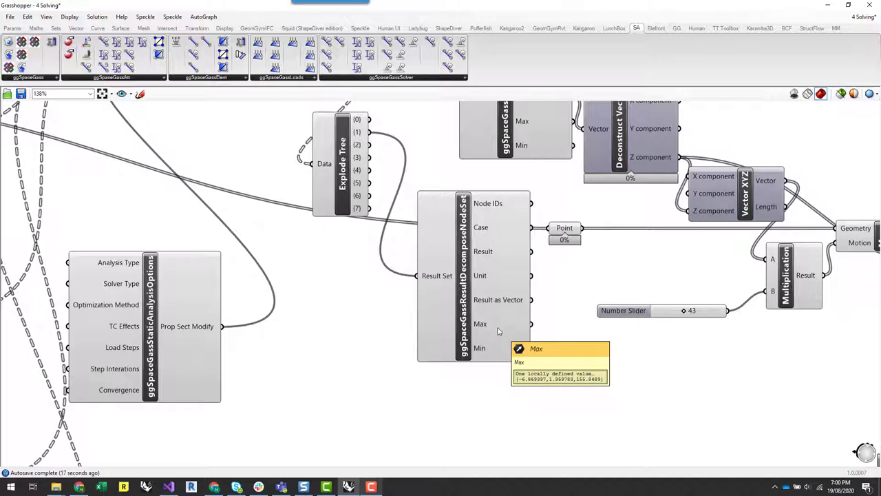
{"action": "mouse_move", "coordinate": [499, 348]}
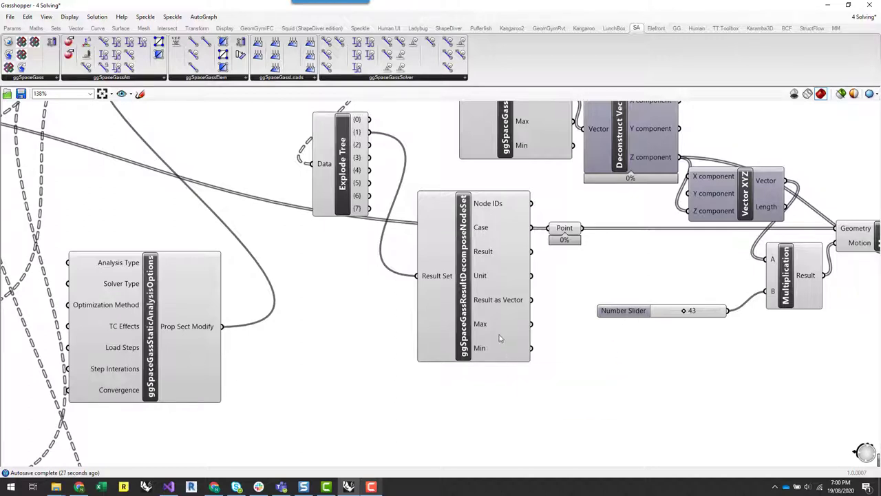
Step: Move the copied ggSpaceGassResultDecomposeNodeSet component down, clear of the wire running to the Point parameter
{"action": "left_click_drag", "start_coordinate": [475, 328], "coordinate": [513, 392]}
{"action": "left_click", "coordinate": [672, 419]}
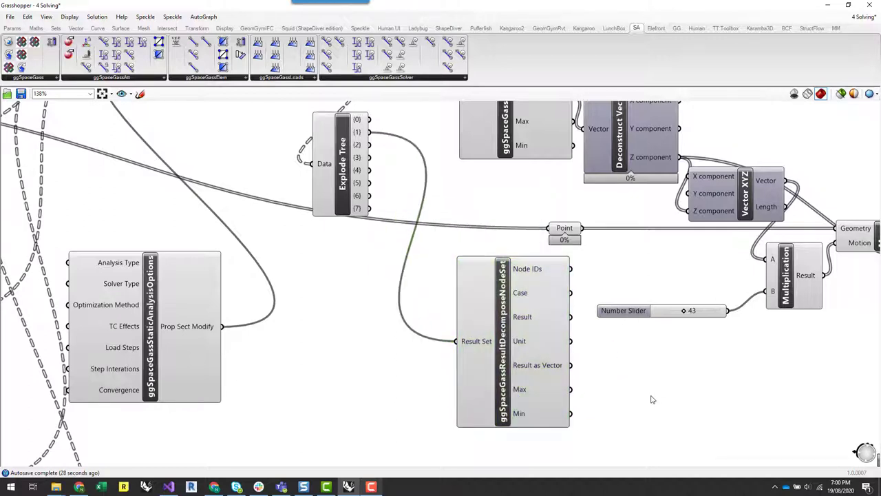
{"action": "scroll", "coordinate": [643, 382], "scroll_direction": "down", "scroll_amount": 2}
{"action": "right_click_drag", "start_coordinate": [376, 285], "coordinate": [411, 343]}
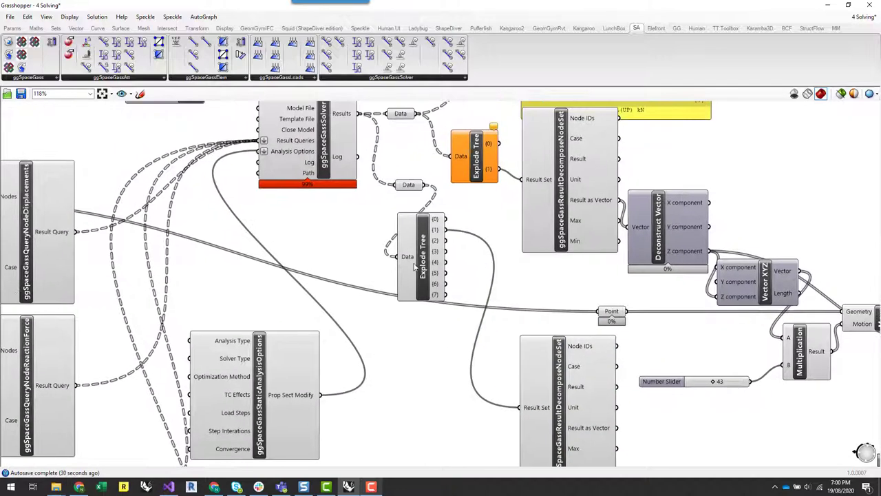
Step: Move the lower Explode Tree down beside the copied ggSpaceGassResultDecomposeNodeSet component
{"action": "left_click_drag", "start_coordinate": [414, 254], "coordinate": [432, 345]}
{"action": "left_click", "coordinate": [485, 402]}
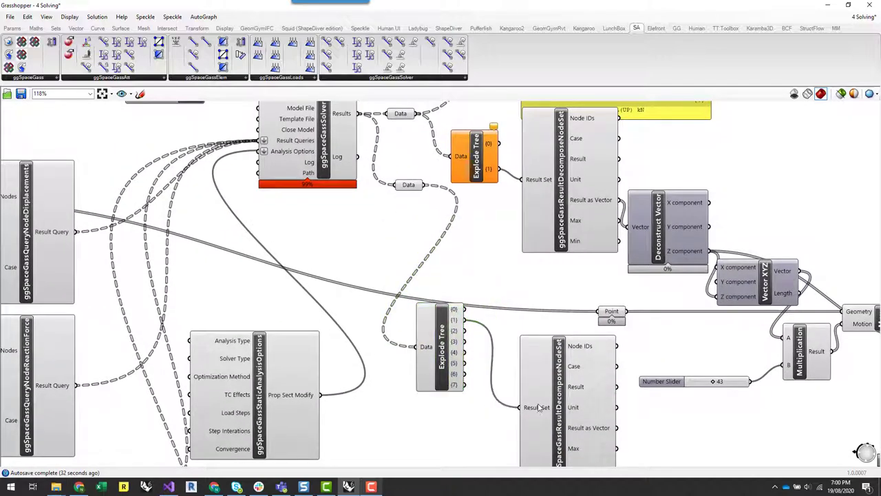
{"action": "mouse_move", "coordinate": [538, 407]}
{"action": "scroll", "coordinate": [533, 385], "scroll_direction": "down", "scroll_amount": 2}
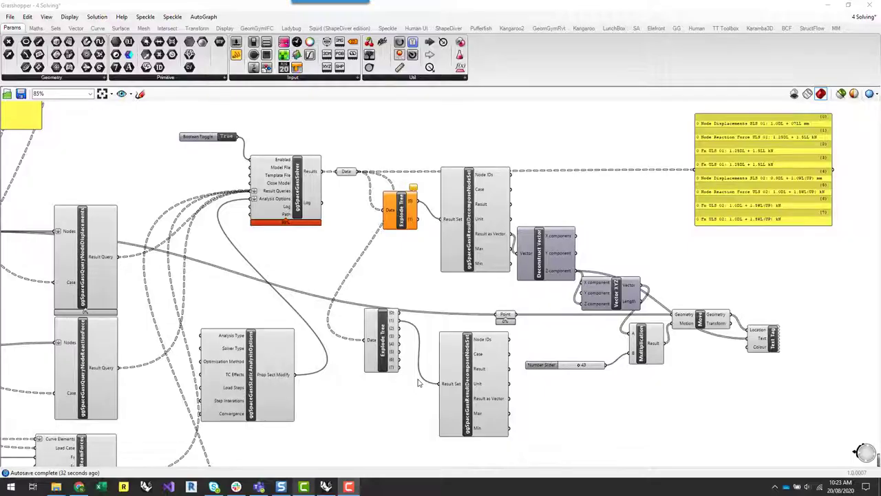
Step: Connect the lower Explode Tree's {5} output to the copied ggSpaceGassResultDecomposeNodeSet's Result Set input and inspect its Max and Min outputs
{"action": "scroll", "coordinate": [398, 325], "scroll_direction": "up", "scroll_amount": 1}
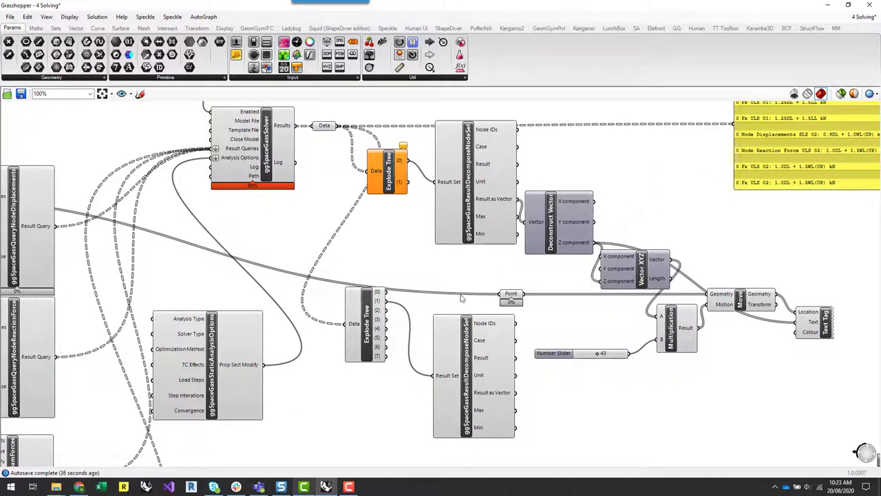
{"action": "left_click_drag", "start_coordinate": [386, 338], "coordinate": [440, 379]}
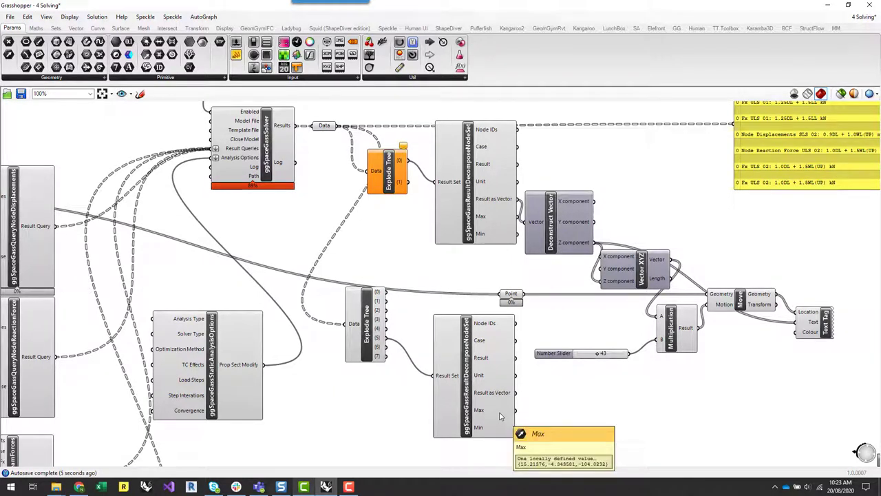
{"action": "mouse_move", "coordinate": [499, 428]}
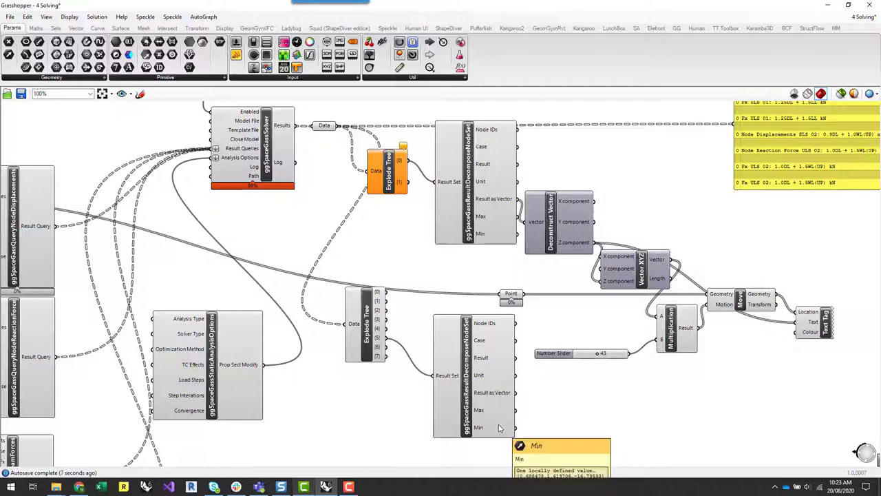
{"action": "right_click_drag", "start_coordinate": [499, 427], "coordinate": [483, 387]}
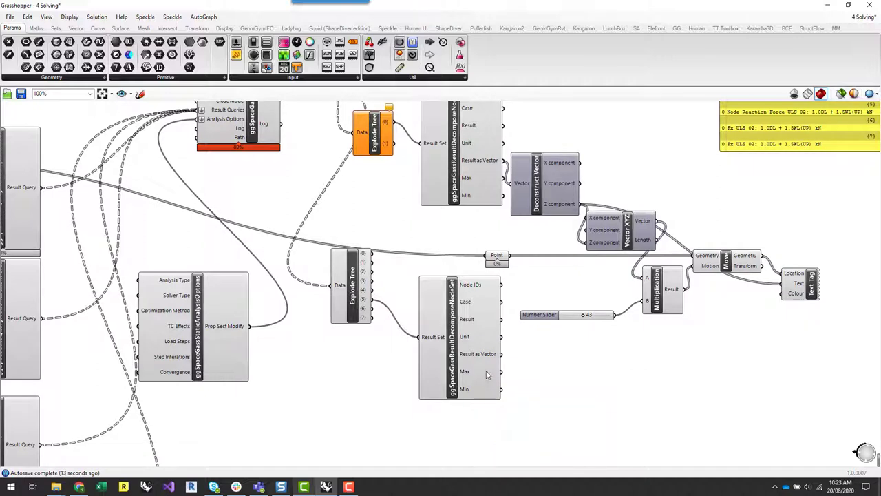
{"action": "mouse_move", "coordinate": [482, 374]}
Step: Duplicate the Point parameter and the Text Tag together, placing the copies below the copied ggSpaceGassResultDecomposeNodeSet
{"action": "left_click", "coordinate": [496, 258]}
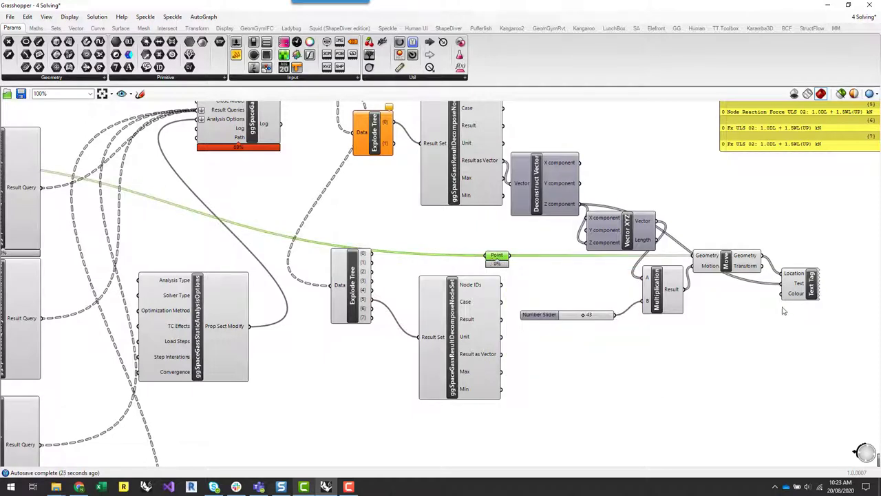
{"action": "left_click", "coordinate": [811, 289]}
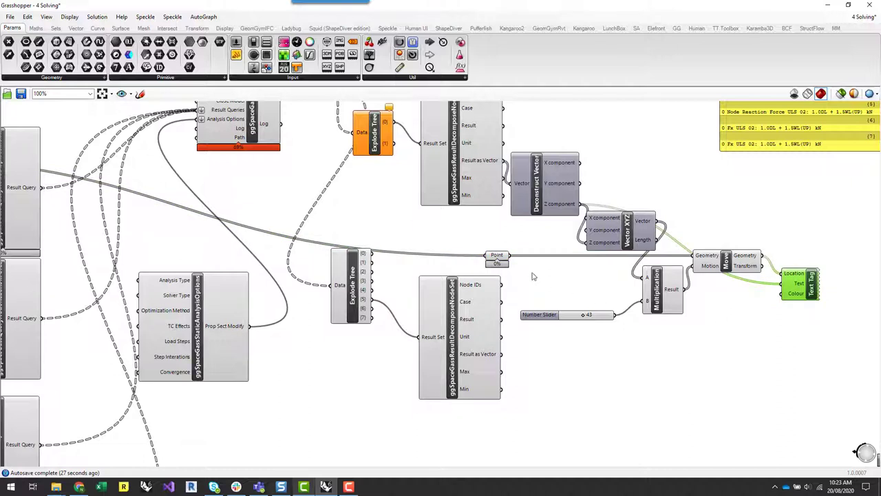
{"action": "left_click", "coordinate": [500, 258], "text": "shift"}
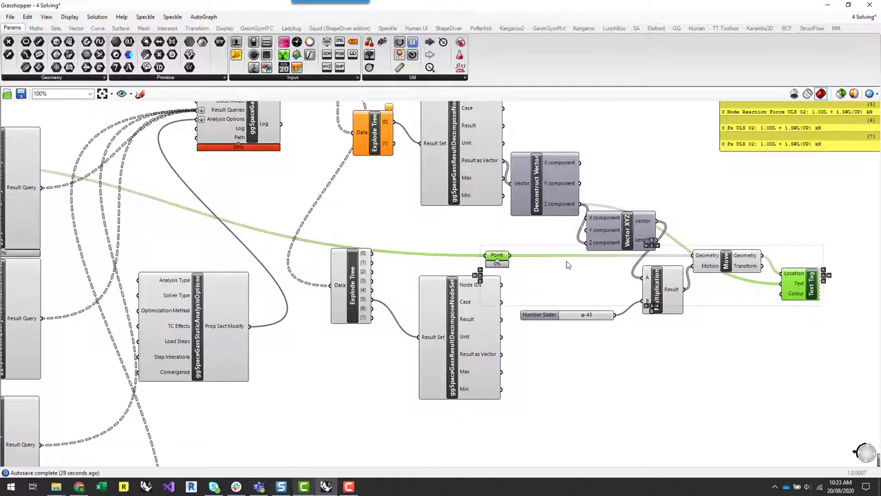
{"action": "left_click_drag", "start_coordinate": [491, 261], "coordinate": [506, 423]}
{"action": "left_click", "coordinate": [551, 378]}
Step: Wire Result as Vector to the copied Text Tag's Text and the original Point to its Location, removing the copied Point
{"action": "right_click_drag", "start_coordinate": [551, 379], "coordinate": [504, 329]}
{"action": "left_click_drag", "start_coordinate": [454, 304], "coordinate": [731, 395]}
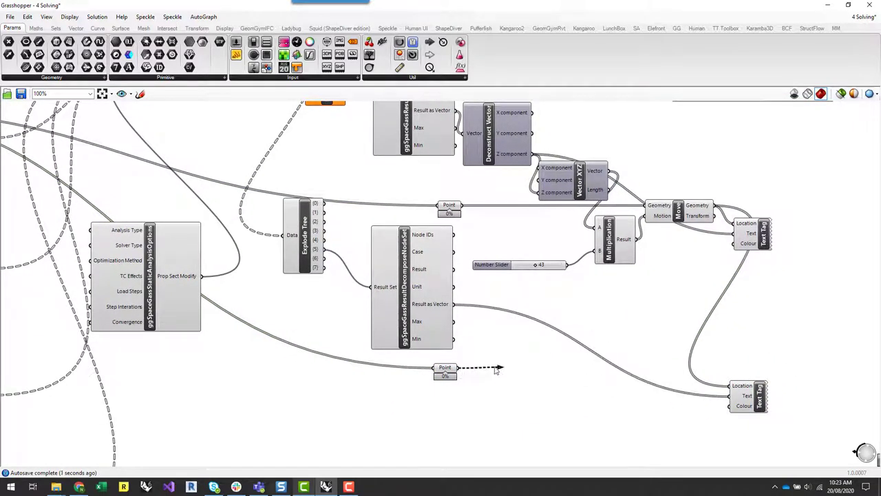
{"action": "left_click", "coordinate": [445, 369]}
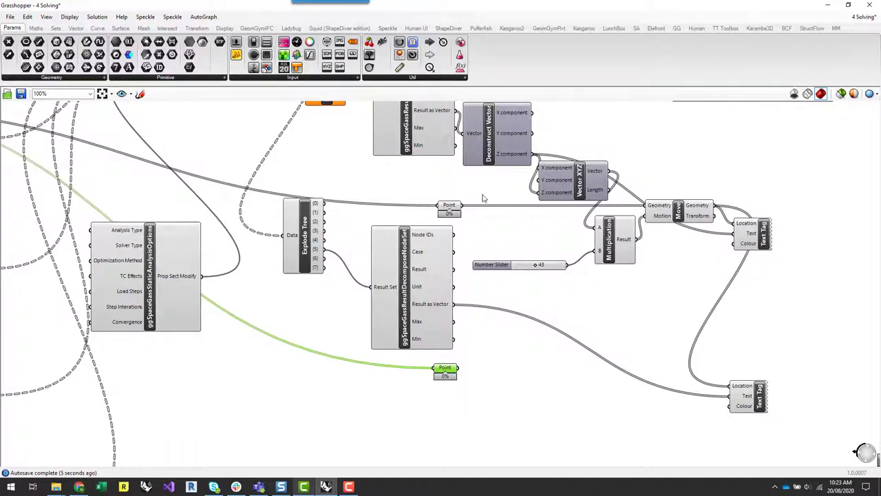
{"action": "left_click_drag", "start_coordinate": [459, 205], "coordinate": [726, 377]}
{"action": "key", "text": "Delete"}
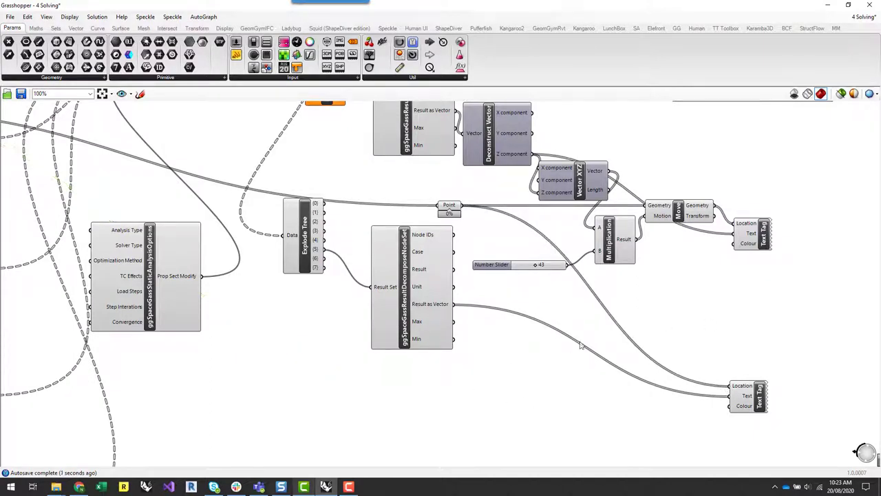
Step: Maximize Rhino's Perspective viewport and examine where the copied Text Tag's reaction labels sit on the structure
{"action": "left_click", "coordinate": [757, 398]}
{"action": "left_click_drag", "start_coordinate": [540, 9], "coordinate": [716, 234]}
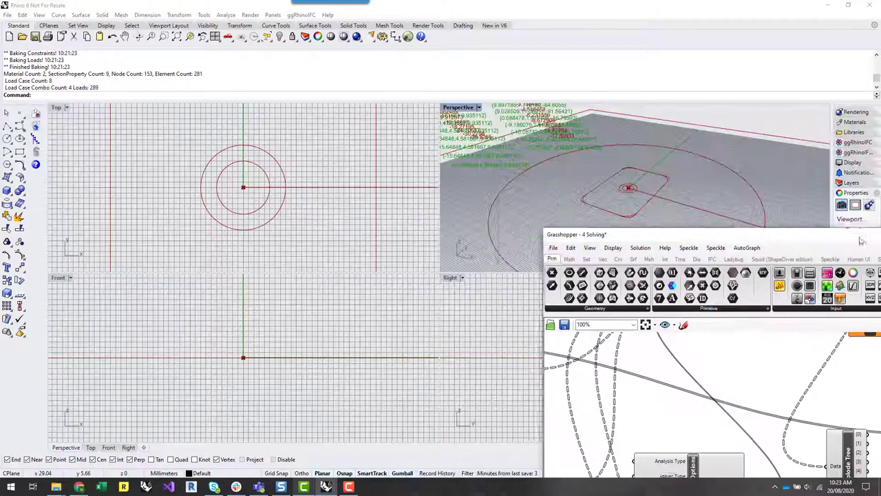
{"action": "double_click", "coordinate": [461, 108]}
{"action": "right_click_drag", "start_coordinate": [491, 190], "coordinate": [309, 193]}
{"action": "scroll", "coordinate": [309, 193], "scroll_direction": "down", "scroll_amount": 10}
{"action": "left_click_drag", "start_coordinate": [722, 236], "coordinate": [340, 156]}
{"action": "middle_click", "coordinate": [676, 393]}
{"action": "left_click", "coordinate": [692, 394]}
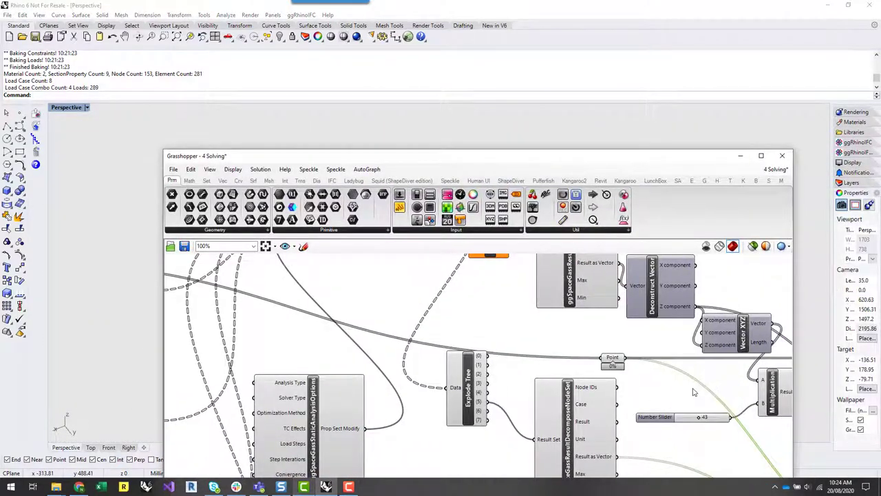
{"action": "left_click_drag", "start_coordinate": [404, 157], "coordinate": [472, 417]}
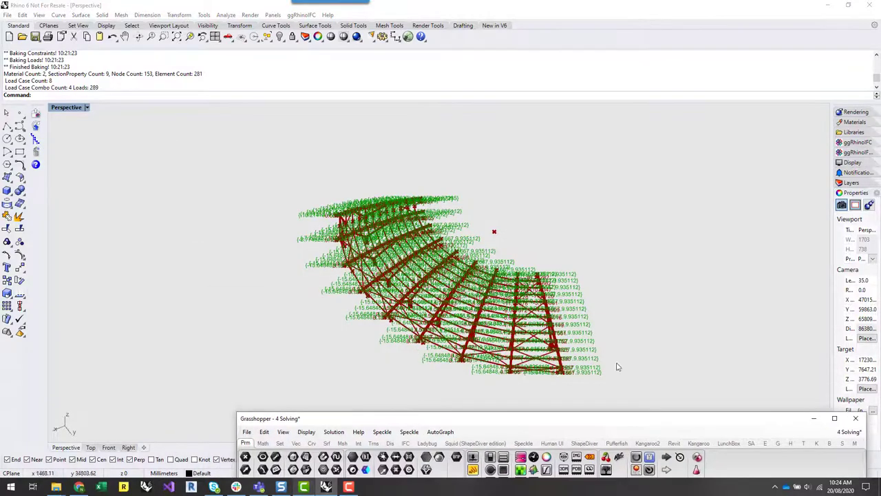
{"action": "right_click_drag", "start_coordinate": [617, 366], "coordinate": [314, 321]}
{"action": "scroll", "coordinate": [315, 324], "scroll_direction": "up", "scroll_amount": 5}
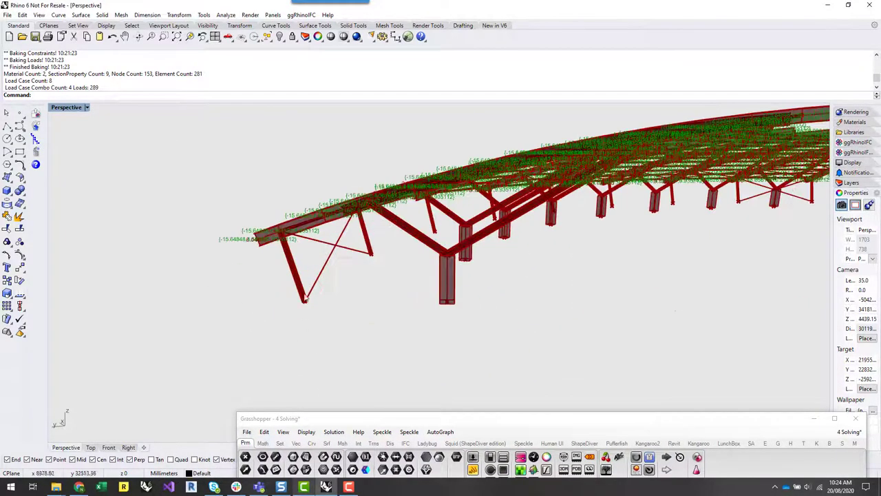
Step: Return to the Grasshopper definition and insert a relay on the wire feeding the Nodes input of ggSpaceGassQueryNodeReactionForce
{"action": "left_click_drag", "start_coordinate": [491, 422], "coordinate": [361, 99]}
{"action": "scroll", "coordinate": [496, 348], "scroll_direction": "down", "scroll_amount": 6}
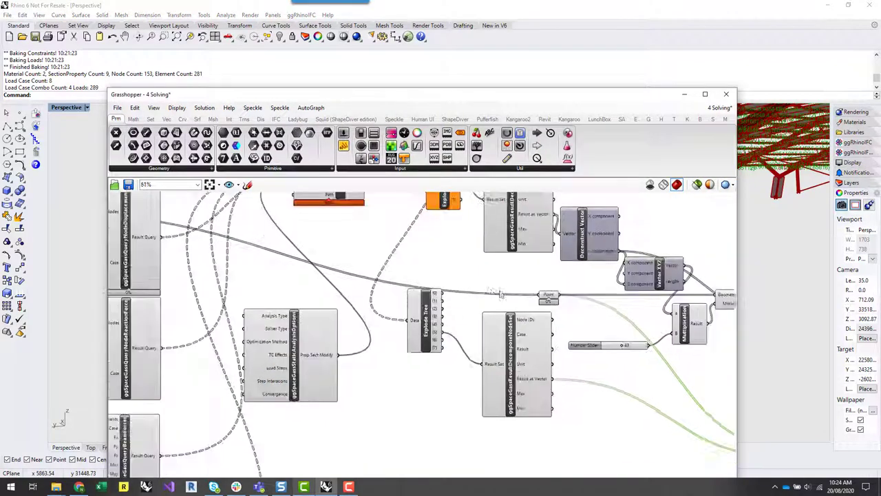
{"action": "right_click_drag", "start_coordinate": [465, 401], "coordinate": [512, 386]}
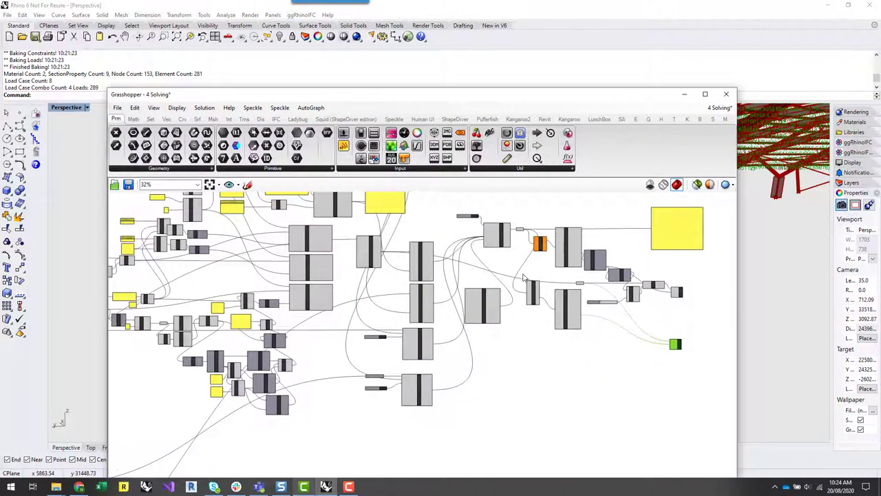
{"action": "scroll", "coordinate": [523, 277], "scroll_direction": "up", "scroll_amount": 5}
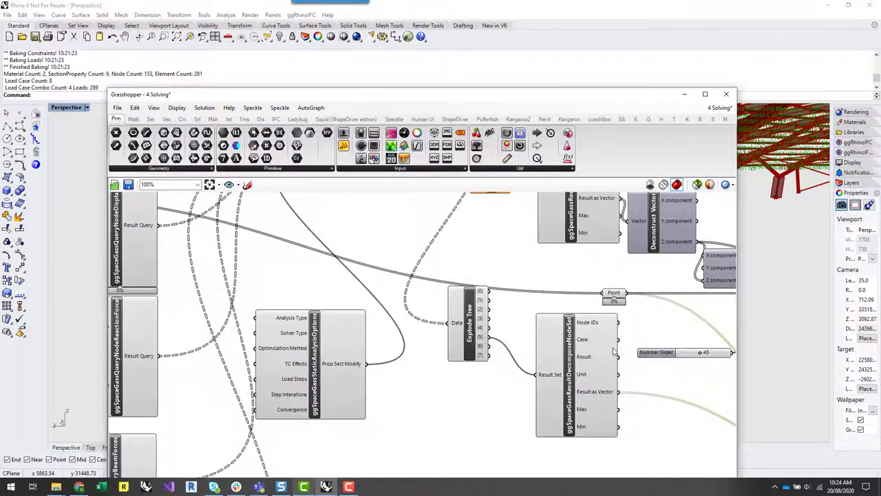
{"action": "scroll", "coordinate": [609, 349], "scroll_direction": "down", "scroll_amount": 2}
{"action": "right_click_drag", "start_coordinate": [424, 437], "coordinate": [516, 409]}
{"action": "scroll", "coordinate": [376, 332], "scroll_direction": "up", "scroll_amount": 2}
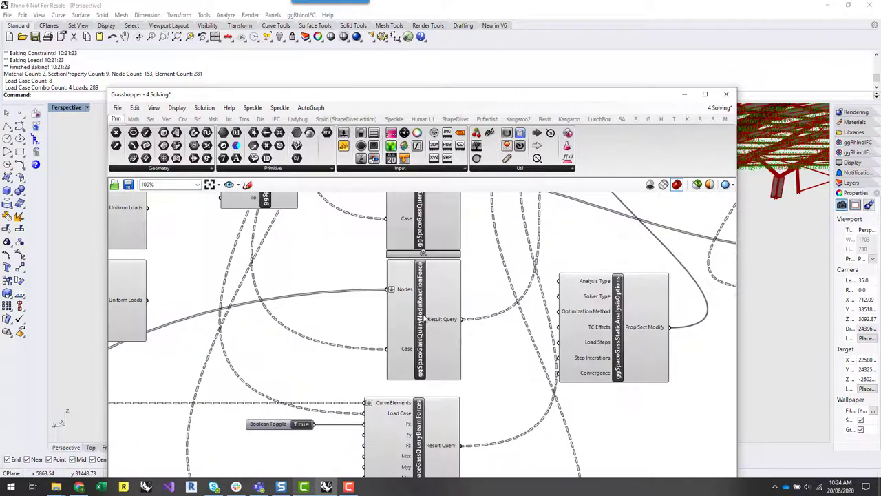
{"action": "double_click", "coordinate": [309, 294]}
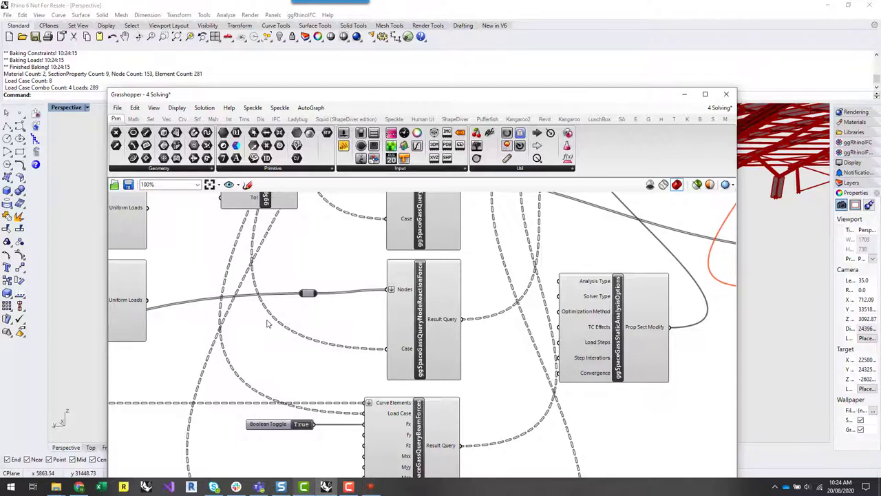
Step: Add a Point parameter beside the relay and connect the relay's output to it
{"action": "scroll", "coordinate": [268, 323], "scroll_direction": "up", "scroll_amount": 3}
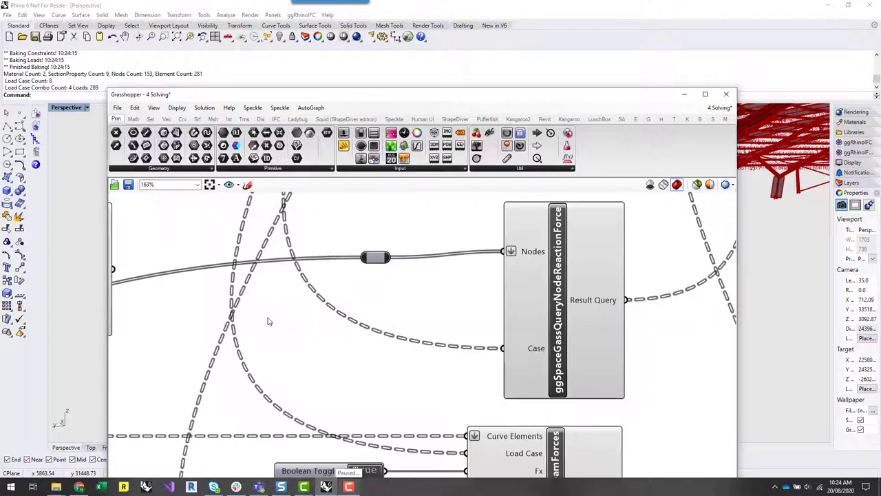
{"action": "double_click", "coordinate": [447, 309]}
{"action": "type", "text": "point"}
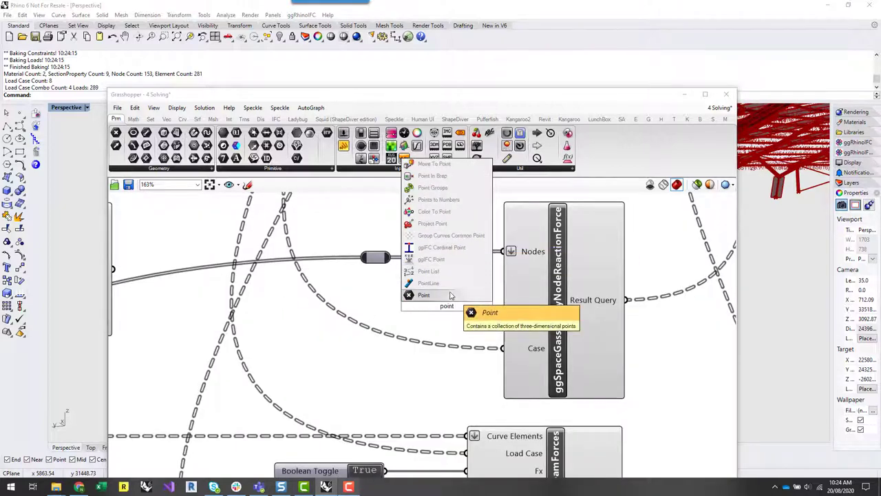
{"action": "left_click", "coordinate": [451, 295]}
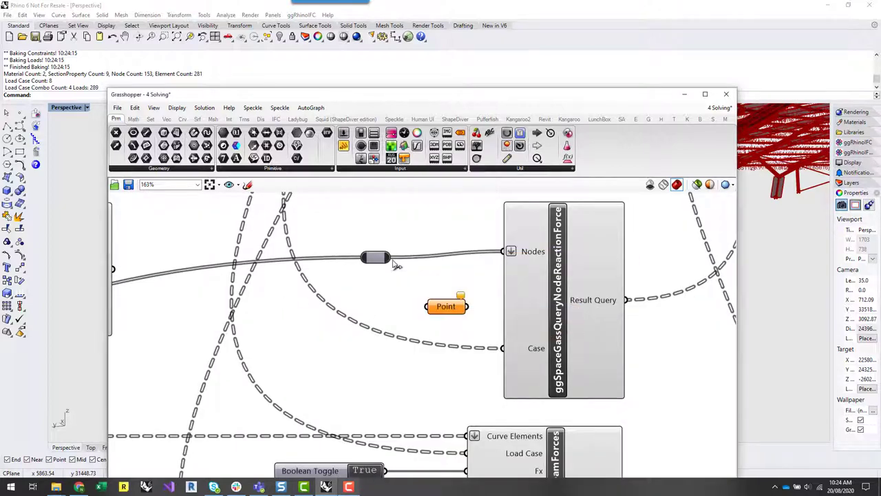
{"action": "left_click_drag", "start_coordinate": [392, 262], "coordinate": [427, 305]}
{"action": "left_click", "coordinate": [453, 305]}
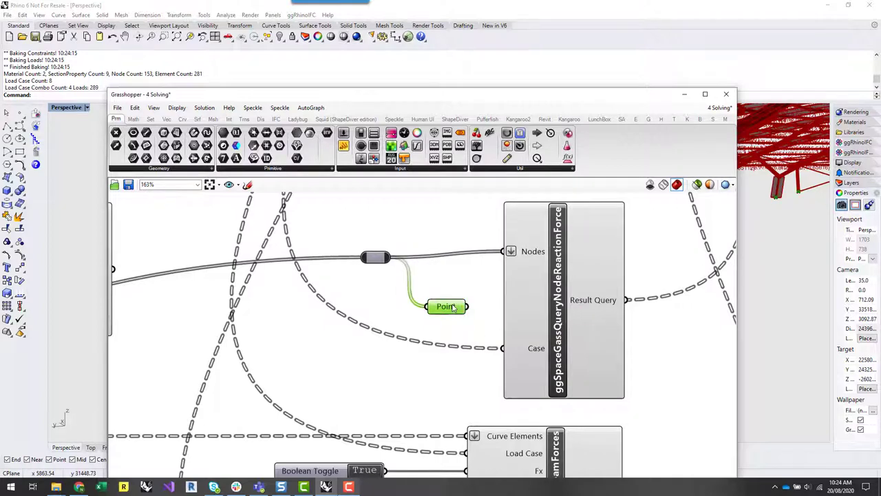
Step: Move the new Point parameter beside the copied Text Tag as its Location source and view the reaction labels at the supports in Rhino
{"action": "scroll", "coordinate": [294, 317], "scroll_direction": "down", "scroll_amount": 8}
{"action": "left_click_drag", "start_coordinate": [437, 310], "coordinate": [606, 336]}
{"action": "scroll", "coordinate": [535, 375], "scroll_direction": "up", "scroll_amount": 5}
{"action": "scroll", "coordinate": [535, 371], "scroll_direction": "up", "scroll_amount": 2}
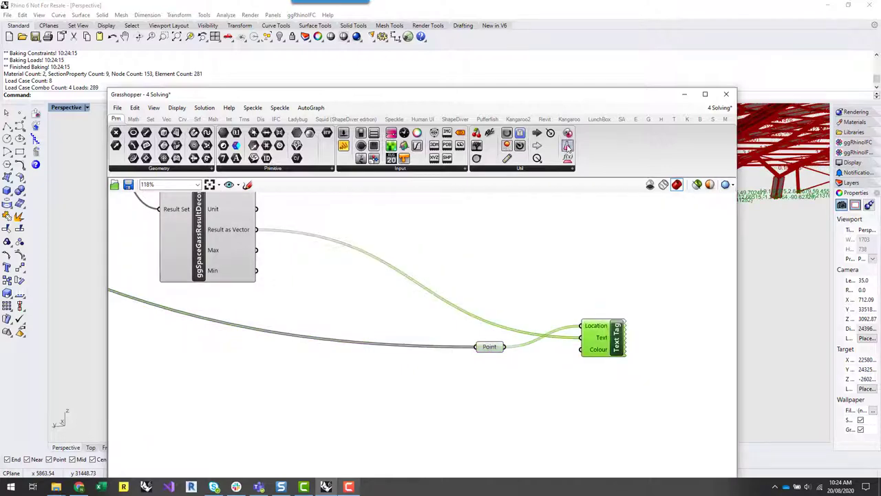
{"action": "left_click_drag", "start_coordinate": [490, 96], "coordinate": [590, 426]}
{"action": "right_click_drag", "start_coordinate": [394, 331], "coordinate": [614, 263]}
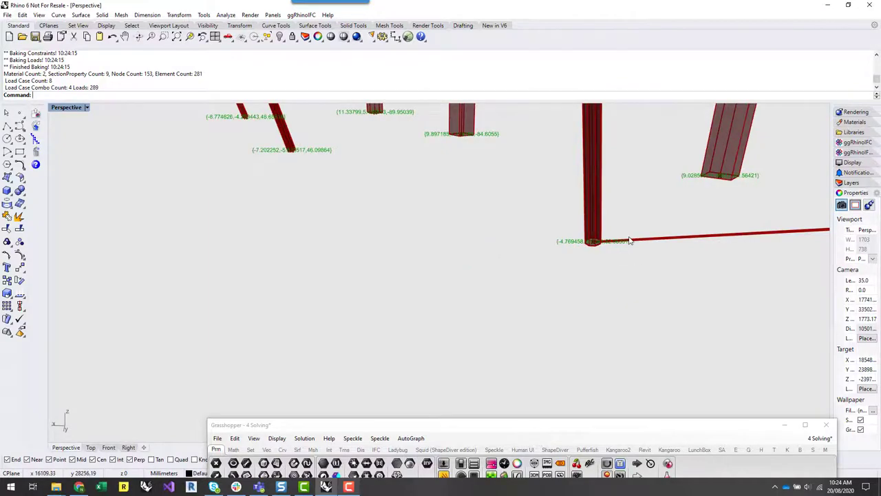
{"action": "scroll", "coordinate": [382, 293], "scroll_direction": "down", "scroll_amount": 12}
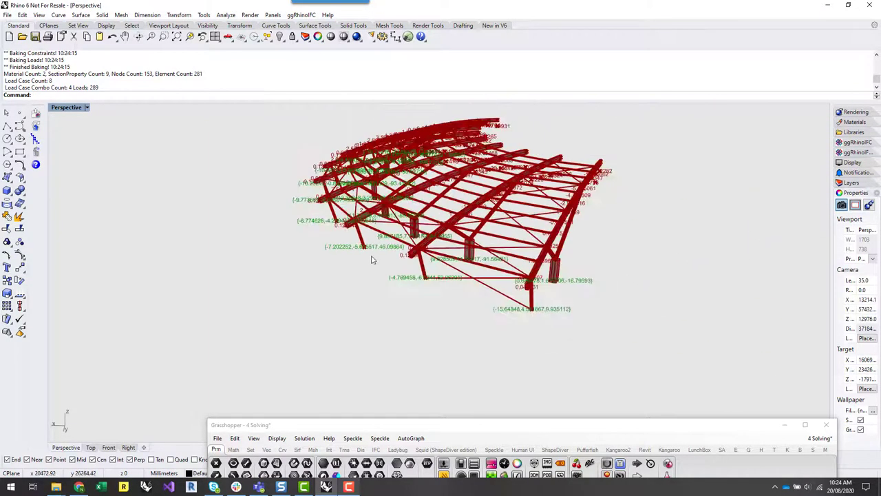
{"action": "right_click_drag", "start_coordinate": [354, 321], "coordinate": [392, 324]}
Step: Duplicate the Deconstruct Vector and Vector XYZ components in Grasshopper and place the copies beside the lower ggSpaceGassResultDecomposeNodeSet
{"action": "left_click", "coordinate": [464, 427]}
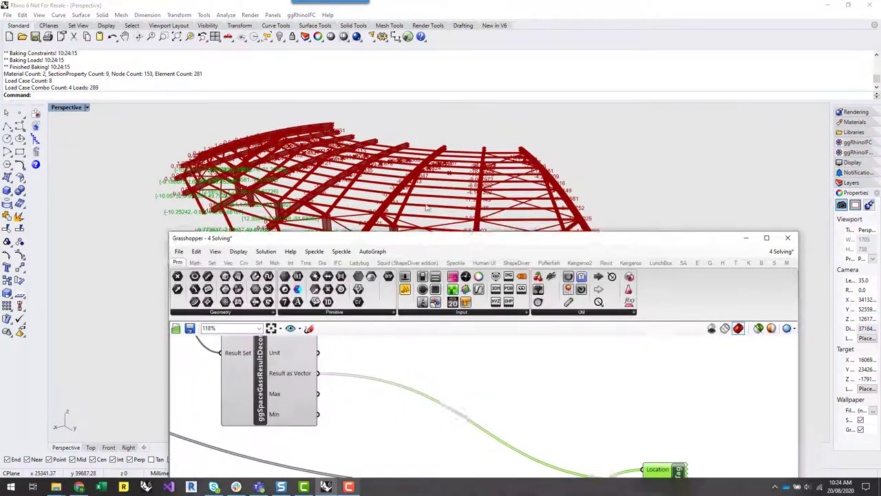
{"action": "scroll", "coordinate": [433, 345], "scroll_direction": "down", "scroll_amount": 3}
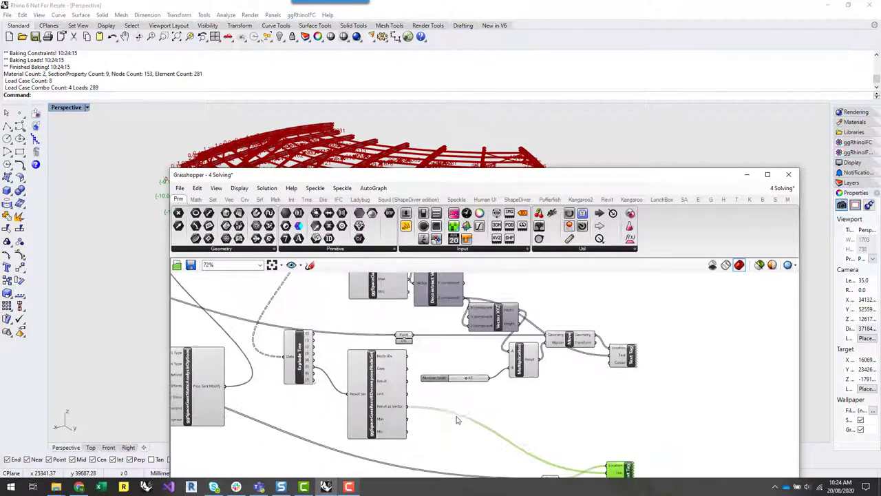
{"action": "scroll", "coordinate": [496, 344], "scroll_direction": "up", "scroll_amount": 4}
{"action": "left_click", "coordinate": [516, 329], "text": "shift"}
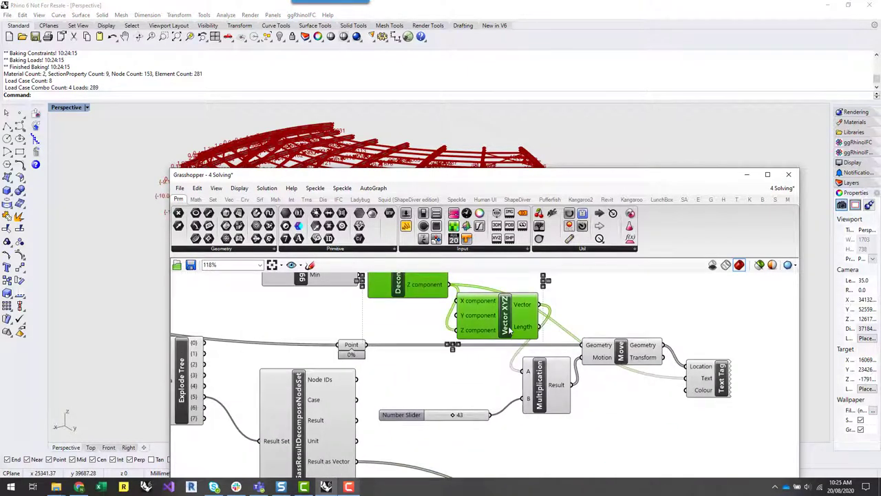
{"action": "scroll", "coordinate": [515, 329], "scroll_direction": "down", "scroll_amount": 3}
{"action": "scroll", "coordinate": [516, 329], "scroll_direction": "down", "scroll_amount": 2}
{"action": "left_click_drag", "start_coordinate": [516, 329], "coordinate": [526, 417]}
{"action": "scroll", "coordinate": [525, 418], "scroll_direction": "up", "scroll_amount": 3}
{"action": "scroll", "coordinate": [403, 406], "scroll_direction": "up", "scroll_amount": 2}
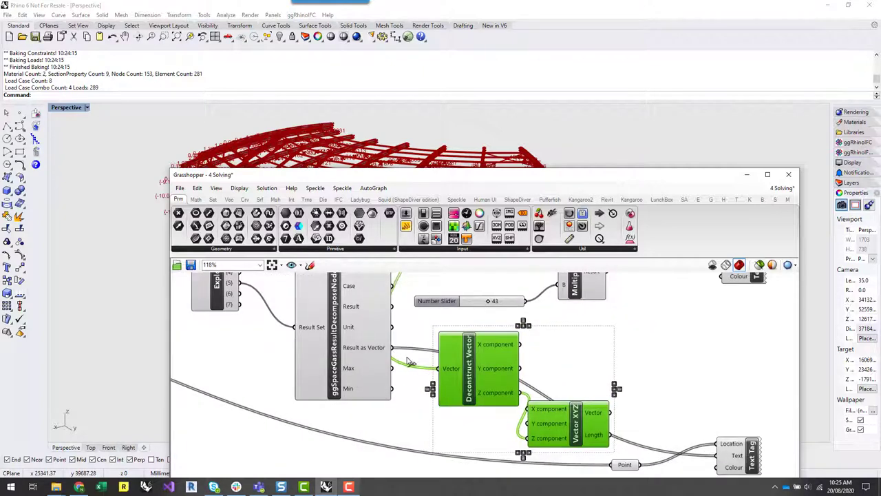
Step: Connect the lower Result as Vector output to the copied Deconstruct Vector, and the copied Vector XYZ's Vector output to the lower Text Tag's Text
{"action": "scroll", "coordinate": [427, 361], "scroll_direction": "down", "scroll_amount": 1}
{"action": "left_click_drag", "start_coordinate": [427, 363], "coordinate": [442, 363]}
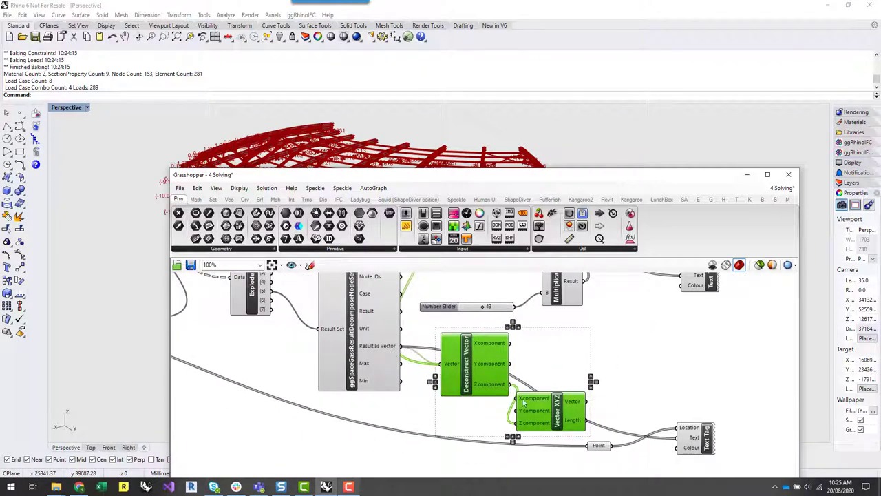
{"action": "left_click_drag", "start_coordinate": [585, 401], "coordinate": [678, 437]}
{"action": "left_click", "coordinate": [706, 446]}
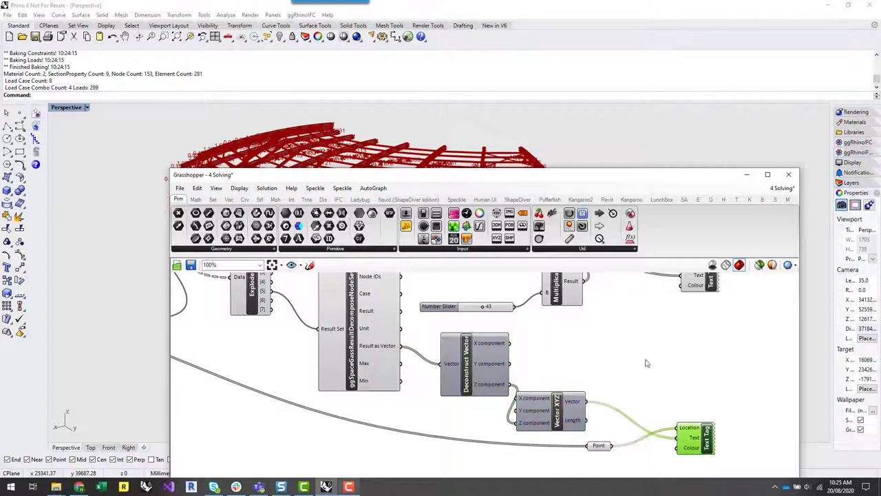
Step: Feed the lower Text Tag's Text from the copied Deconstruct Vector's Z component instead and uncover the Rhino model to view the labels
{"action": "right_click_drag", "start_coordinate": [636, 385], "coordinate": [639, 350]}
{"action": "left_click_drag", "start_coordinate": [514, 349], "coordinate": [680, 402]}
{"action": "left_click_drag", "start_coordinate": [543, 172], "coordinate": [558, 285]}
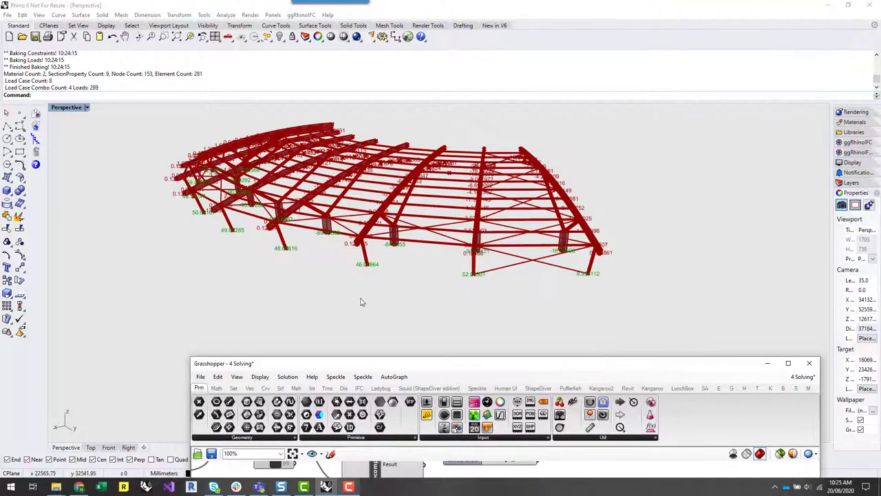
Step: Examine the vertical reaction labels at the column bases in the Rhino perspective view from several angles
{"action": "scroll", "coordinate": [275, 255], "scroll_direction": "up", "scroll_amount": 8}
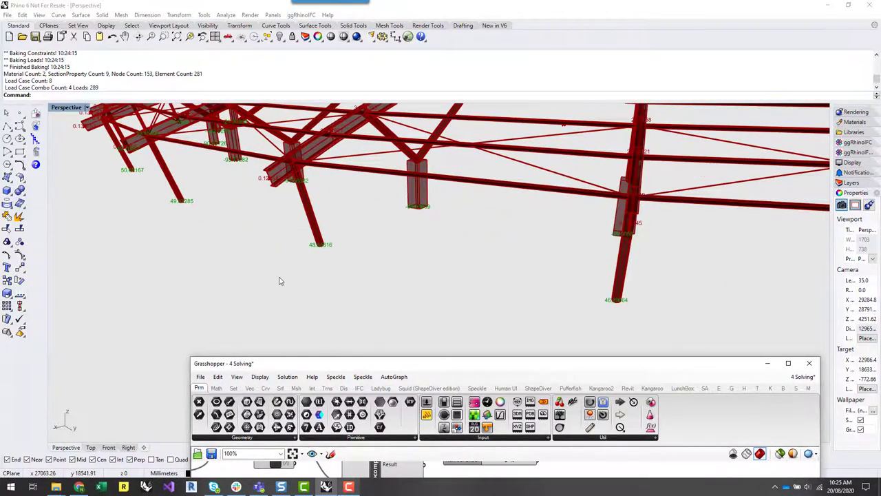
{"action": "right_click_drag", "start_coordinate": [279, 279], "coordinate": [319, 271]}
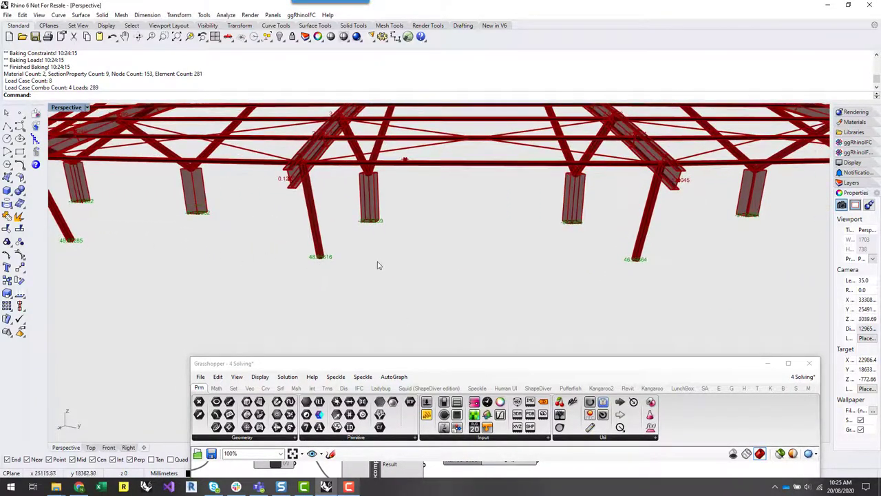
{"action": "mouse_move", "coordinate": [482, 275]}
{"action": "right_mouse_down"}
{"action": "mouse_move", "coordinate": [495, 275]}
{"action": "mouse_move", "coordinate": [481, 279]}
{"action": "right_mouse_up"}
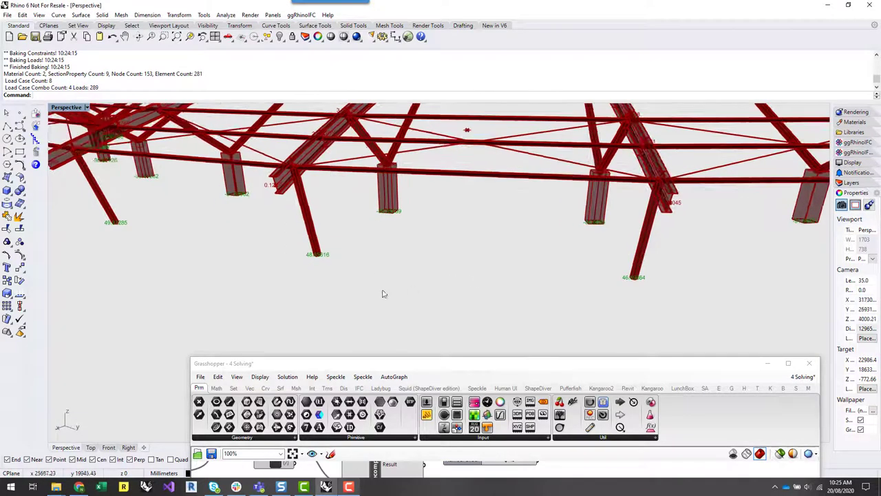
{"action": "scroll", "coordinate": [385, 293], "scroll_direction": "down", "scroll_amount": 8}
{"action": "scroll", "coordinate": [649, 297], "scroll_direction": "up", "scroll_amount": 4}
{"action": "right_click_drag", "start_coordinate": [717, 319], "coordinate": [684, 315]}
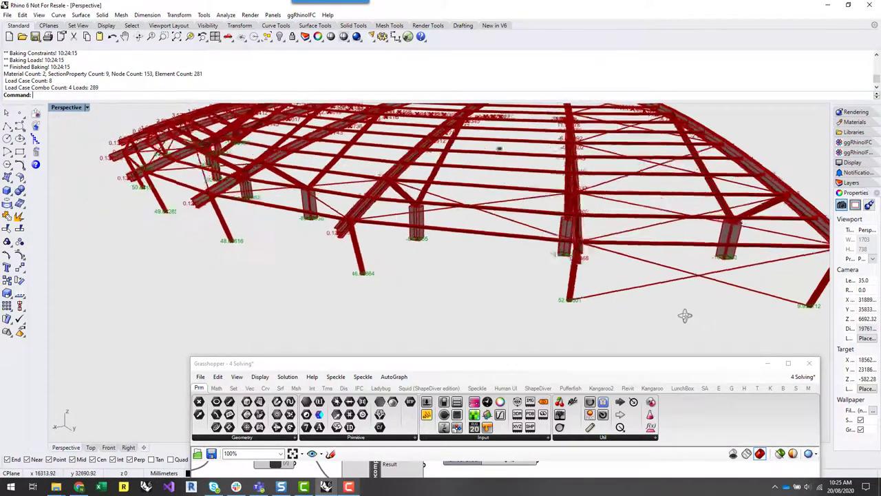
{"action": "scroll", "coordinate": [496, 303], "scroll_direction": "down", "scroll_amount": 6}
Step: Add a Circle CNR component to the Grasshopper canvas above the lower Text Tag
{"action": "left_click_drag", "start_coordinate": [473, 343], "coordinate": [417, 190]}
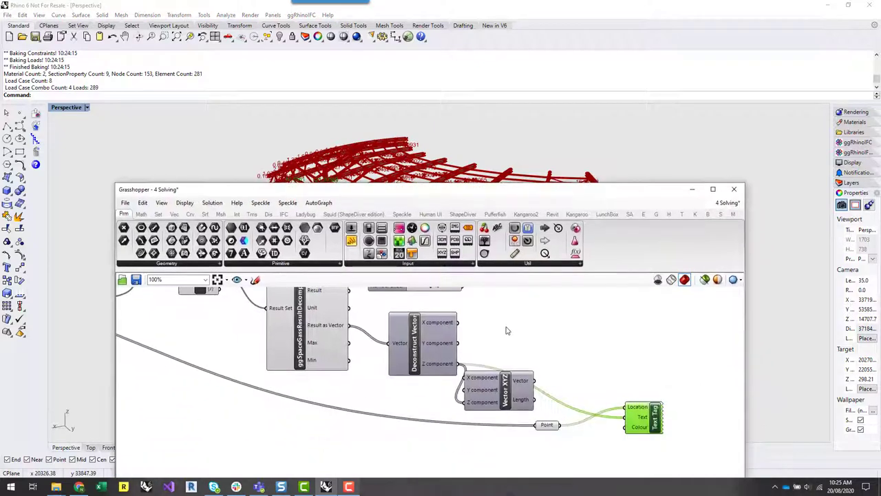
{"action": "scroll", "coordinate": [507, 329], "scroll_direction": "down", "scroll_amount": 3}
{"action": "scroll", "coordinate": [587, 365], "scroll_direction": "up", "scroll_amount": 2}
{"action": "right_click_drag", "start_coordinate": [592, 351], "coordinate": [580, 362]}
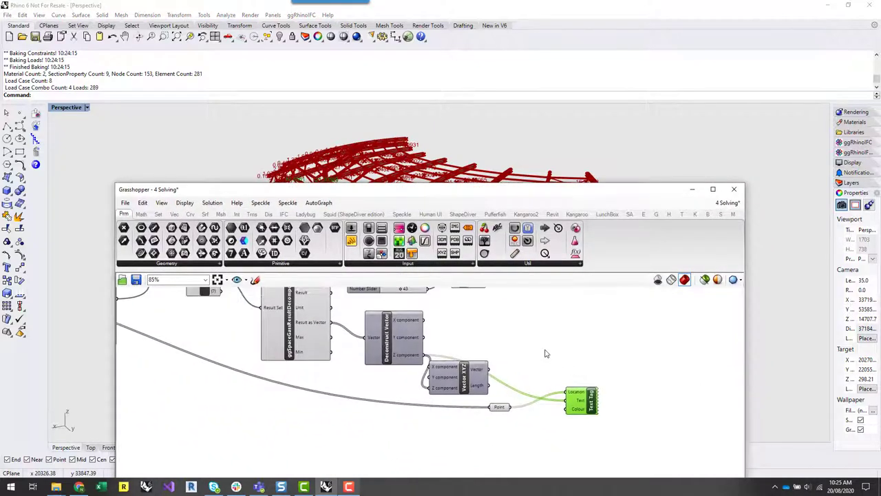
{"action": "double_click", "coordinate": [545, 353]}
{"action": "type", "text": "cir"}
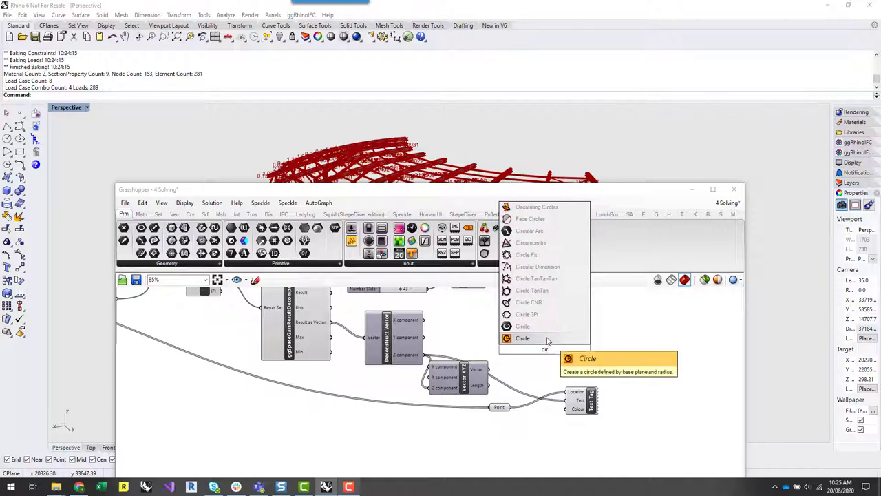
{"action": "left_click", "coordinate": [540, 302]}
{"action": "left_click_drag", "start_coordinate": [563, 349], "coordinate": [577, 354]}
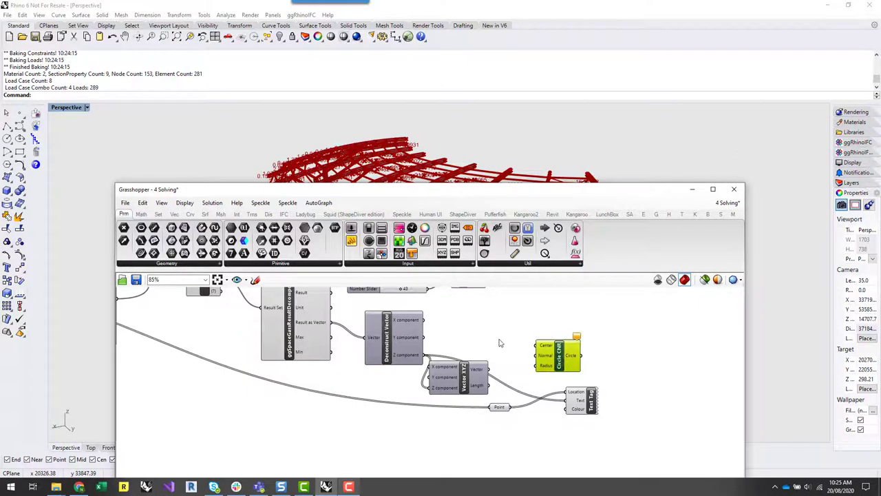
Step: Connect the lower Deconstruct Vector's Z component to Circle CNR's Radius and the Point parameter to its Center
{"action": "left_click", "coordinate": [499, 342]}
{"action": "left_click_drag", "start_coordinate": [426, 356], "coordinate": [537, 365]}
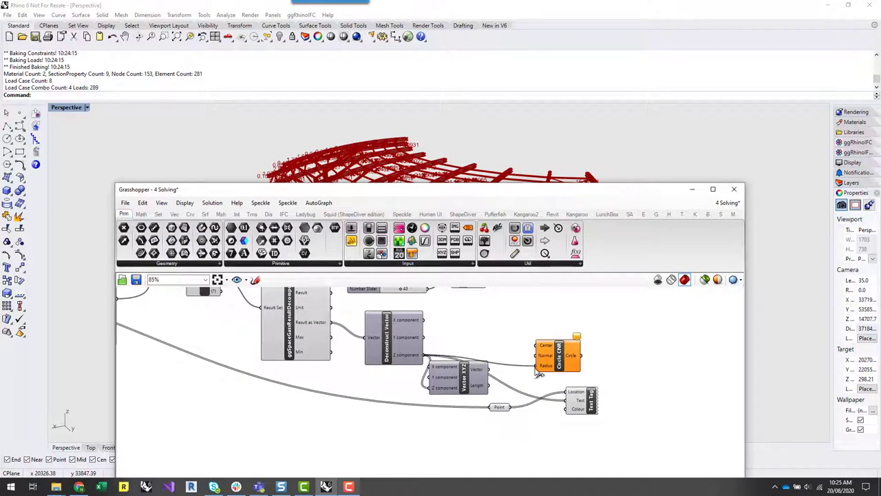
{"action": "left_click_drag", "start_coordinate": [513, 409], "coordinate": [596, 347]}
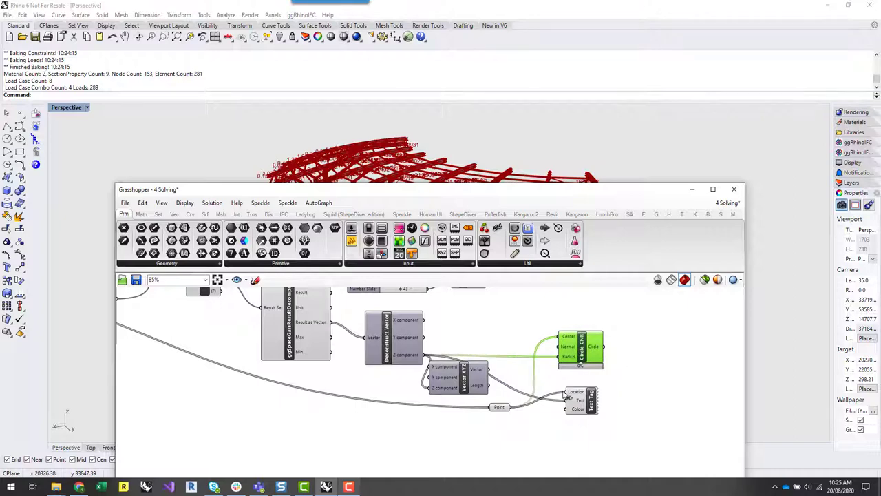
Step: Duplicate the Multiplication component and place the copy between the lower Deconstruct Vector and Circle CNR
{"action": "double_click", "coordinate": [490, 338]}
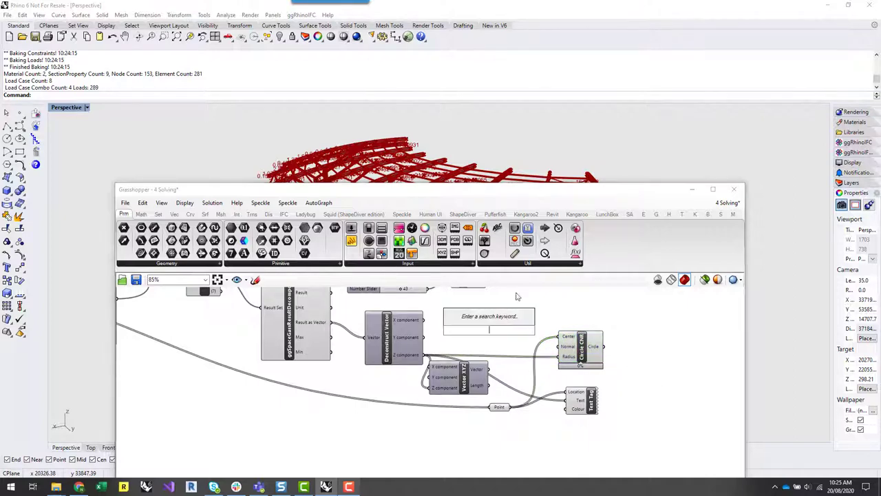
{"action": "left_click_drag", "start_coordinate": [522, 196], "coordinate": [571, 207]}
{"action": "scroll", "coordinate": [515, 372], "scroll_direction": "down", "scroll_amount": 3}
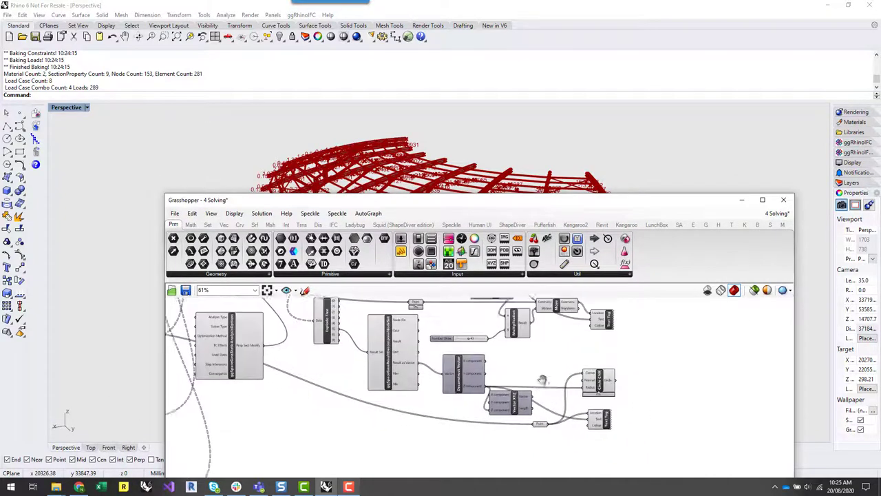
{"action": "left_click", "coordinate": [523, 340]}
{"action": "mouse_move", "coordinate": [524, 343]}
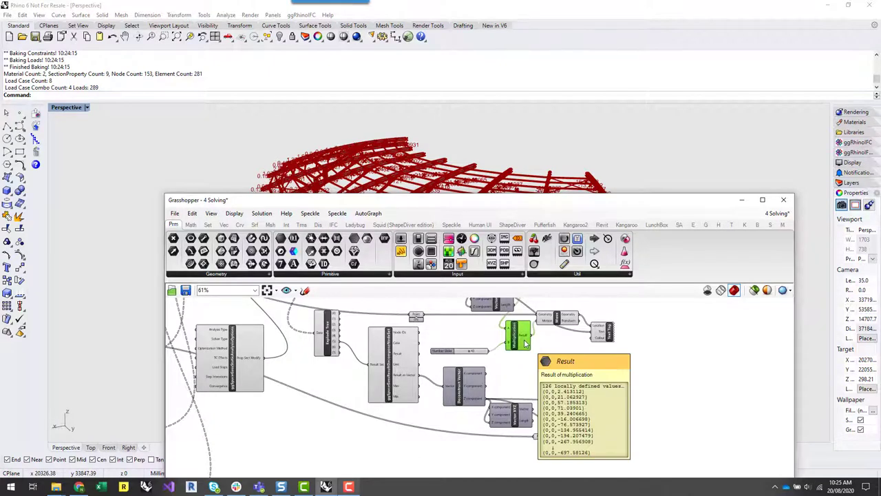
{"action": "scroll", "coordinate": [482, 383], "scroll_direction": "up", "scroll_amount": 3}
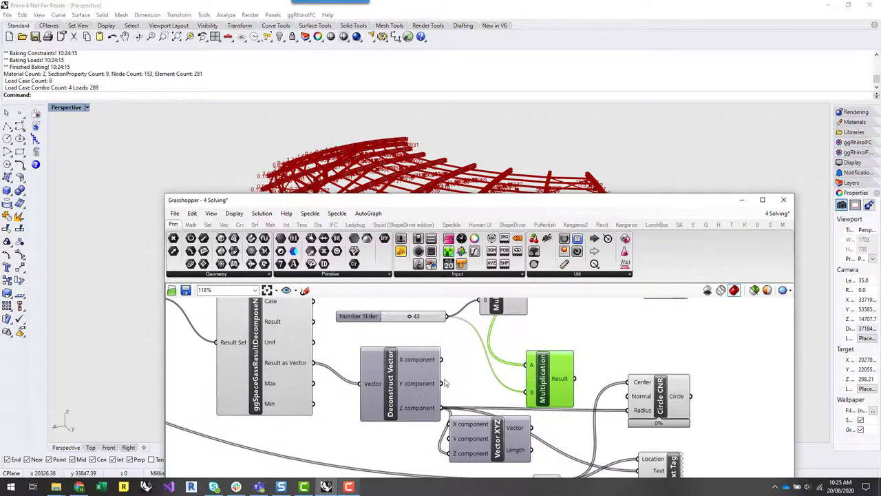
Step: Duplicate the Number Slider above the lower Deconstruct Vector and feed that component's Z output into the copied Multiplication's A
{"action": "left_click", "coordinate": [385, 318]}
{"action": "key", "text": "ctrl+c"}
{"action": "key", "text": "ctrl+v"}
{"action": "left_click_drag", "start_coordinate": [390, 325], "coordinate": [402, 342]}
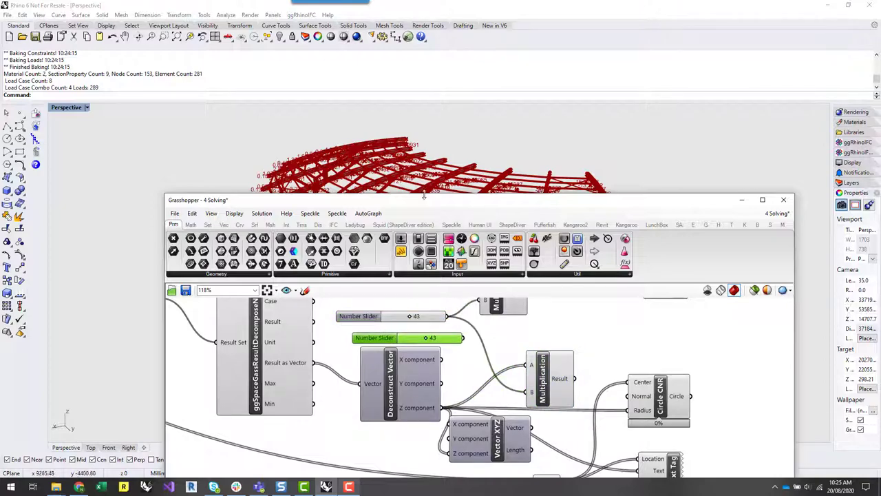
Step: Arrange the Rhino and Grasshopper windows side by side, with Rhino zoomed in on the supports
{"action": "left_click_drag", "start_coordinate": [468, 205], "coordinate": [880, 189]}
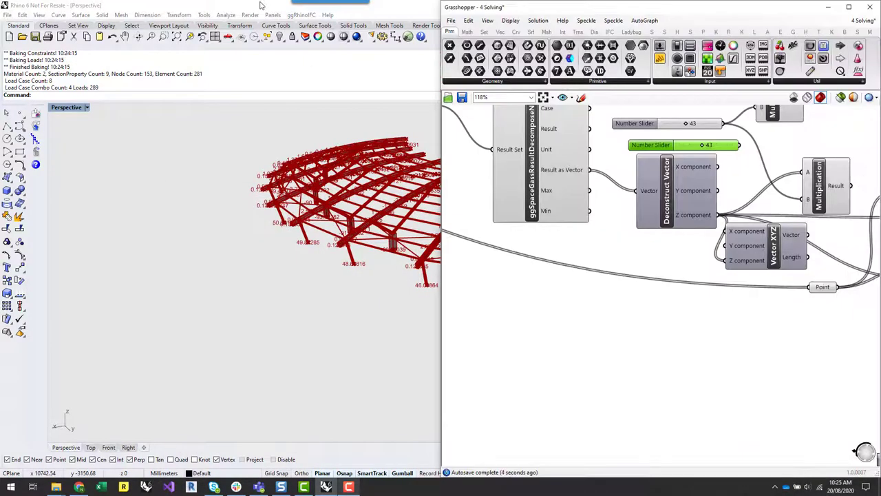
{"action": "left_click_drag", "start_coordinate": [261, 4], "coordinate": [0, 65]}
{"action": "scroll", "coordinate": [252, 275], "scroll_direction": "up", "scroll_amount": 3}
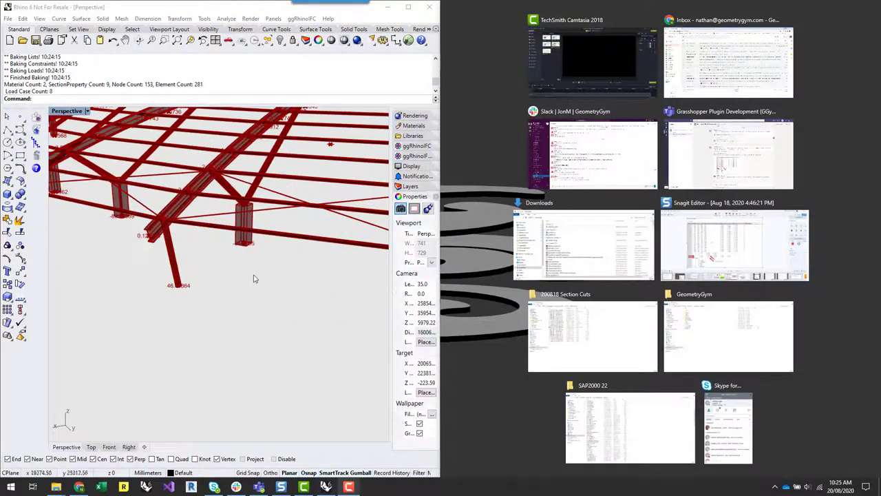
{"action": "left_click", "coordinate": [327, 484]}
Step: Feed Circle CNR's Radius from the copied Multiplication's Result instead of the direct Z component
{"action": "scroll", "coordinate": [697, 365], "scroll_direction": "down", "scroll_amount": 4}
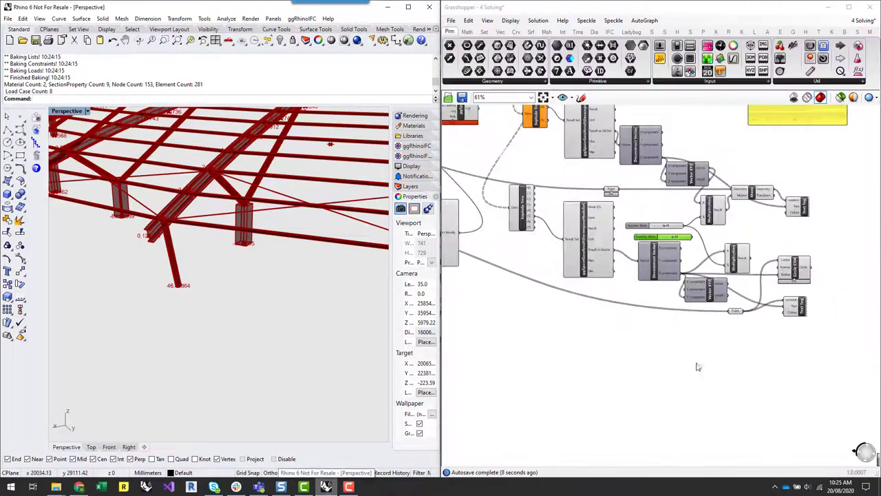
{"action": "right_click_drag", "start_coordinate": [820, 282], "coordinate": [714, 314]}
{"action": "scroll", "coordinate": [716, 315], "scroll_direction": "up", "scroll_amount": 4}
{"action": "left_click", "coordinate": [688, 296]}
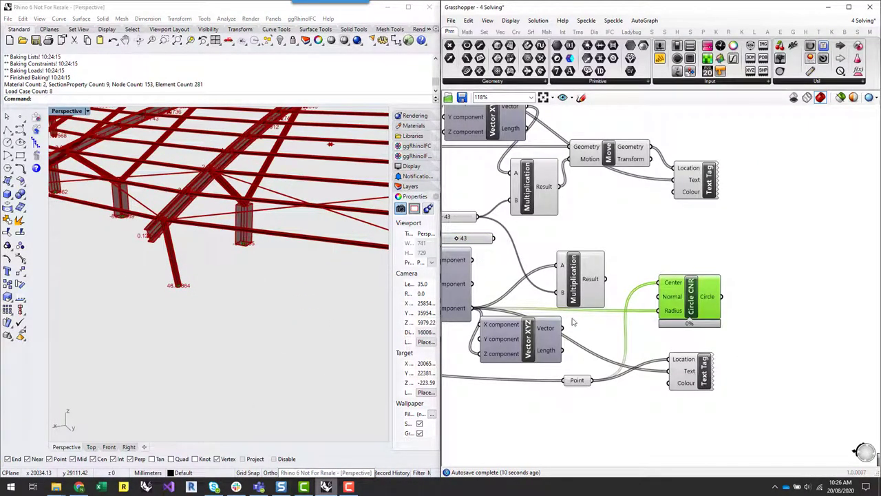
{"action": "left_click_drag", "start_coordinate": [605, 279], "coordinate": [659, 310]}
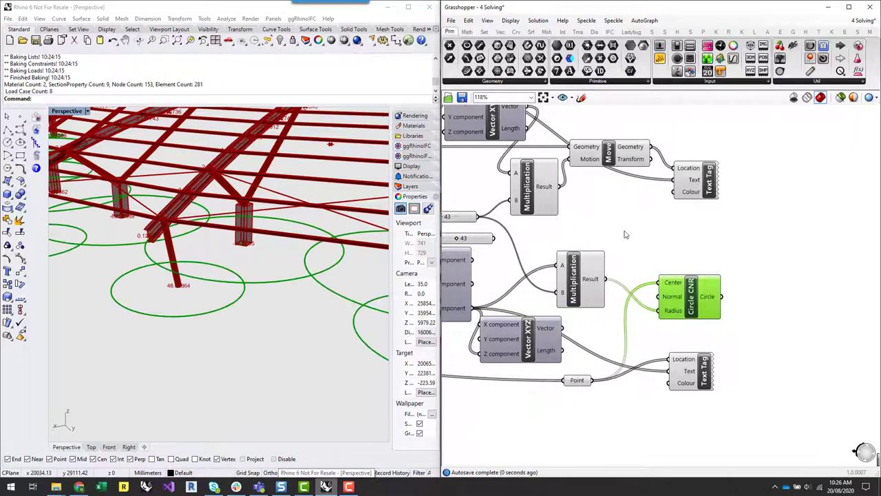
Step: Connect the copied Number Slider to the lower Multiplication's B input and set it to 17
{"action": "right_click_drag", "start_coordinate": [626, 232], "coordinate": [716, 243]}
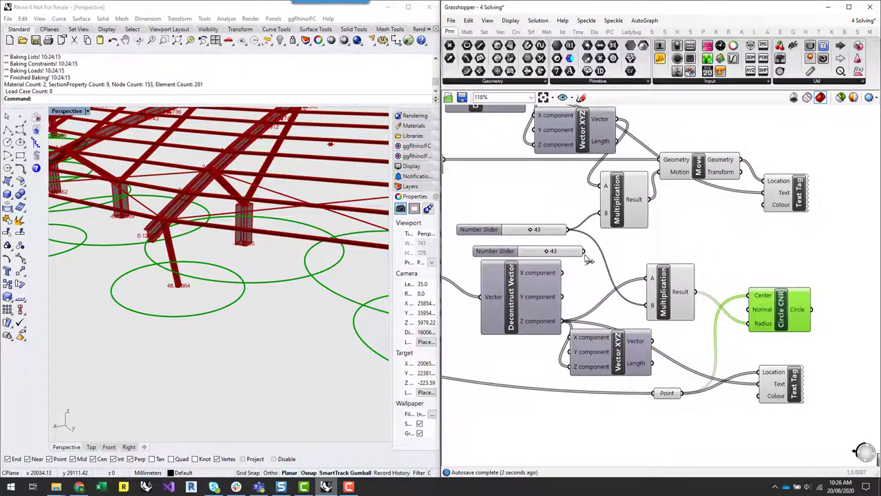
{"action": "left_click_drag", "start_coordinate": [584, 251], "coordinate": [652, 304]}
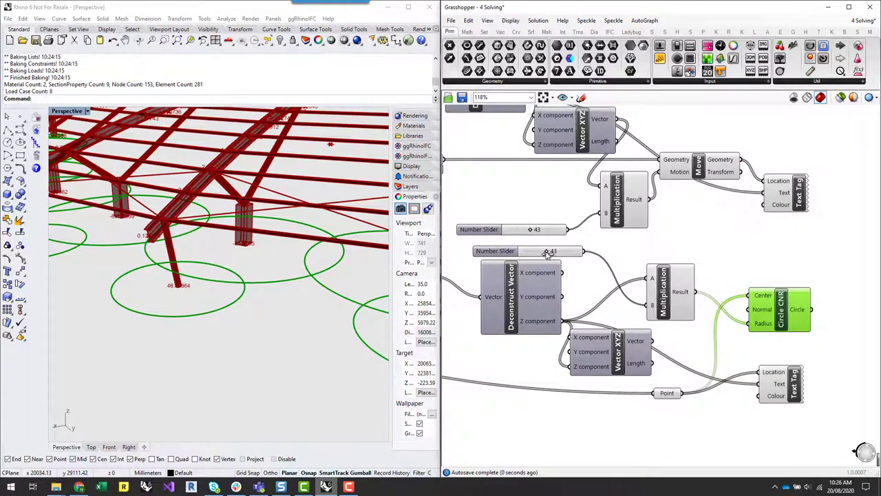
{"action": "left_click_drag", "start_coordinate": [547, 252], "coordinate": [532, 252]}
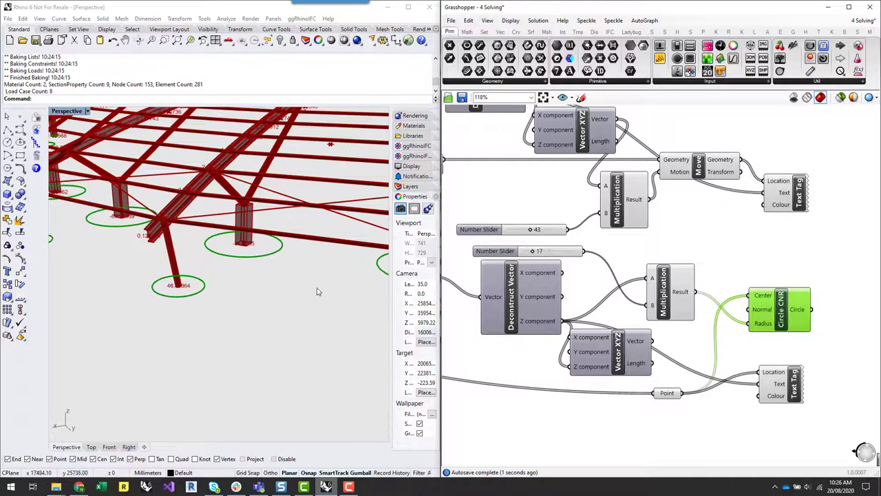
Step: Examine the reaction circles around the supports in Rhino, comparing their sizes across the whole roof structure
{"action": "scroll", "coordinate": [278, 296], "scroll_direction": "down", "scroll_amount": 10}
{"action": "right_click_drag", "start_coordinate": [243, 360], "coordinate": [166, 359]}
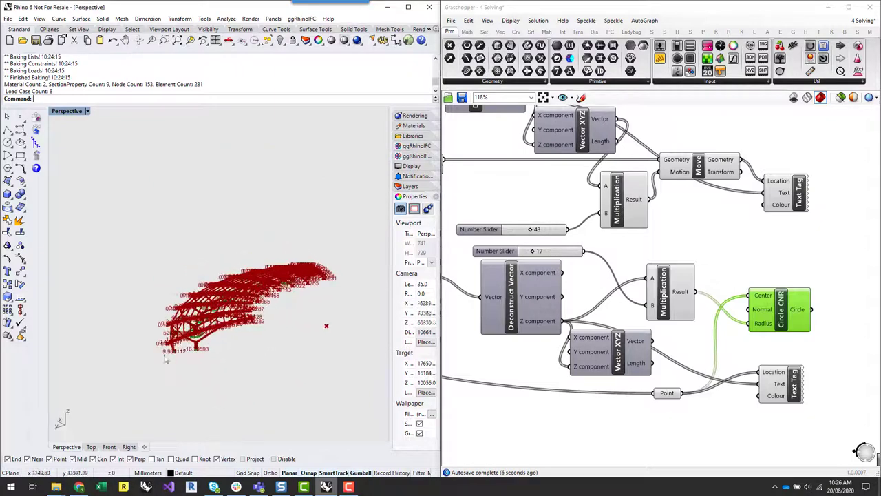
{"action": "scroll", "coordinate": [164, 354], "scroll_direction": "up", "scroll_amount": 12}
{"action": "right_click_drag", "start_coordinate": [317, 353], "coordinate": [264, 329]}
{"action": "scroll", "coordinate": [213, 302], "scroll_direction": "down", "scroll_amount": 8}
{"action": "scroll", "coordinate": [227, 298], "scroll_direction": "up", "scroll_amount": 12}
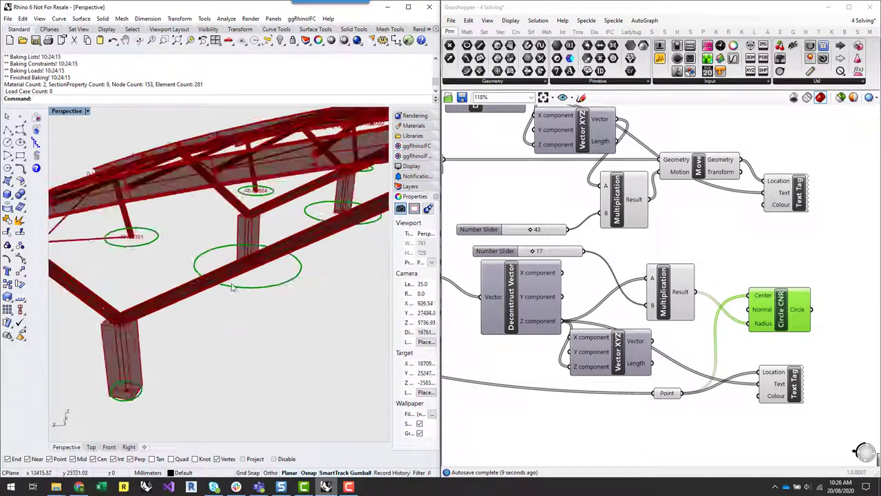
{"action": "mouse_move", "coordinate": [227, 297]}
{"action": "right_mouse_down"}
{"action": "mouse_move", "coordinate": [287, 346]}
{"action": "mouse_move", "coordinate": [209, 286]}
{"action": "mouse_move", "coordinate": [214, 291]}
{"action": "right_mouse_up"}
{"action": "scroll", "coordinate": [208, 275], "scroll_direction": "down", "scroll_amount": 7}
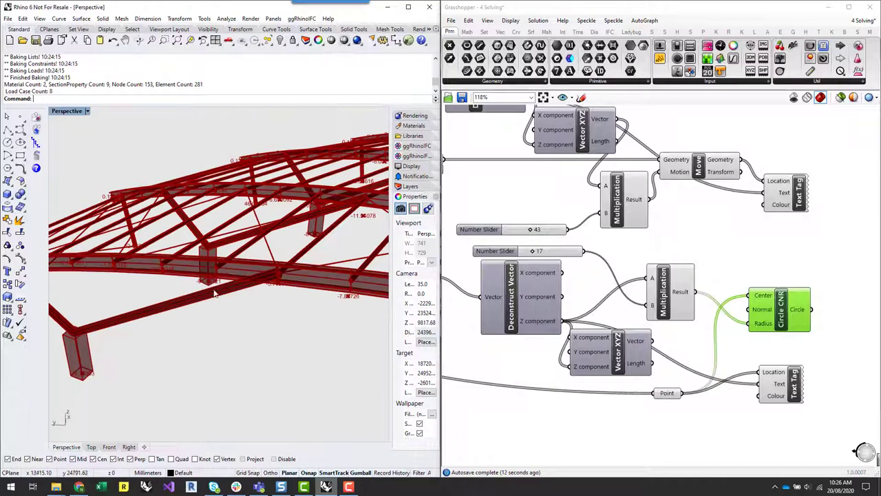
{"action": "scroll", "coordinate": [217, 283], "scroll_direction": "down", "scroll_amount": 8}
{"action": "mouse_move", "coordinate": [313, 379]}
{"action": "right_mouse_down"}
{"action": "mouse_move", "coordinate": [275, 370]}
{"action": "mouse_move", "coordinate": [278, 358]}
{"action": "mouse_move", "coordinate": [318, 362]}
{"action": "right_mouse_up"}
{"action": "scroll", "coordinate": [278, 357], "scroll_direction": "down", "scroll_amount": 6}
{"action": "scroll", "coordinate": [372, 300], "scroll_direction": "up", "scroll_amount": 12}
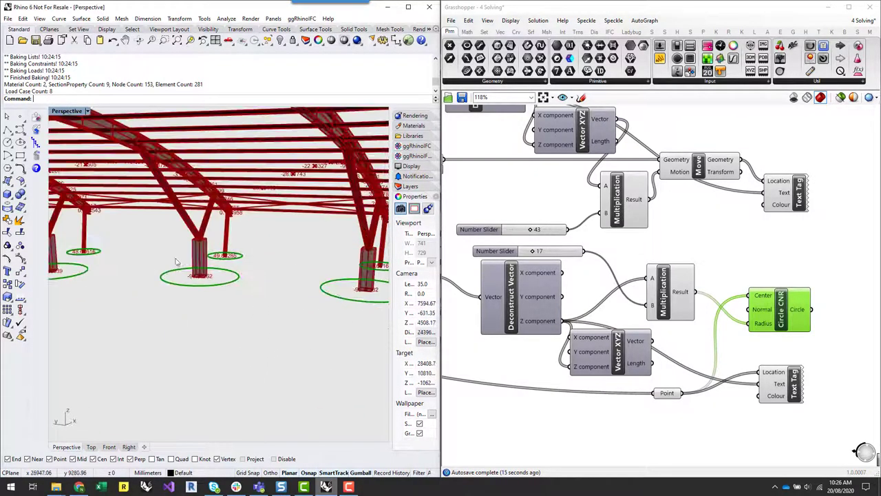
{"action": "scroll", "coordinate": [176, 286], "scroll_direction": "down", "scroll_amount": 4}
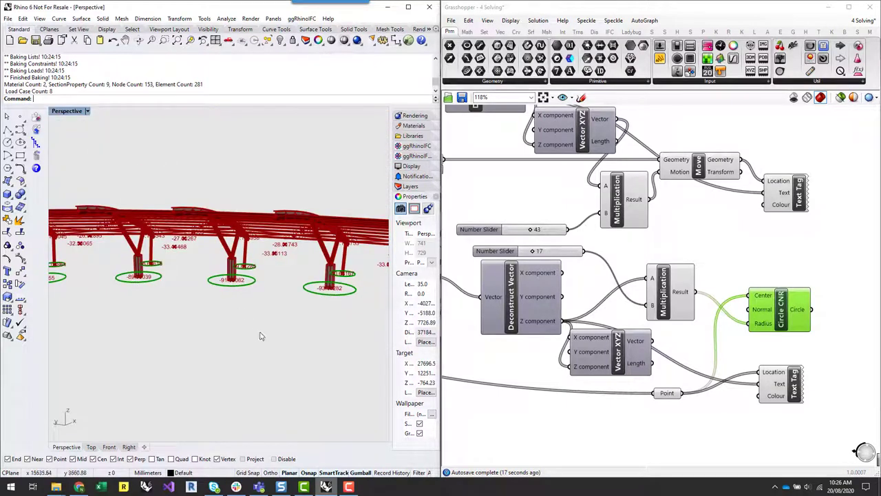
{"action": "scroll", "coordinate": [300, 326], "scroll_direction": "down", "scroll_amount": 4}
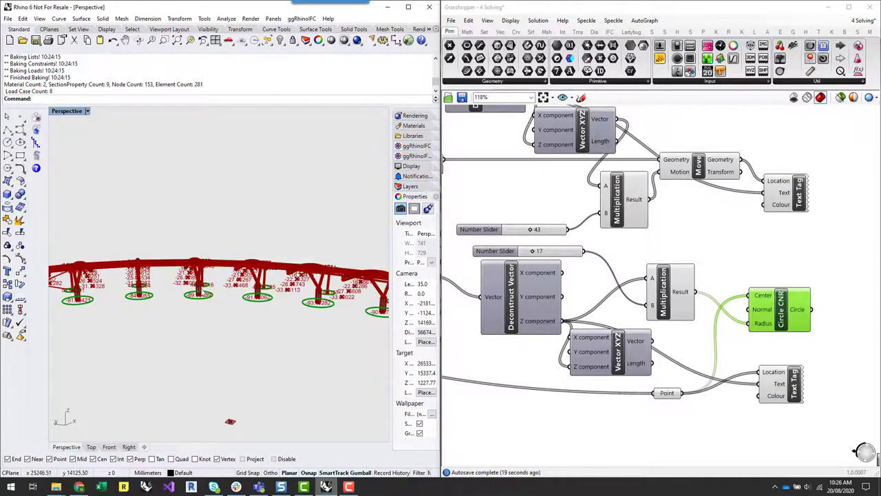
{"action": "right_click_drag", "start_coordinate": [179, 303], "coordinate": [83, 342]}
{"action": "scroll", "coordinate": [317, 318], "scroll_direction": "up", "scroll_amount": 8}
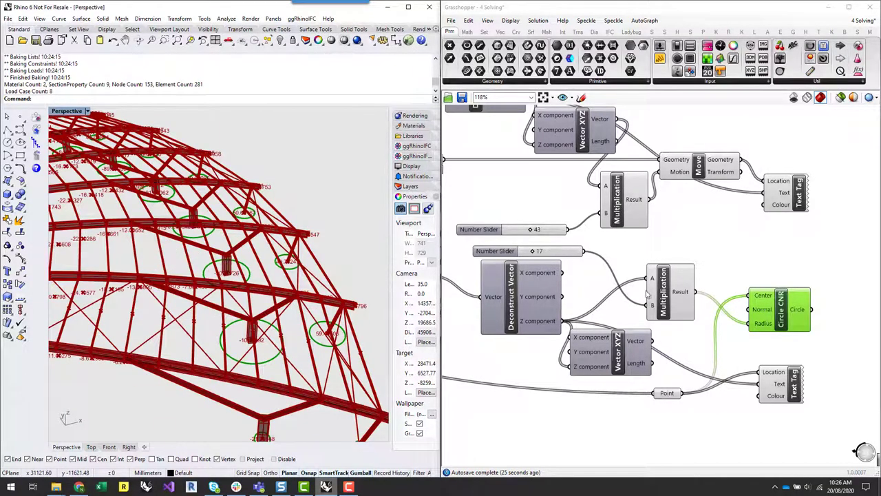
Step: Deselect Circle CNR and review the Grasshopper definition from the solver through the Explode Tree and result decomposition components
{"action": "left_click", "coordinate": [762, 263]}
{"action": "scroll", "coordinate": [688, 296], "scroll_direction": "down", "scroll_amount": 5}
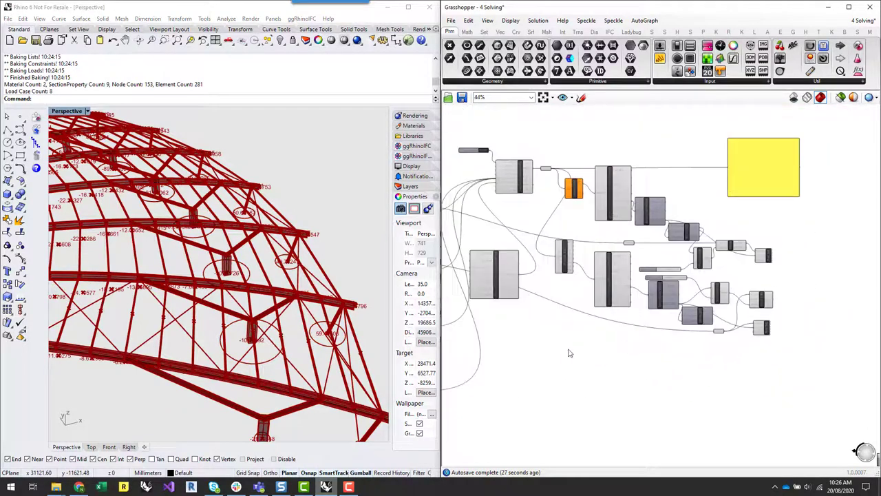
{"action": "scroll", "coordinate": [608, 327], "scroll_direction": "up", "scroll_amount": 2}
{"action": "scroll", "coordinate": [558, 265], "scroll_direction": "up", "scroll_amount": 2}
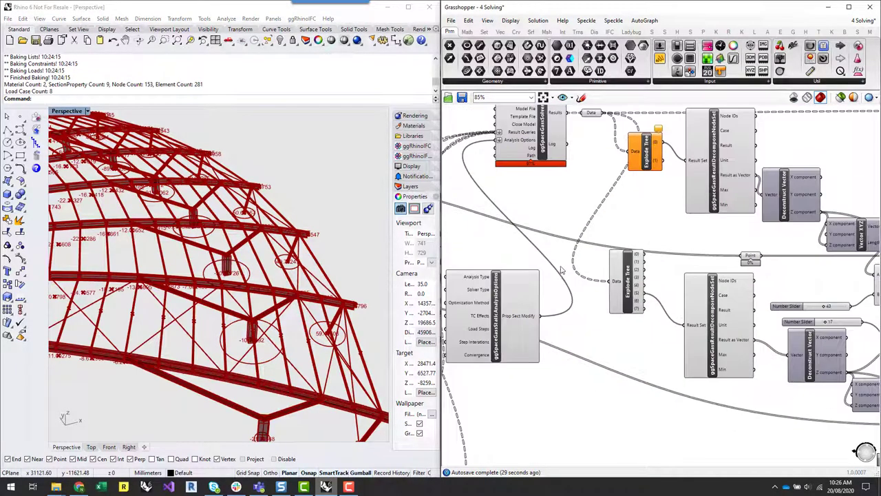
{"action": "scroll", "coordinate": [559, 246], "scroll_direction": "down", "scroll_amount": 2}
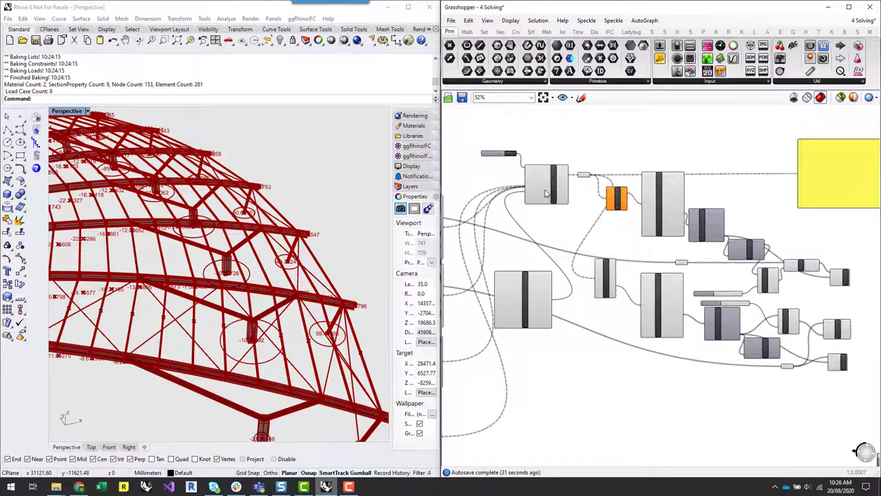
{"action": "right_click_drag", "start_coordinate": [594, 353], "coordinate": [582, 340]}
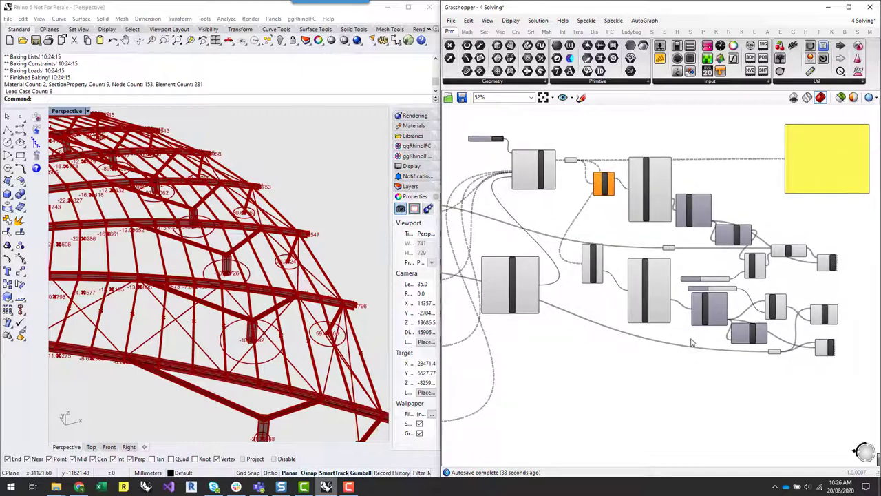
{"action": "scroll", "coordinate": [667, 277], "scroll_direction": "up", "scroll_amount": 2}
{"action": "scroll", "coordinate": [582, 301], "scroll_direction": "up", "scroll_amount": 2}
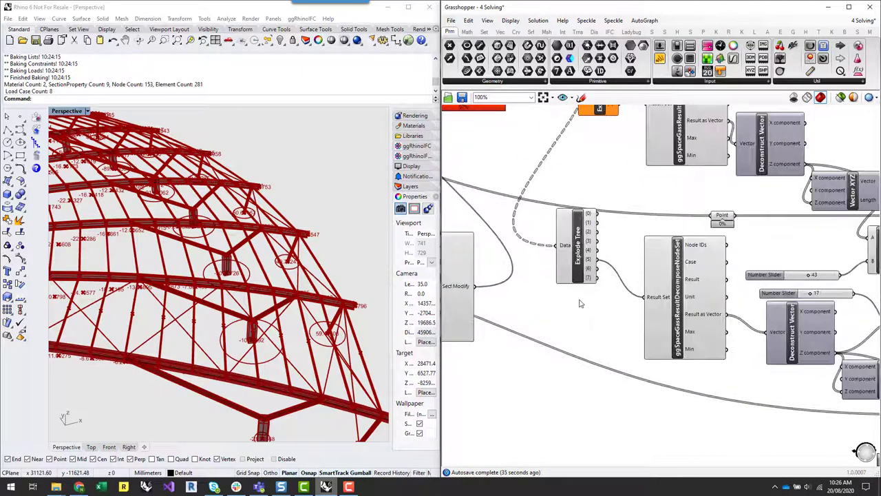
Step: Maximise the Grasshopper window and place a ggSpaceGassResultDecompose1dSet component below the lower node result decomposer
{"action": "double_click", "coordinate": [772, 11]}
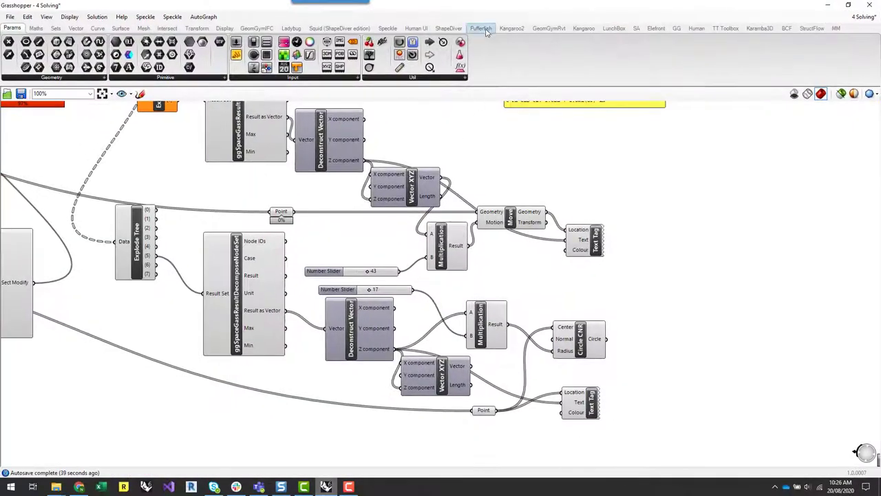
{"action": "left_click", "coordinate": [637, 29]}
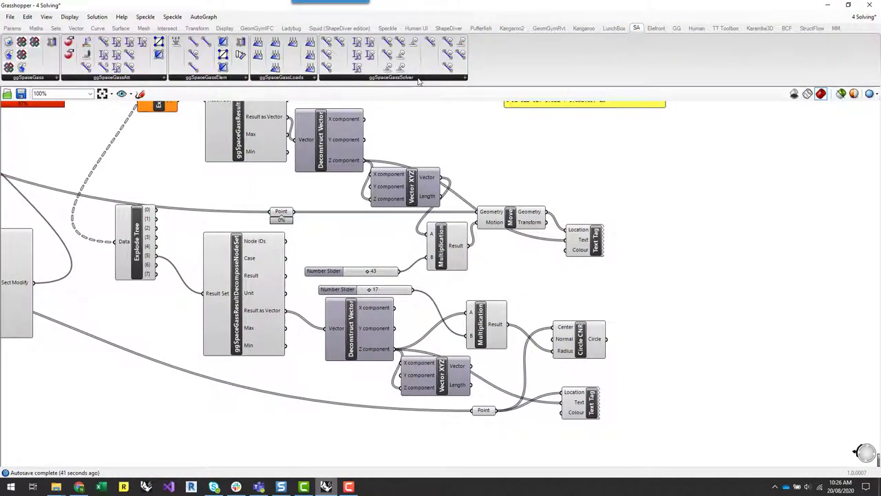
{"action": "left_click", "coordinate": [418, 78]}
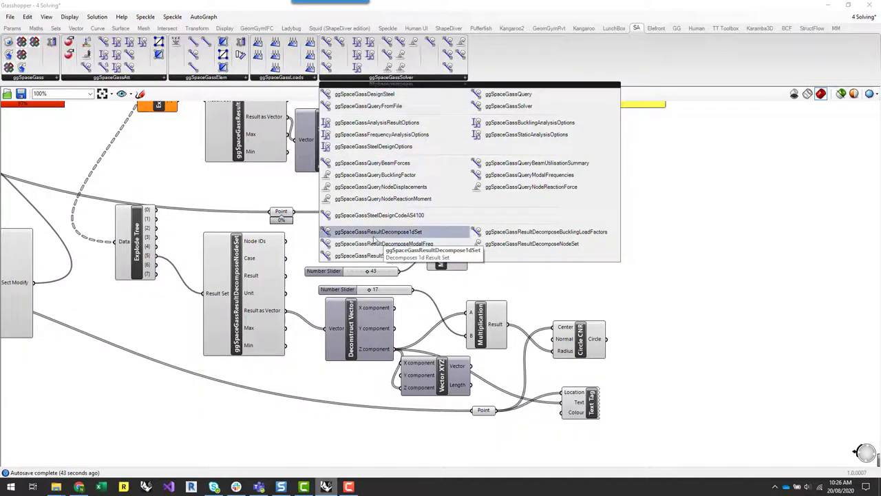
{"action": "left_click", "coordinate": [412, 234]}
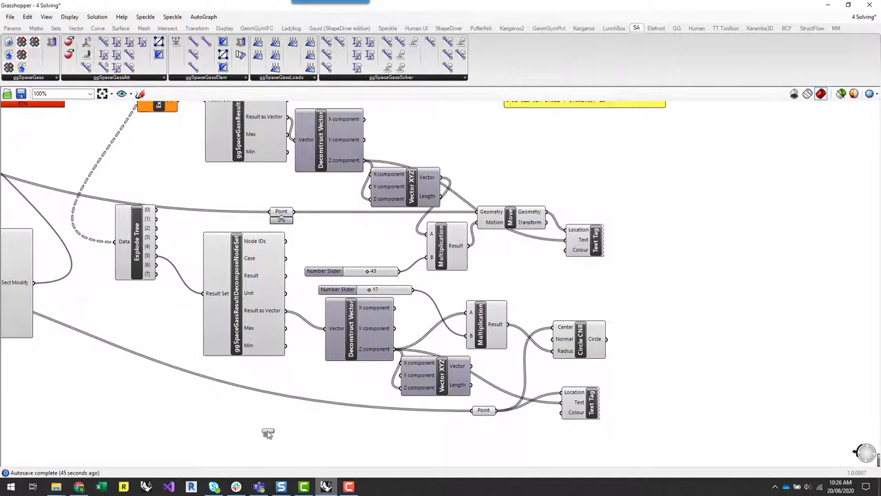
{"action": "left_click", "coordinate": [252, 438]}
Step: Connect output (2) of the lower Explode Tree to the Results Set input of ggSpaceGassResultDecompose1dSet
{"action": "right_click_drag", "start_coordinate": [448, 440], "coordinate": [652, 368]}
{"action": "right_click_drag", "start_coordinate": [584, 417], "coordinate": [590, 481]}
{"action": "scroll", "coordinate": [575, 451], "scroll_direction": "down", "scroll_amount": 3}
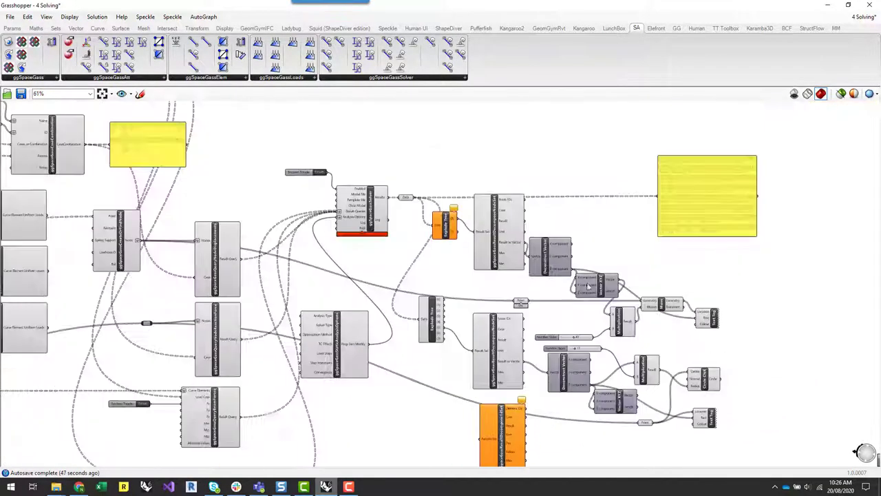
{"action": "right_click_drag", "start_coordinate": [674, 226], "coordinate": [603, 236]}
{"action": "scroll", "coordinate": [671, 222], "scroll_direction": "up", "scroll_amount": 3}
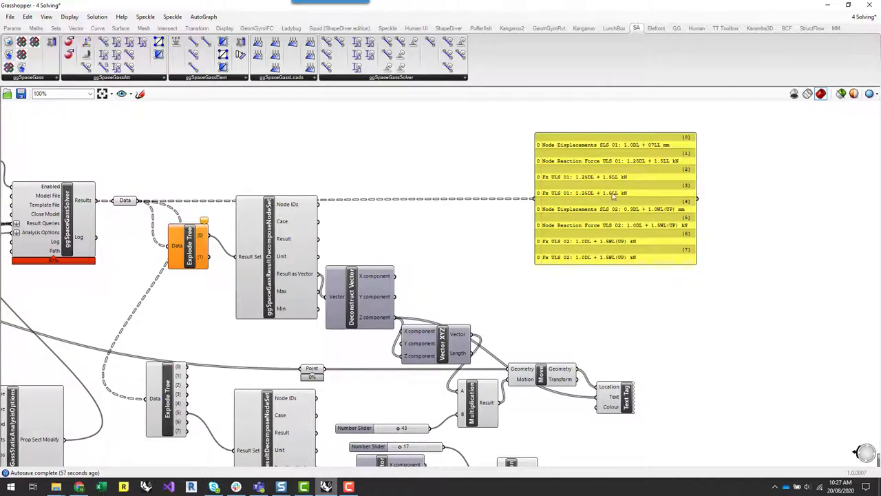
{"action": "scroll", "coordinate": [664, 205], "scroll_direction": "down", "scroll_amount": 4}
{"action": "scroll", "coordinate": [533, 384], "scroll_direction": "up", "scroll_amount": 3}
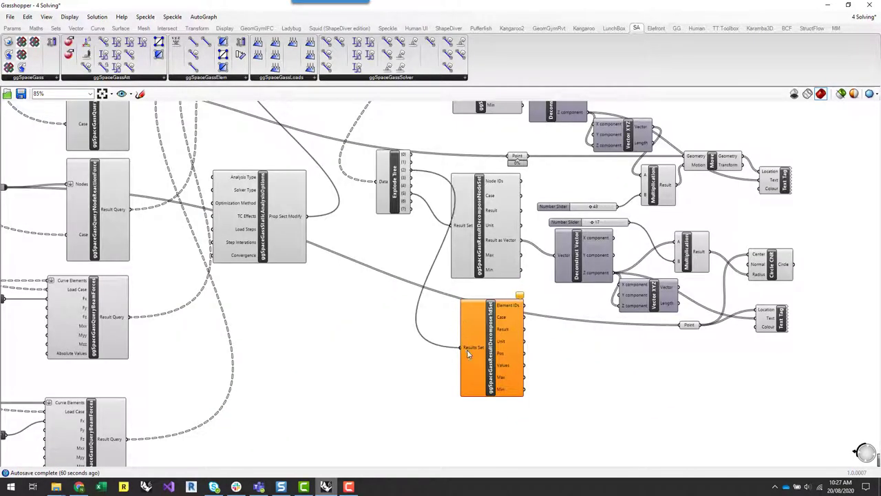
Step: Inspect the Element IDs output of ggSpaceGassResultDecompose1dSet and shift the component slightly on the canvas
{"action": "scroll", "coordinate": [555, 390], "scroll_direction": "up", "scroll_amount": 3}
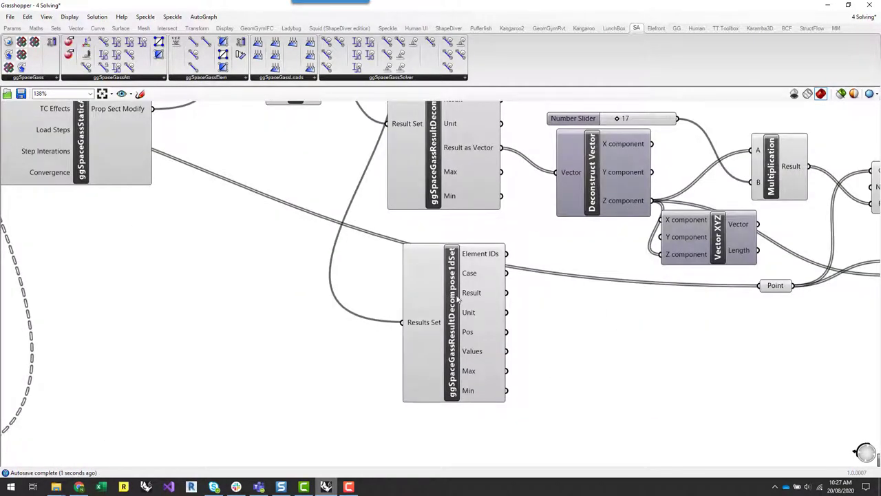
{"action": "mouse_move", "coordinate": [480, 256]}
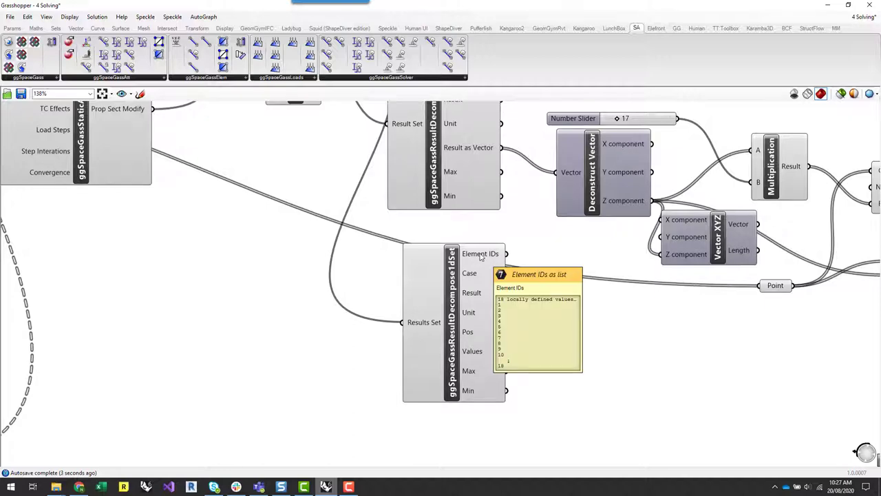
{"action": "left_click_drag", "start_coordinate": [448, 296], "coordinate": [438, 323]}
{"action": "left_click", "coordinate": [558, 383]}
{"action": "scroll", "coordinate": [594, 318], "scroll_direction": "down", "scroll_amount": 2}
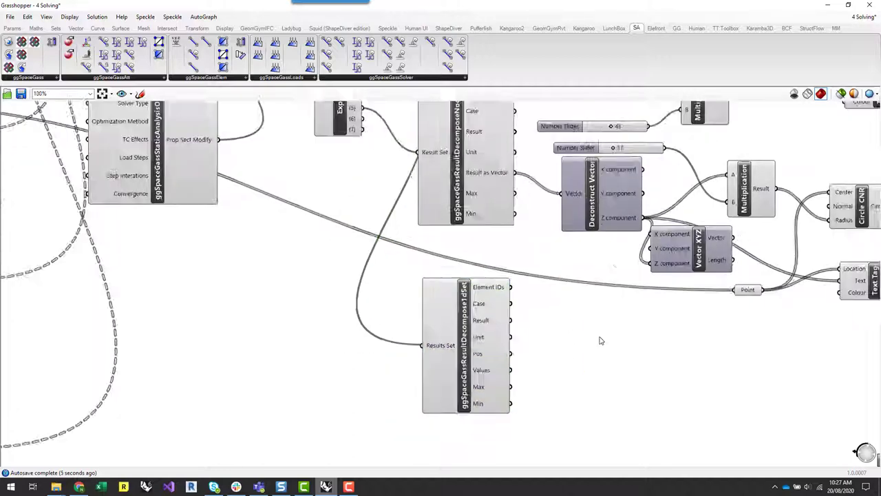
Step: Check the Curve Elements input of the upper ggSpaceGassQueryBeamForces component and insert a relay into its incoming wire
{"action": "scroll", "coordinate": [598, 340], "scroll_direction": "down", "scroll_amount": 2}
{"action": "left_click", "coordinate": [526, 344]}
{"action": "scroll", "coordinate": [549, 345], "scroll_direction": "down", "scroll_amount": 2}
{"action": "right_click_drag", "start_coordinate": [419, 358], "coordinate": [471, 393]}
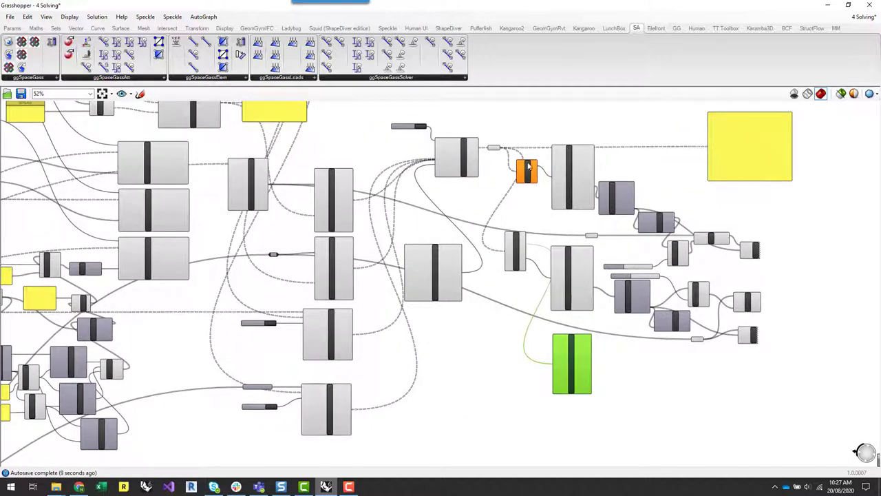
{"action": "scroll", "coordinate": [528, 167], "scroll_direction": "up", "scroll_amount": 3}
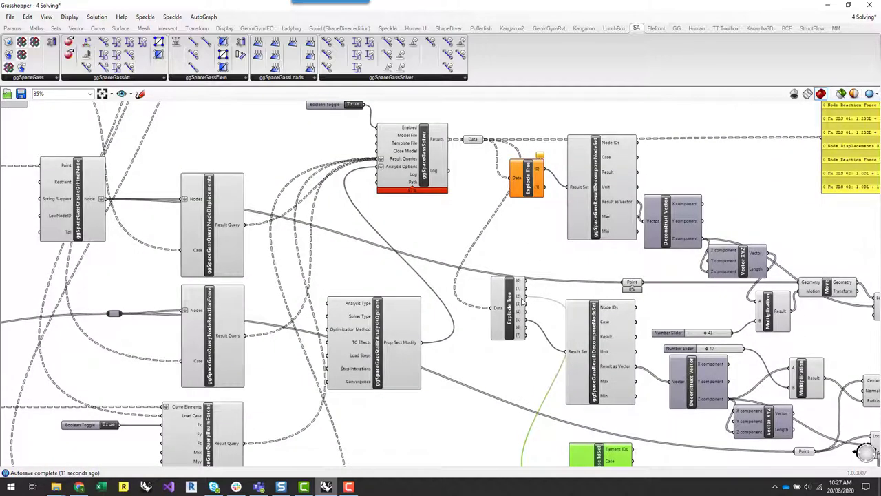
{"action": "scroll", "coordinate": [463, 185], "scroll_direction": "down", "scroll_amount": 1}
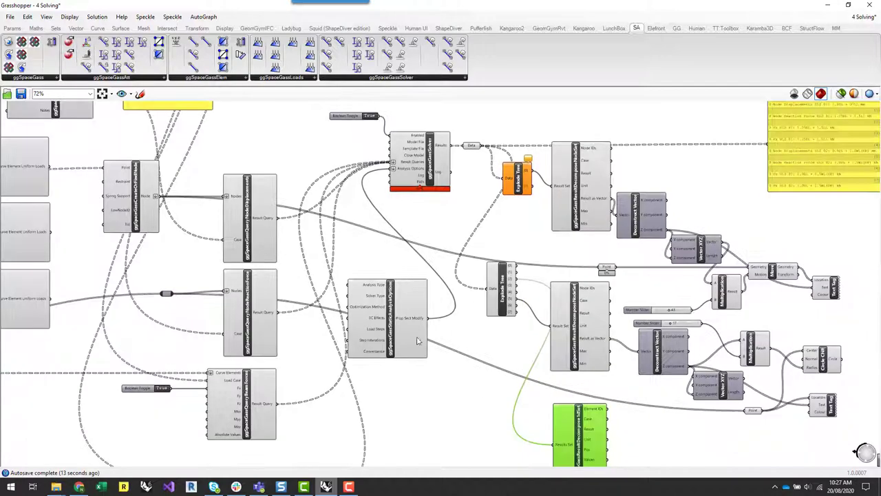
{"action": "right_click_drag", "start_coordinate": [476, 386], "coordinate": [599, 329]}
{"action": "scroll", "coordinate": [310, 348], "scroll_direction": "up", "scroll_amount": 3}
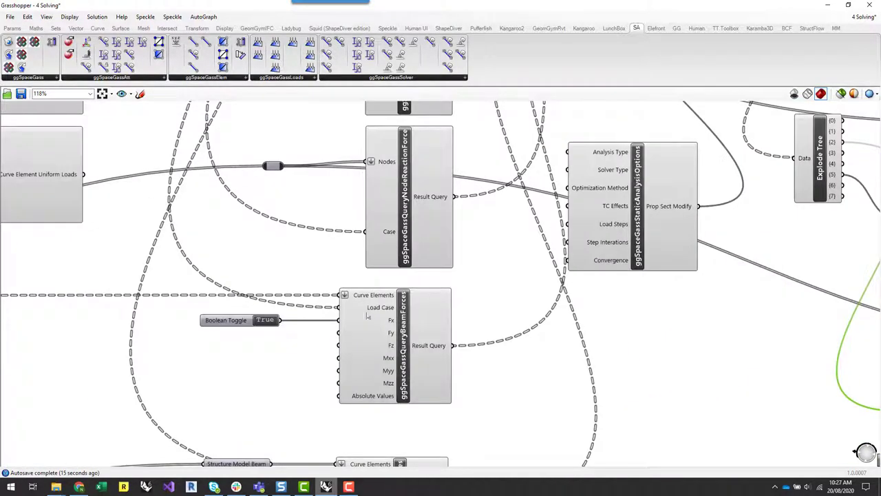
{"action": "left_click", "coordinate": [275, 297]}
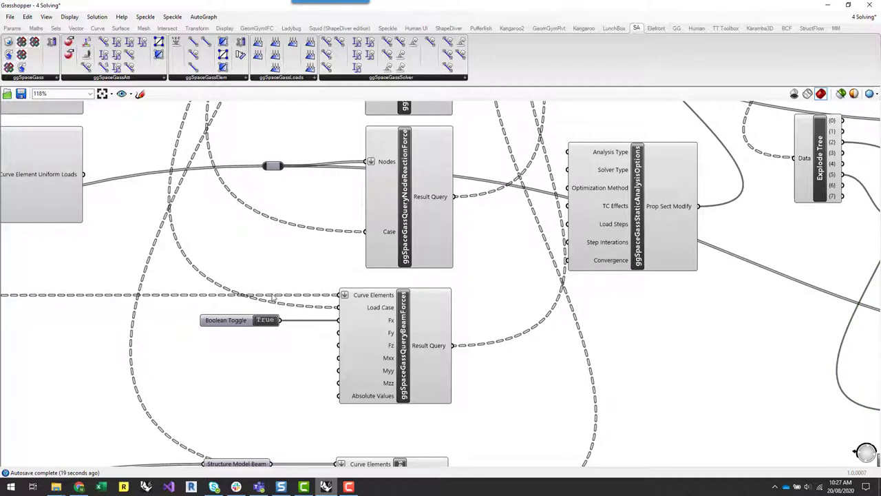
{"action": "mouse_move", "coordinate": [365, 295]}
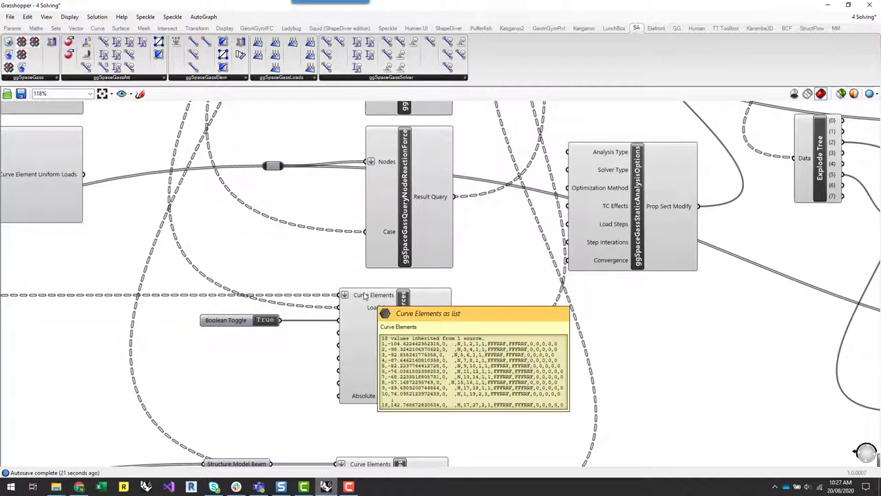
{"action": "double_click", "coordinate": [193, 296]}
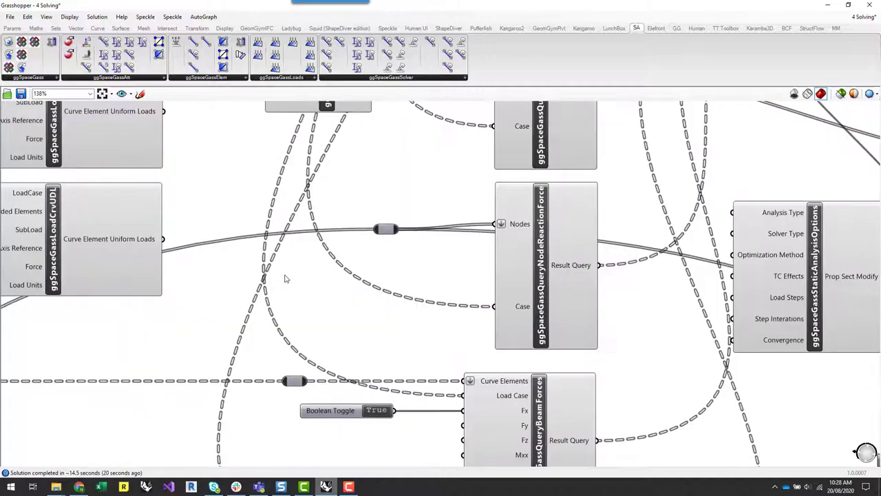
Step: Internalise the solver results in the Data parameter after ggSpaceGassSolver
{"action": "scroll", "coordinate": [261, 409], "scroll_direction": "down", "scroll_amount": 4}
{"action": "right_click_drag", "start_coordinate": [554, 145], "coordinate": [531, 203]}
{"action": "scroll", "coordinate": [532, 203], "scroll_direction": "up", "scroll_amount": 3}
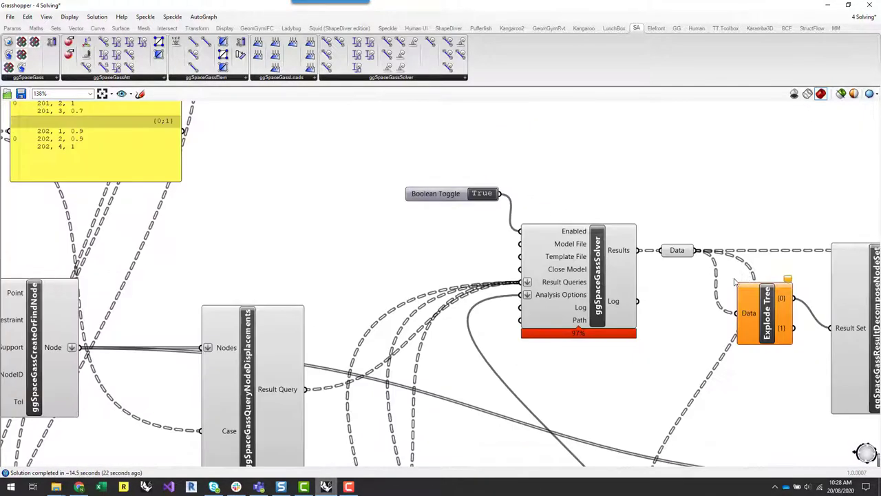
{"action": "left_click", "coordinate": [679, 252]}
{"action": "right_click", "coordinate": [679, 252]}
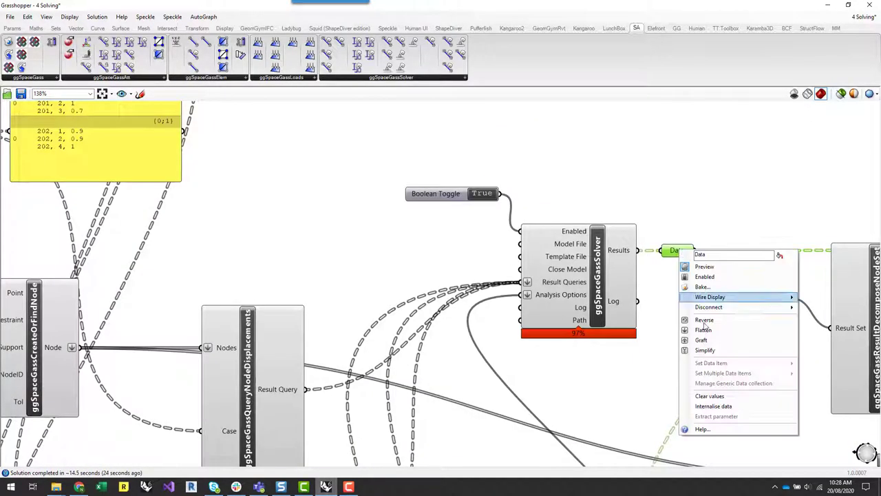
{"action": "left_click", "coordinate": [719, 407]}
Step: Add a Flatten Tree component between the new relay and the Curve Elements input of the upper beam forces query
{"action": "scroll", "coordinate": [538, 178], "scroll_direction": "down", "scroll_amount": 5}
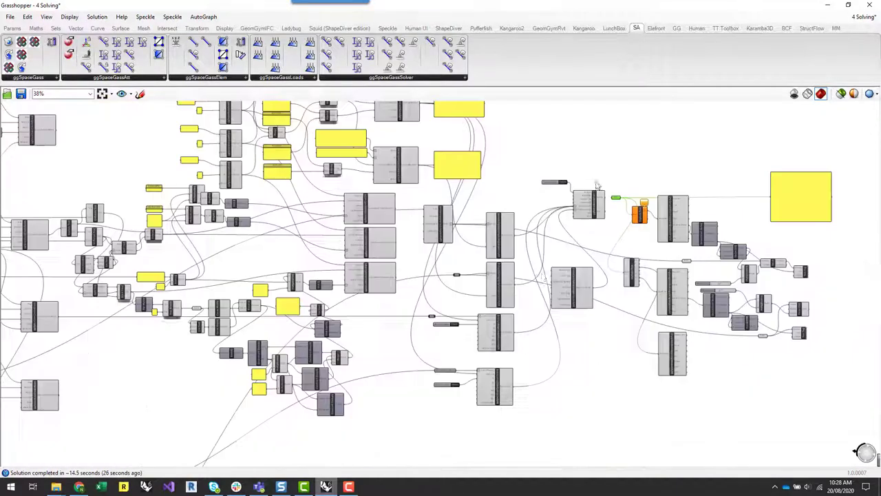
{"action": "scroll", "coordinate": [428, 282], "scroll_direction": "up", "scroll_amount": 5}
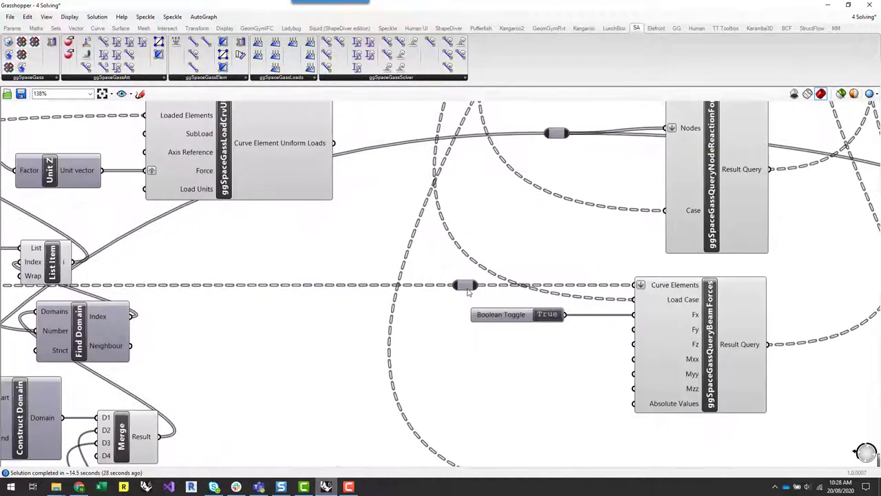
{"action": "left_click_drag", "start_coordinate": [468, 292], "coordinate": [427, 293]}
{"action": "double_click", "coordinate": [432, 340]}
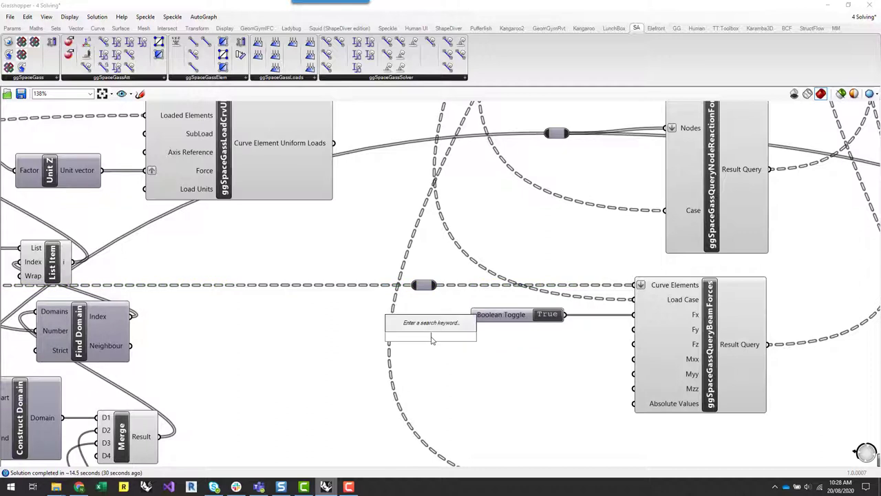
{"action": "type", "text": "flat"}
{"action": "key", "text": "Up"}
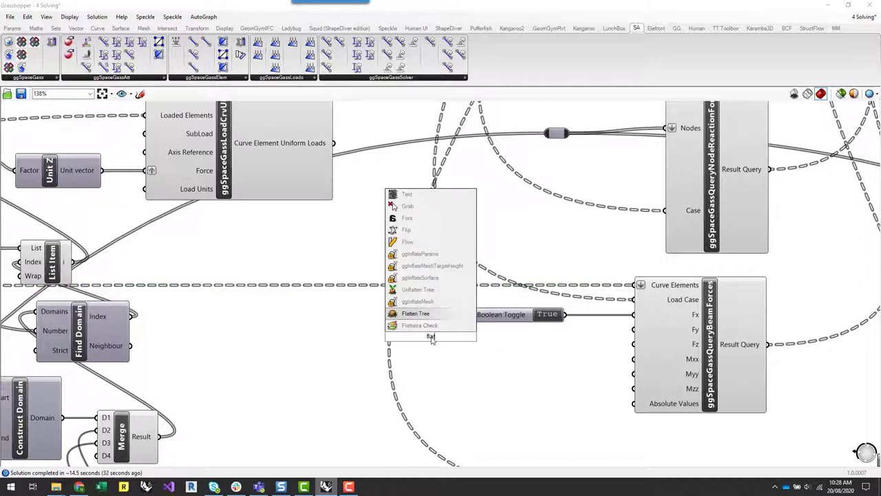
{"action": "key", "text": "Return"}
{"action": "left_click_drag", "start_coordinate": [424, 290], "coordinate": [636, 285]}
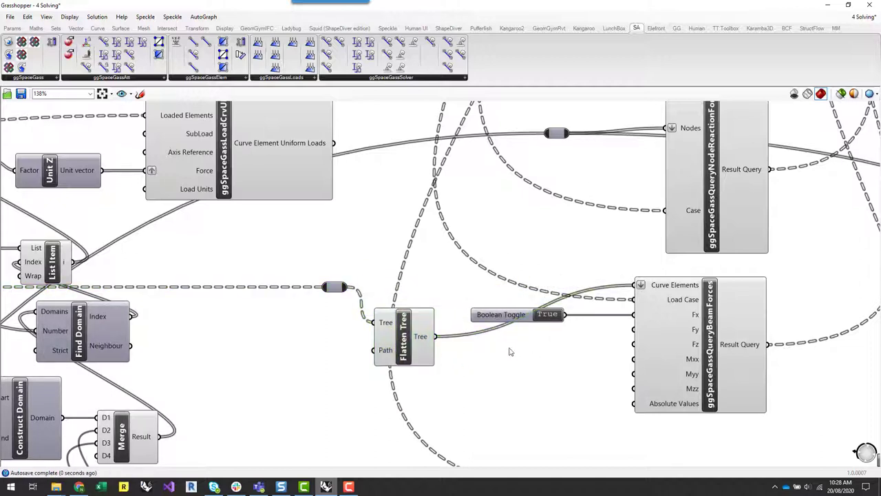
Step: Add a Curve parameter fed by Flatten Tree's output and position it beside ggSpaceGassResultDecompose1dSet
{"action": "double_click", "coordinate": [508, 349]}
{"action": "type", "text": "curve"}
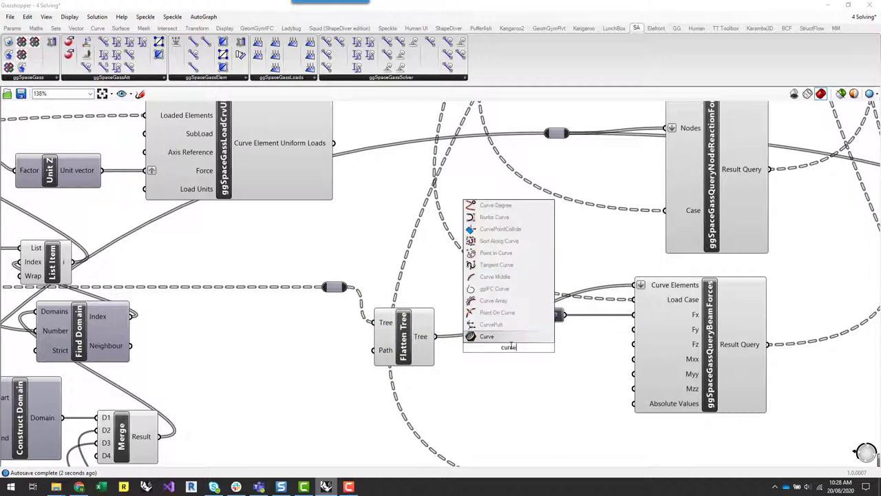
{"action": "key", "text": "Return"}
{"action": "left_click_drag", "start_coordinate": [435, 336], "coordinate": [515, 396]}
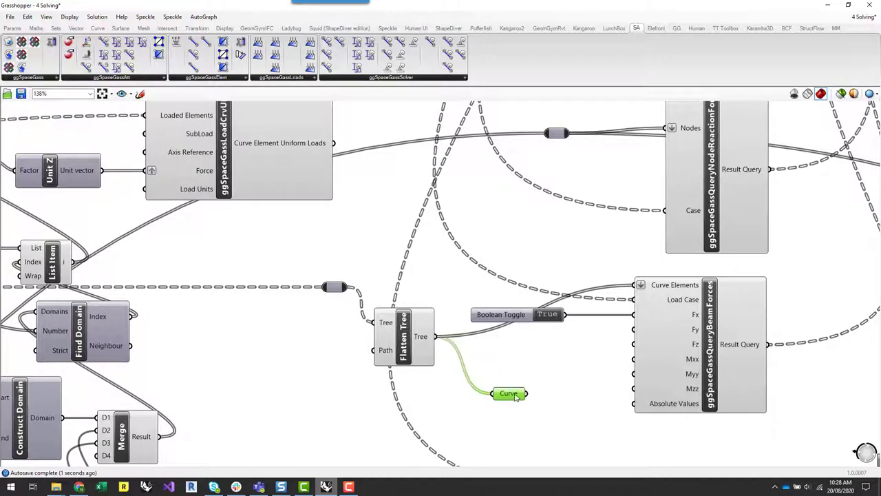
{"action": "scroll", "coordinate": [511, 394], "scroll_direction": "down", "scroll_amount": 6}
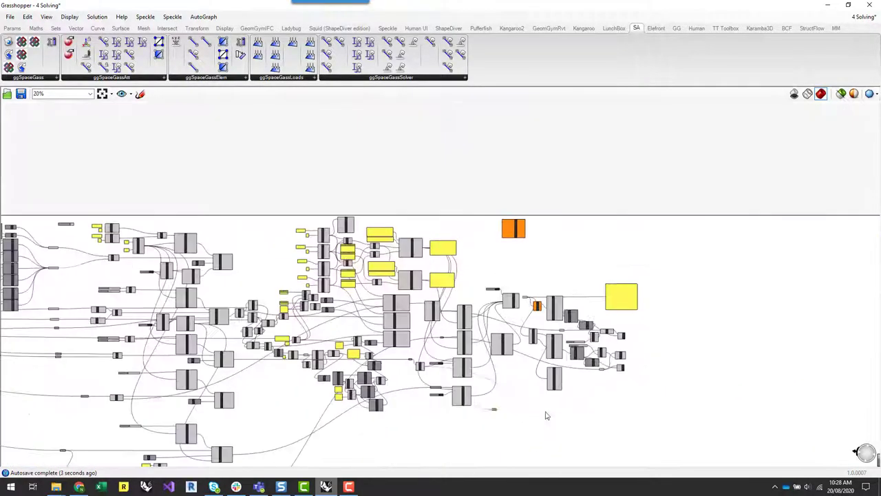
{"action": "scroll", "coordinate": [536, 386], "scroll_direction": "up", "scroll_amount": 4}
{"action": "scroll", "coordinate": [535, 386], "scroll_direction": "up", "scroll_amount": 2}
{"action": "left_click_drag", "start_coordinate": [534, 382], "coordinate": [404, 334]}
{"action": "left_click", "coordinate": [434, 391]}
Step: Restore the Grasshopper window to half-screen size beside Rhino's Perspective viewport
{"action": "scroll", "coordinate": [527, 384], "scroll_direction": "up", "scroll_amount": 1}
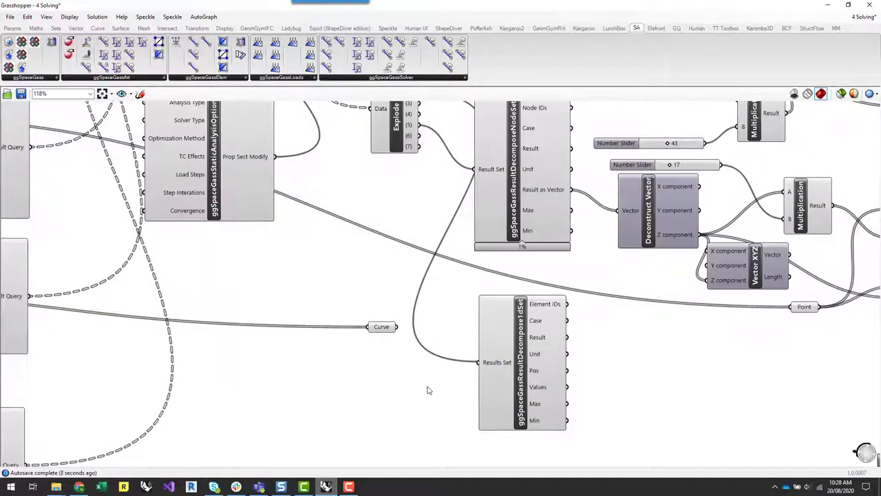
{"action": "scroll", "coordinate": [482, 358], "scroll_direction": "down", "scroll_amount": 5}
{"action": "scroll", "coordinate": [571, 408], "scroll_direction": "up", "scroll_amount": 4}
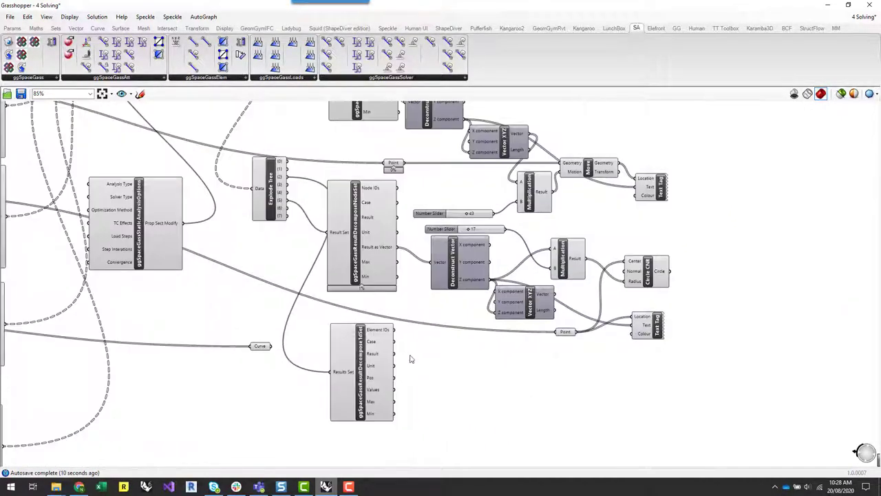
{"action": "double_click", "coordinate": [264, 391]}
{"action": "left_click_drag", "start_coordinate": [461, 8], "coordinate": [880, 136]}
{"action": "left_click", "coordinate": [323, 209]}
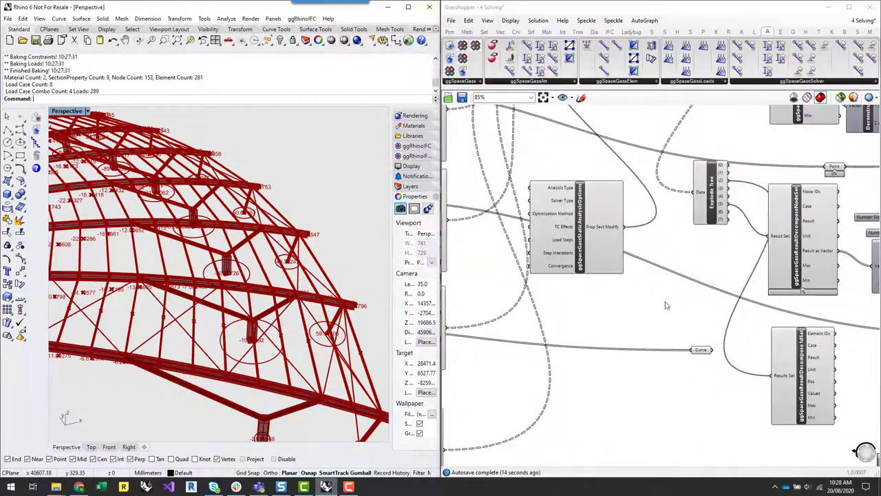
Step: Move the Curve parameter lower and connect it to a new Curve Middle component's Curve input
{"action": "scroll", "coordinate": [712, 370], "scroll_direction": "up", "scroll_amount": 2}
{"action": "left_click_drag", "start_coordinate": [698, 346], "coordinate": [645, 386]}
{"action": "double_click", "coordinate": [677, 420]}
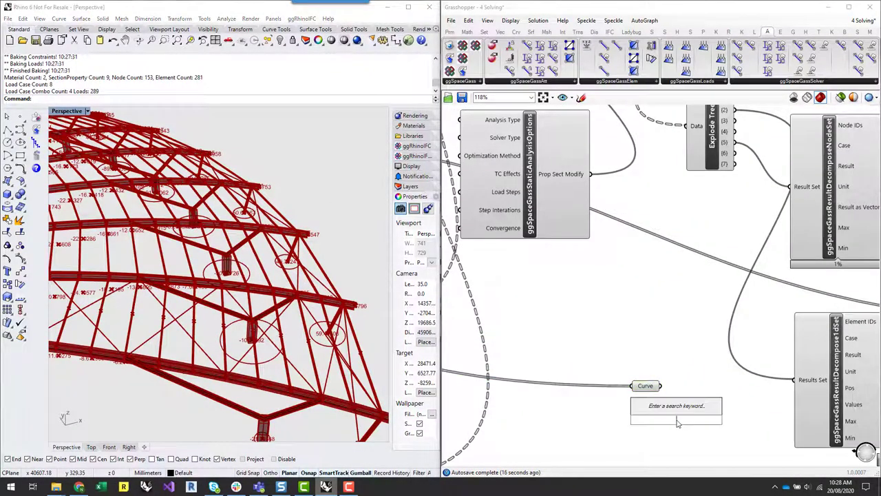
{"action": "type", "text": "mid"}
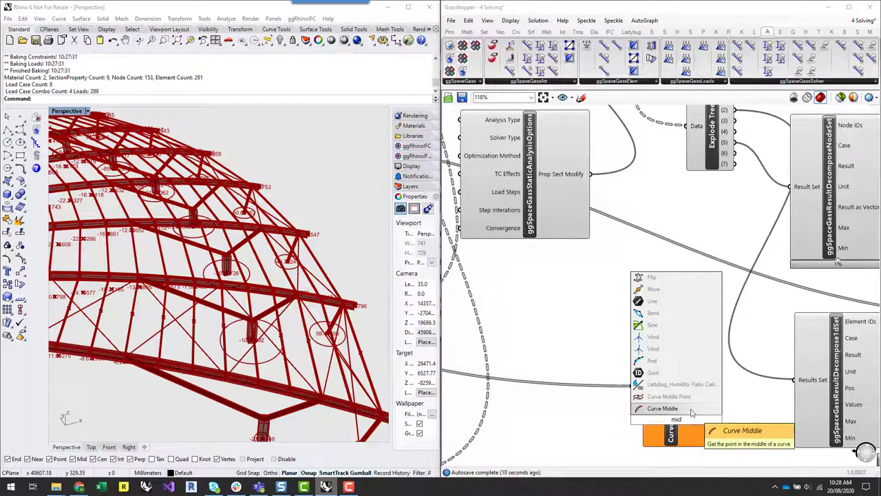
{"action": "left_click", "coordinate": [671, 409]}
{"action": "scroll", "coordinate": [678, 407], "scroll_direction": "down", "scroll_amount": 2}
{"action": "left_click", "coordinate": [687, 402]}
{"action": "left_click_drag", "start_coordinate": [663, 386], "coordinate": [668, 409]}
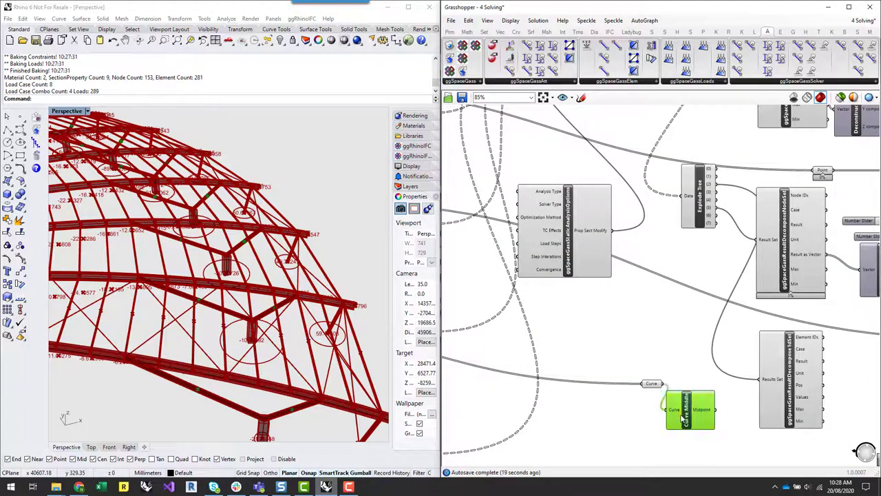
Step: Examine the highlighted member midpoints around the roof supports in Rhino's Perspective viewport
{"action": "left_click", "coordinate": [259, 394]}
{"action": "mouse_move", "coordinate": [259, 395]}
{"action": "right_mouse_down"}
{"action": "mouse_move", "coordinate": [269, 374]}
{"action": "mouse_move", "coordinate": [264, 392]}
{"action": "right_mouse_up"}
{"action": "scroll", "coordinate": [330, 193], "scroll_direction": "up", "scroll_amount": 4}
{"action": "scroll", "coordinate": [195, 272], "scroll_direction": "down", "scroll_amount": 8}
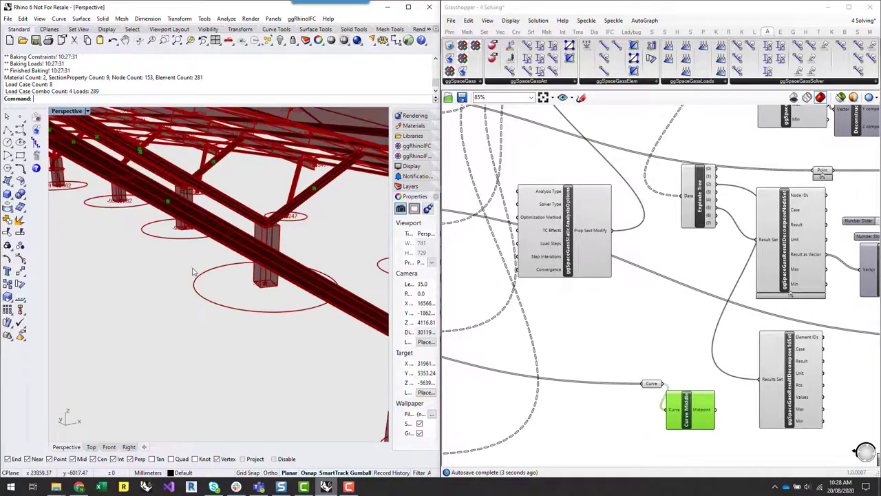
{"action": "right_click_drag", "start_coordinate": [692, 354], "coordinate": [604, 310]}
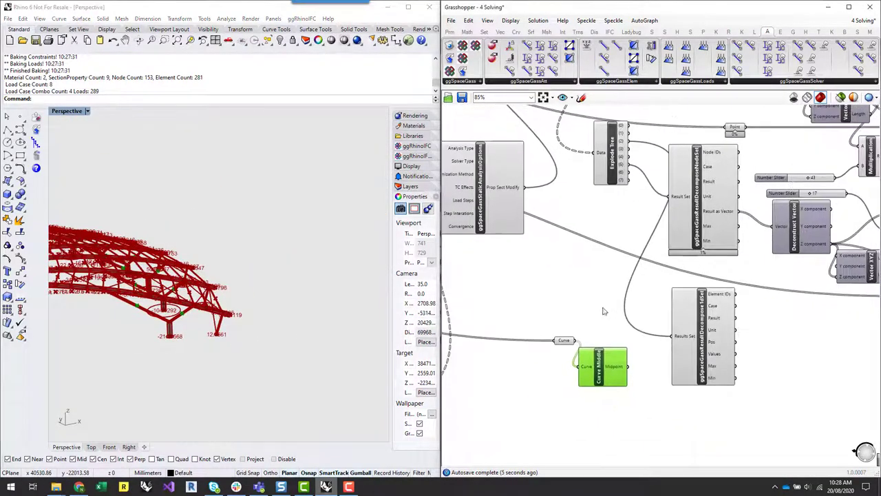
Step: Turn off flattening on the Values output of ggSpaceGassResultDecompose1dSet
{"action": "scroll", "coordinate": [602, 314], "scroll_direction": "down", "scroll_amount": 2}
{"action": "scroll", "coordinate": [775, 349], "scroll_direction": "up", "scroll_amount": 3}
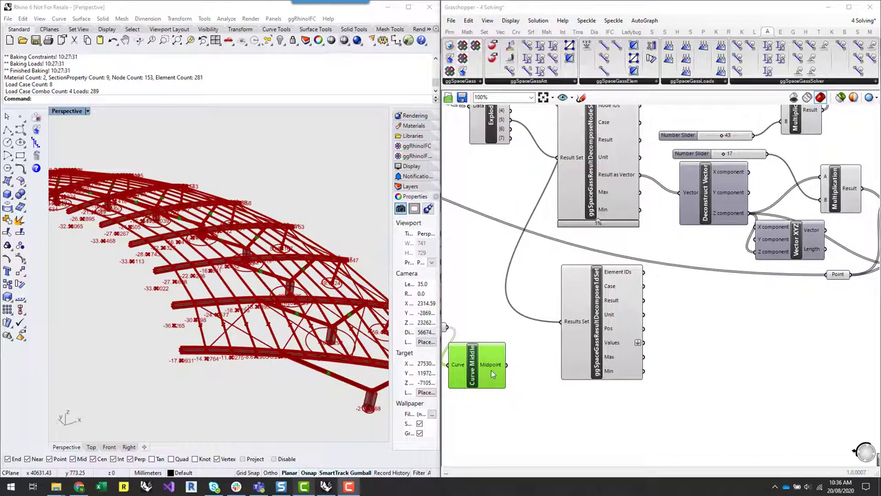
{"action": "mouse_move", "coordinate": [623, 348]}
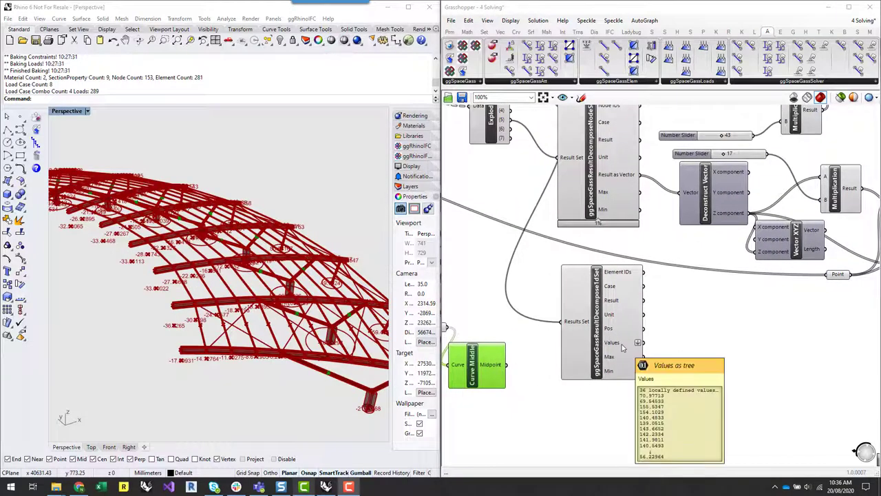
{"action": "right_click", "coordinate": [623, 346]}
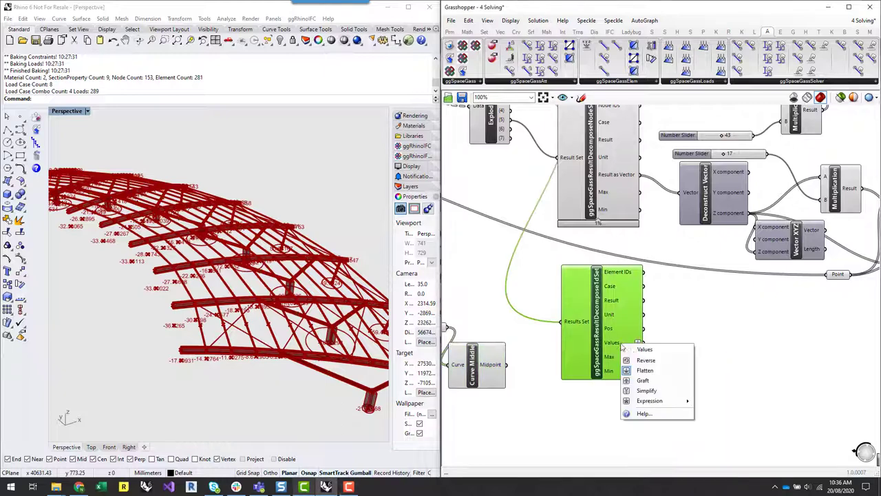
{"action": "left_click", "coordinate": [645, 361]}
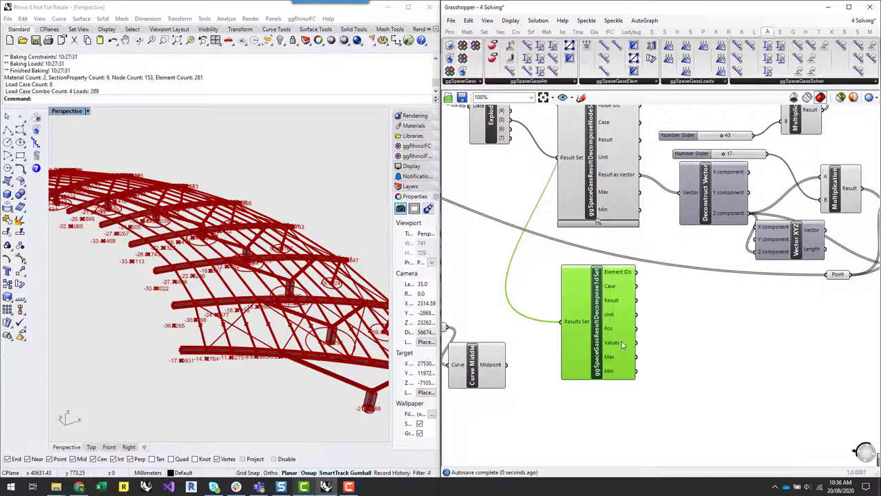
{"action": "mouse_move", "coordinate": [623, 344]}
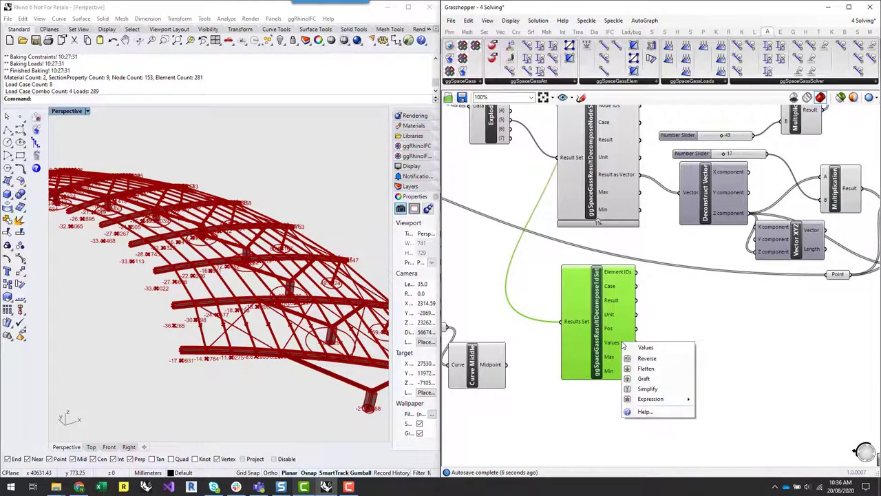
{"action": "left_click", "coordinate": [710, 338]}
{"action": "mouse_move", "coordinate": [622, 344]}
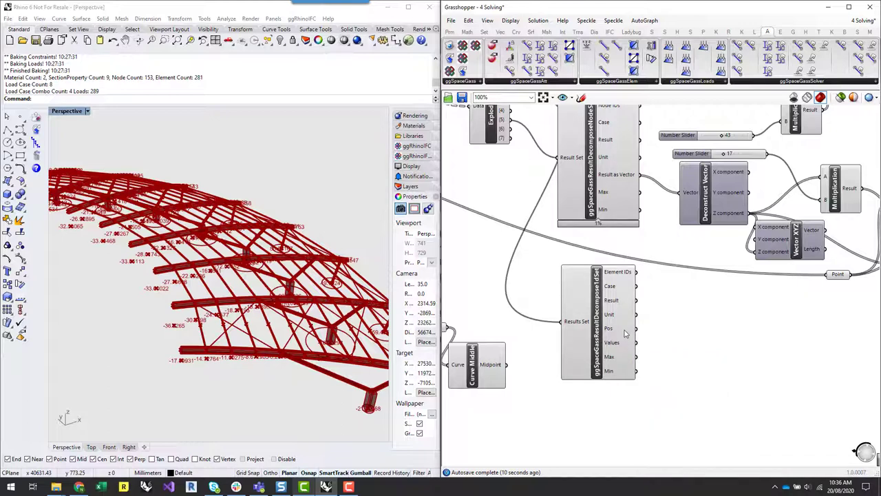
Step: Add a Panel fed by ggSpaceGassResultDecompose1dSet's Pos output, enlarge it to show several branches, and move it higher beside the component
{"action": "double_click", "coordinate": [696, 333]}
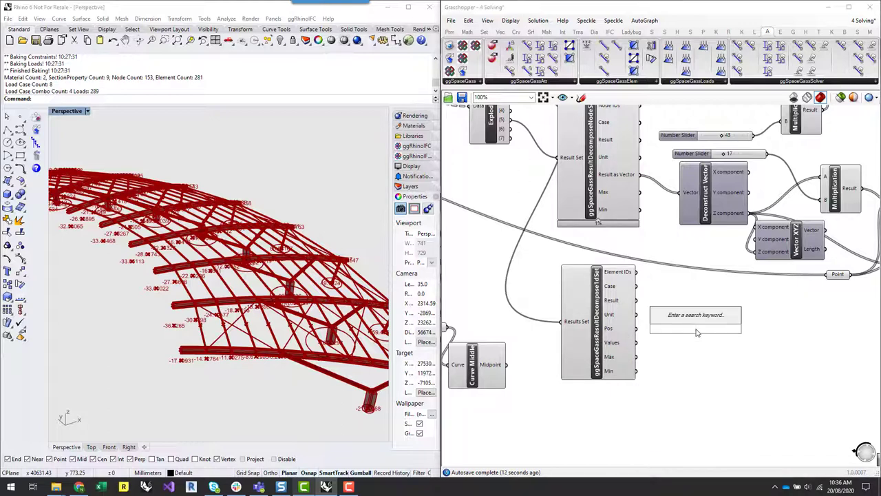
{"action": "type", "text": "panel"}
{"action": "key", "text": "Return"}
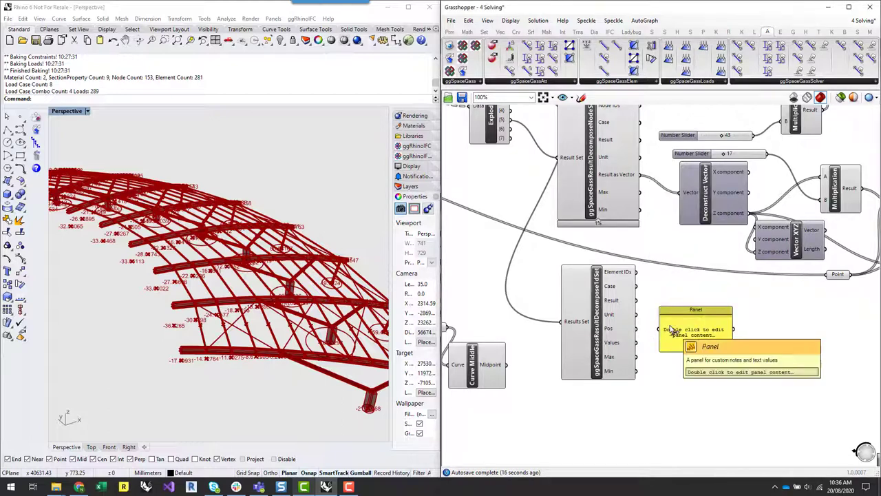
{"action": "left_click_drag", "start_coordinate": [637, 329], "coordinate": [661, 329]}
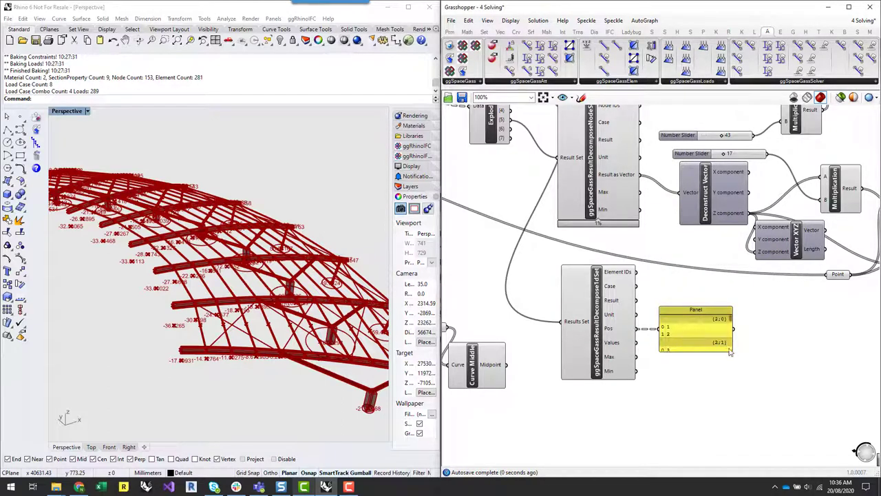
{"action": "left_click_drag", "start_coordinate": [733, 348], "coordinate": [772, 426]}
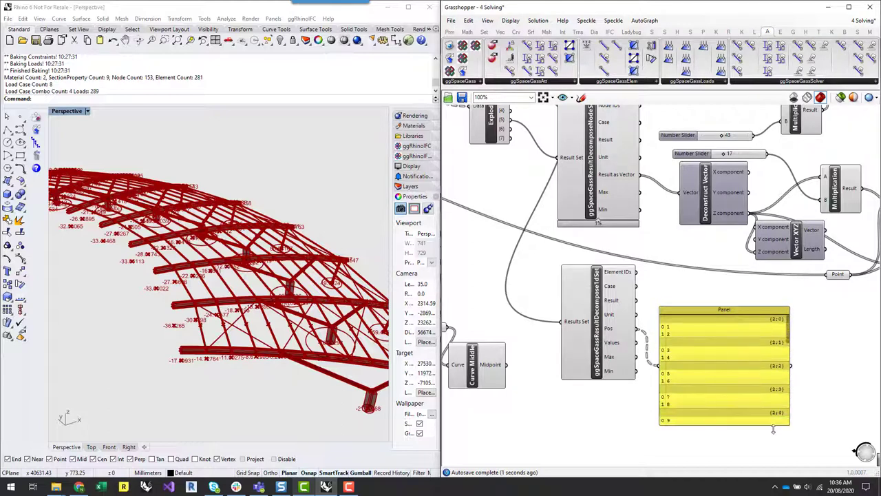
{"action": "left_click_drag", "start_coordinate": [711, 376], "coordinate": [734, 338]}
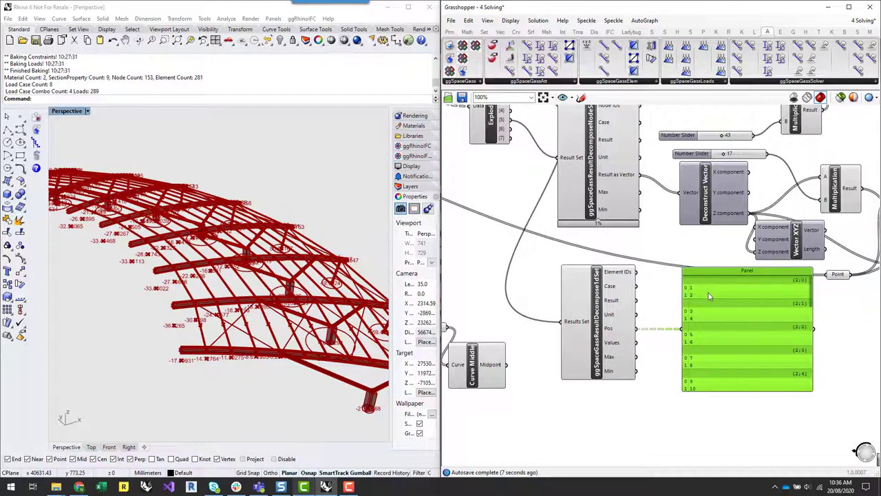
{"action": "left_click_drag", "start_coordinate": [723, 350], "coordinate": [730, 319]}
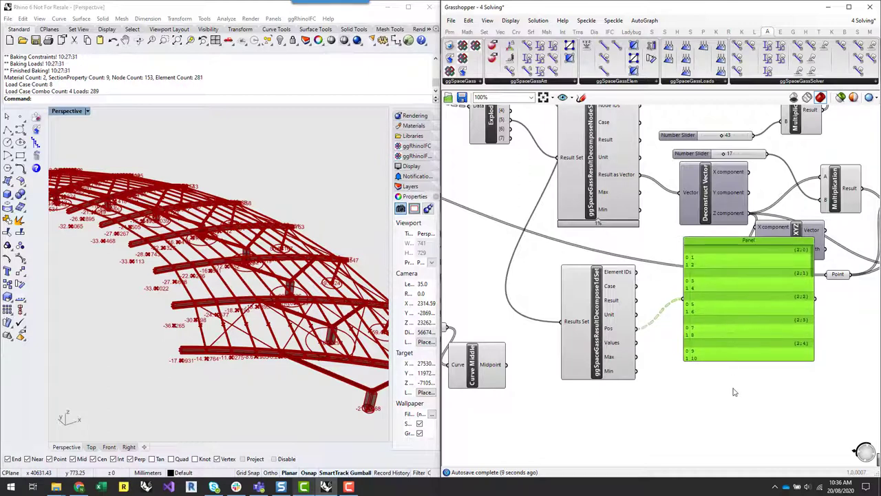
Step: Move the Curve Middle component slightly lower, closer to ggSpaceGassResultDecompose1dSet
{"action": "left_click", "coordinate": [732, 410]}
{"action": "scroll", "coordinate": [728, 375], "scroll_direction": "down", "scroll_amount": 2}
{"action": "scroll", "coordinate": [689, 409], "scroll_direction": "up", "scroll_amount": 2}
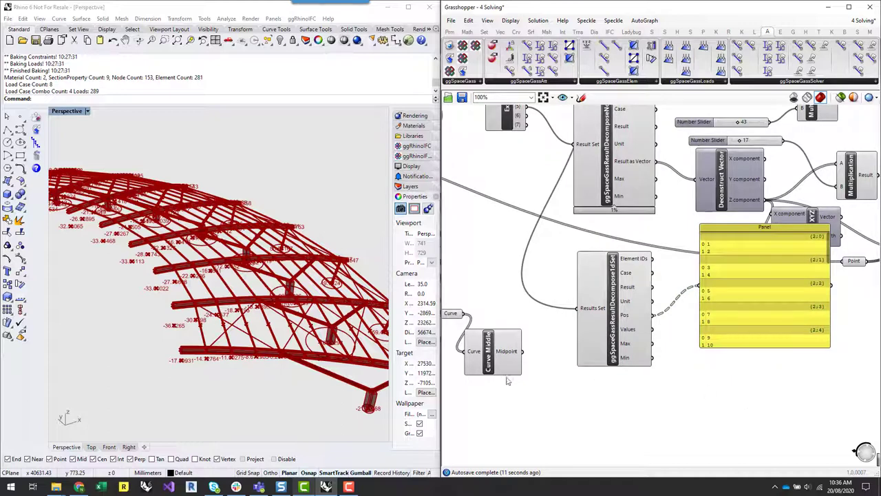
{"action": "left_click_drag", "start_coordinate": [506, 368], "coordinate": [541, 391]}
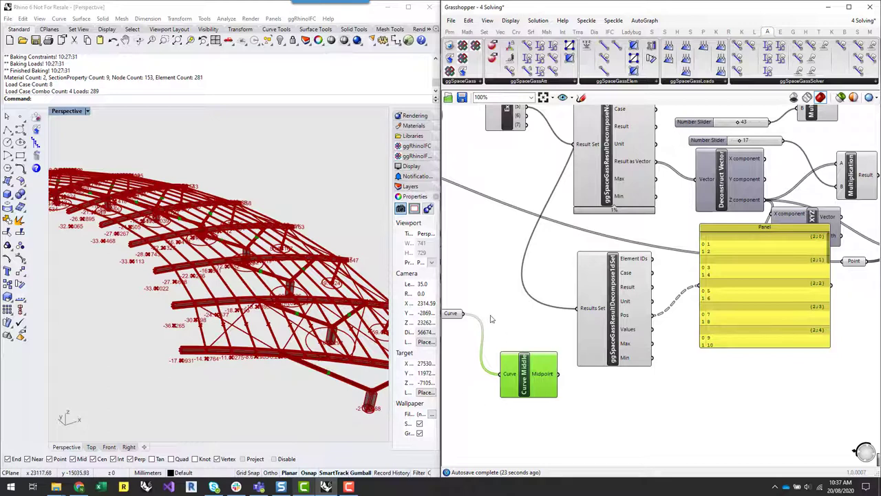
{"action": "double_click", "coordinate": [723, 368]}
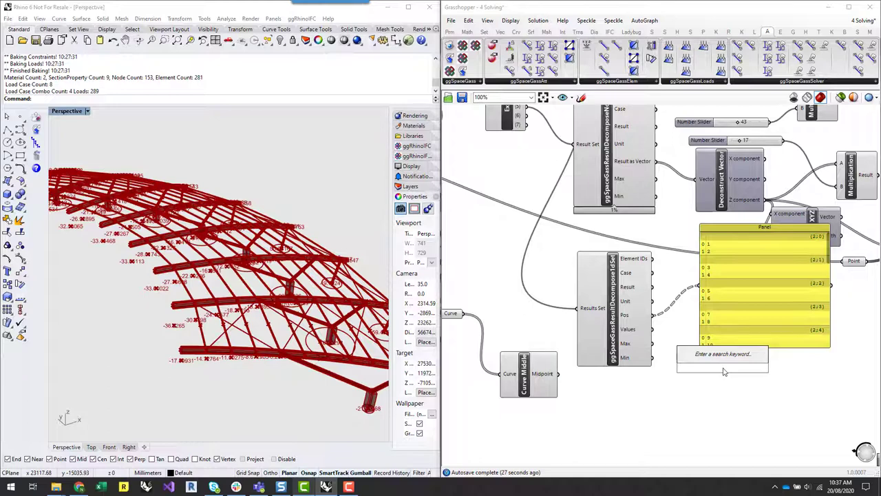
{"action": "type", "text": "max"}
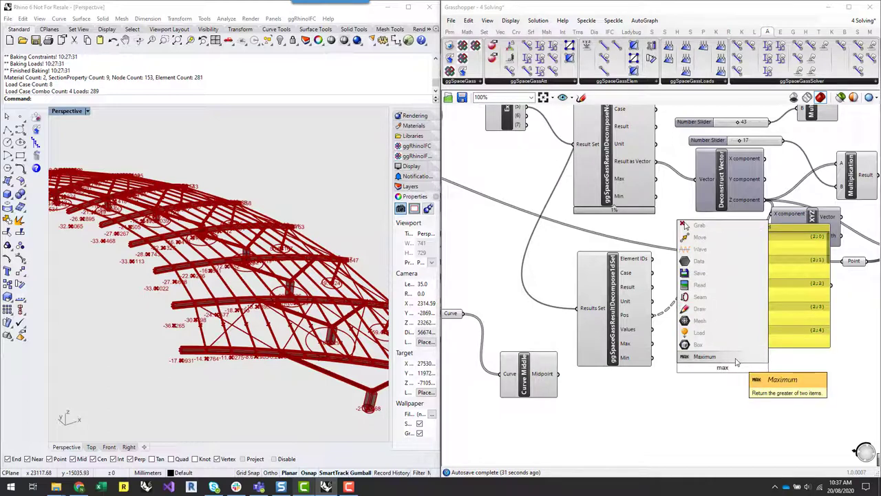
{"action": "left_click", "coordinate": [736, 359]}
{"action": "left_click", "coordinate": [756, 310]}
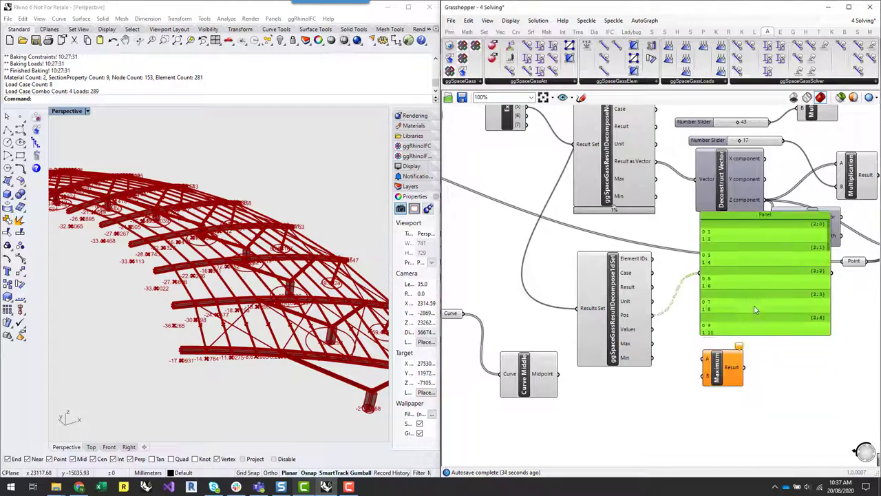
{"action": "left_click_drag", "start_coordinate": [754, 310], "coordinate": [753, 287]}
{"action": "left_click_drag", "start_coordinate": [719, 373], "coordinate": [728, 354]}
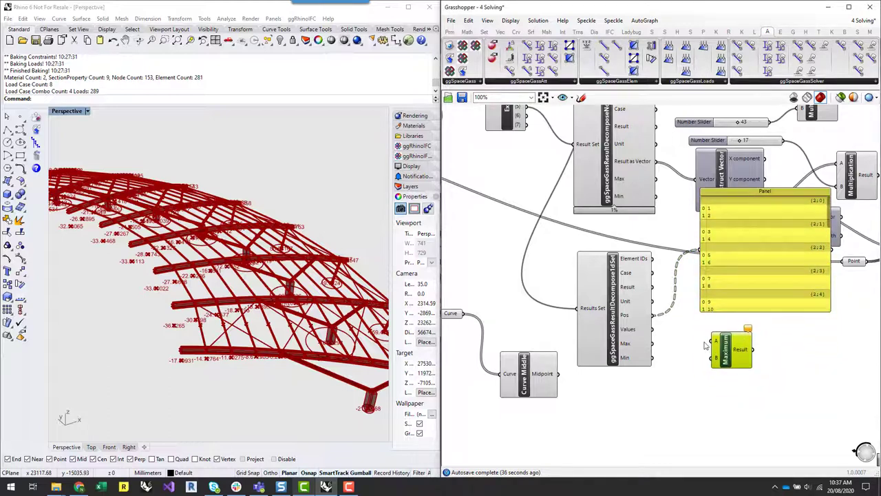
{"action": "mouse_move", "coordinate": [642, 334]}
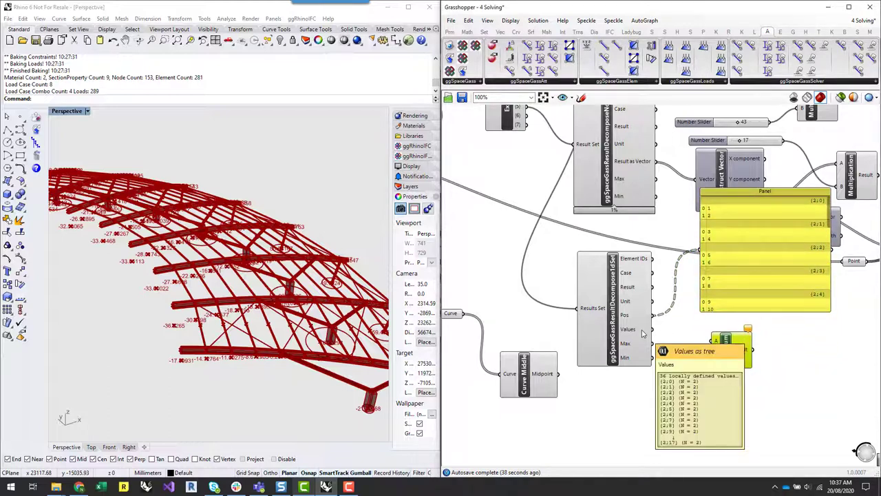
{"action": "key", "text": "Delete"}
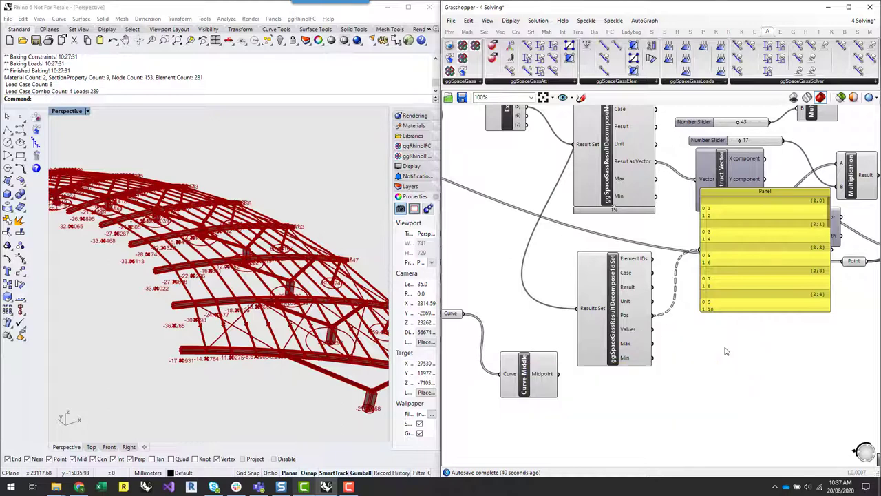
Step: Add an Average component beside ggSpaceGassResultDecompose1dSet and feed its Input from the Values output
{"action": "double_click", "coordinate": [726, 349]}
{"action": "type", "text": "aver"}
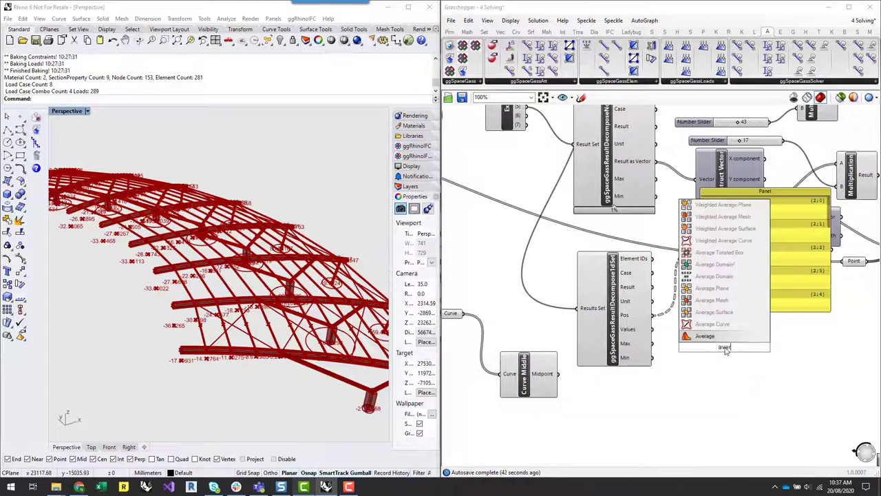
{"action": "left_click", "coordinate": [715, 336]}
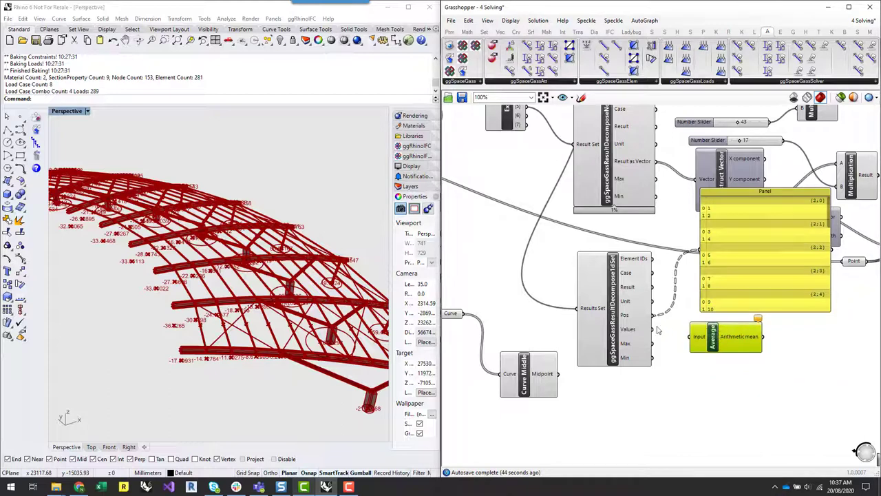
{"action": "left_click_drag", "start_coordinate": [654, 329], "coordinate": [706, 347]}
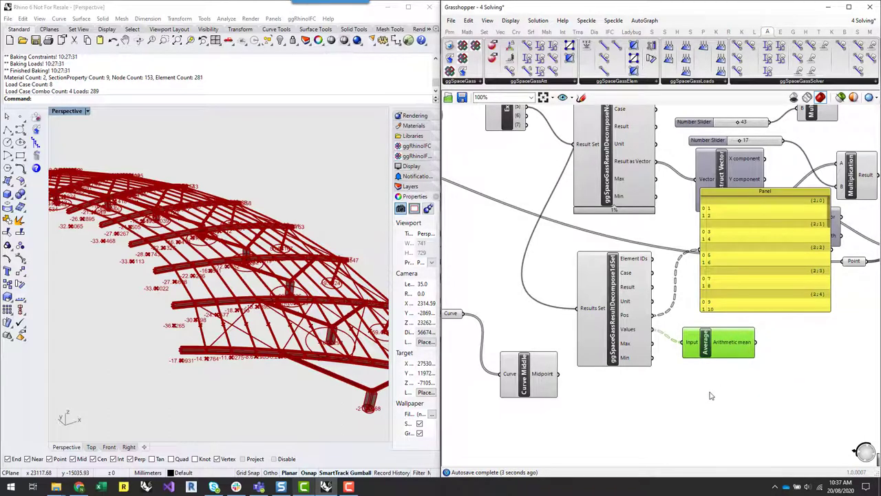
Step: Flatten the Average component's Arithmetic mean output
{"action": "right_click_drag", "start_coordinate": [712, 395], "coordinate": [698, 395]}
{"action": "scroll", "coordinate": [680, 401], "scroll_direction": "down", "scroll_amount": 1}
{"action": "scroll", "coordinate": [680, 401], "scroll_direction": "up", "scroll_amount": 1}
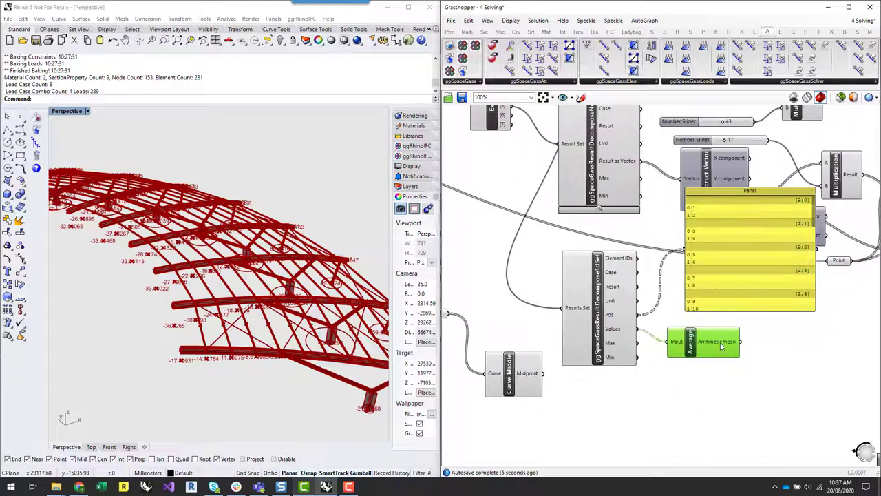
{"action": "mouse_move", "coordinate": [721, 346]}
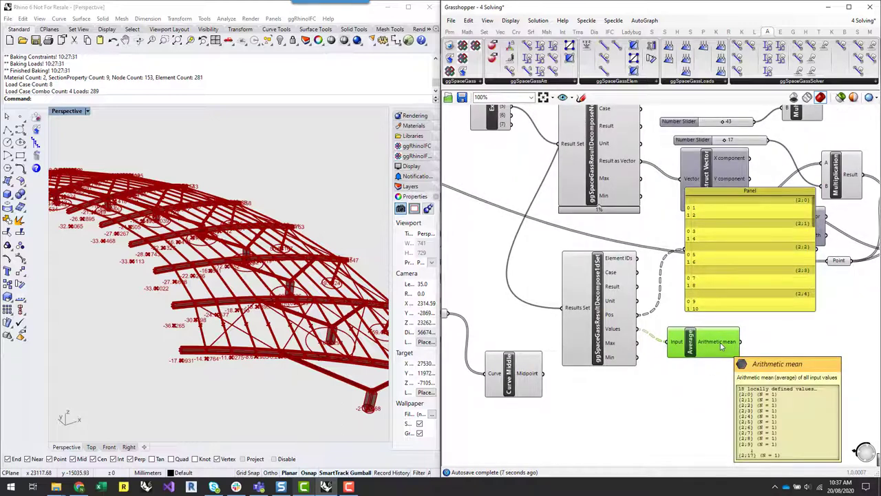
{"action": "right_click", "coordinate": [721, 346]}
{"action": "left_click", "coordinate": [747, 379]}
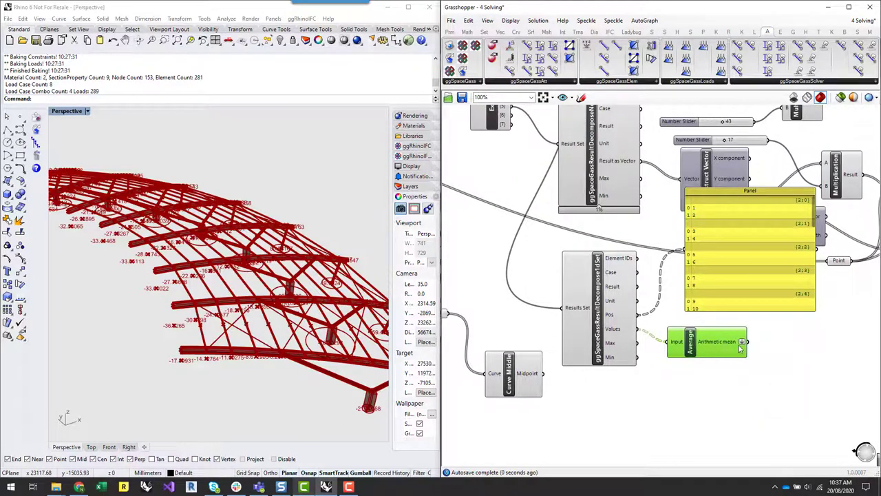
Step: Reposition the Curve Middle component directly beneath ggSpaceGassResultDecompose1dSet
{"action": "mouse_move", "coordinate": [736, 346]}
{"action": "mouse_move", "coordinate": [531, 374]}
{"action": "left_click_drag", "start_coordinate": [508, 375], "coordinate": [593, 407]}
{"action": "left_click", "coordinate": [718, 419]}
Step: Duplicate the lower Text Tag below the originals, connecting Curve Middle's Midpoint to Location and Average's Arithmetic mean to Text
{"action": "right_click_drag", "start_coordinate": [717, 399], "coordinate": [643, 373]}
{"action": "scroll", "coordinate": [642, 373], "scroll_direction": "down", "scroll_amount": 2}
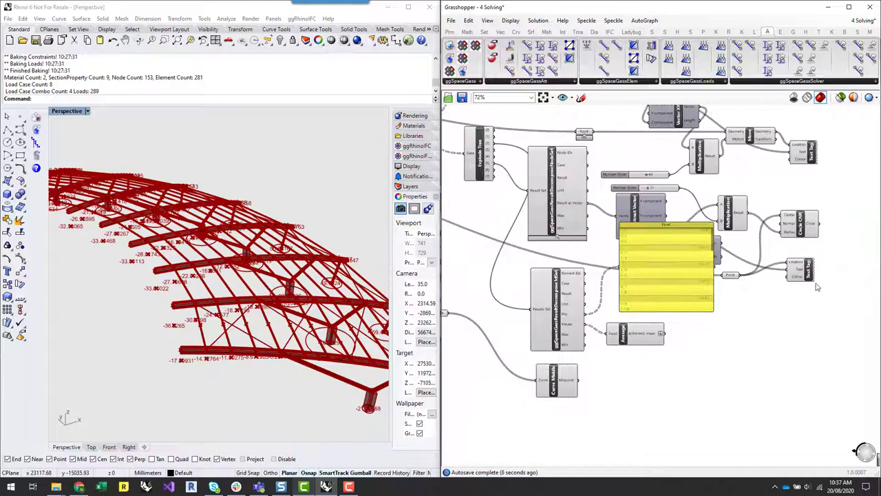
{"action": "scroll", "coordinate": [812, 286], "scroll_direction": "up", "scroll_amount": 1}
{"action": "left_click_drag", "start_coordinate": [807, 293], "coordinate": [721, 272]}
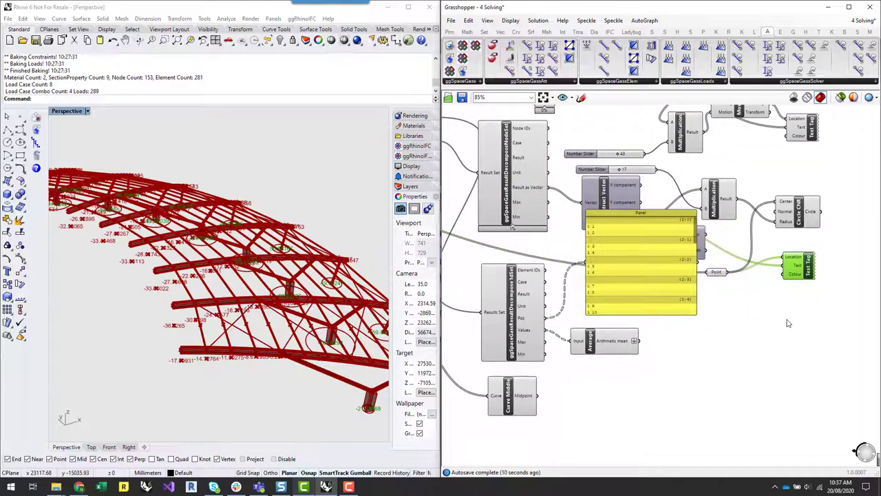
{"action": "left_click_drag", "start_coordinate": [800, 265], "coordinate": [755, 390]}
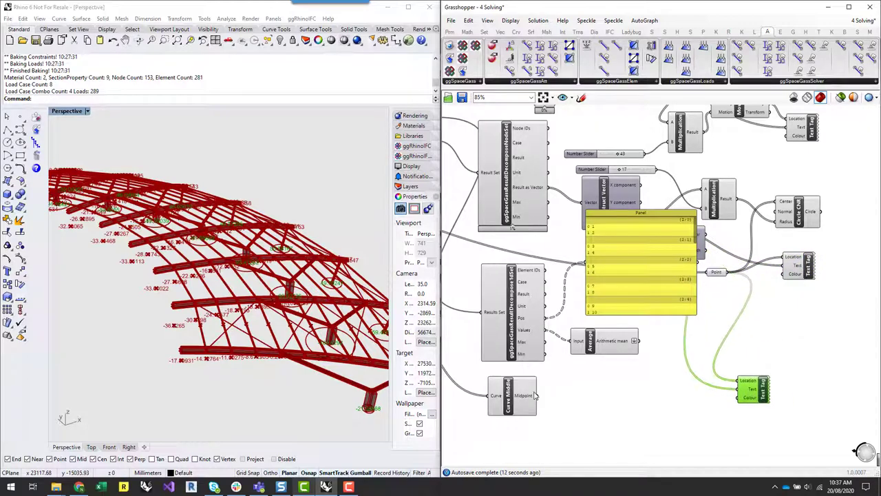
{"action": "left_click_drag", "start_coordinate": [535, 395], "coordinate": [741, 383]}
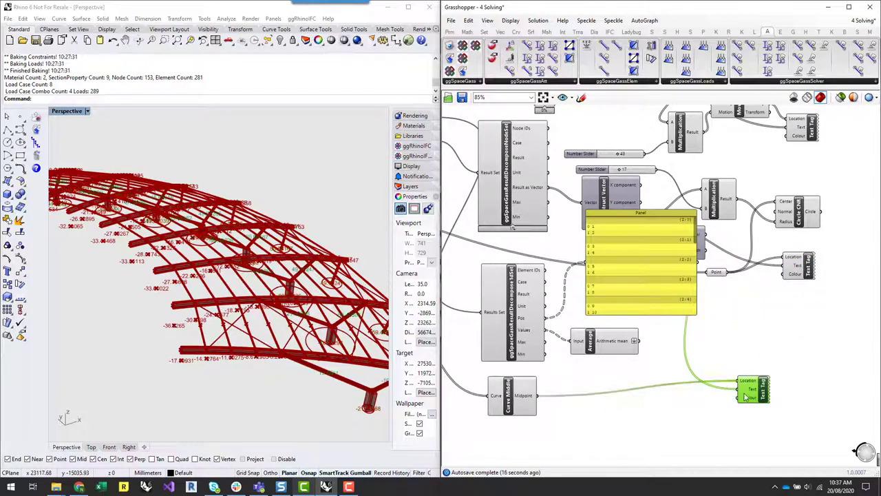
{"action": "left_click_drag", "start_coordinate": [634, 340], "coordinate": [741, 390]}
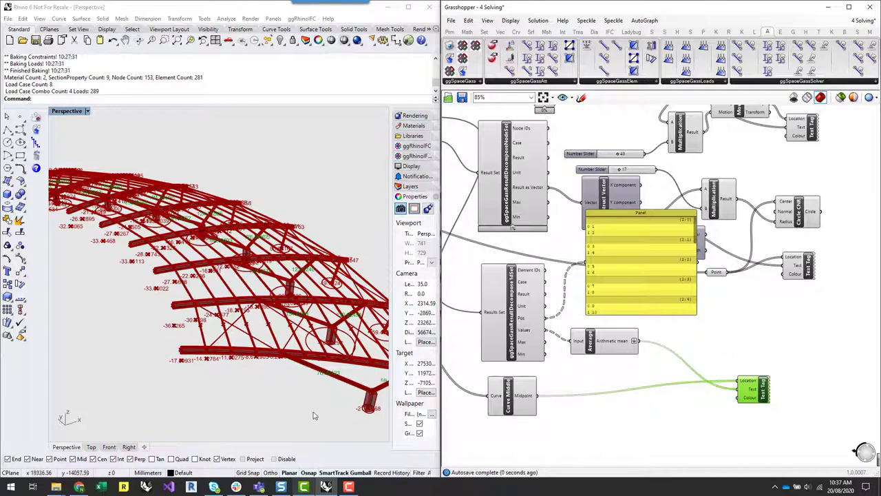
Step: Examine the averaged force tags at the midpoints of the inclined support members in Rhino's Perspective viewport
{"action": "scroll", "coordinate": [313, 415], "scroll_direction": "up", "scroll_amount": 5}
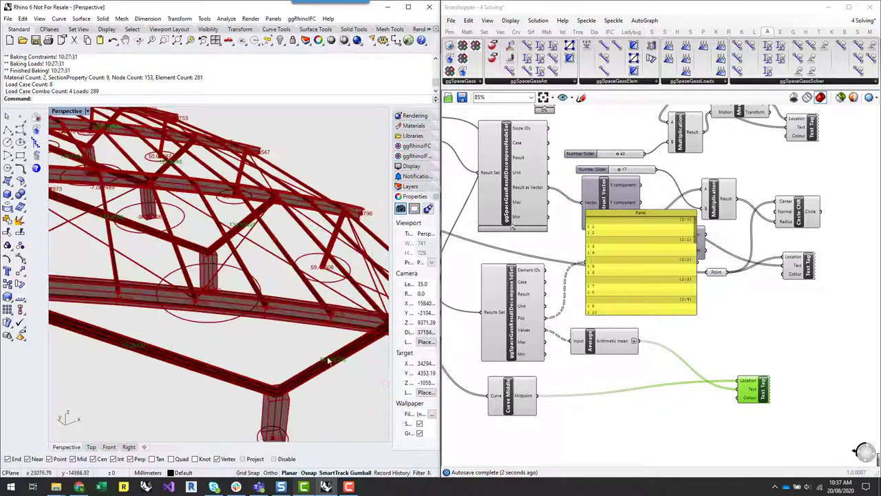
{"action": "scroll", "coordinate": [342, 351], "scroll_direction": "down", "scroll_amount": 5}
{"action": "scroll", "coordinate": [237, 353], "scroll_direction": "up", "scroll_amount": 5}
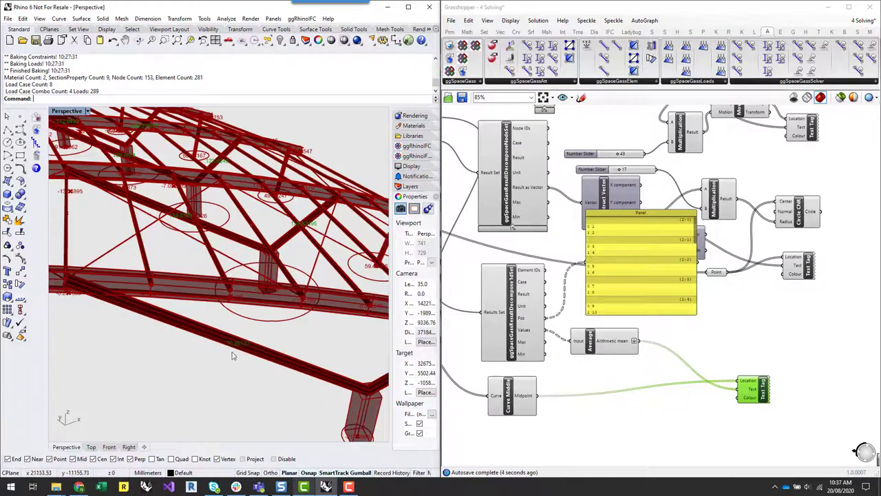
{"action": "right_click_drag", "start_coordinate": [193, 389], "coordinate": [225, 397]}
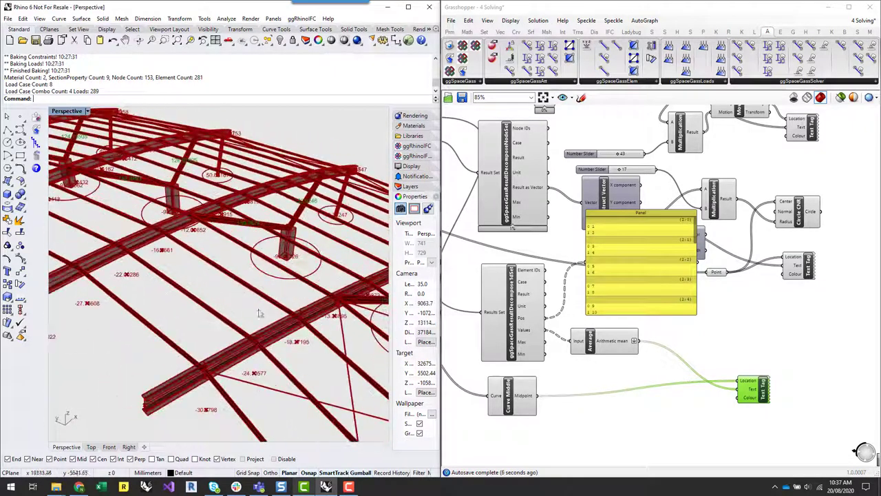
{"action": "scroll", "coordinate": [274, 195], "scroll_direction": "up", "scroll_amount": 3}
{"action": "scroll", "coordinate": [274, 194], "scroll_direction": "up", "scroll_amount": 2}
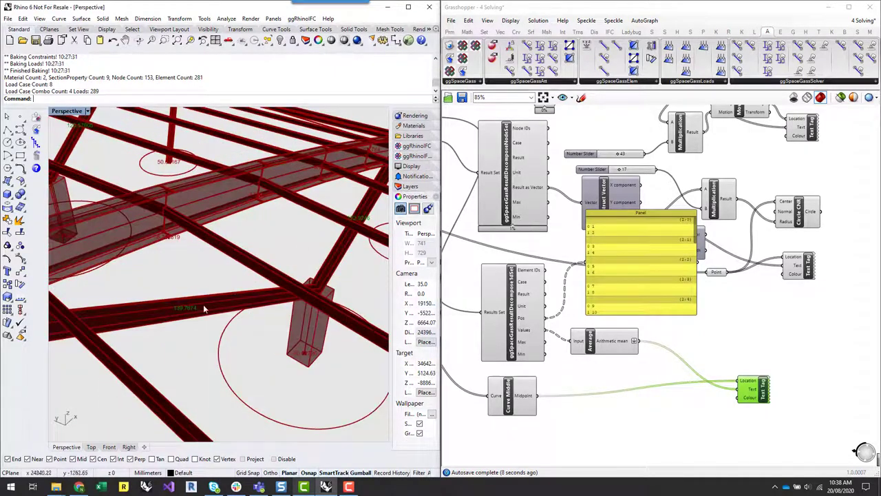
Step: Examine the averaged force, reaction and displacement tags on successive roof frames along the whole structure in Rhino's Perspective viewport
{"action": "scroll", "coordinate": [207, 303], "scroll_direction": "down", "scroll_amount": 2}
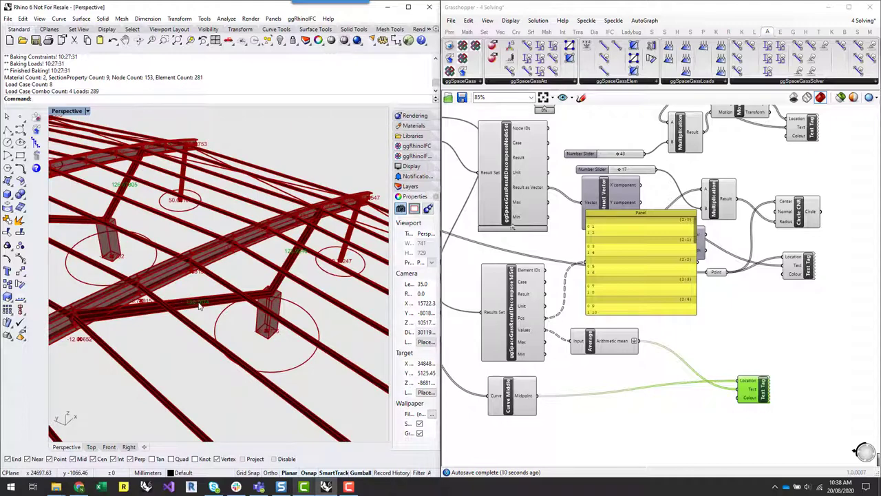
{"action": "scroll", "coordinate": [311, 299], "scroll_direction": "down", "scroll_amount": 1}
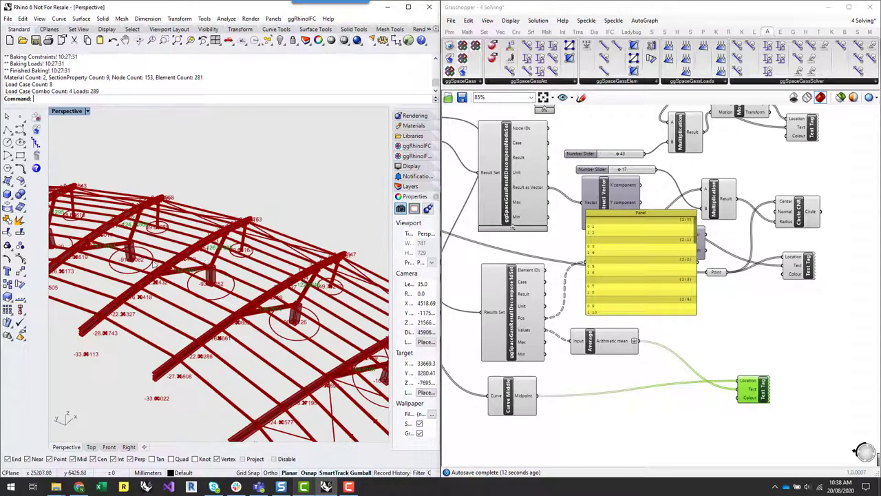
{"action": "scroll", "coordinate": [261, 248], "scroll_direction": "up", "scroll_amount": 3}
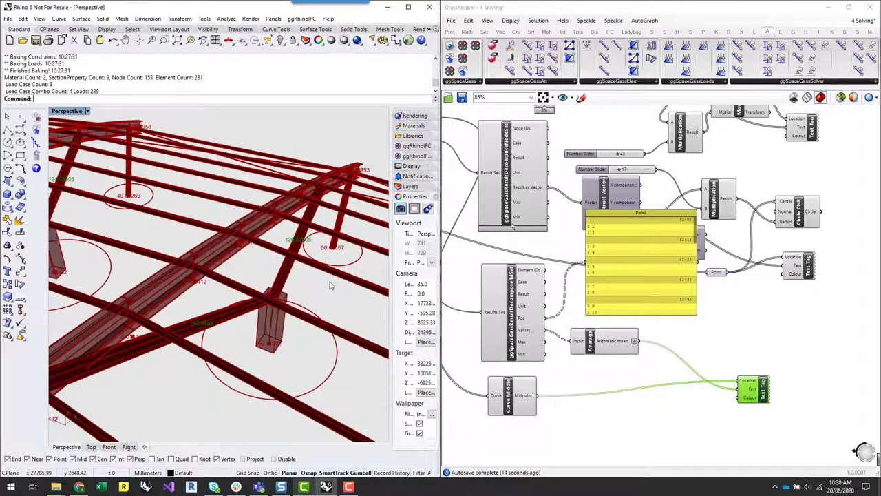
{"action": "scroll", "coordinate": [330, 286], "scroll_direction": "down", "scroll_amount": 3}
{"action": "scroll", "coordinate": [191, 249], "scroll_direction": "up", "scroll_amount": 1}
{"action": "right_click_drag", "start_coordinate": [309, 325], "coordinate": [250, 295]}
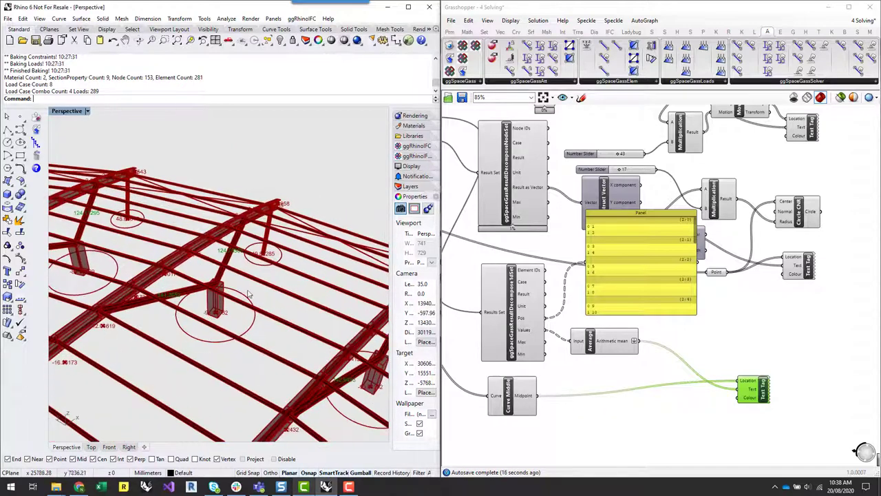
{"action": "scroll", "coordinate": [179, 303], "scroll_direction": "up", "scroll_amount": 1}
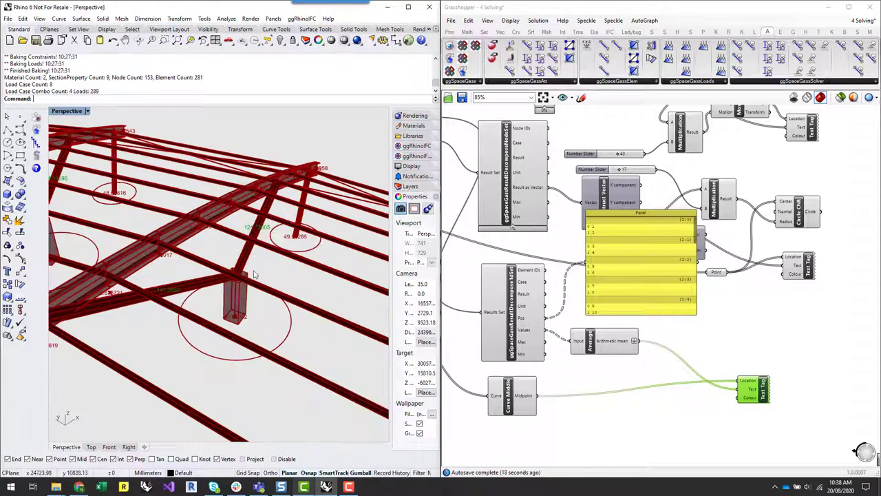
{"action": "scroll", "coordinate": [254, 271], "scroll_direction": "down", "scroll_amount": 8}
{"action": "scroll", "coordinate": [143, 254], "scroll_direction": "up", "scroll_amount": 8}
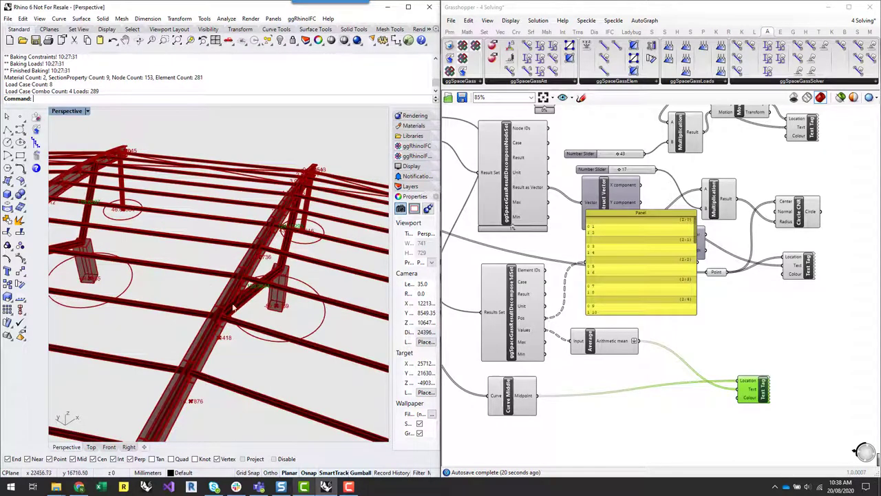
{"action": "scroll", "coordinate": [340, 268], "scroll_direction": "down", "scroll_amount": 6}
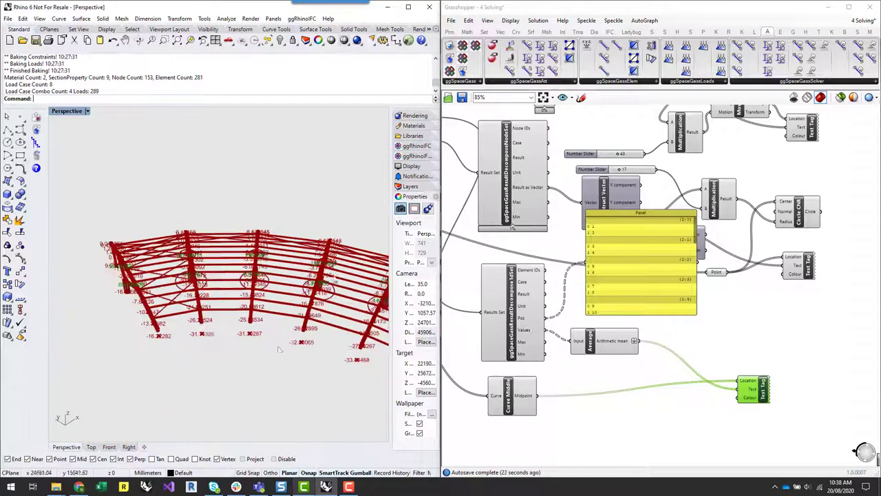
Step: Delete the panel connected to the Pos output of ggSpaceGassResultDecompose1dSet in the Grasshopper definition
{"action": "scroll", "coordinate": [610, 422], "scroll_direction": "down", "scroll_amount": 5}
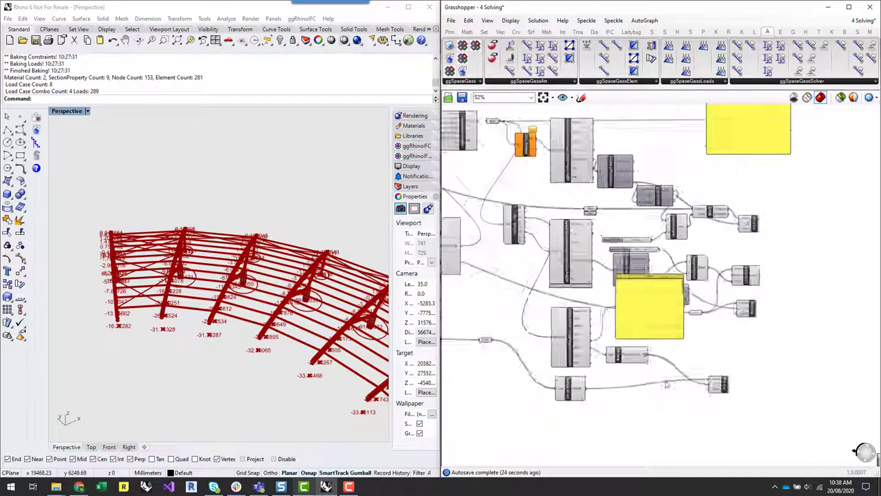
{"action": "scroll", "coordinate": [665, 327], "scroll_direction": "up", "scroll_amount": 3}
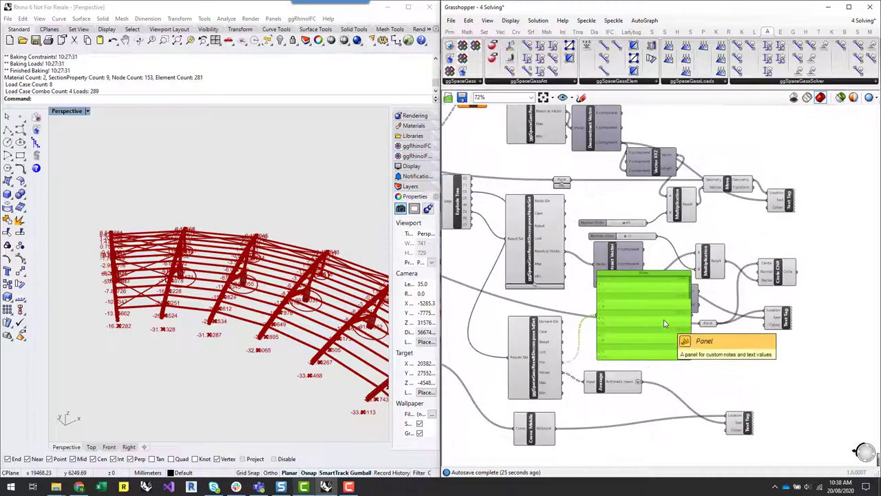
{"action": "key", "text": "Delete"}
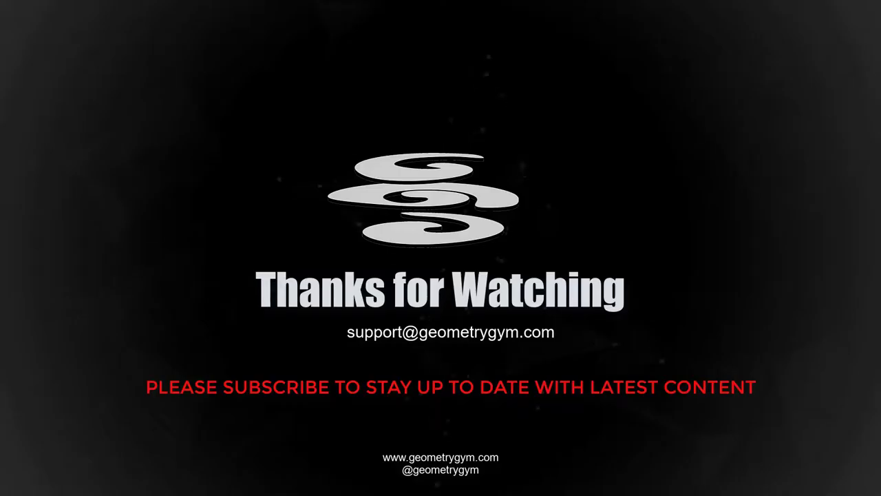